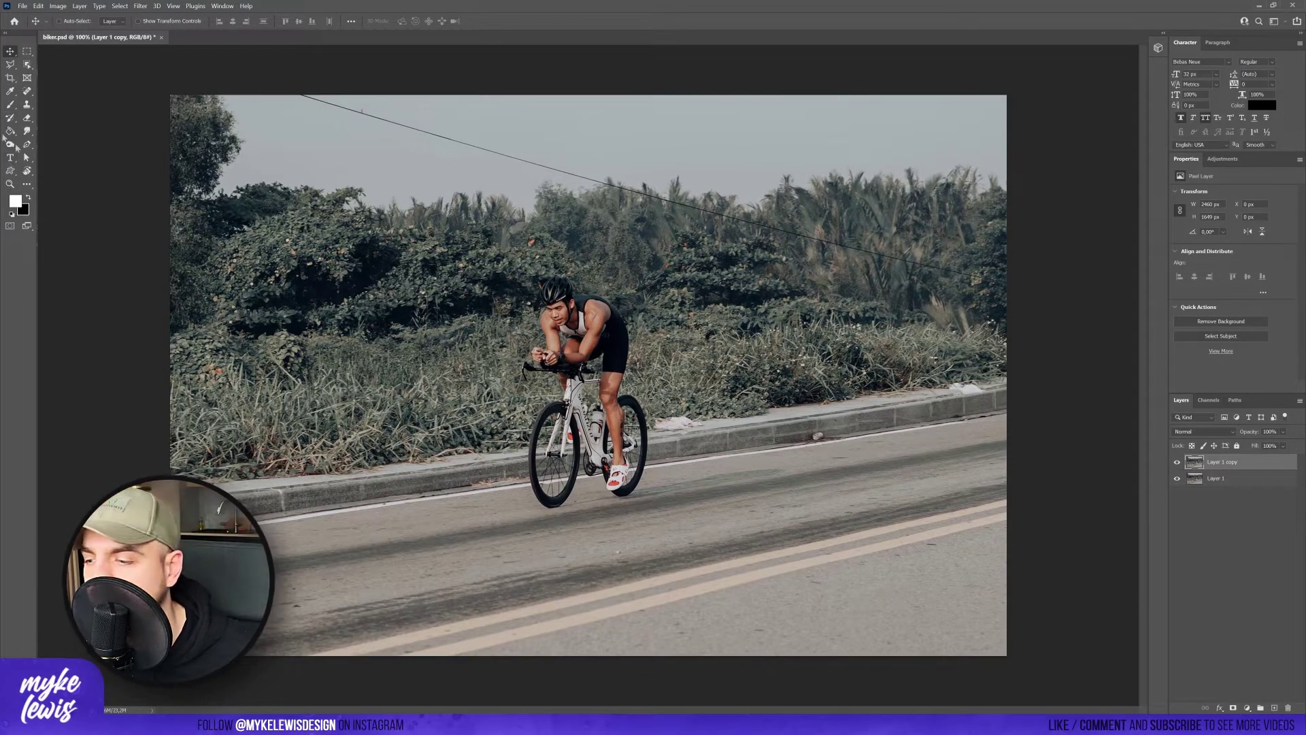
Show the cyclist cutout layer and darken the background behind it with masked Hue/Saturation adjustments.
click(10, 145)
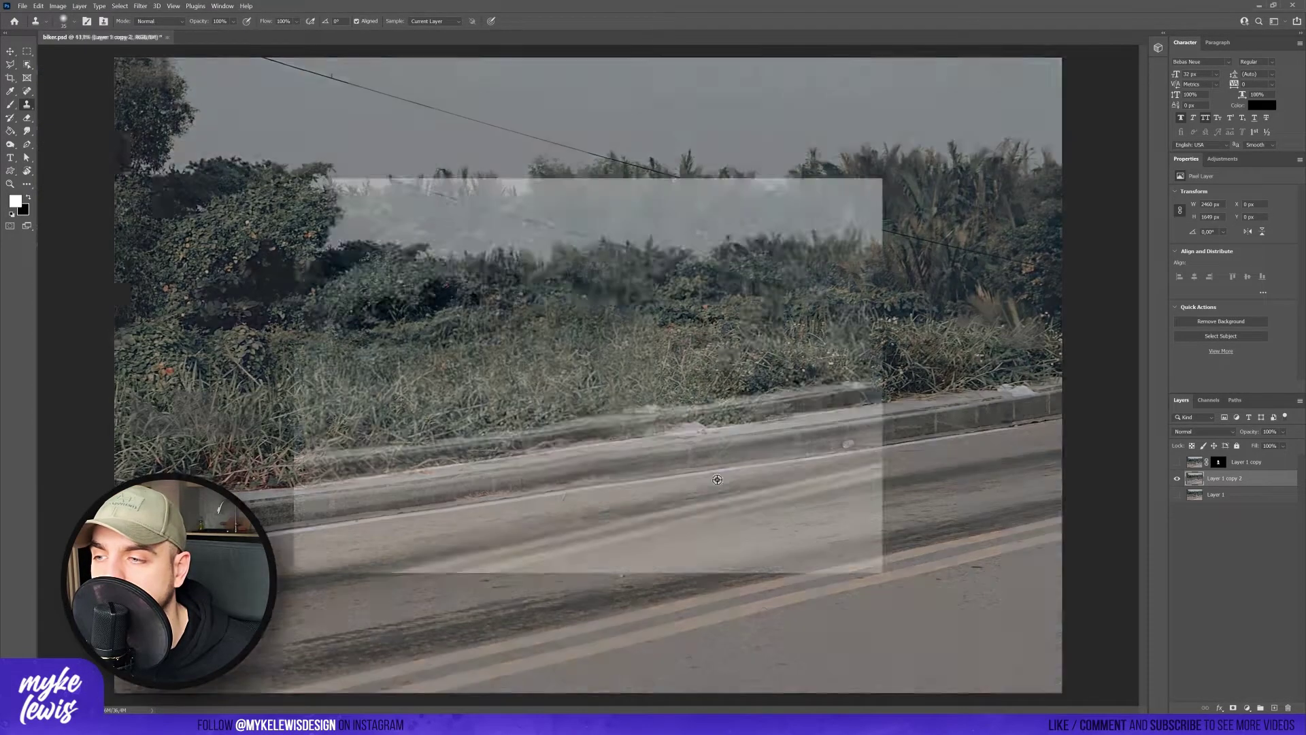
click(1177, 462)
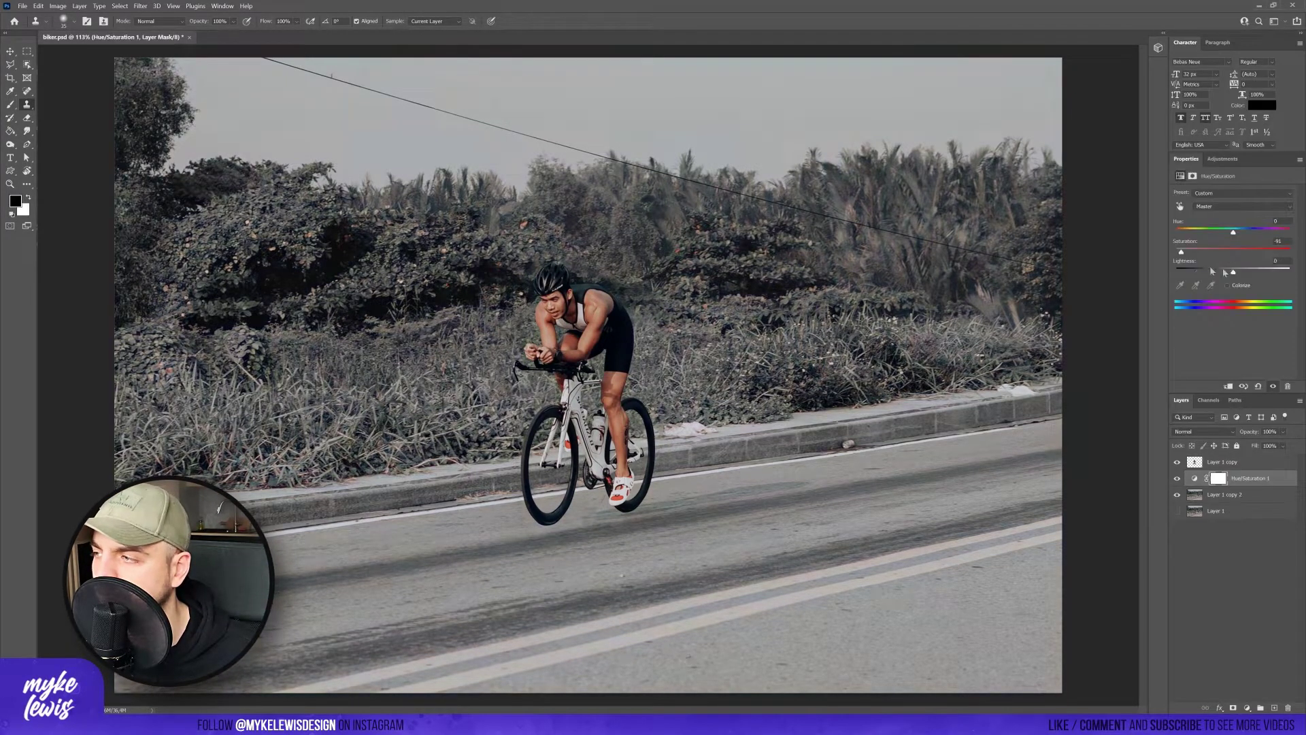
drag(1209, 268, 1187, 274)
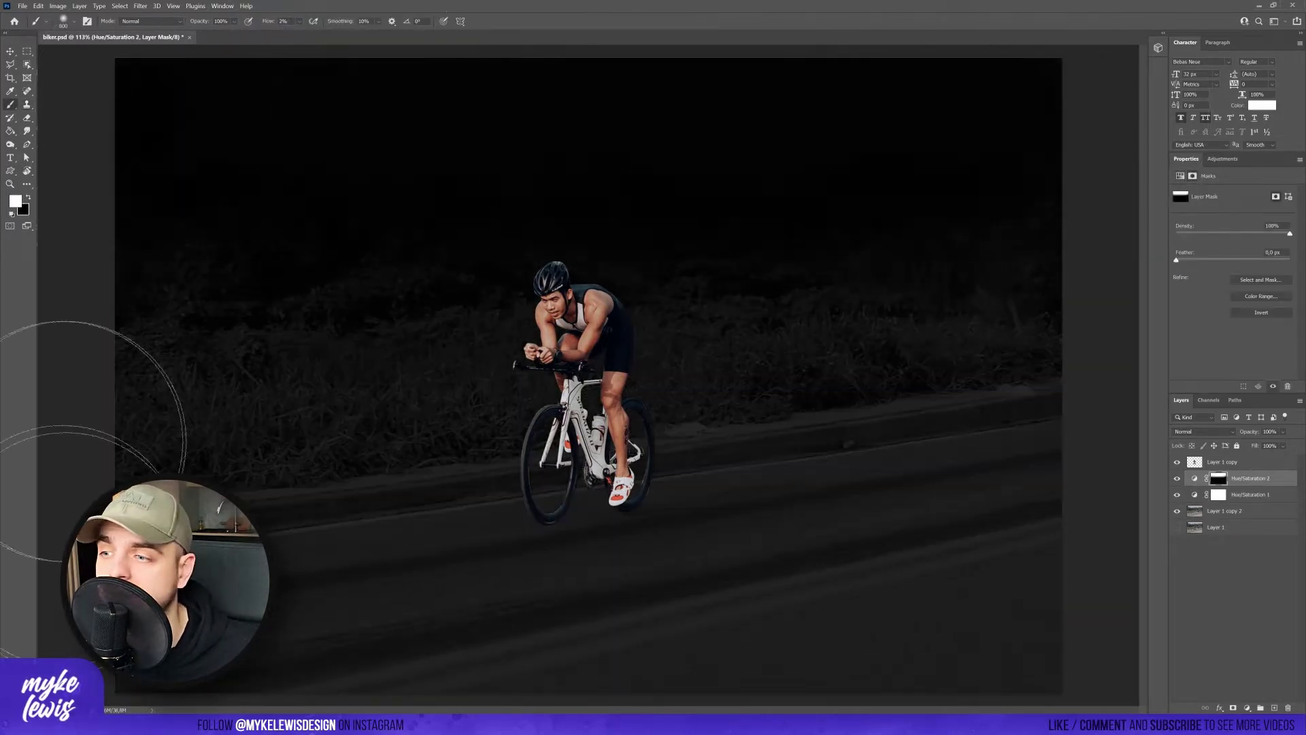
drag(87, 393, 979, 474)
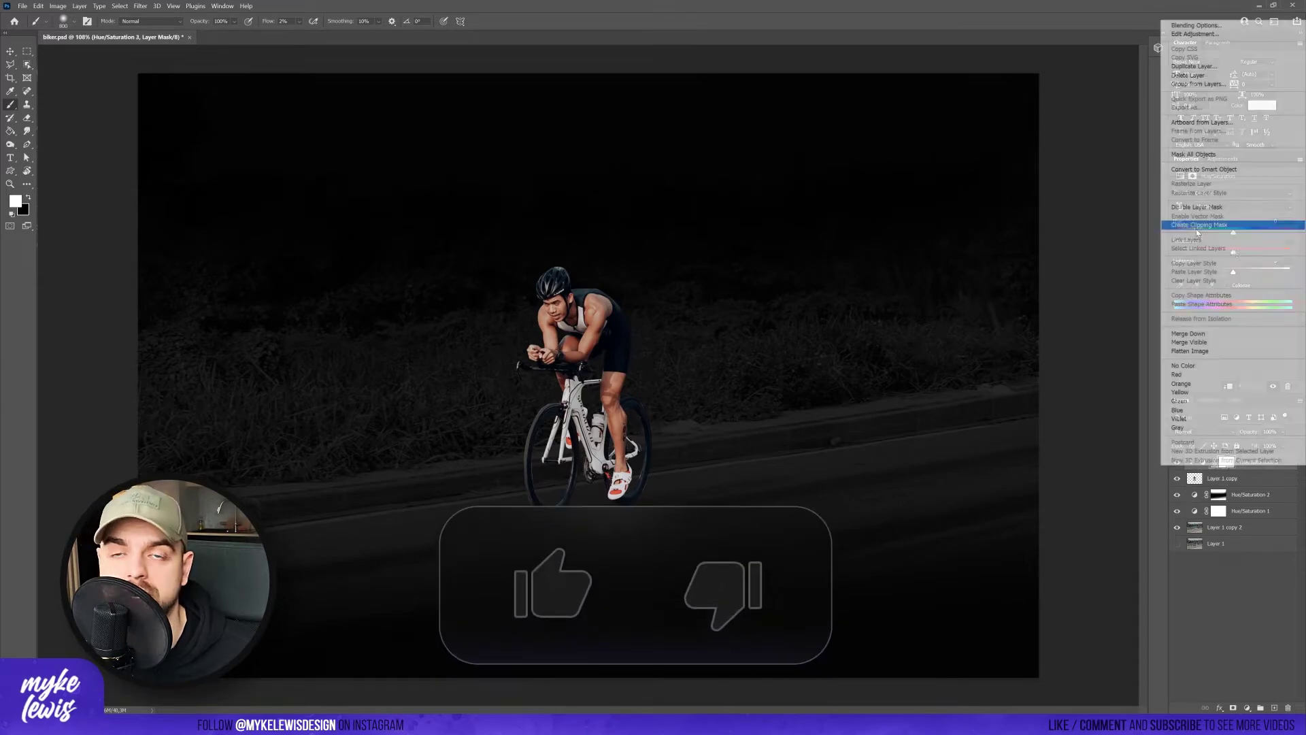
Clip the new Hue/Saturation adjustment to the cyclist layer, add a Curves adjustment, and hide the Invert and top Hue/Saturation adjustments.
click(1224, 213)
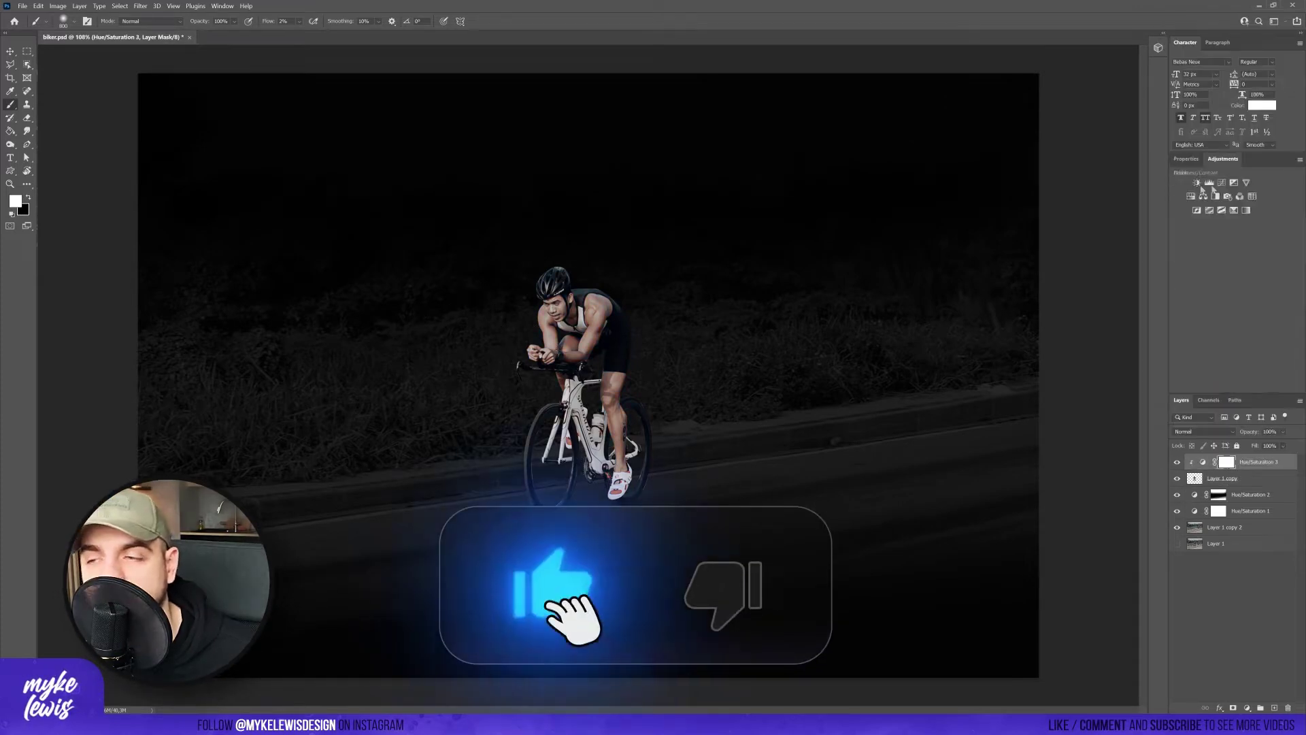
click(1259, 249)
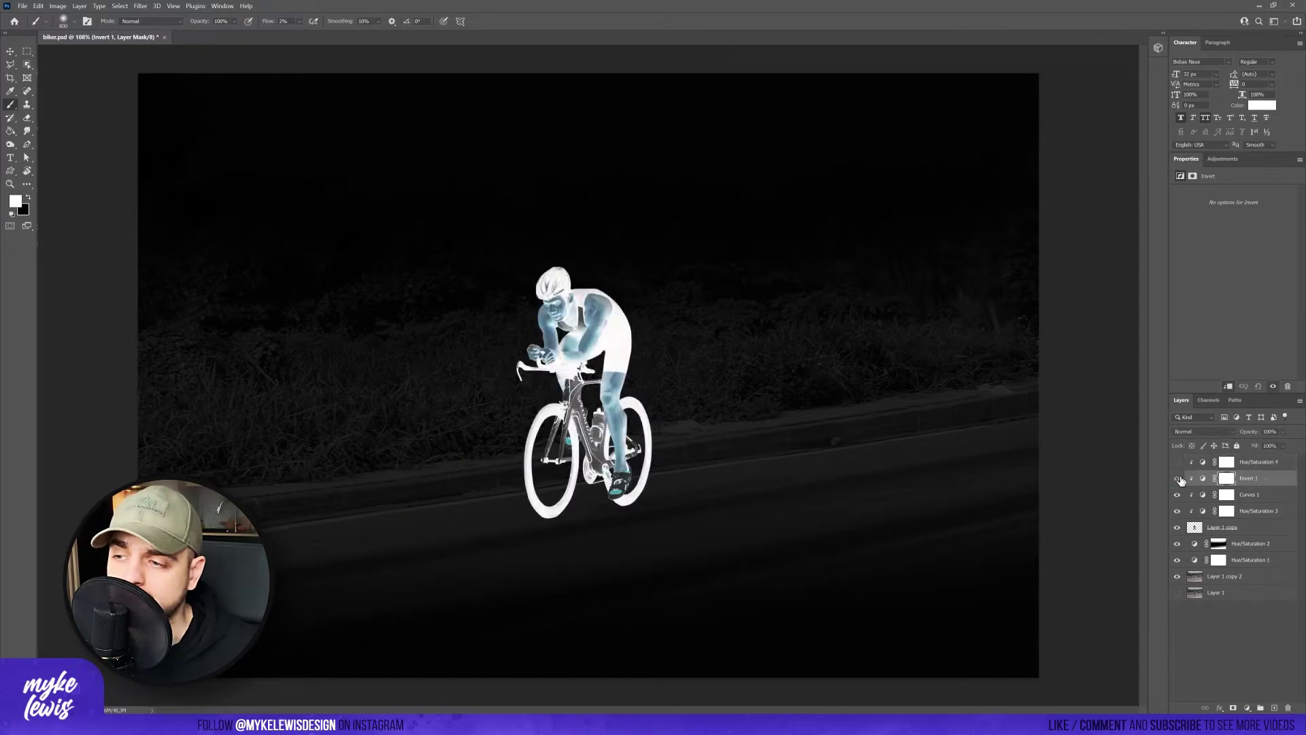
click(1177, 478)
click(1178, 462)
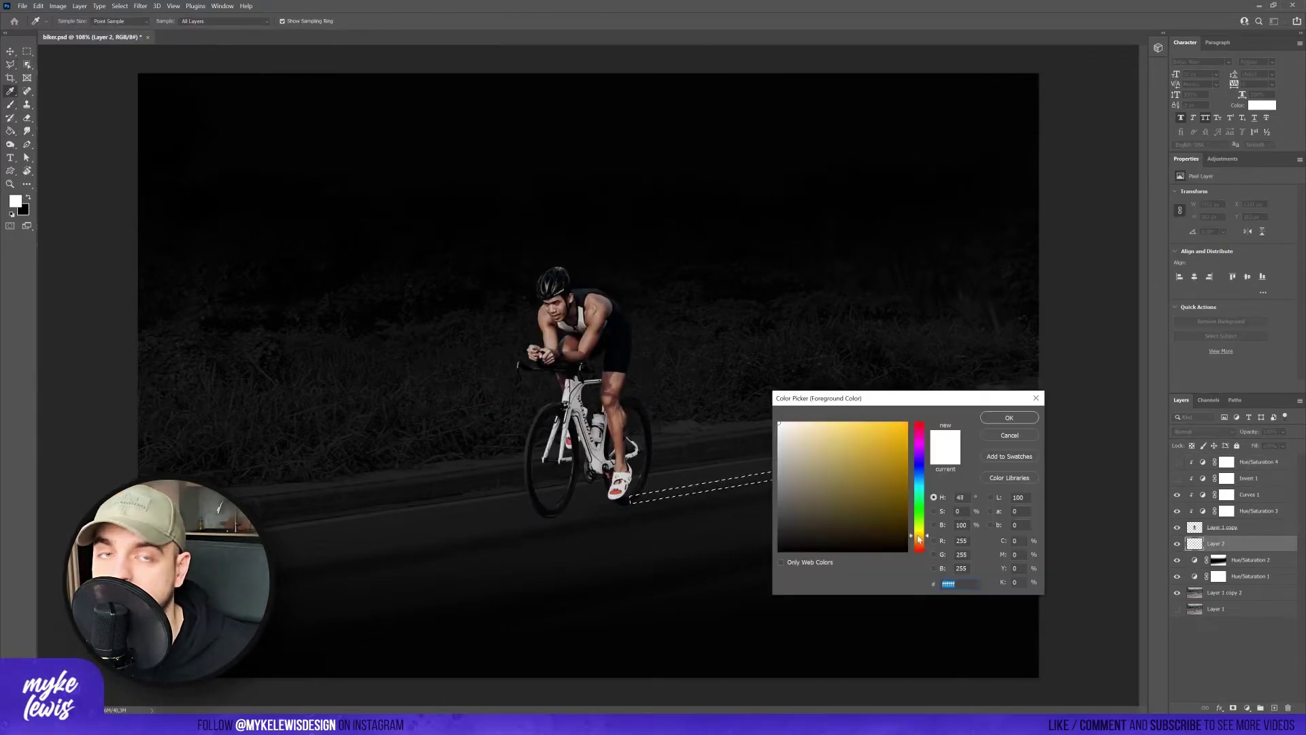
Fill the selected strip behind the rear wheel with yellow, deselect it, and hide the strip's duplicate layer.
key(Return)
key(alt+BackSpace)
key(ctrl+d)
key(m)
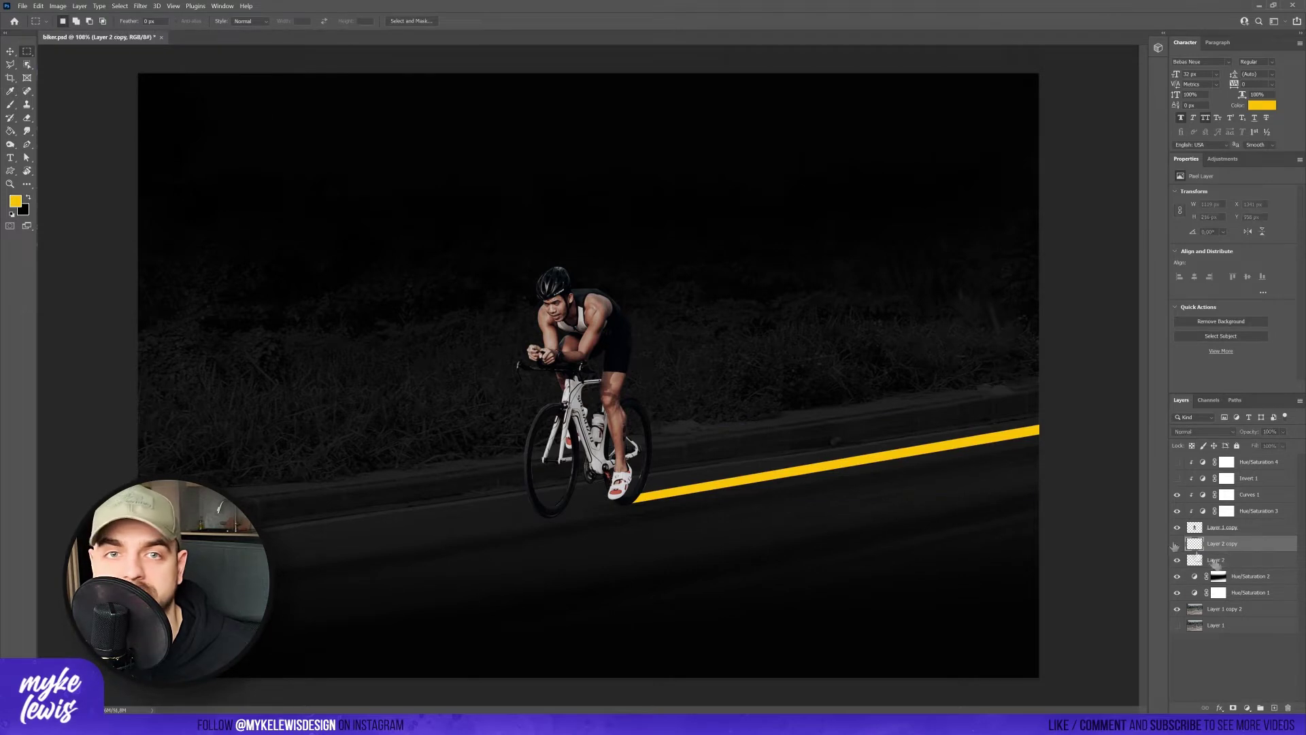
click(1177, 543)
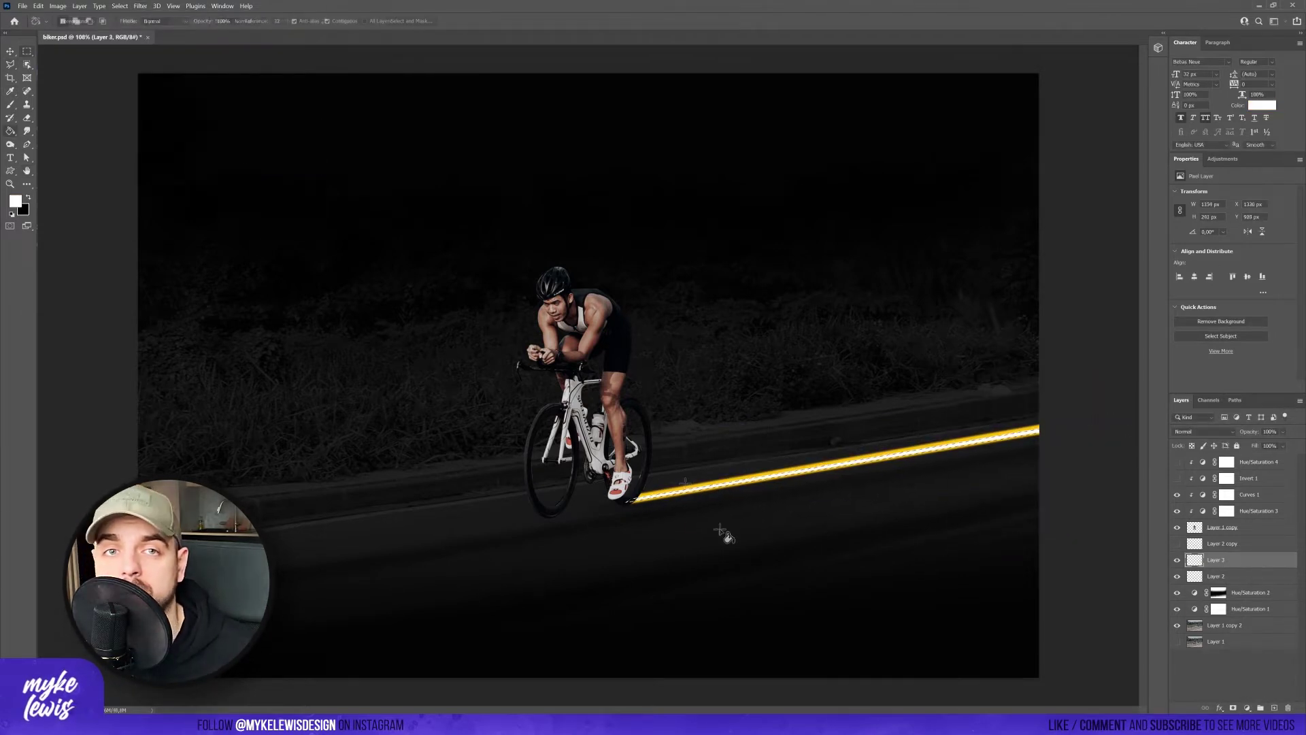
Give the thin core line a Color Overlay and apply a Gaussian Blur to a copy of the yellow strip.
click(1219, 708)
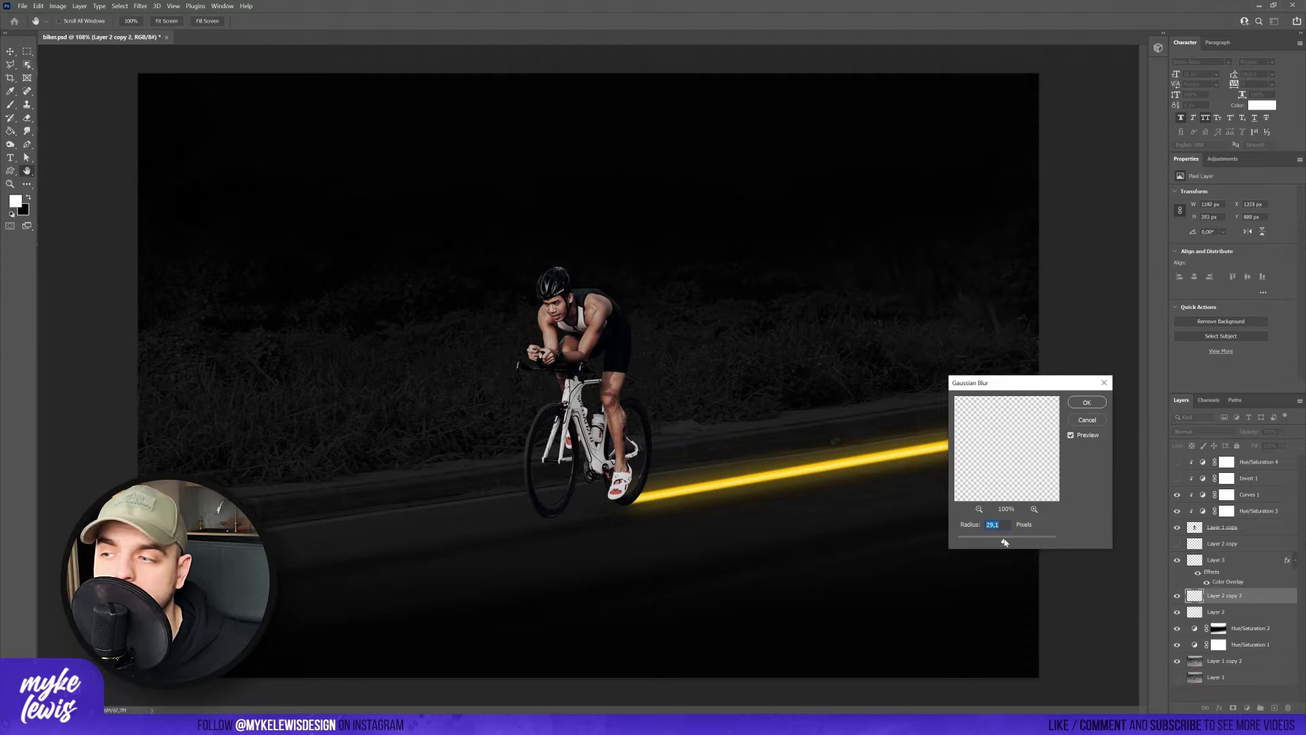
key(Return)
Duplicate the blurred yellow strip layer and adjust the copy's color.
scroll(1192, 436, down, 2)
key(ctrl+j)
click(58, 6)
click(197, 75)
key(Return)
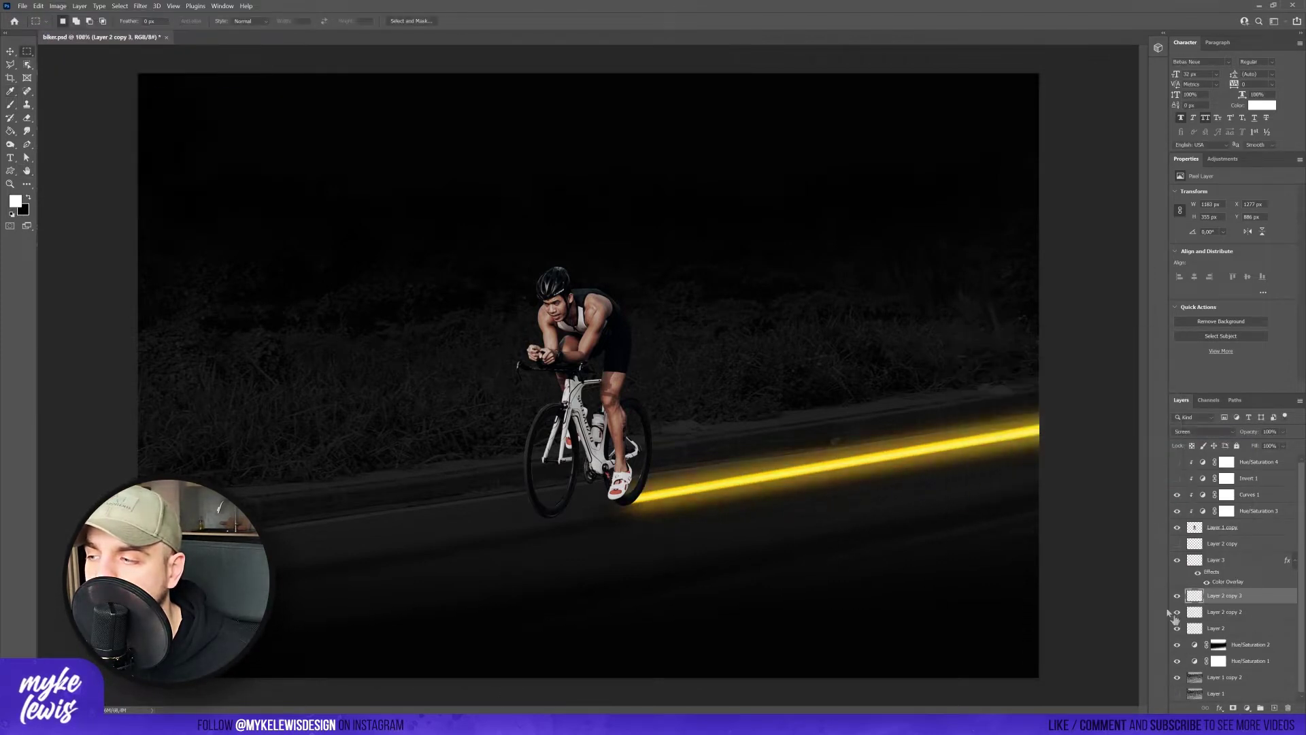
Hide the first blurred strip layer and apply a blur filter to its newer copy.
click(1176, 611)
click(140, 6)
click(293, 167)
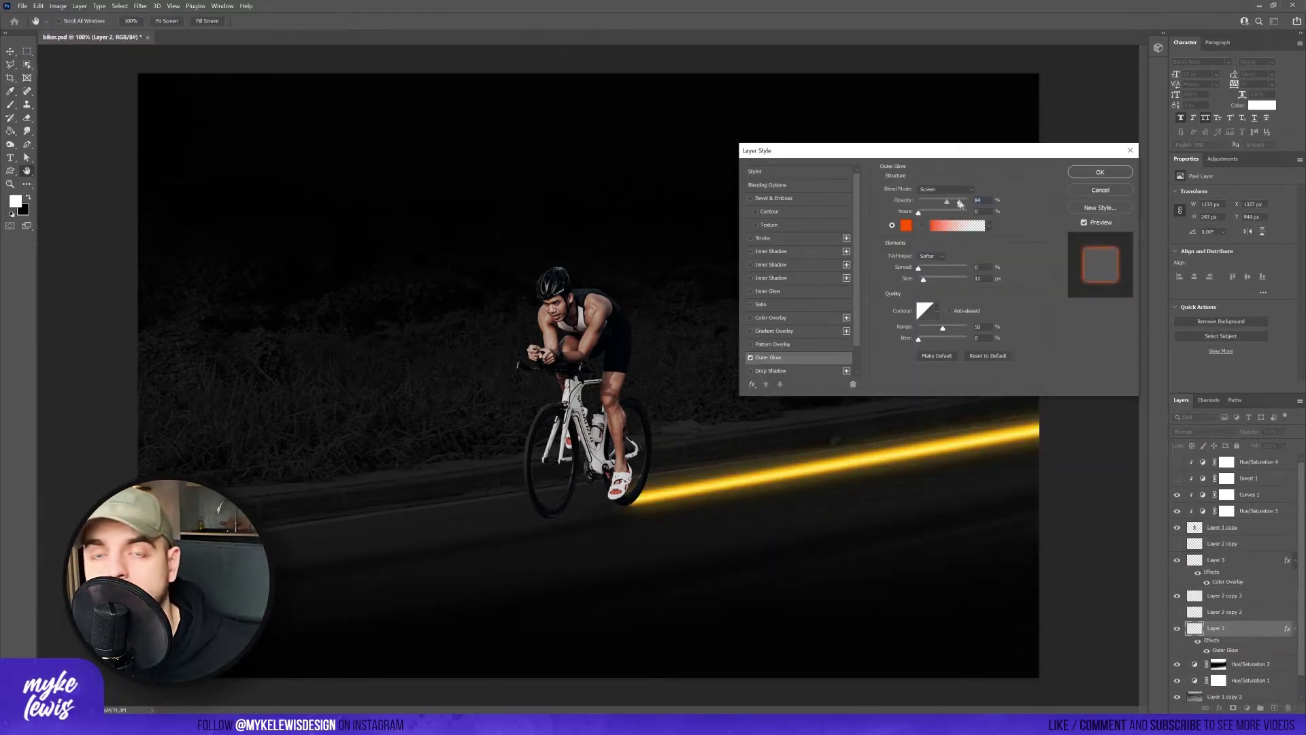
Add an orange Outer Glow in Screen mode to Layer 2, collapse the layer effects, and toggle the spare strip copy's visibility.
key(Return)
click(1294, 627)
click(1294, 560)
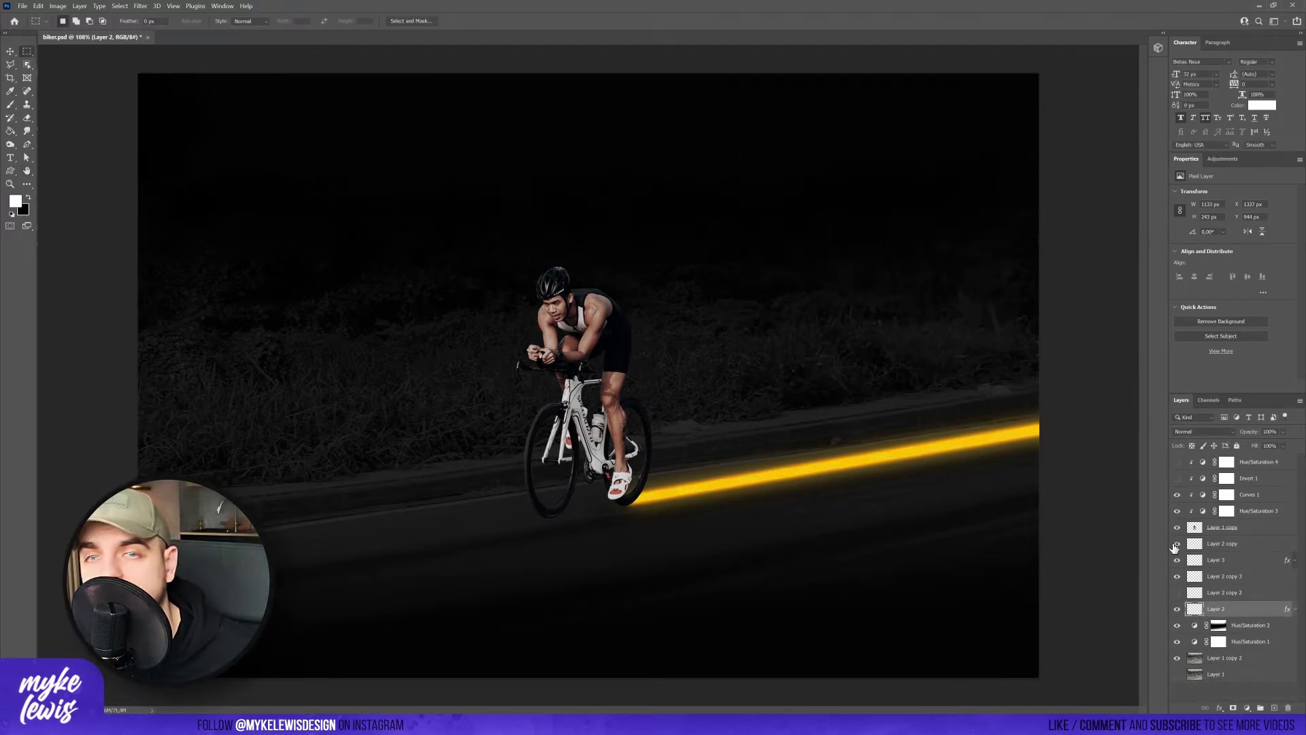
click(1224, 544)
click(1177, 543)
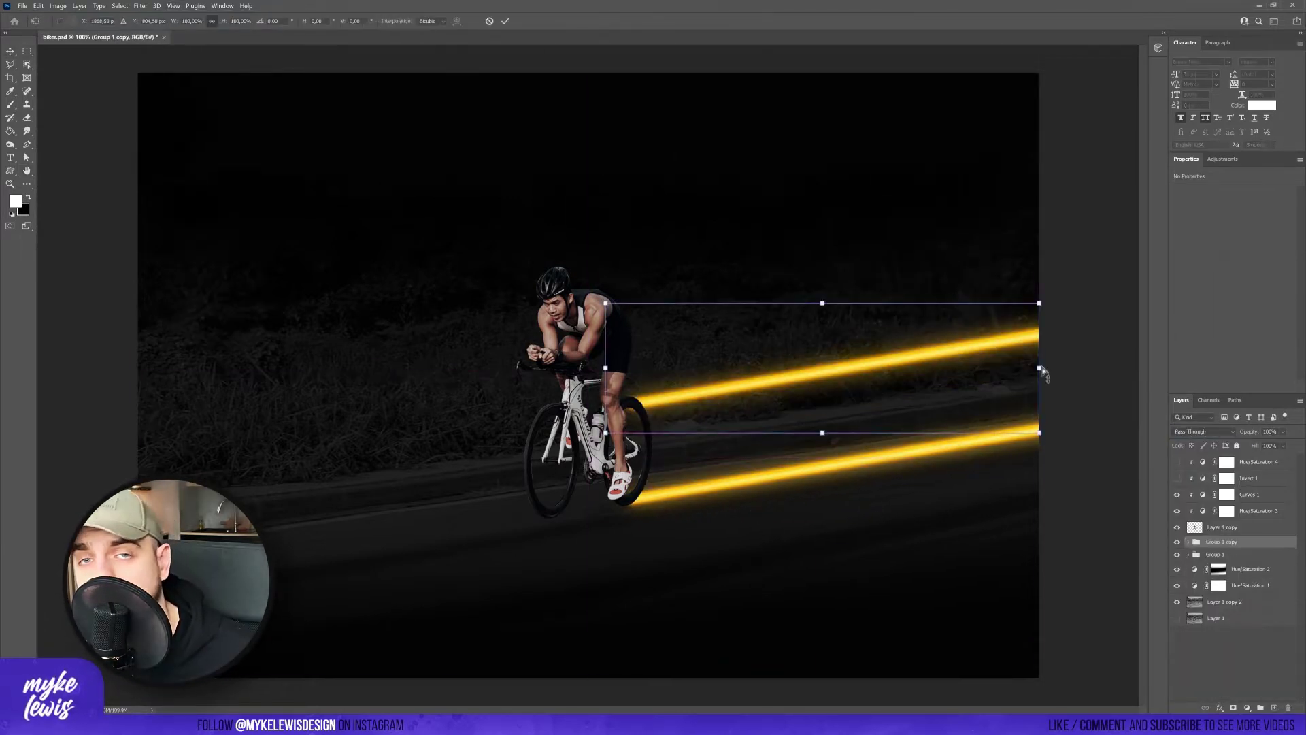
Transform the duplicated light streak group into a thinner streak above the first one.
mouse_move(1041, 374)
mouse_down()
mouse_move(1099, 328)
mouse_move(1101, 344)
mouse_up()
key(Return)
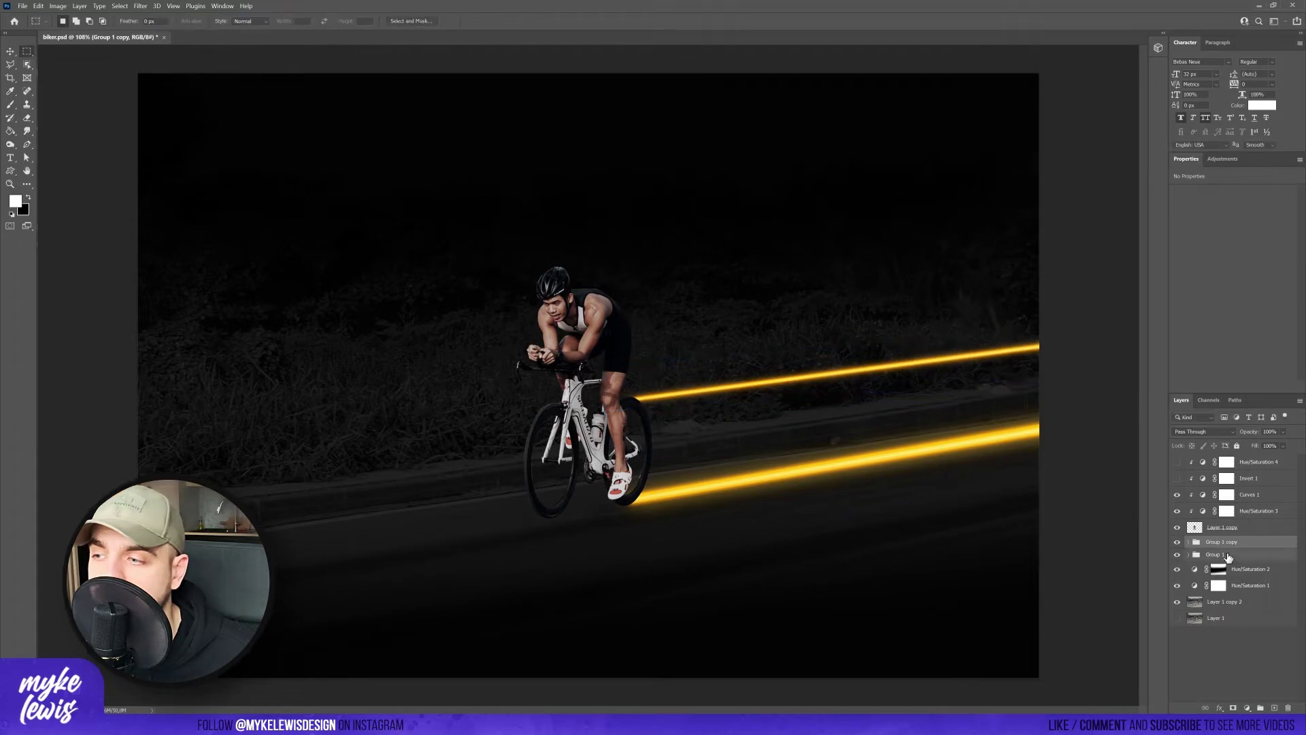
Create a new layer, outline the area between the two light streaks, and fill it with yellow sampled from a streak.
key(ctrl+shift+alt+n)
click(640, 406)
click(1108, 333)
click(1108, 423)
click(627, 505)
click(639, 407)
key(g)
alt+click(850, 449)
click(782, 436)
key(ctrl+z)
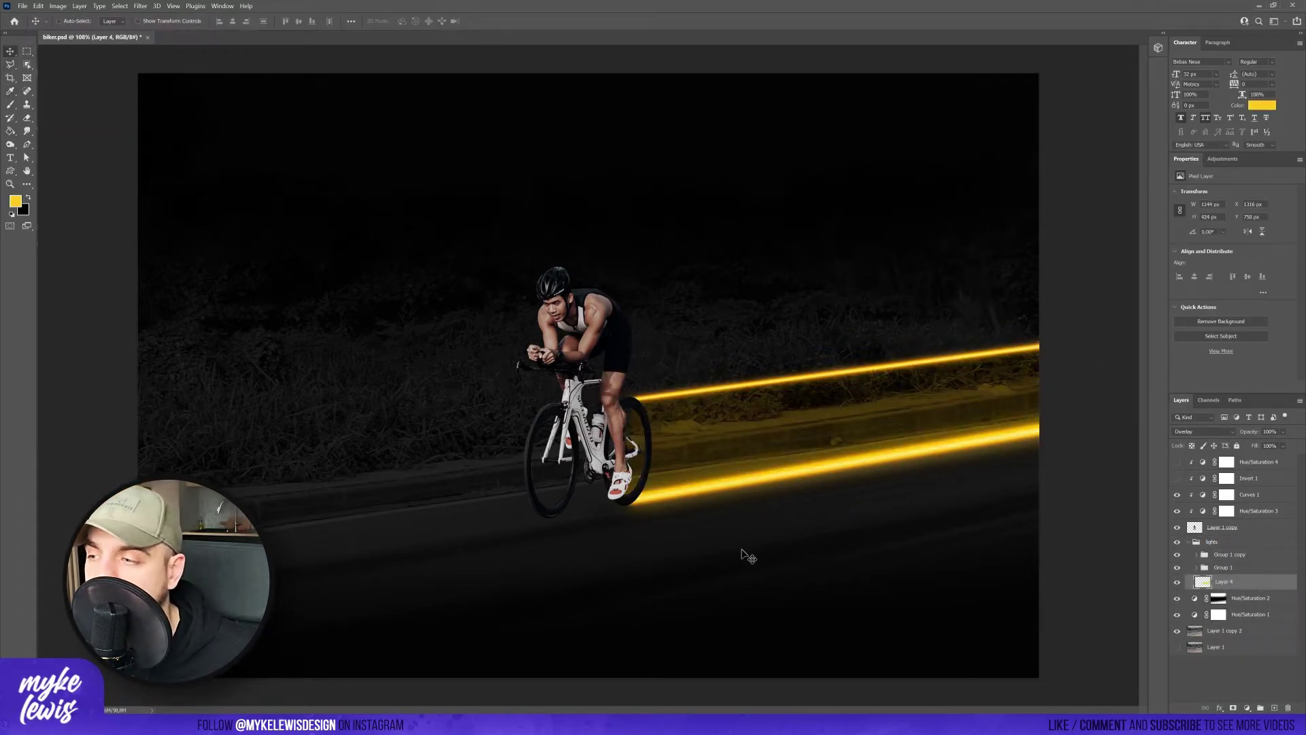
Blur a copy of the background road layer beneath the adjustments in the direction of motion.
key(alt+bracketleft)
key(alt+bracketleft)
key(alt+bracketleft)
key(alt+t)
key(g)
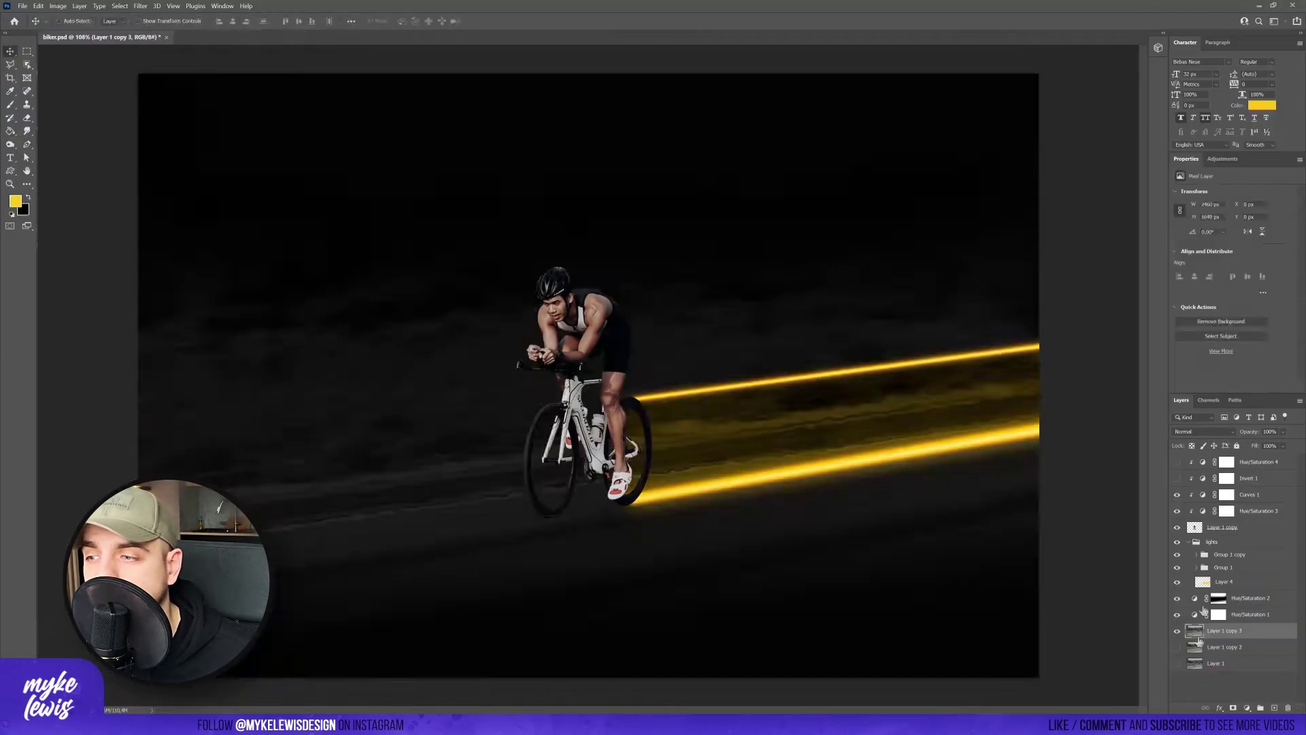
Add a black mask to the blurred background copy and paint the blur in between the two light streaks.
alt+click(1233, 707)
key(d)
key(b)
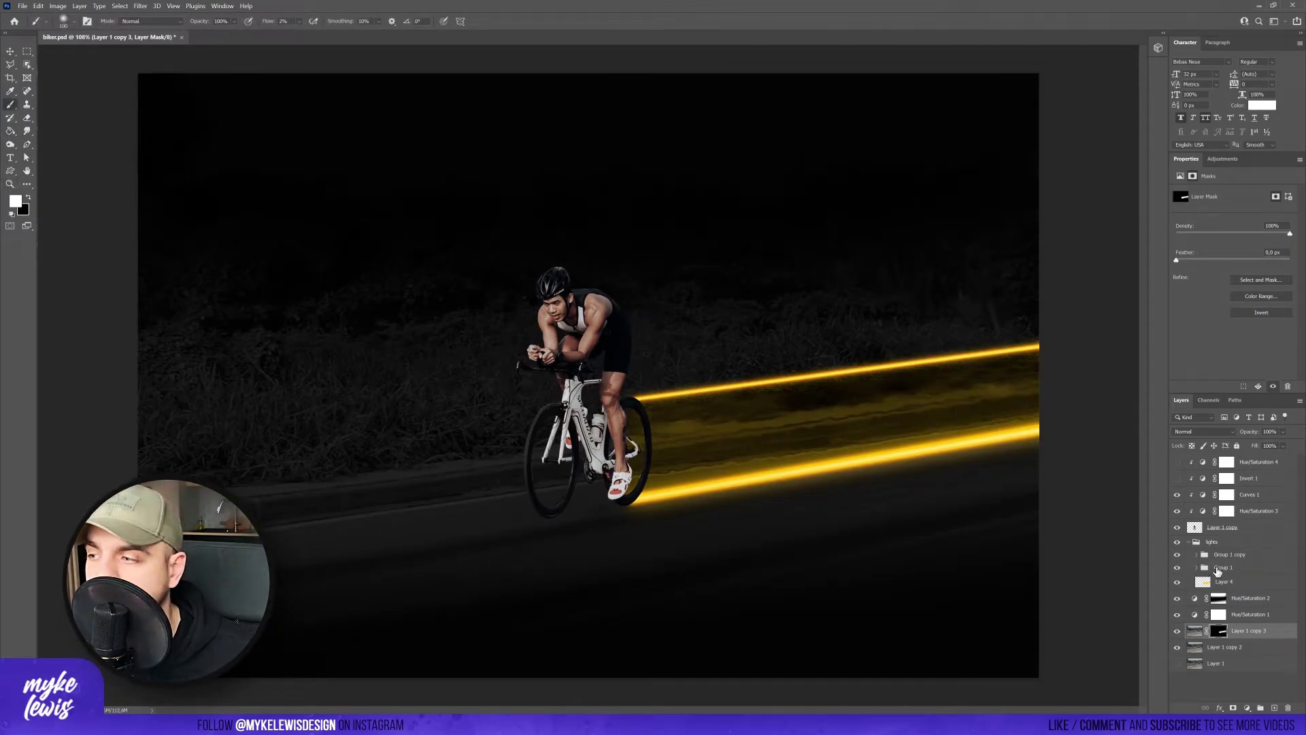
Duplicate the background layer and apply a Path Blur with its path running parallel to the upper light streak.
click(1225, 680)
key(ctrl+j)
click(140, 5)
click(279, 181)
drag(665, 372, 546, 400)
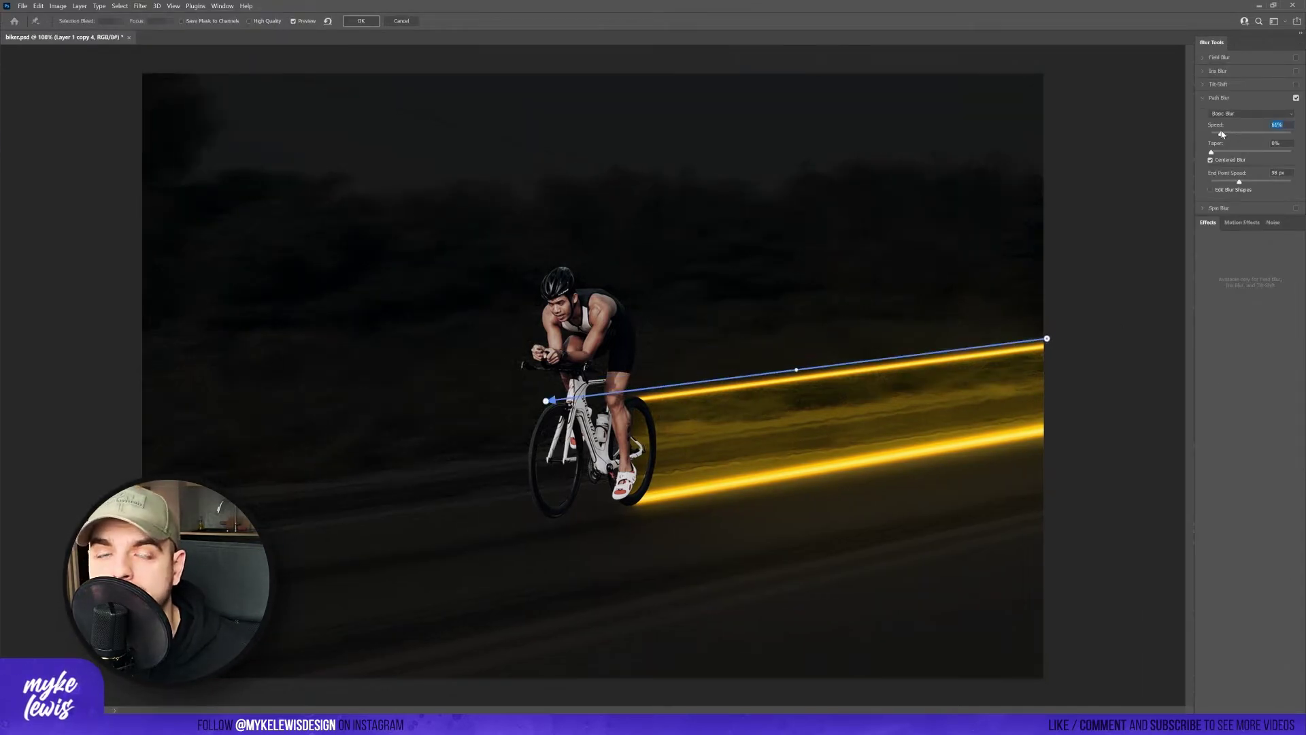
click(350, 22)
Show the Invert adjustment on the cyclist and invert its mask to black.
click(1176, 478)
click(1227, 478)
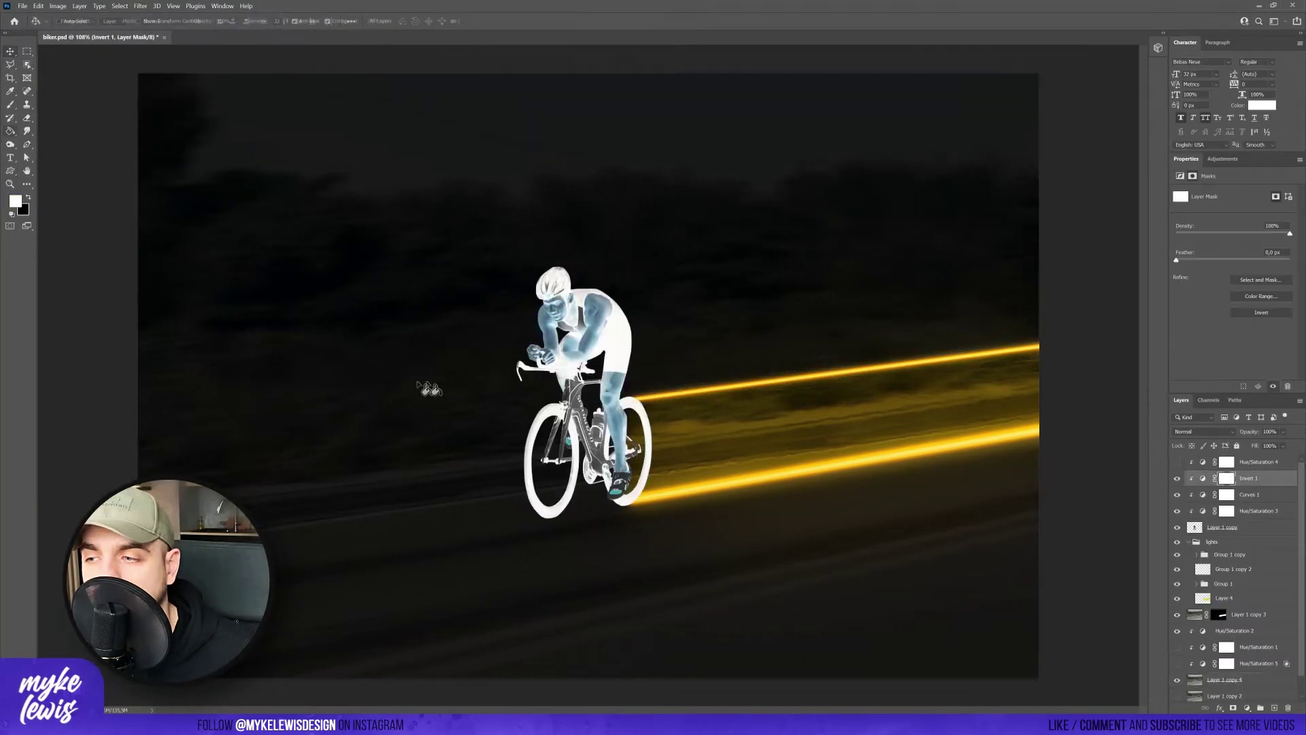
key(ctrl+i)
Paint the Invert adjustment's mask white over the bike frame.
scroll(578, 408, up, 5)
key(b)
right_click(694, 344)
key(Escape)
scroll(578, 409, down, 8)
mouse_move(576, 336)
mouse_down()
mouse_move(575, 446)
mouse_move(602, 446)
mouse_up()
scroll(579, 340, up, 8)
scroll(681, 401, up, 3)
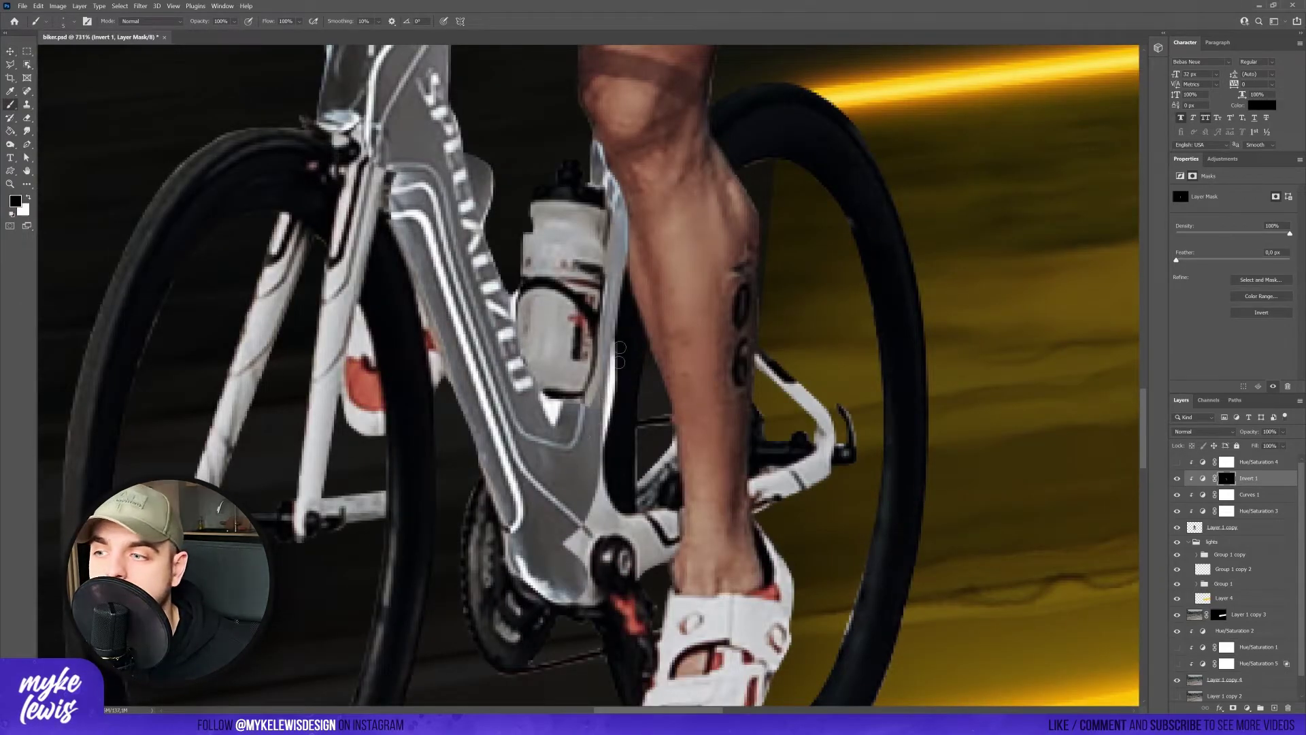
Refine the Invert mask along the seat tube with black, and paint white over the remaining frame tubes, fork and rear stays.
drag(620, 353, 613, 446)
scroll(629, 576, up, 3)
key(x)
drag(714, 452, 673, 537)
scroll(490, 531, down, 10)
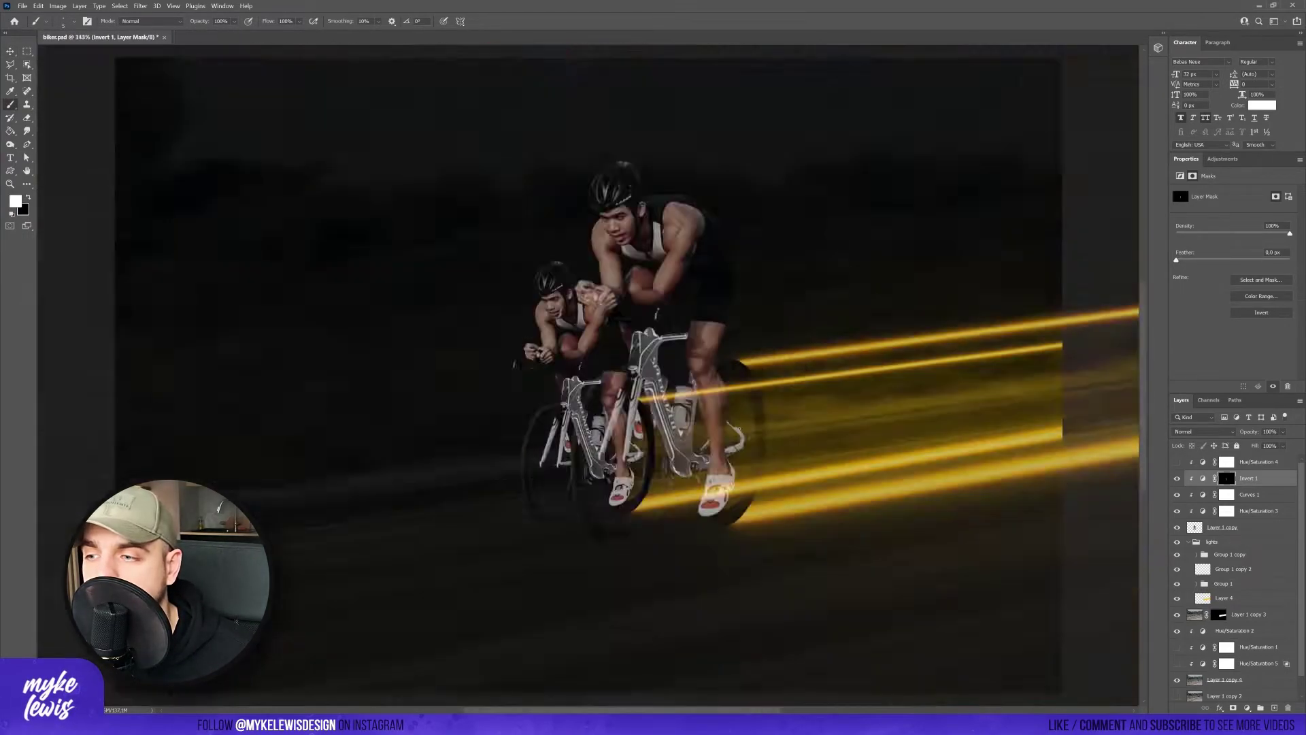
scroll(703, 436, up, 8)
scroll(680, 306, down, 2)
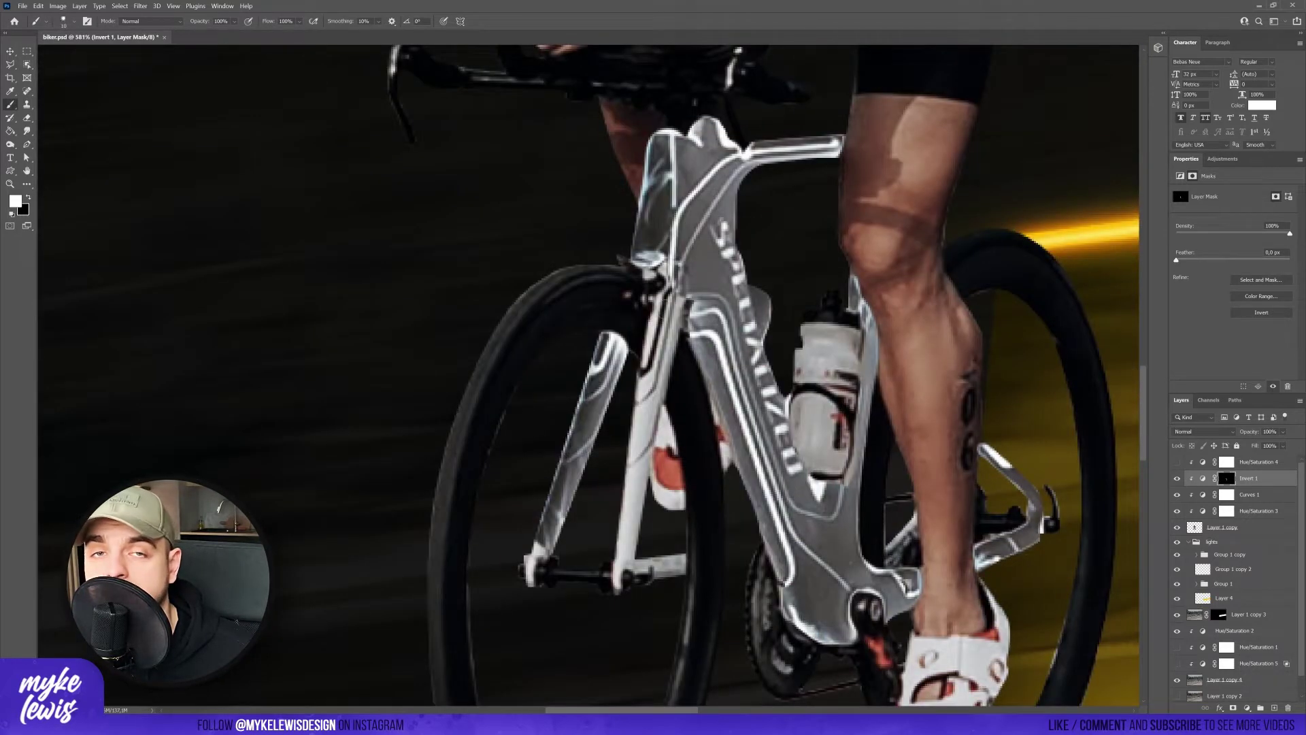
key(ctrl+0)
Add a Curves adjustment above the Invert layer, invert its mask to black, and brush it in over the frame.
click(1204, 478)
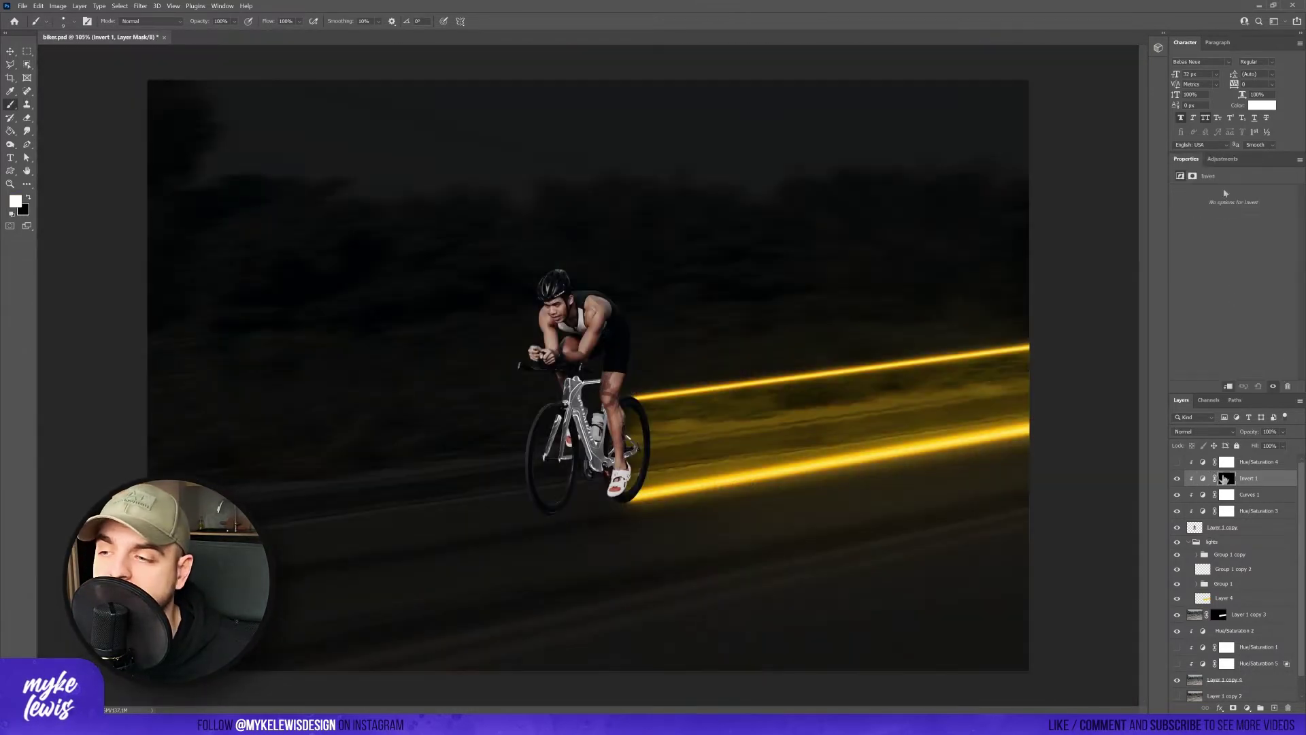
click(1221, 182)
key(ctrl+i)
scroll(629, 411, up, 6)
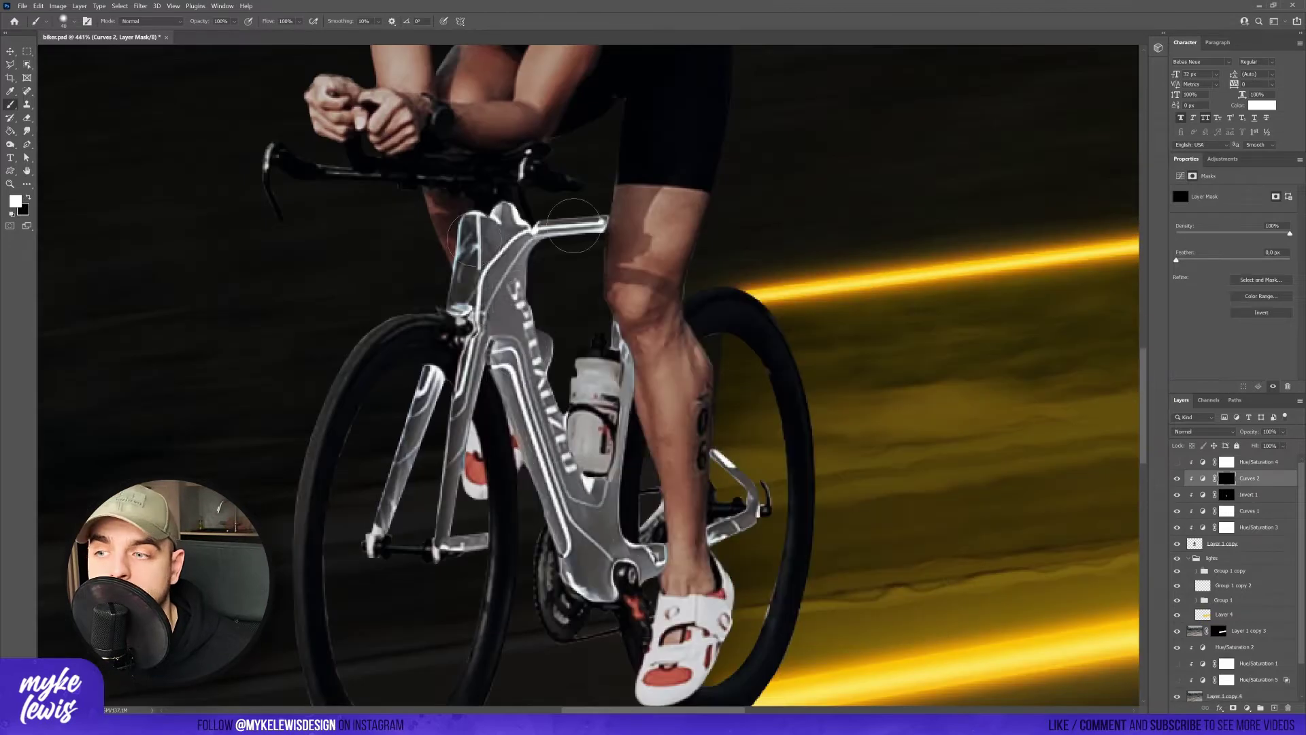
key(ctrl+0)
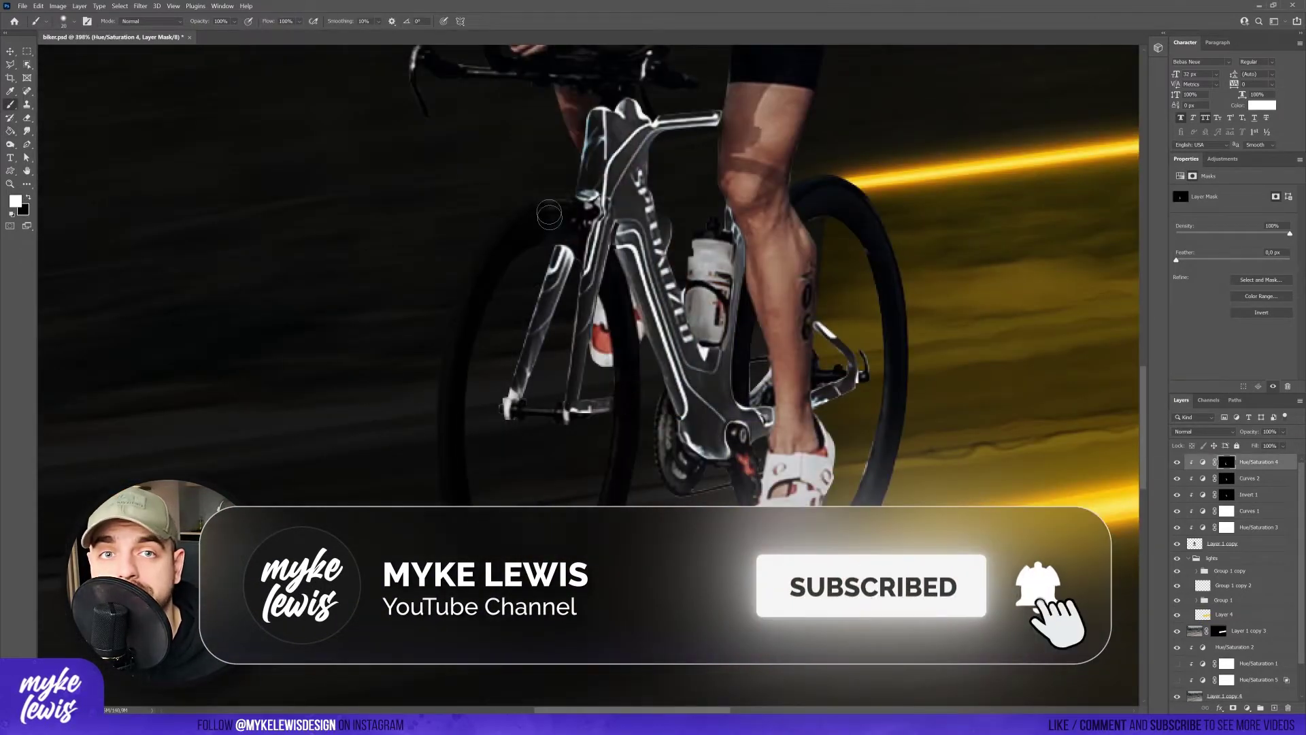
Clean up the frame adjustment's mask with black, and invert the mask of the new darkening Hue/Saturation adjustment.
key(x)
scroll(660, 456, down, 5)
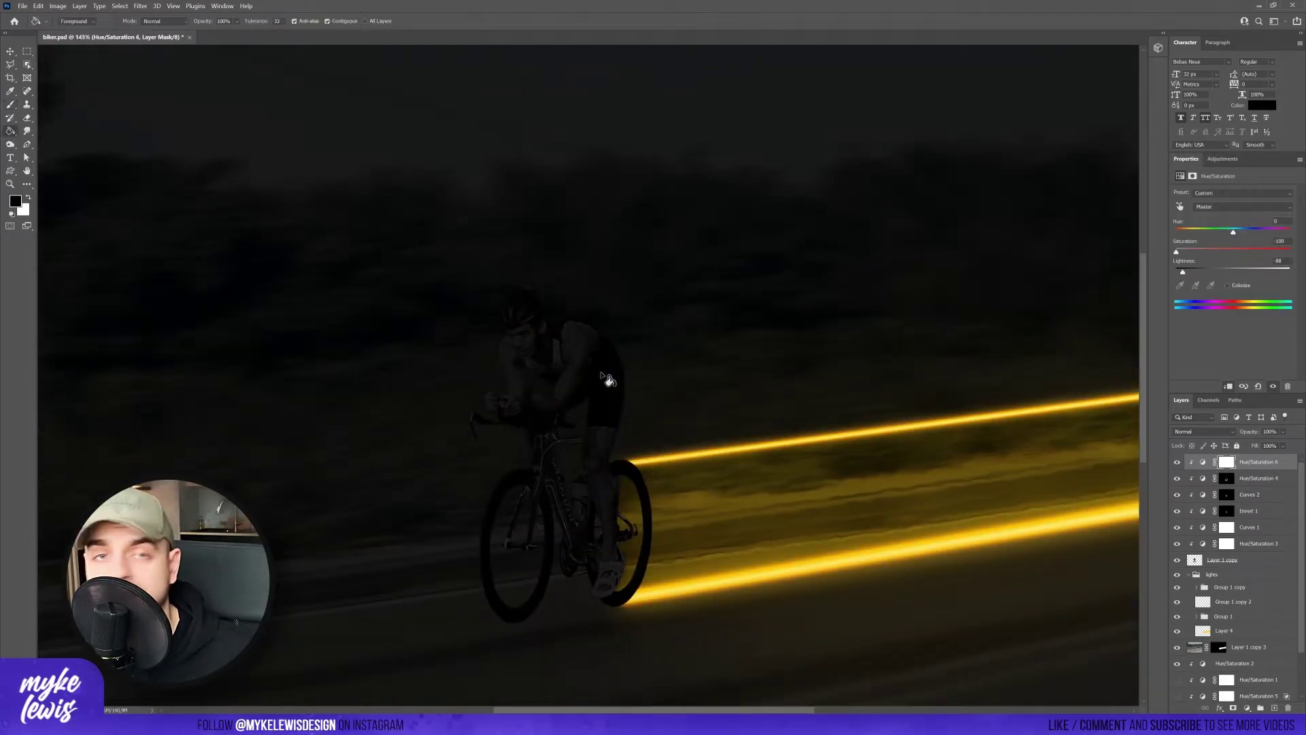
key(ctrl+i)
Paint the darkening Hue/Saturation mask white over the cyclist's near leg.
scroll(595, 408, up, 4)
key(x)
mouse_move(596, 407)
mouse_down()
mouse_move(599, 368)
mouse_move(648, 297)
mouse_up()
scroll(599, 367, down, 5)
scroll(648, 298, down, 3)
scroll(589, 268, up, 2)
drag(589, 268, 632, 435)
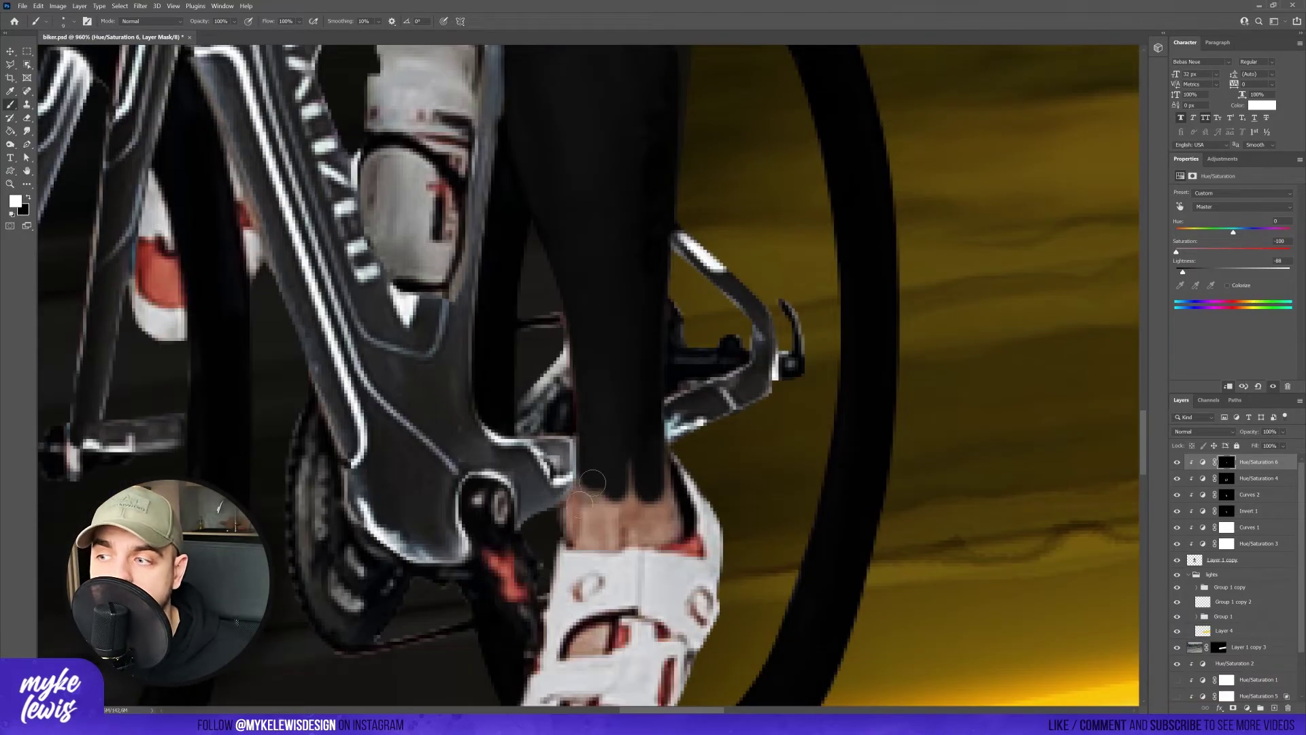
Use a smaller brush to extend the darkening mask over the ankle and the cyclist's near arm.
key(bracketleft)
key(bracketleft)
scroll(620, 493, up, 2)
scroll(619, 495, down, 3)
scroll(583, 462, up, 10)
mouse_move(557, 471)
mouse_down()
mouse_move(748, 102)
mouse_move(808, 248)
mouse_move(680, 578)
mouse_up()
key(bracketleft)
key(bracketleft)
drag(704, 463, 662, 530)
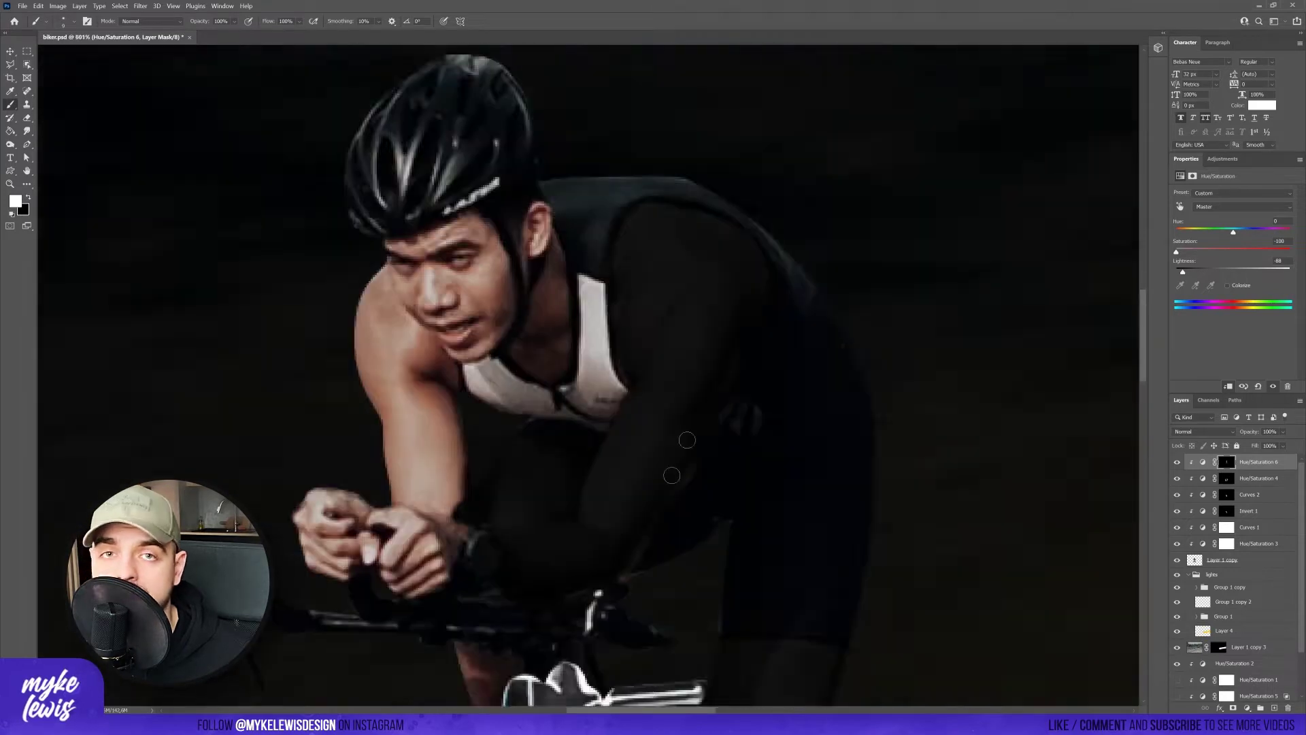
Colorize the darkening adjustment with hue 215 and saturation 25, and paint its mask over the far shoulder, arm and hands.
scroll(585, 367, down, 3)
scroll(492, 259, up, 8)
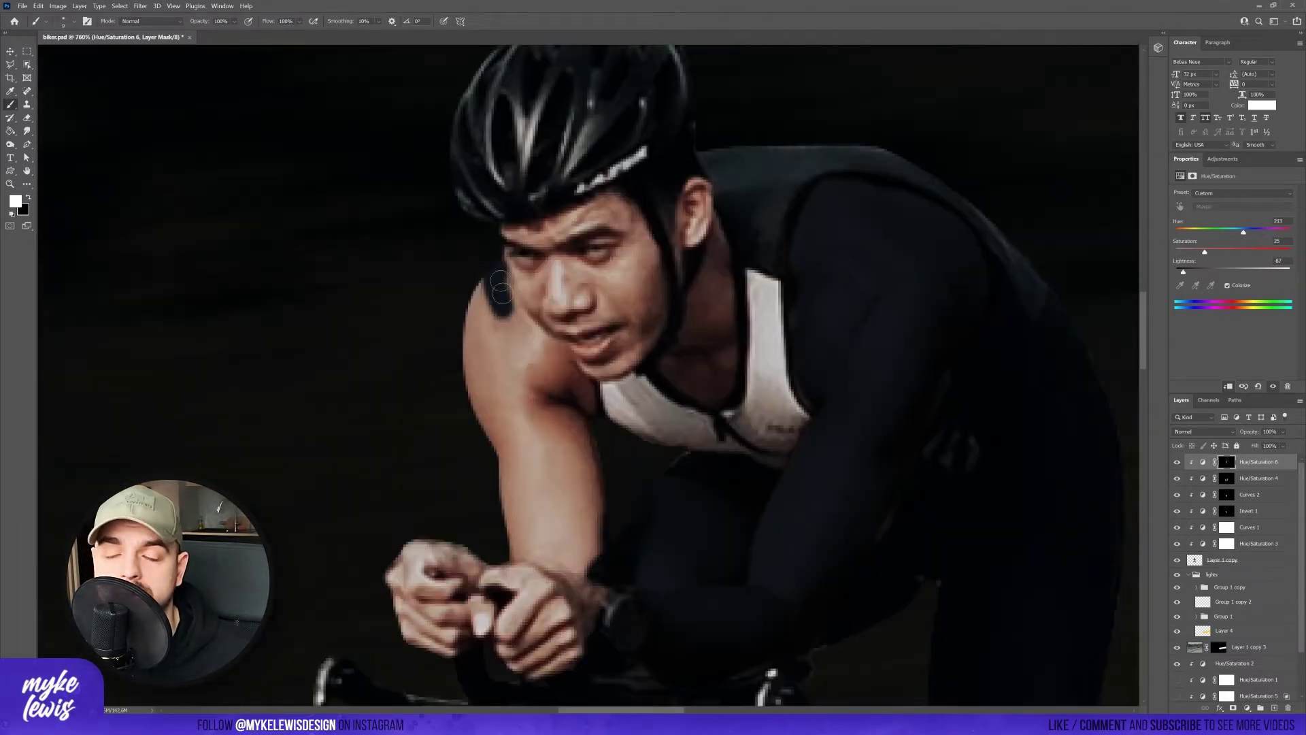
scroll(480, 422, down, 3)
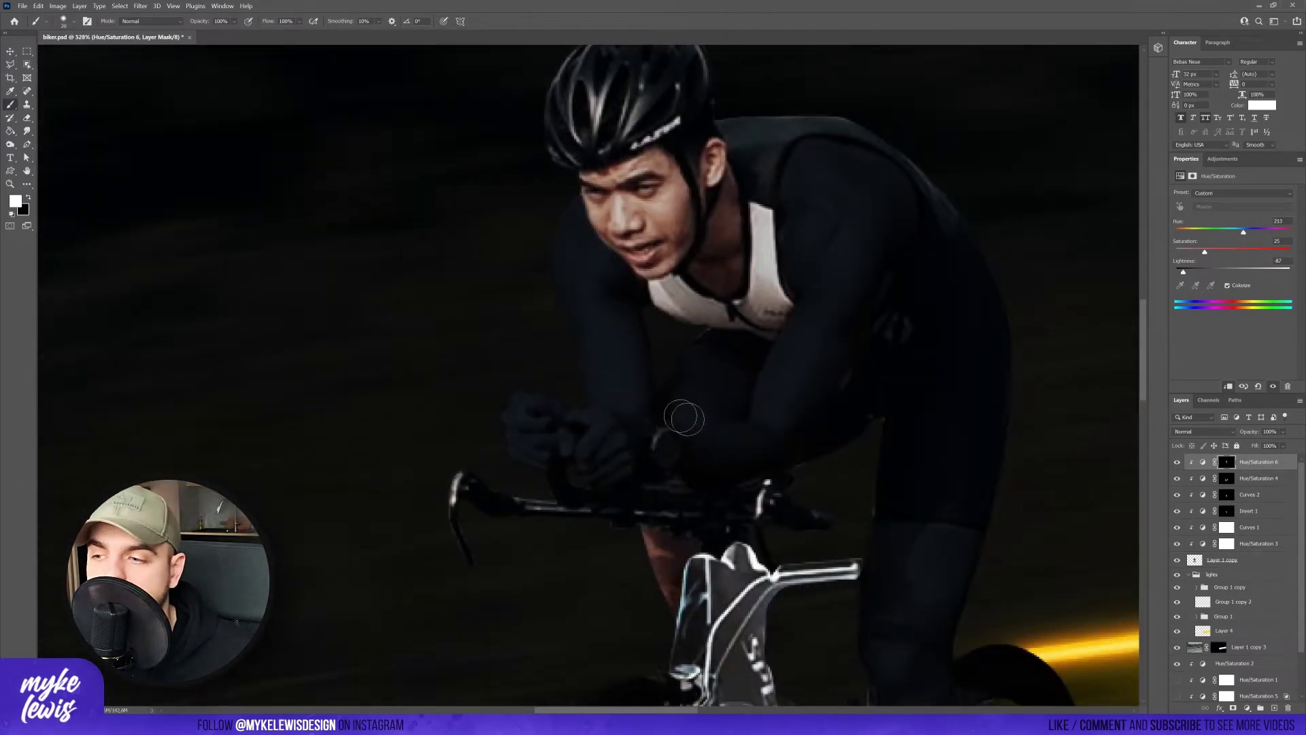
Paint over the remaining gaps in the dark suit mask around the cyclist's arms and torso.
scroll(679, 402, up, 5)
scroll(680, 386, down, 3)
scroll(612, 394, up, 2)
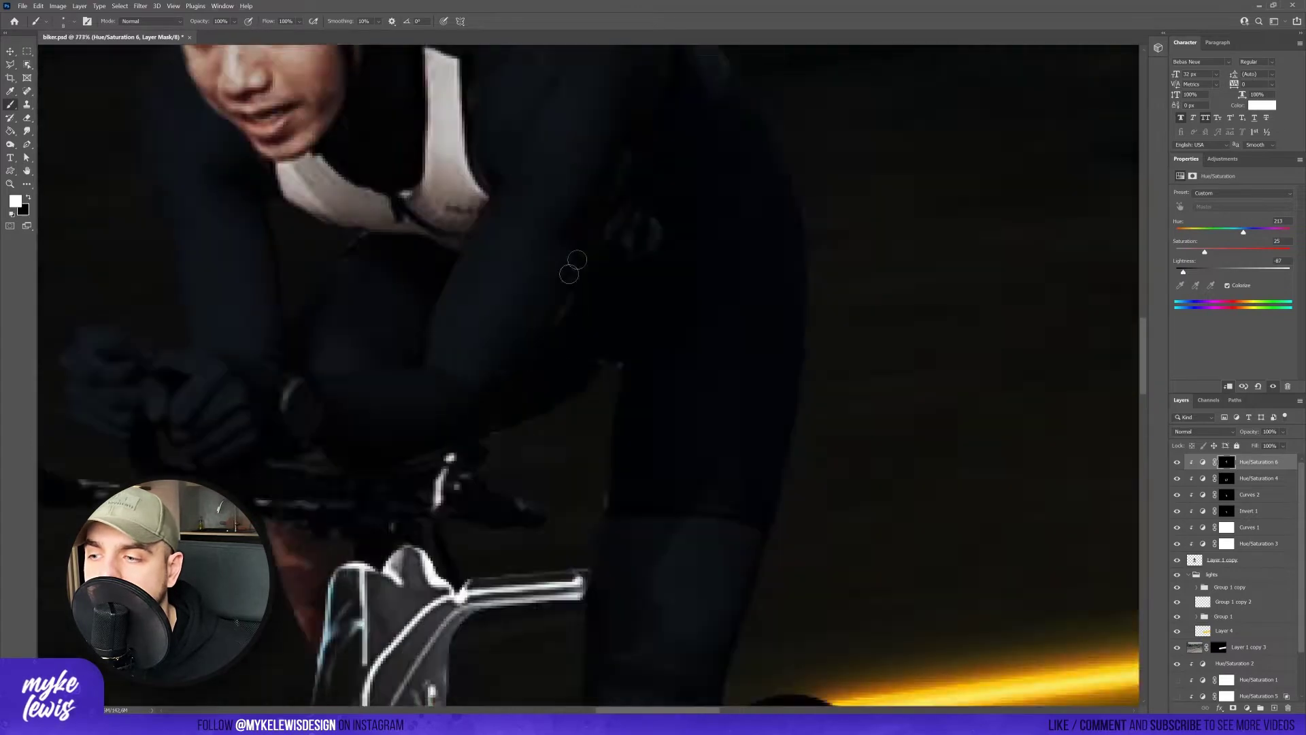
scroll(578, 401, down, 2)
scroll(558, 411, up, 5)
scroll(558, 411, down, 3)
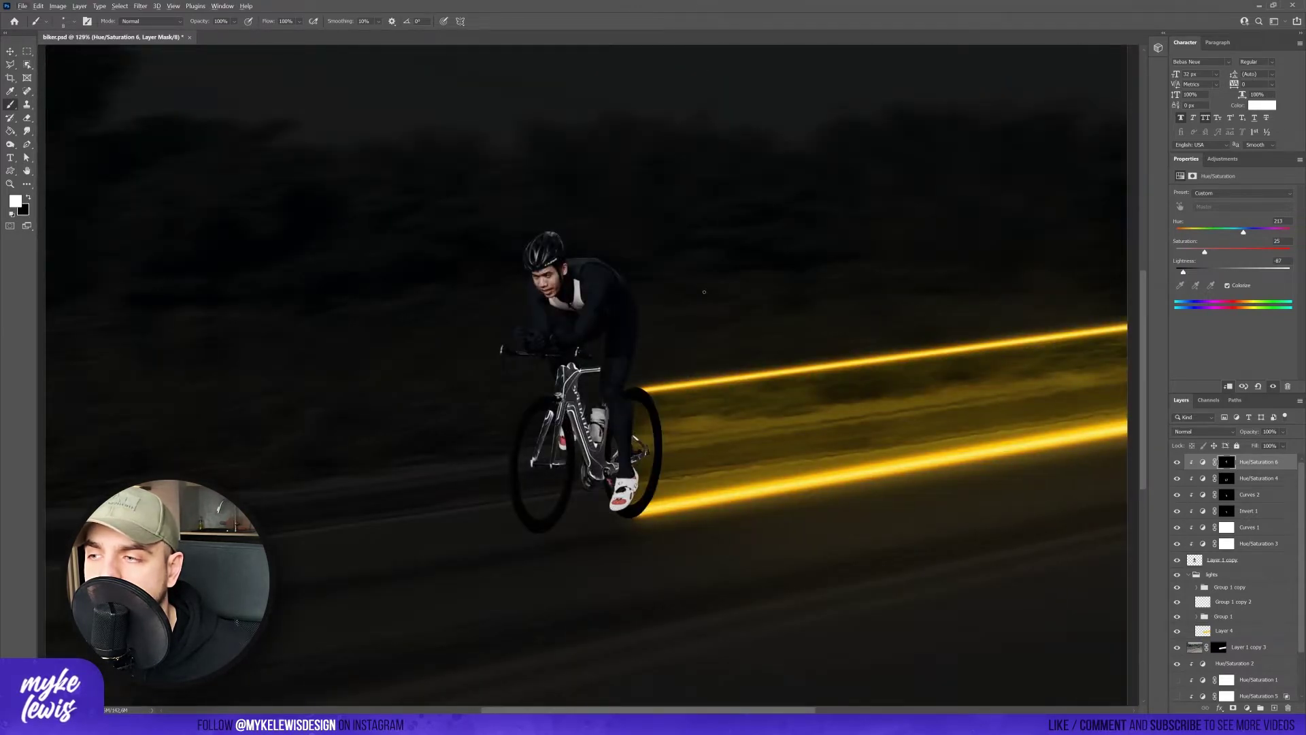
Paint thin black lines on the dark suit mask to create seam details across the shoulder and sleeve.
scroll(595, 279, up, 4)
key(x)
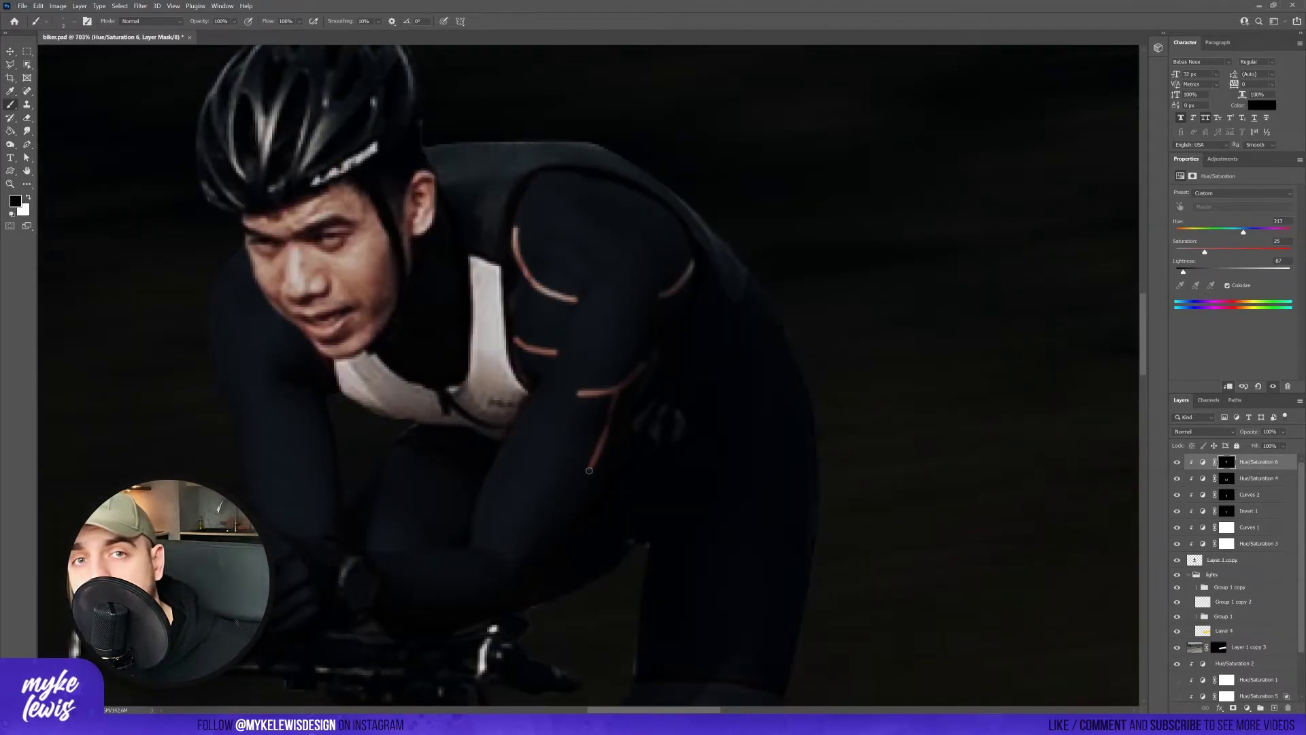
scroll(491, 295, down, 2)
scroll(498, 360, down, 3)
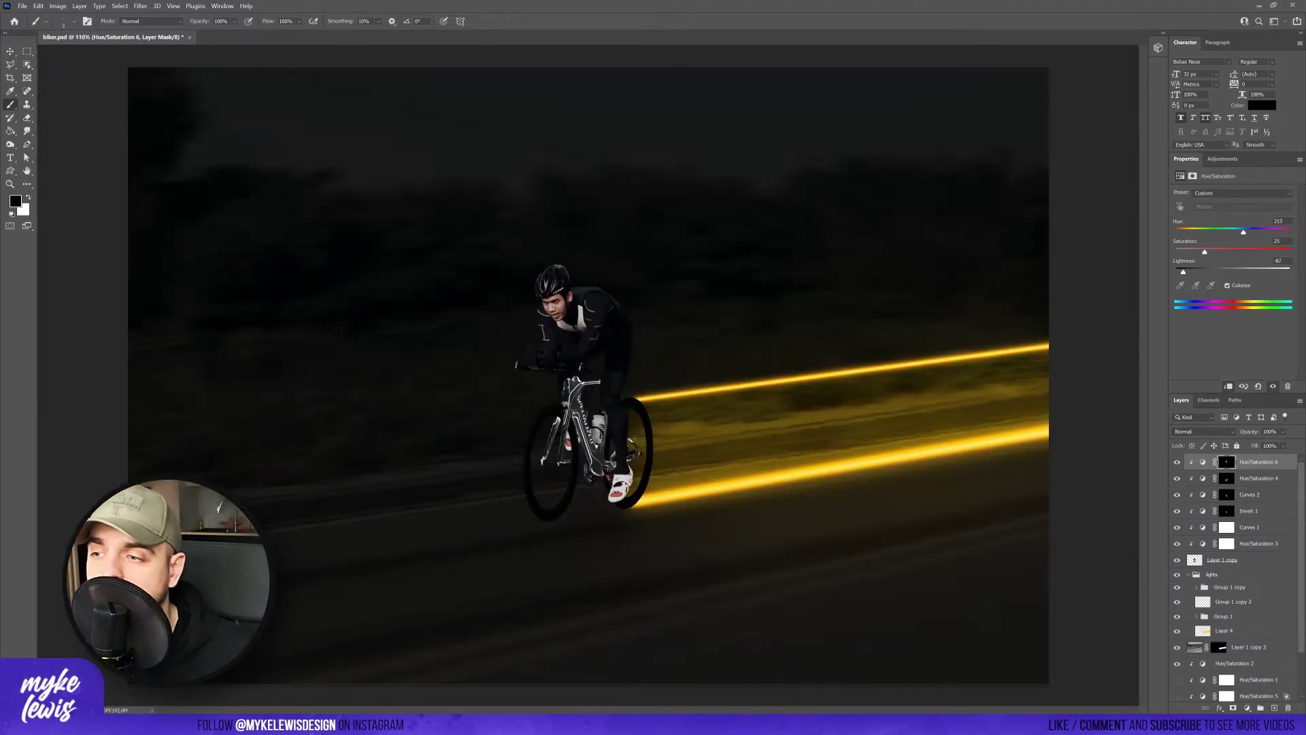
Fill the selected area around the dark suit and its seam lines with yellow on a new layer.
scroll(571, 381, up, 3)
scroll(719, 441, down, 2)
scroll(719, 441, up, 3)
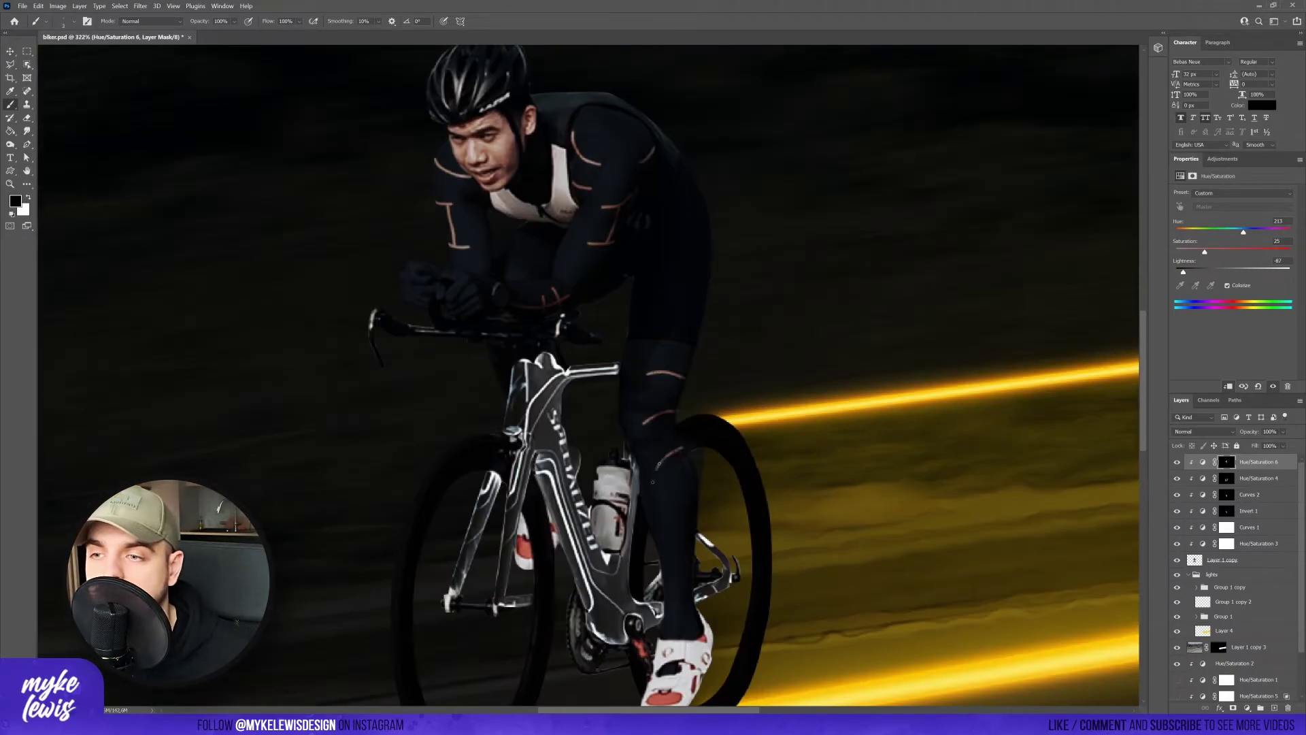
scroll(695, 468, down, 3)
scroll(695, 468, down, 1)
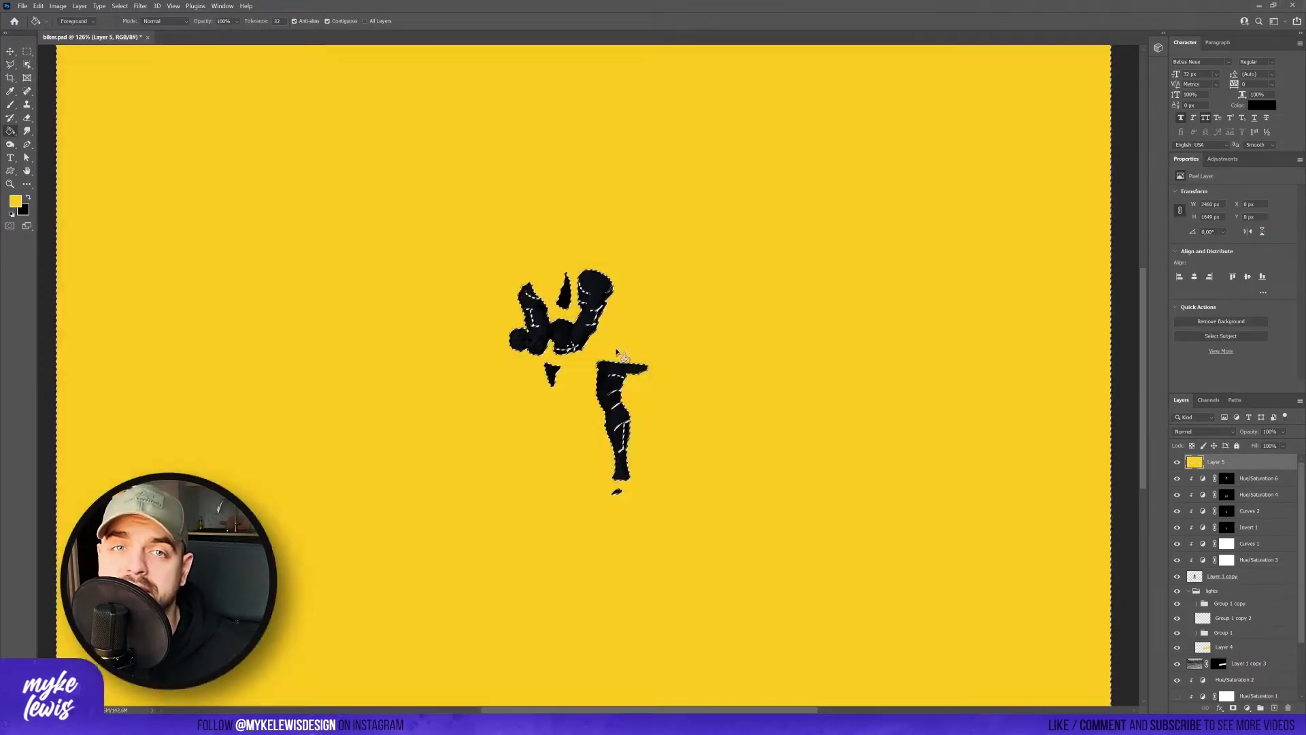
key(alt+BackSpace)
Lasso around the yellow seam lines on the cyclist's shoulders, arms and elbow.
scroll(649, 264, up, 5)
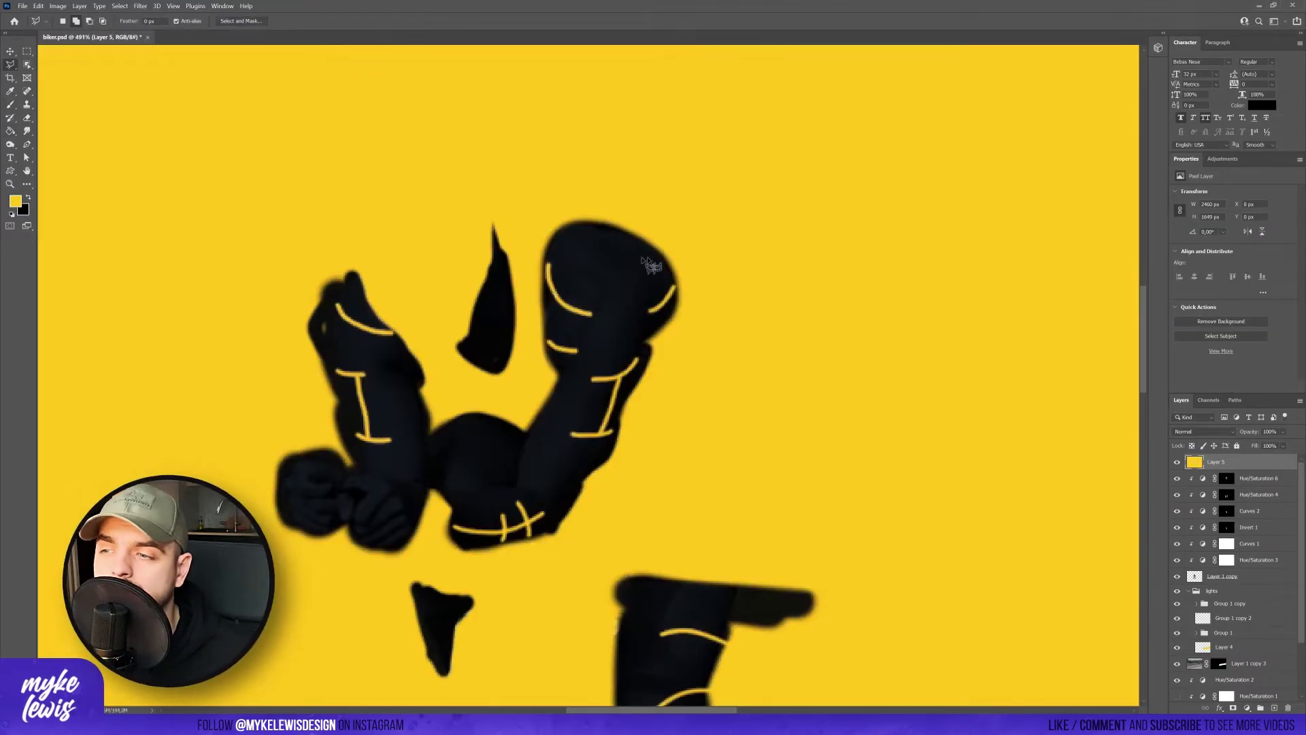
click(639, 357)
click(585, 373)
scroll(578, 442, down, 2)
click(500, 422)
click(450, 461)
click(493, 480)
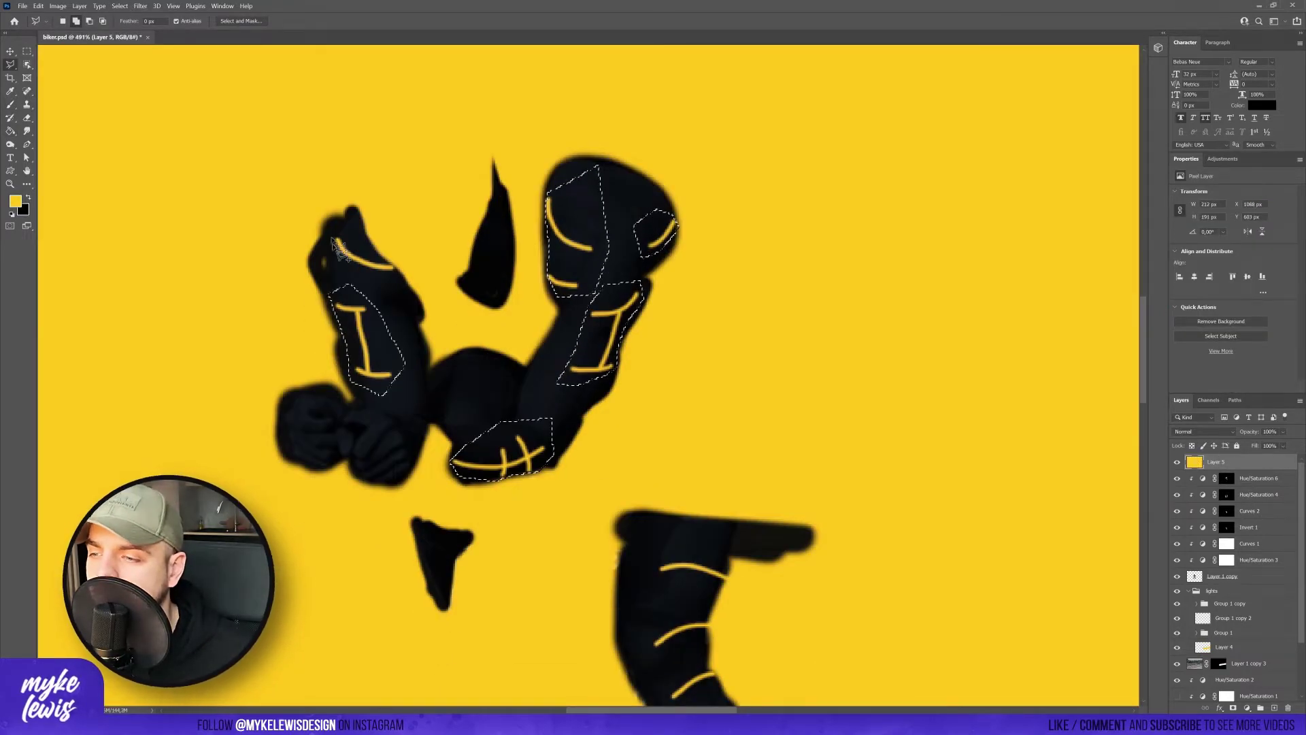
click(338, 248)
click(408, 265)
click(338, 248)
Add the leg seam lines to the lasso selection and remove the yellow outside it, keeping only the lines.
scroll(353, 258, down, 3)
scroll(517, 381, up, 2)
click(513, 384)
click(558, 619)
click(579, 602)
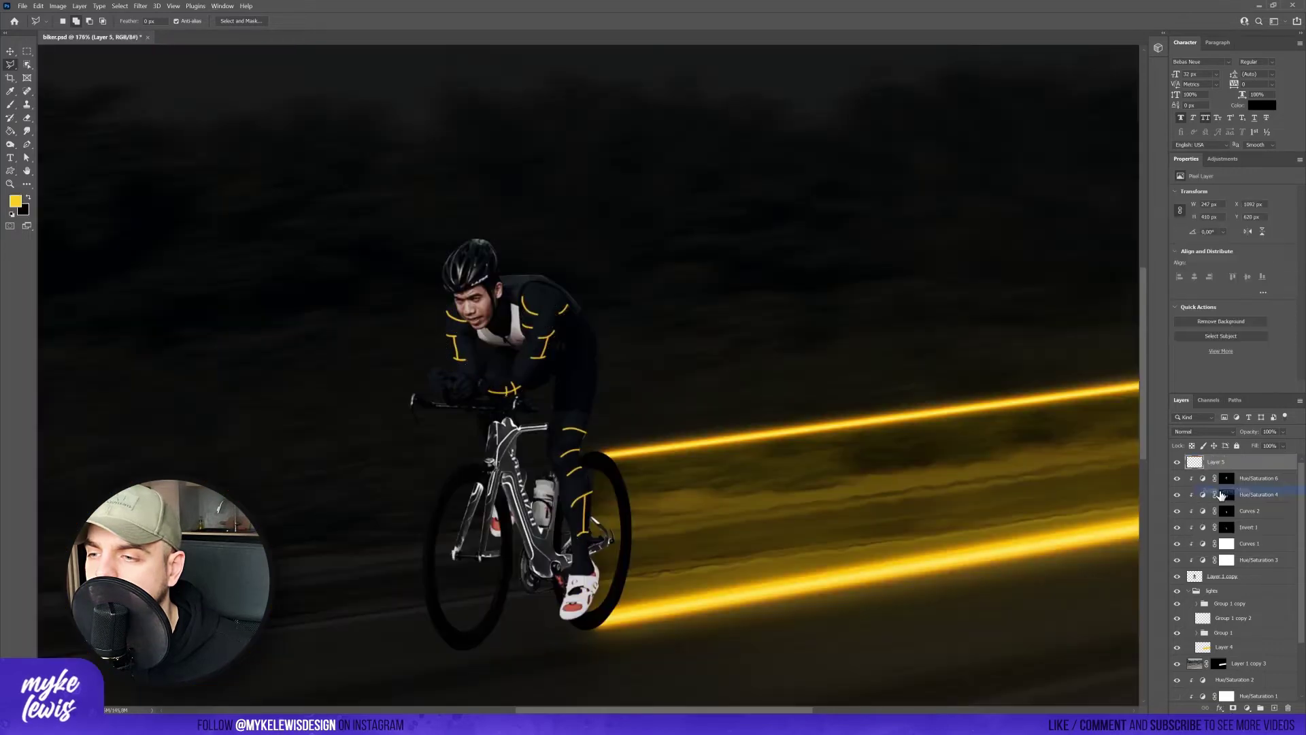
Blur copies of the seam-line layer into a glow, hiding the extra ones, and add an Inner Shadow to the original line layer.
key(ctrl+alt+f)
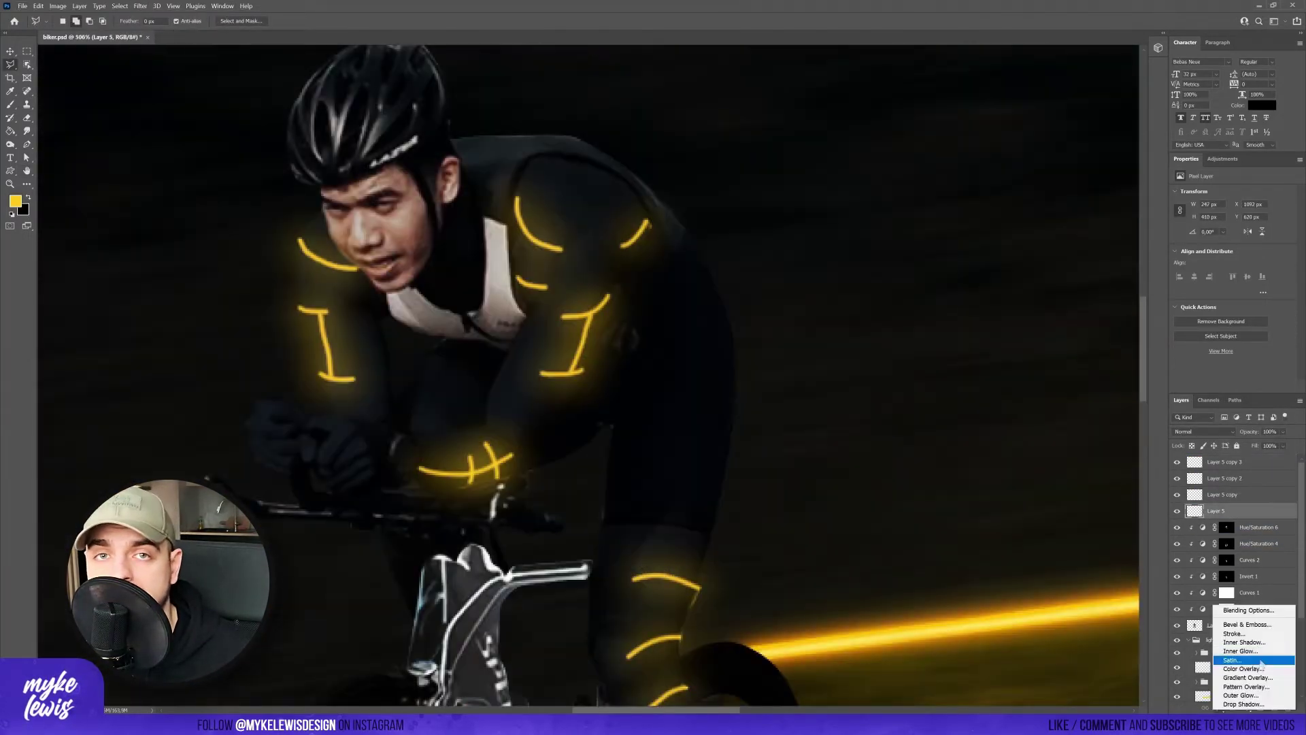
click(1251, 639)
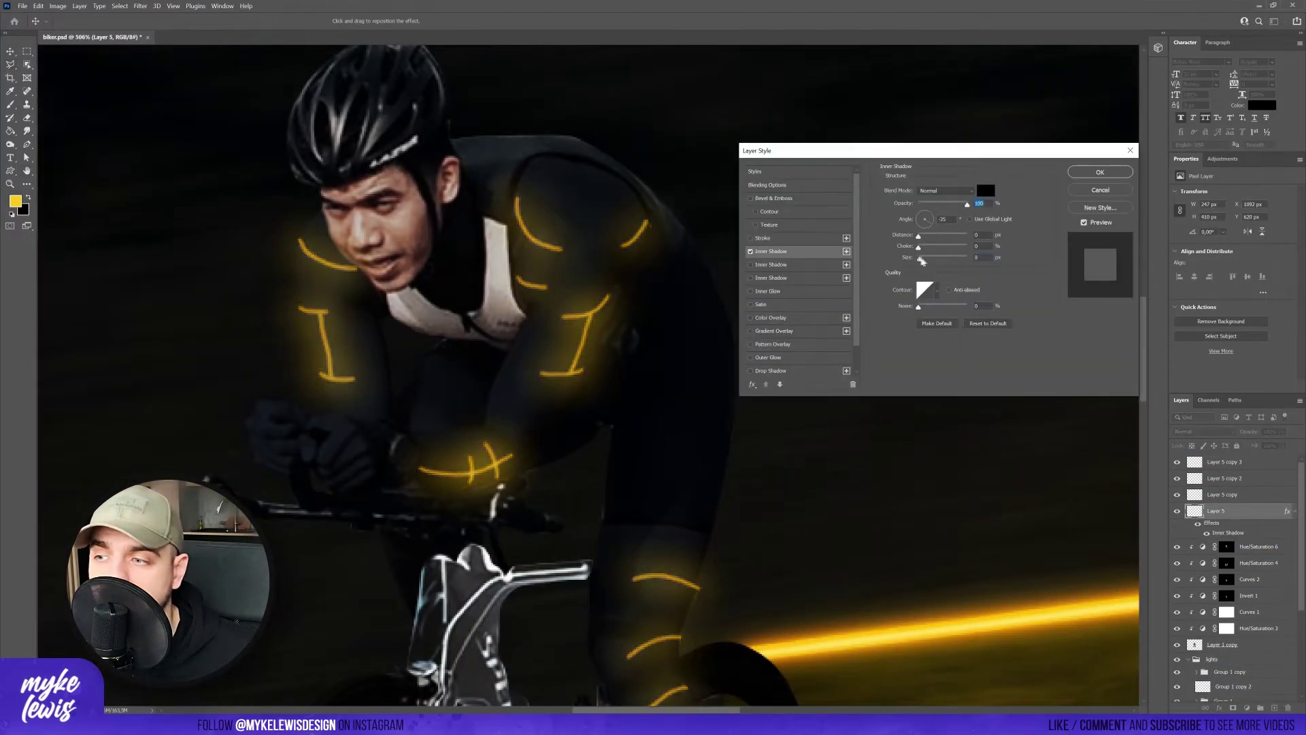
click(1177, 478)
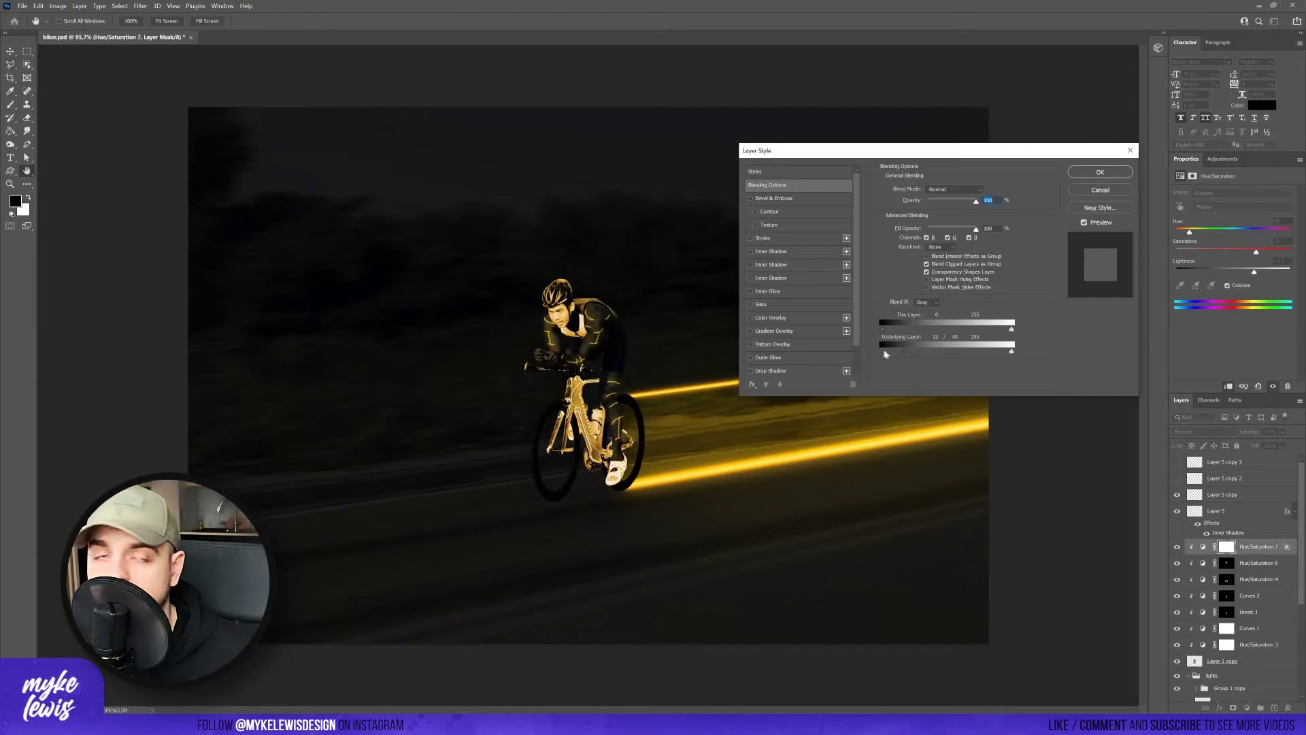
Restrict the yellow colorizing adjustment with a split Blend If underlying-layer shadow range, and paint its mask over the leg, shoulder and arm.
key(Return)
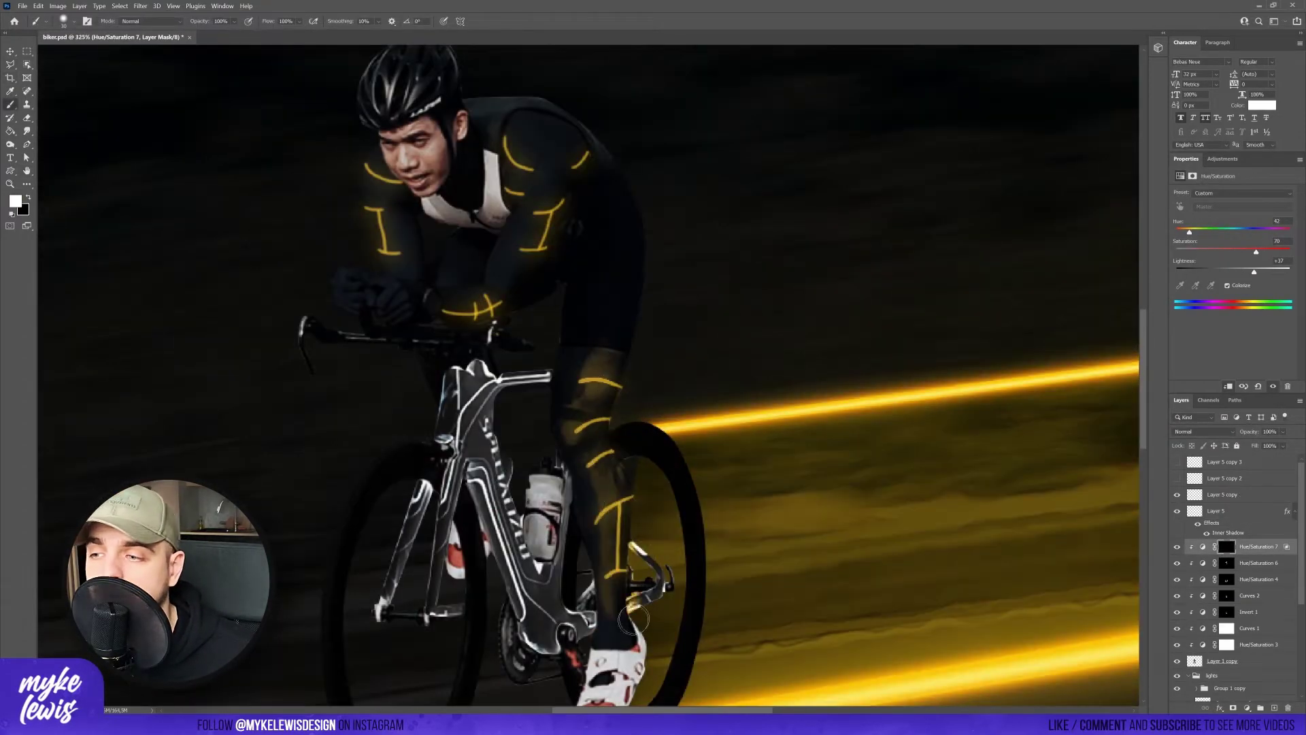
scroll(633, 619, up, 2)
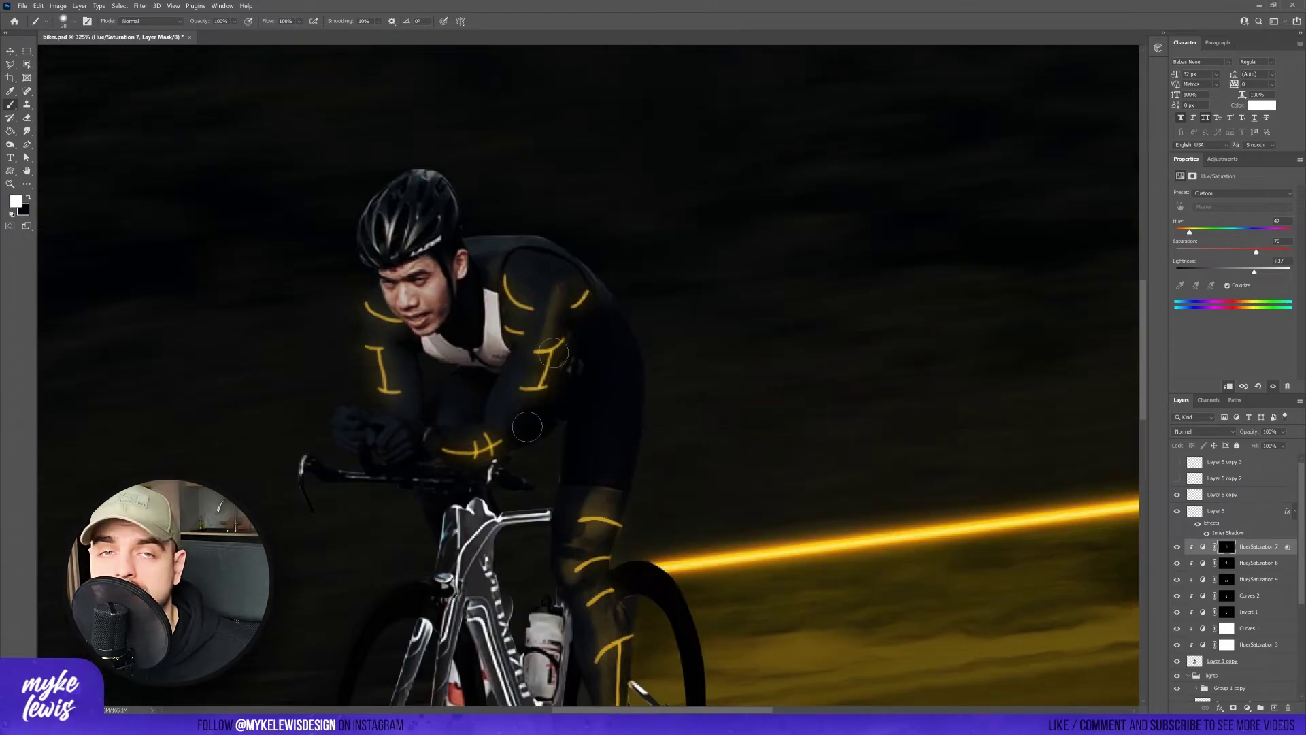
scroll(523, 411, down, 5)
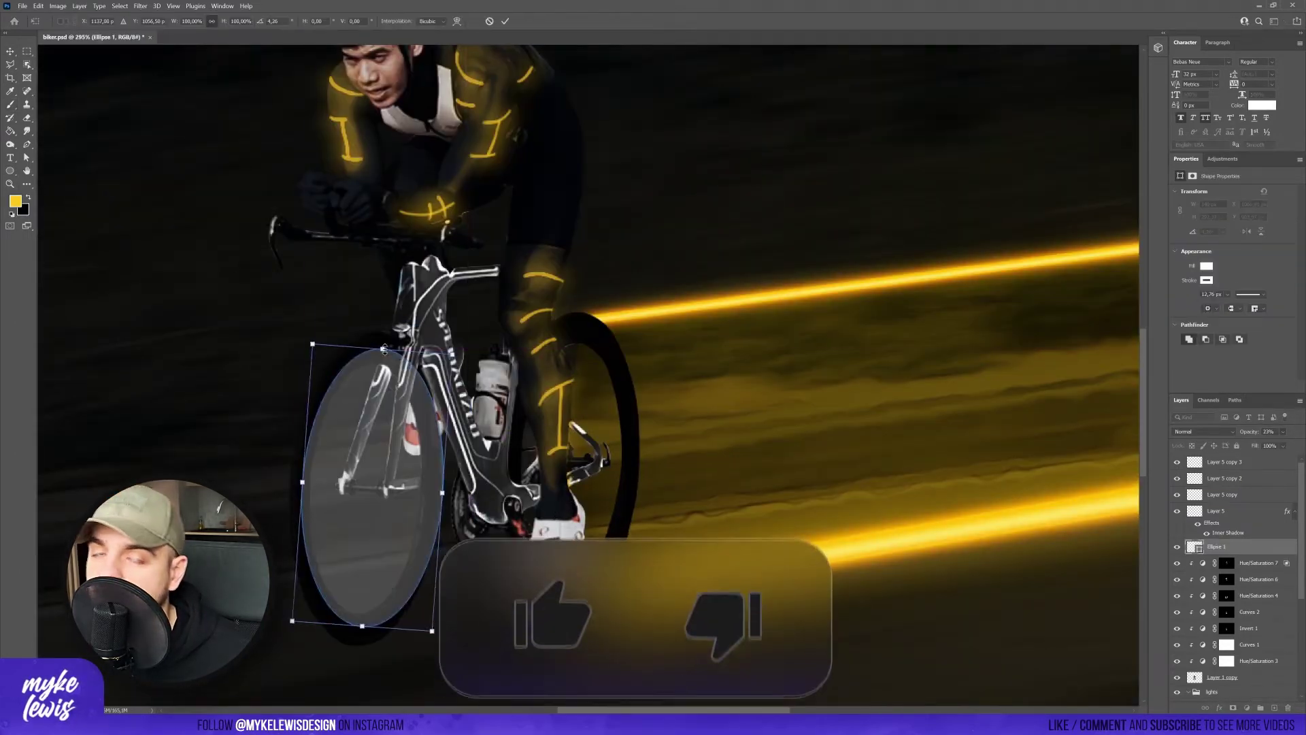
Fit the ellipse shape to the outline of the front wheel and set its fill to 0%.
drag(379, 341, 382, 331)
key(Return)
key(shift+0)
key(shift+0)
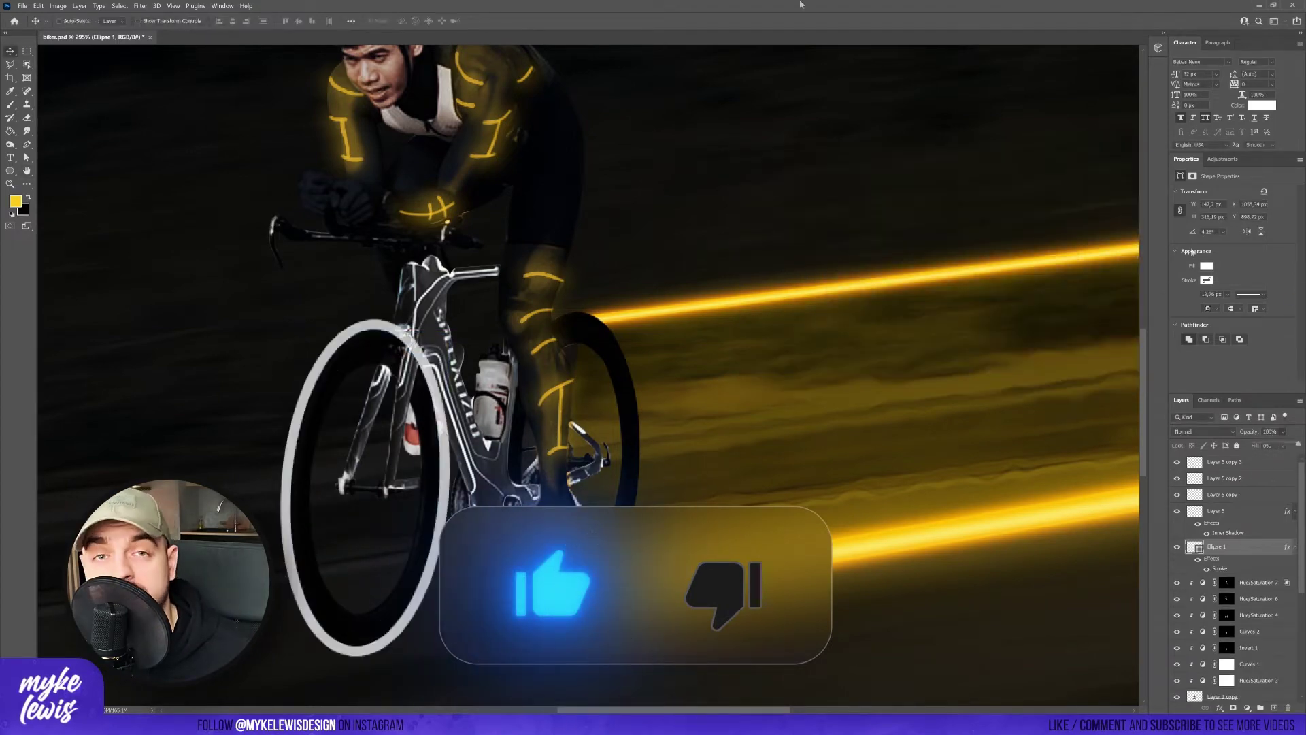
Resize the stroked ellipse to sit inside the front tyre and recolor it yellow within a group named light.
key(ctrl+t)
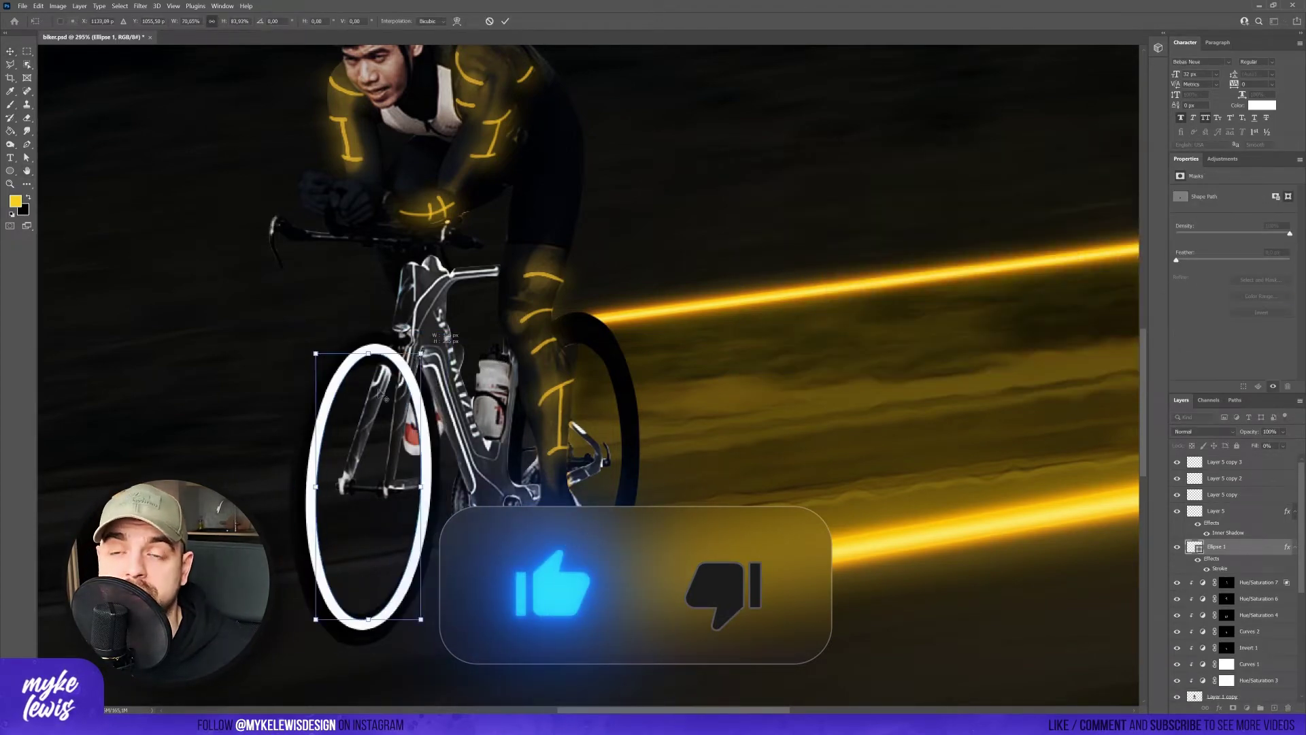
drag(435, 476, 406, 427)
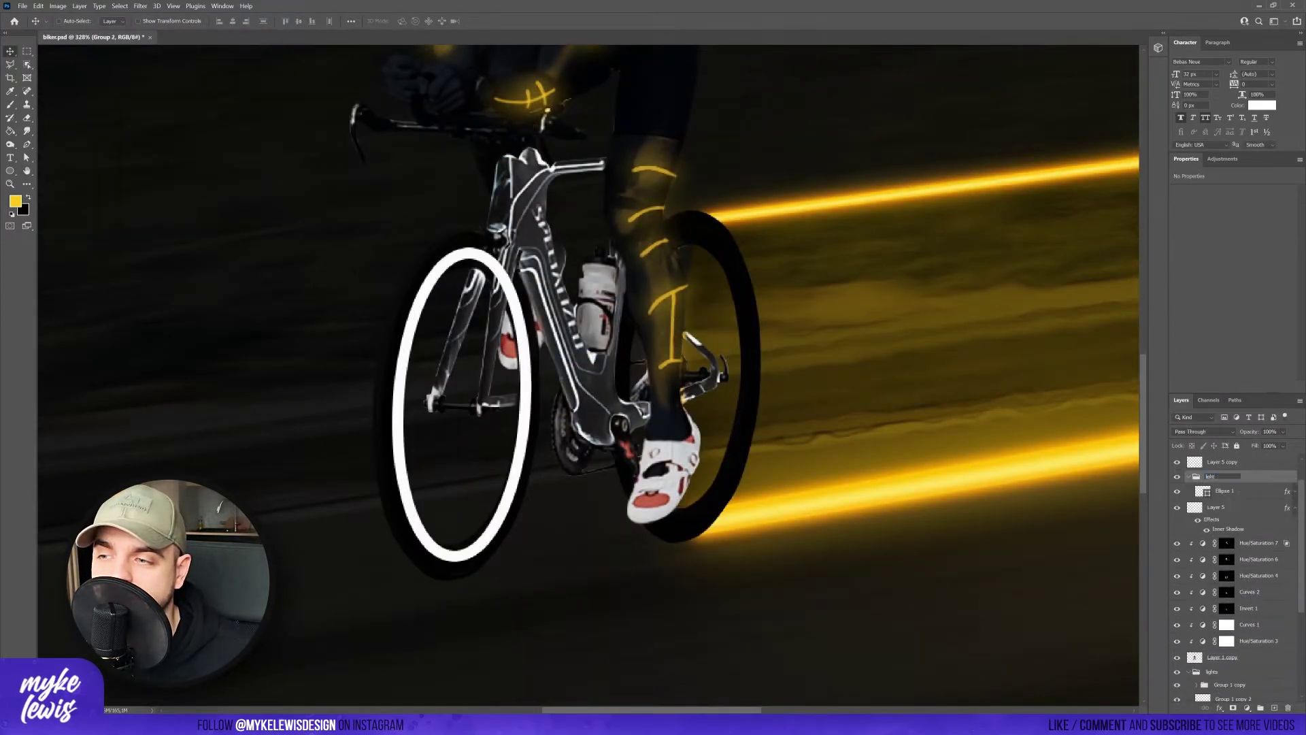
click(1224, 491)
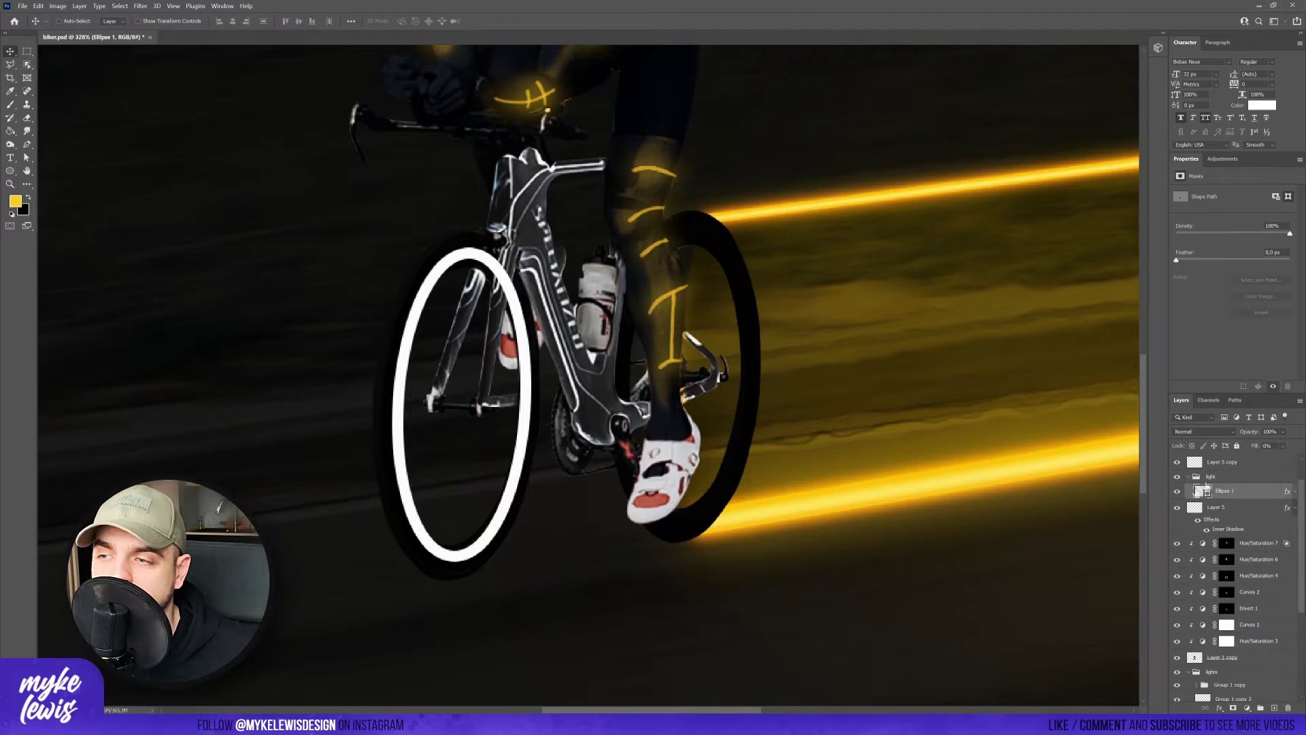
click(1295, 491)
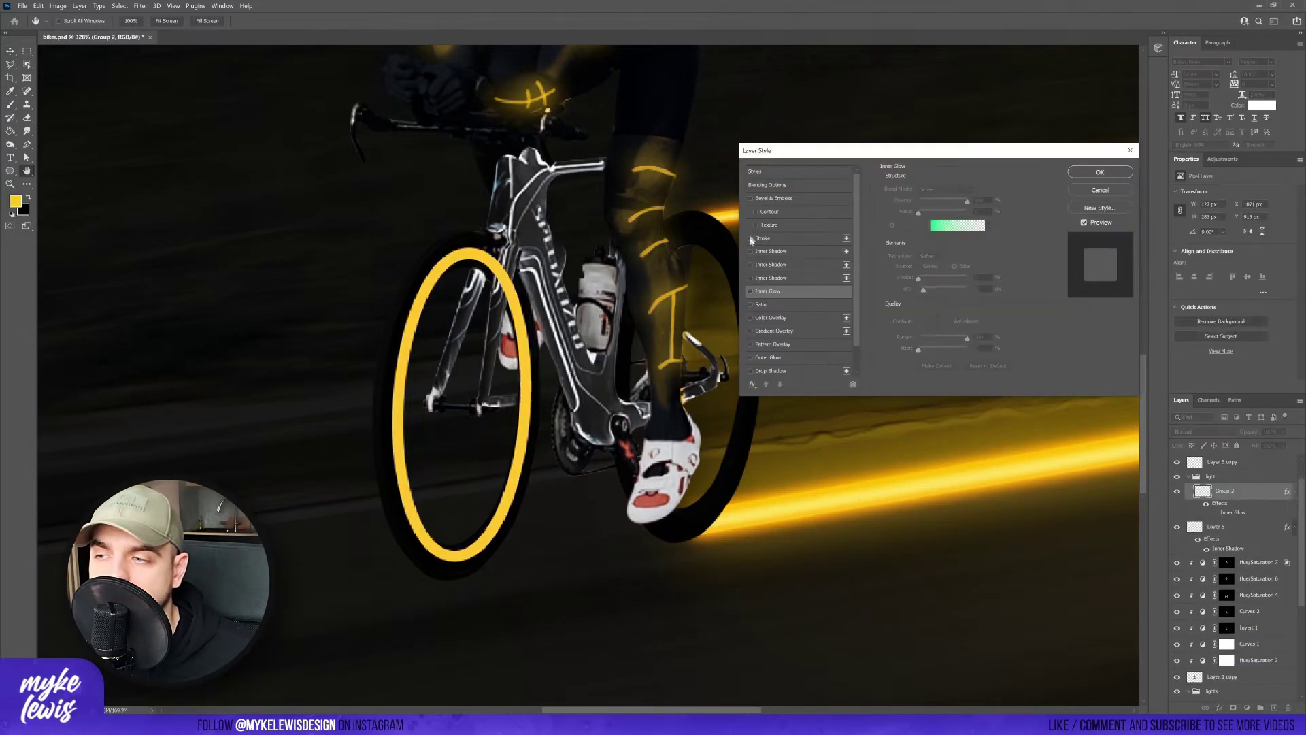
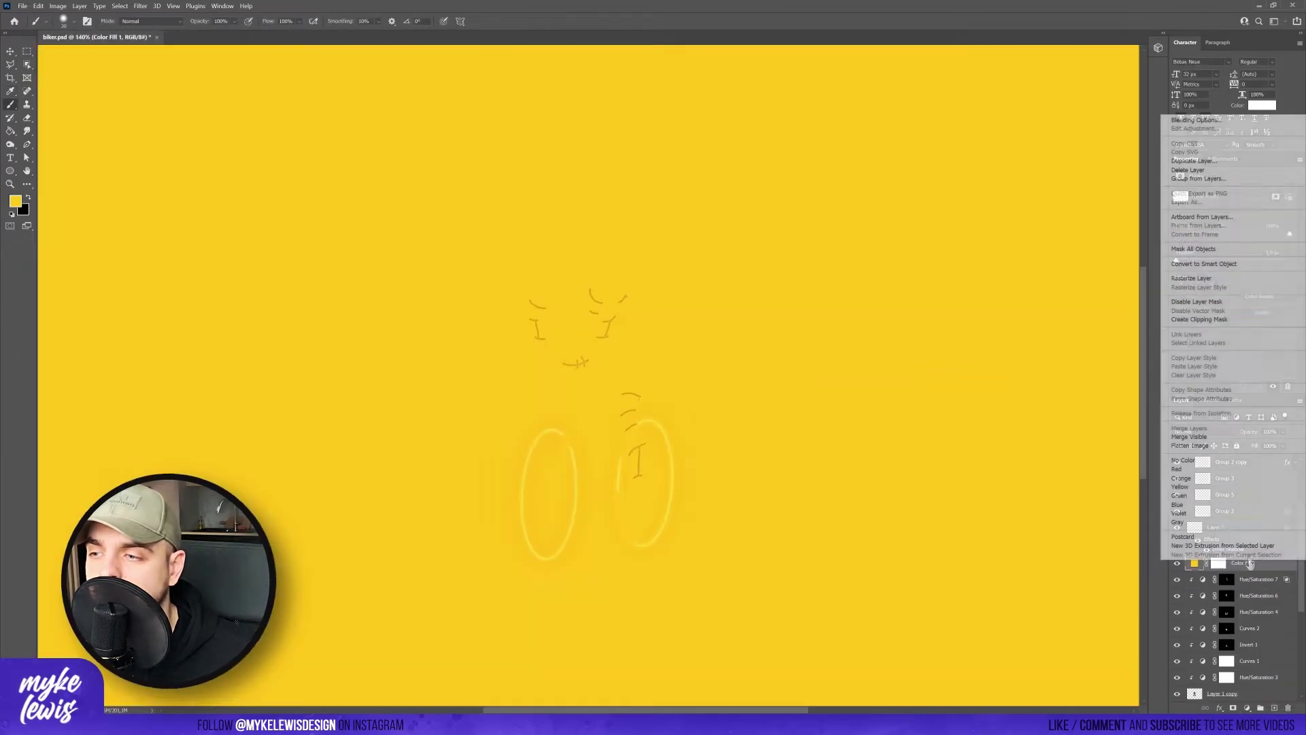
Clip the yellow color fill to the cyclist, invert its mask to black and lower its opacity.
key(ctrl+i)
right_click(776, 421)
drag(1283, 431, 1259, 445)
Adjust the brush flow and paint soft yellow rim light on the color fill mask around the cyclist's body.
scroll(660, 618, up, 2)
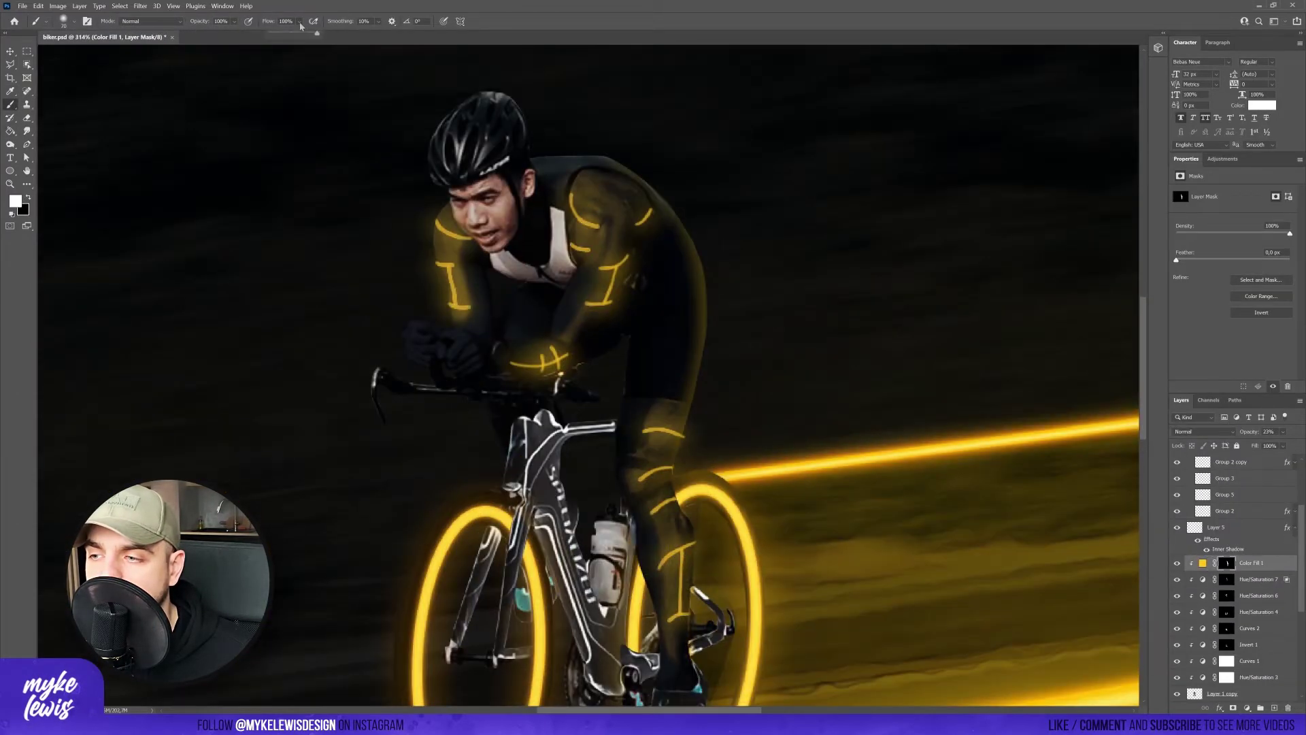
key(shift+0)
key(shift+1)
scroll(660, 618, down, 5)
scroll(659, 619, up, 2)
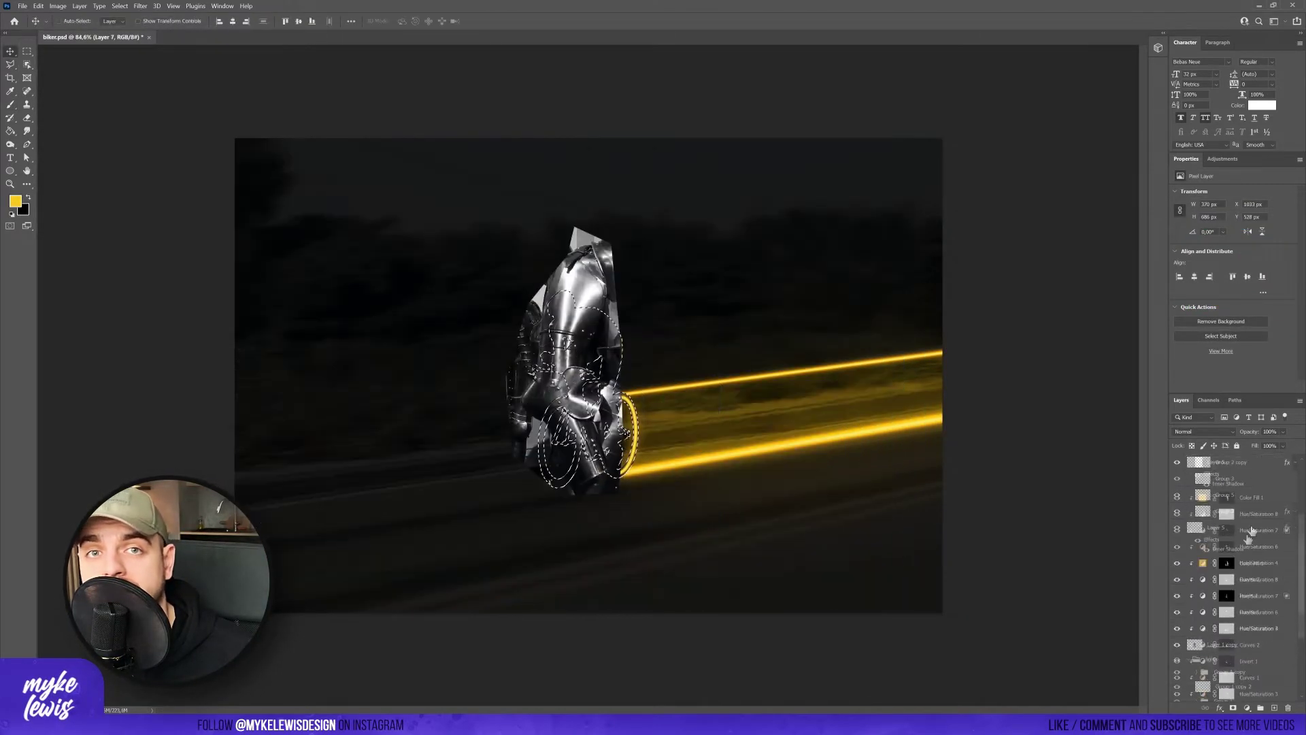
Position and transform the metallic armour cutout over the cyclist's back and leg.
drag(628, 350, 632, 351)
scroll(603, 347, up, 5)
key(Return)
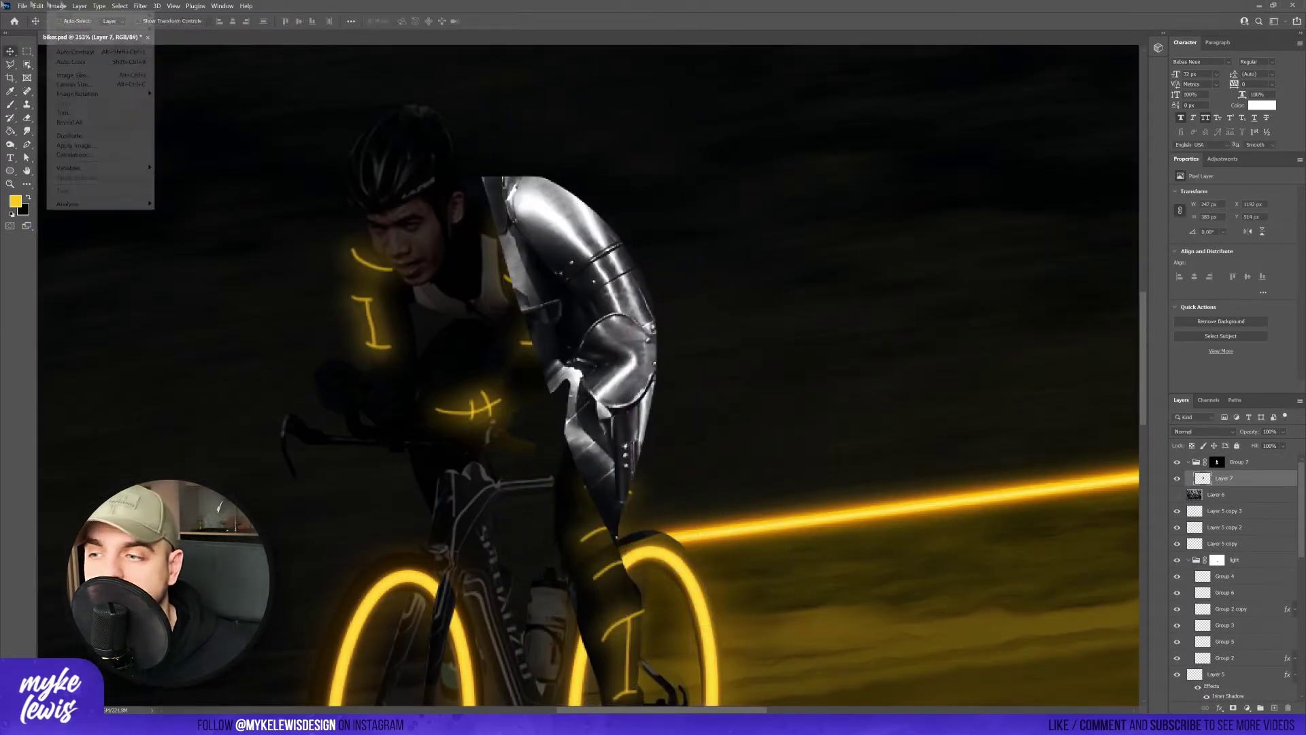
Adjust the armour's Hue/Saturation and add a painted layer mask, placing its group beneath the seam-line layers.
key(ctrl+u)
key(Return)
click(1232, 707)
key(b)
drag(1218, 456, 1189, 565)
scroll(645, 447, down, 5)
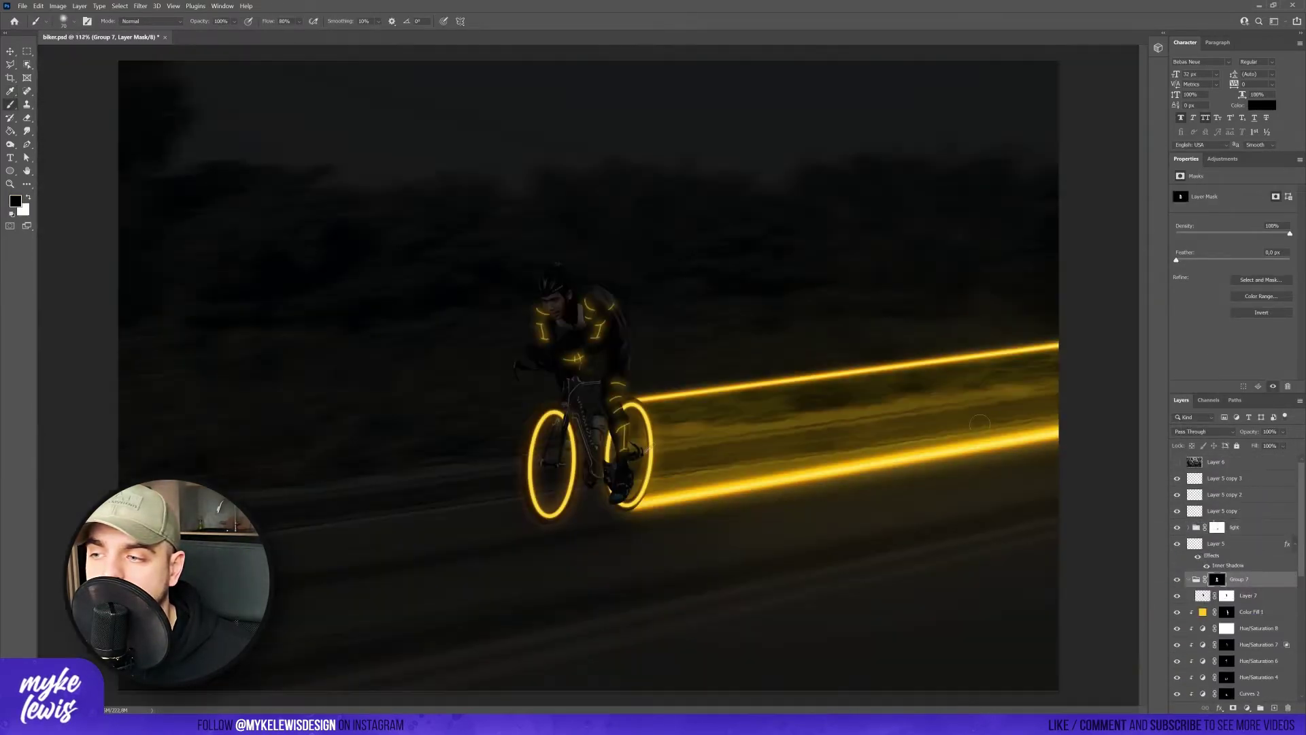
Apply a Gaussian Blur to a copy of the yellow seam-line layer.
drag(1230, 677, 1236, 682)
click(1236, 512)
scroll(799, 466, up, 3)
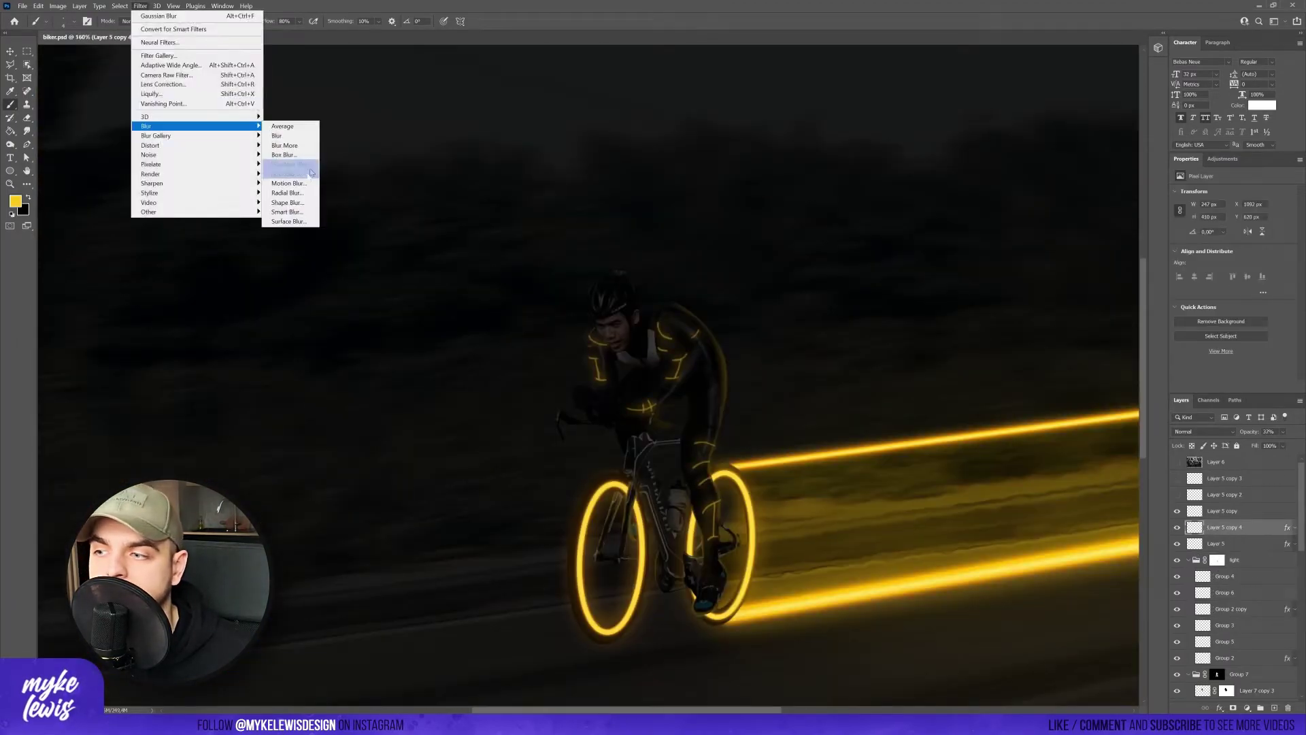
click(286, 167)
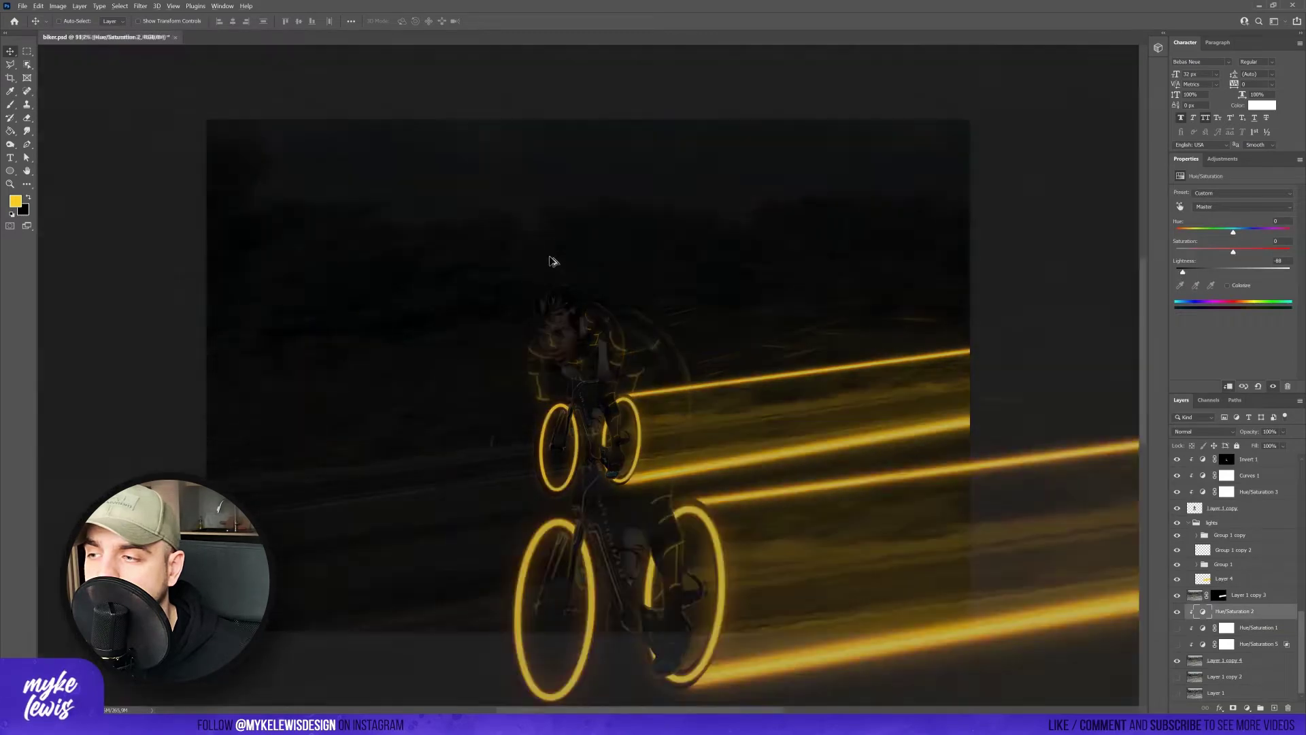
Paint thin yellow seam lines on the color fill mask across the cyclist's thigh, knee and arms.
scroll(637, 321, up, 10)
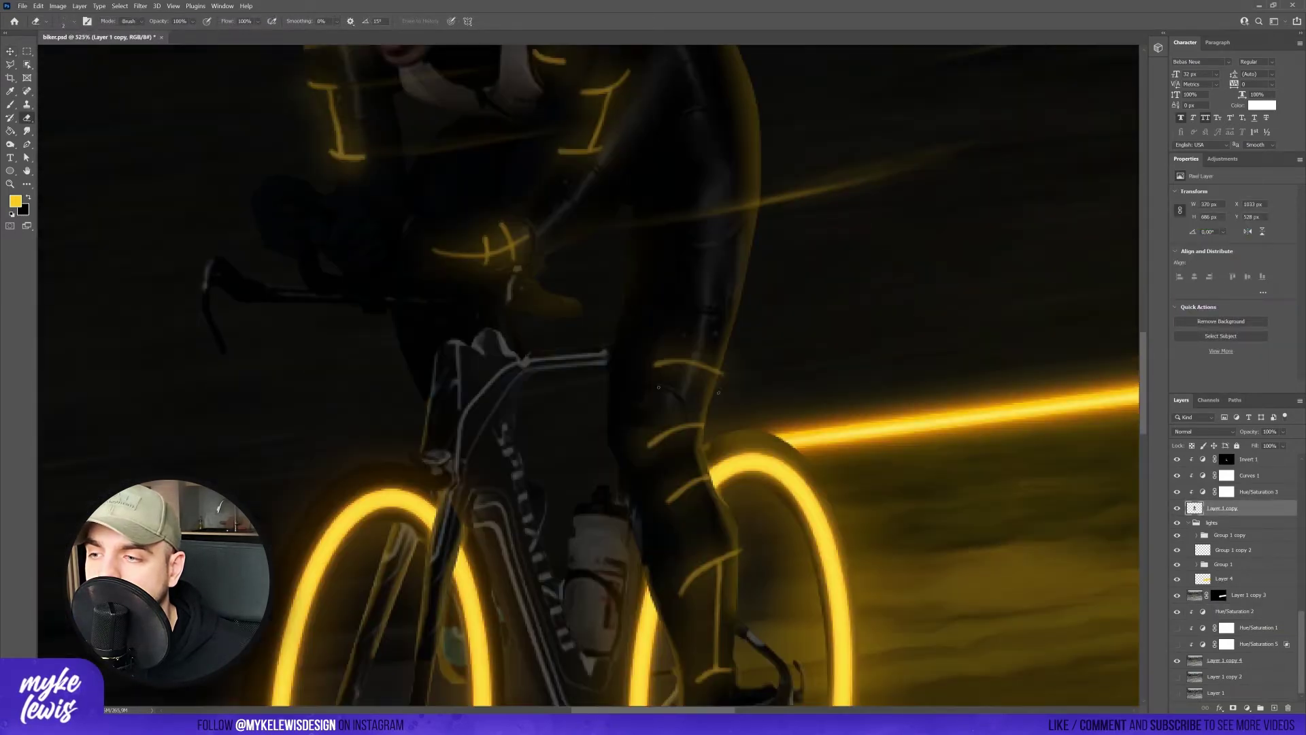
scroll(672, 496, up, 5)
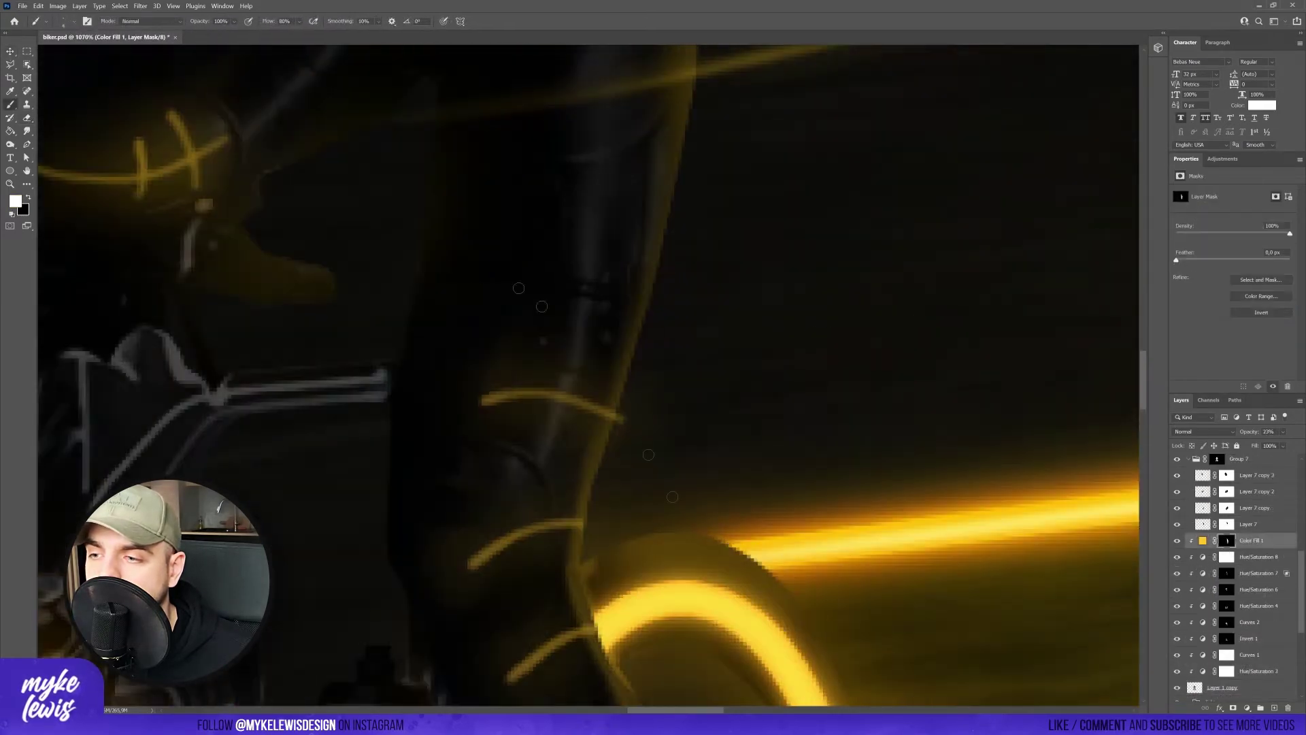
scroll(706, 402, down, 8)
scroll(599, 435, up, 6)
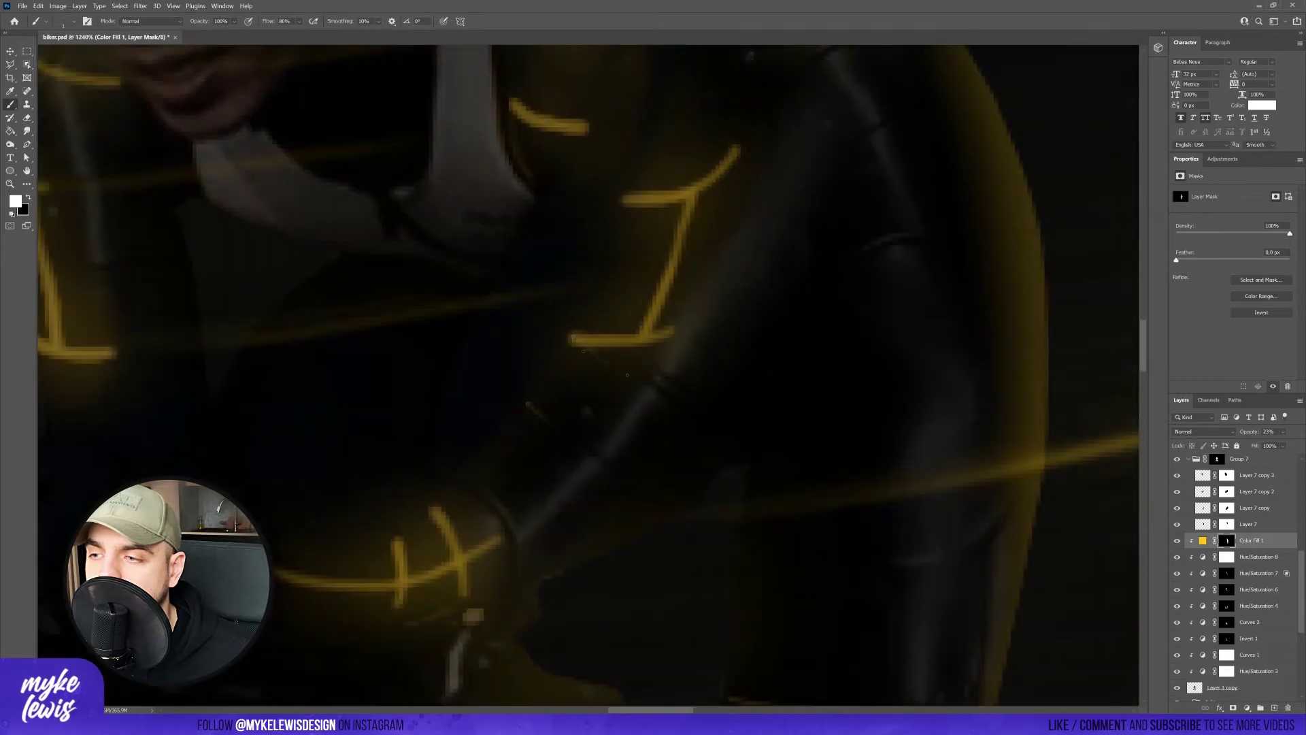
scroll(612, 454, down, 6)
scroll(612, 455, up, 5)
scroll(598, 435, down, 5)
scroll(522, 354, up, 6)
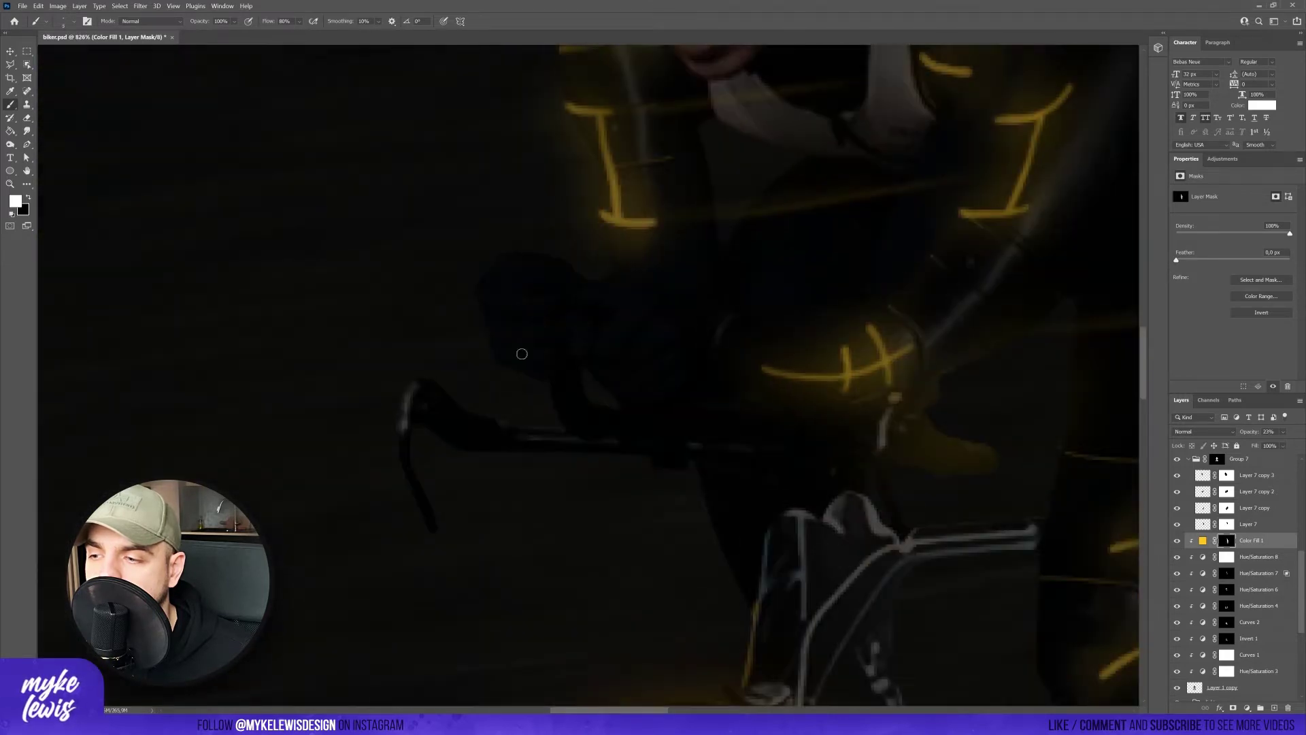
Set the brush flow to 100% and paint yellow reflections on the color fill mask along the handlebar's underside.
scroll(563, 346, up, 3)
scroll(705, 496, down, 1)
drag(298, 21, 346, 36)
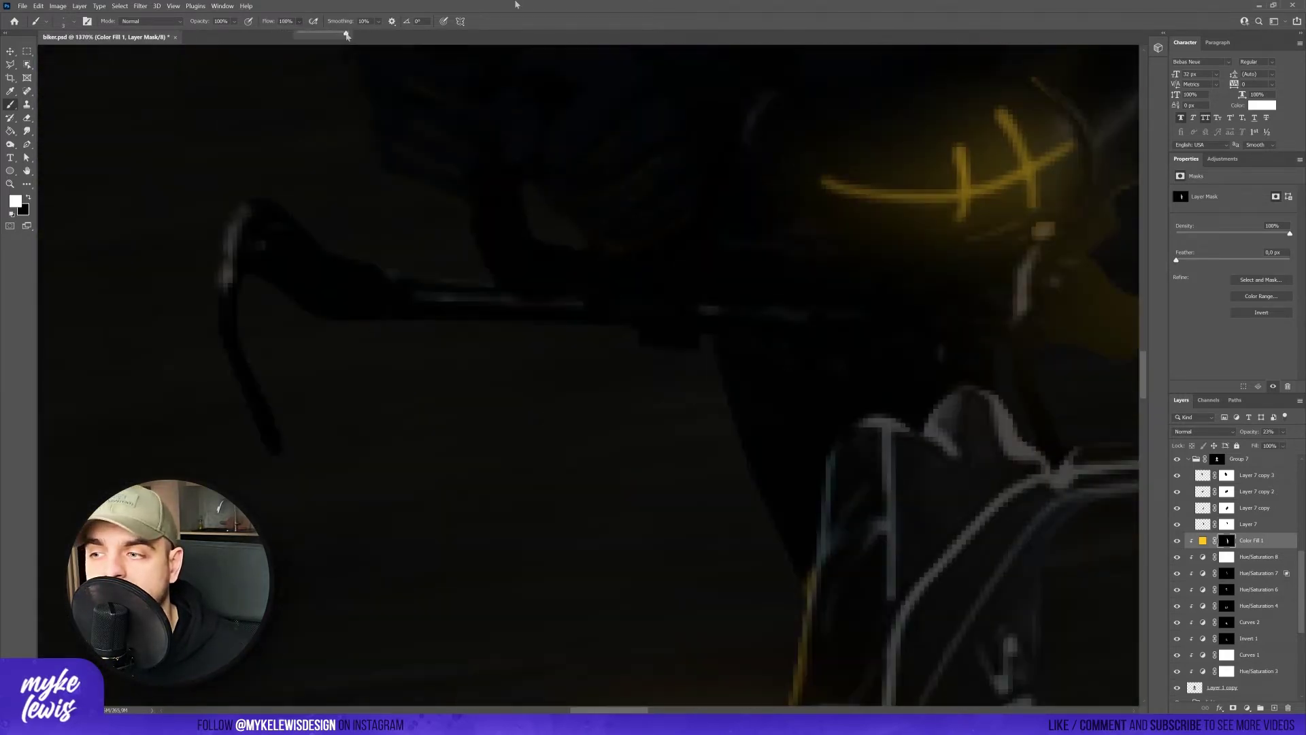
scroll(286, 380, down, 1)
scroll(782, 389, down, 3)
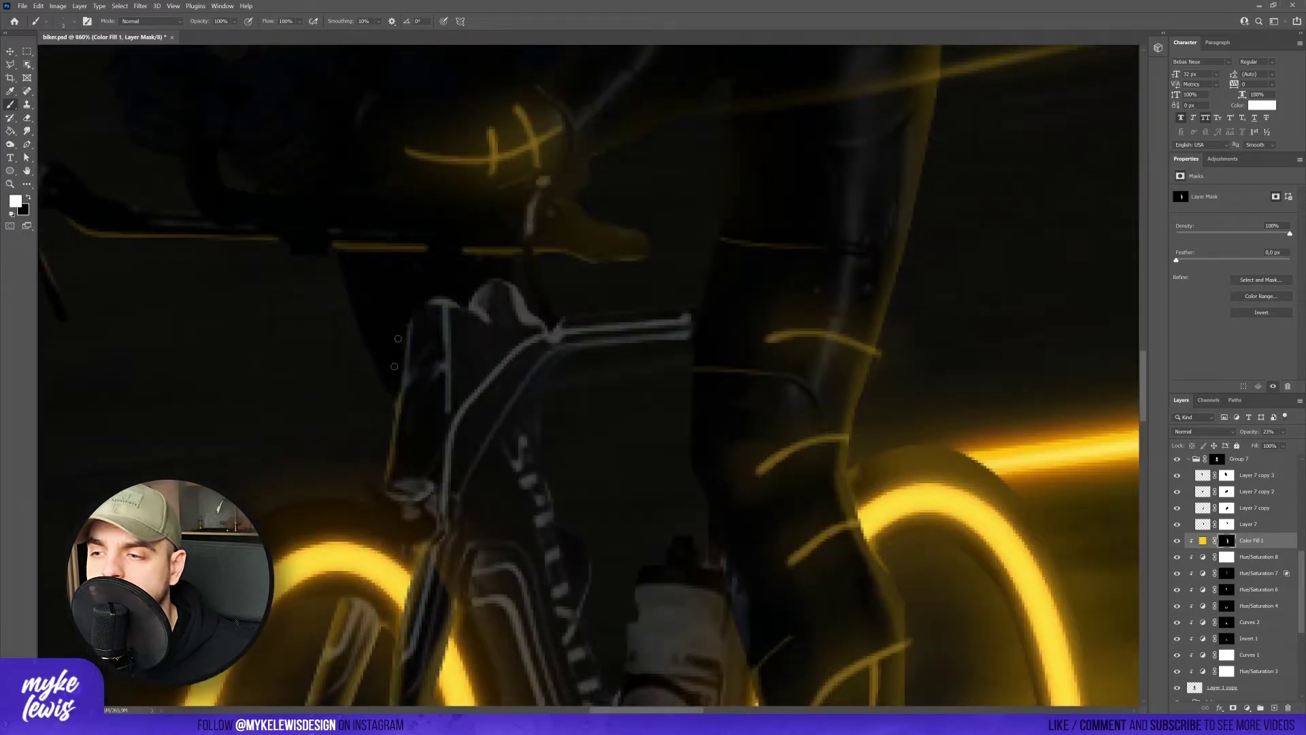
Paint thin yellow edge light on the color fill mask along the bike's fork and frame tubes.
scroll(575, 434, down, 8)
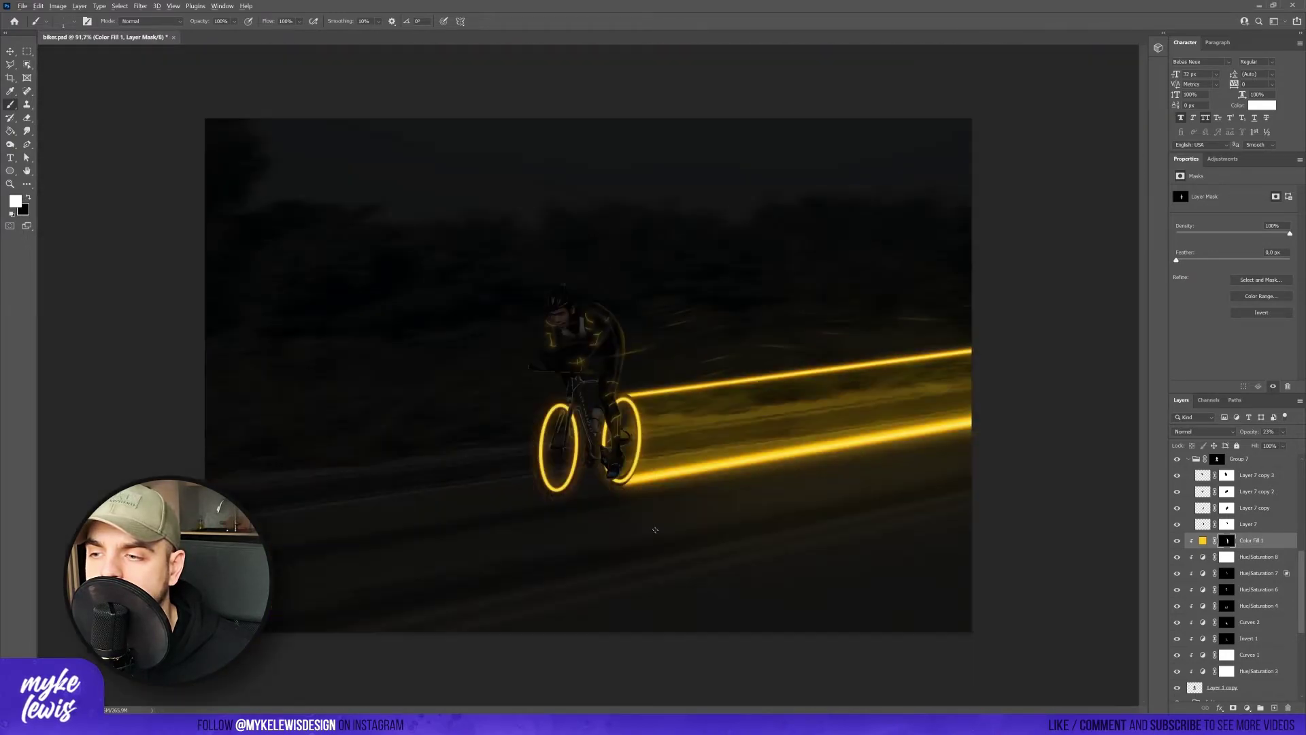
scroll(575, 433, up, 9)
scroll(552, 408, down, 8)
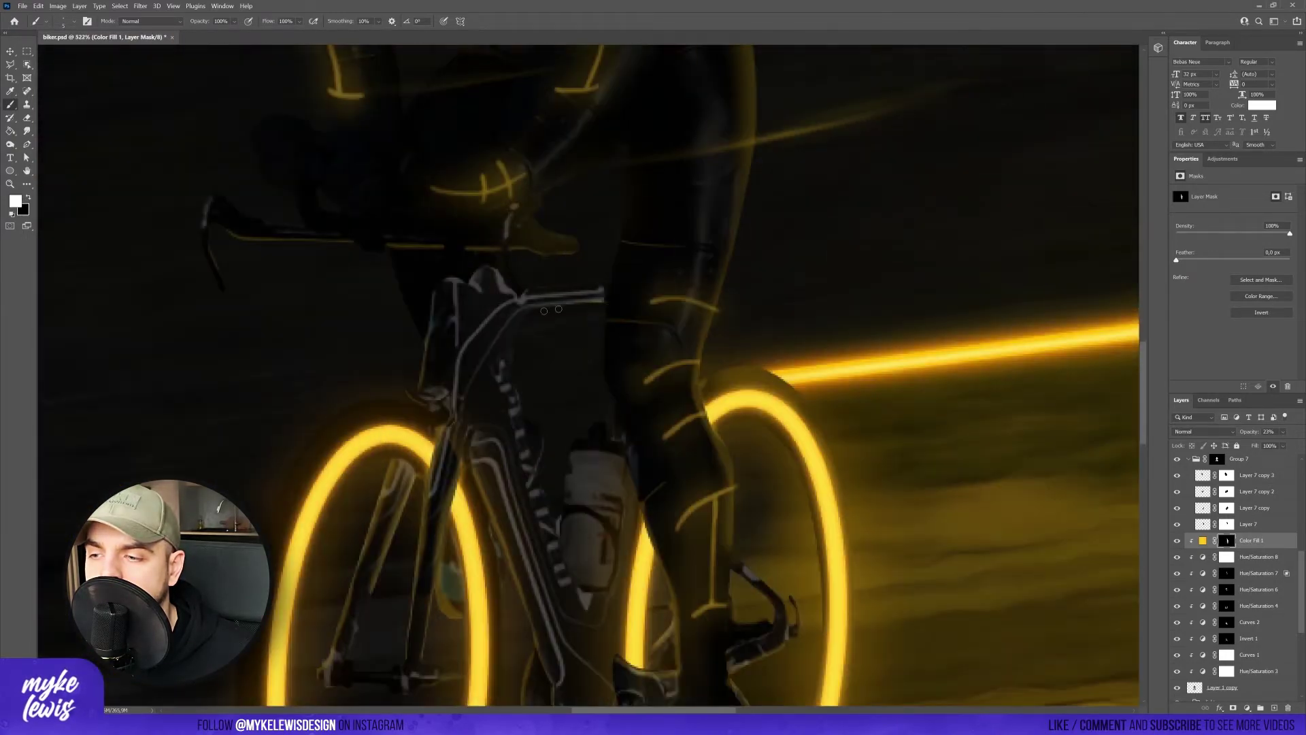
Paint the two front helmet vents solid yellow on a new layer in a group named helmet.
scroll(626, 357, up, 8)
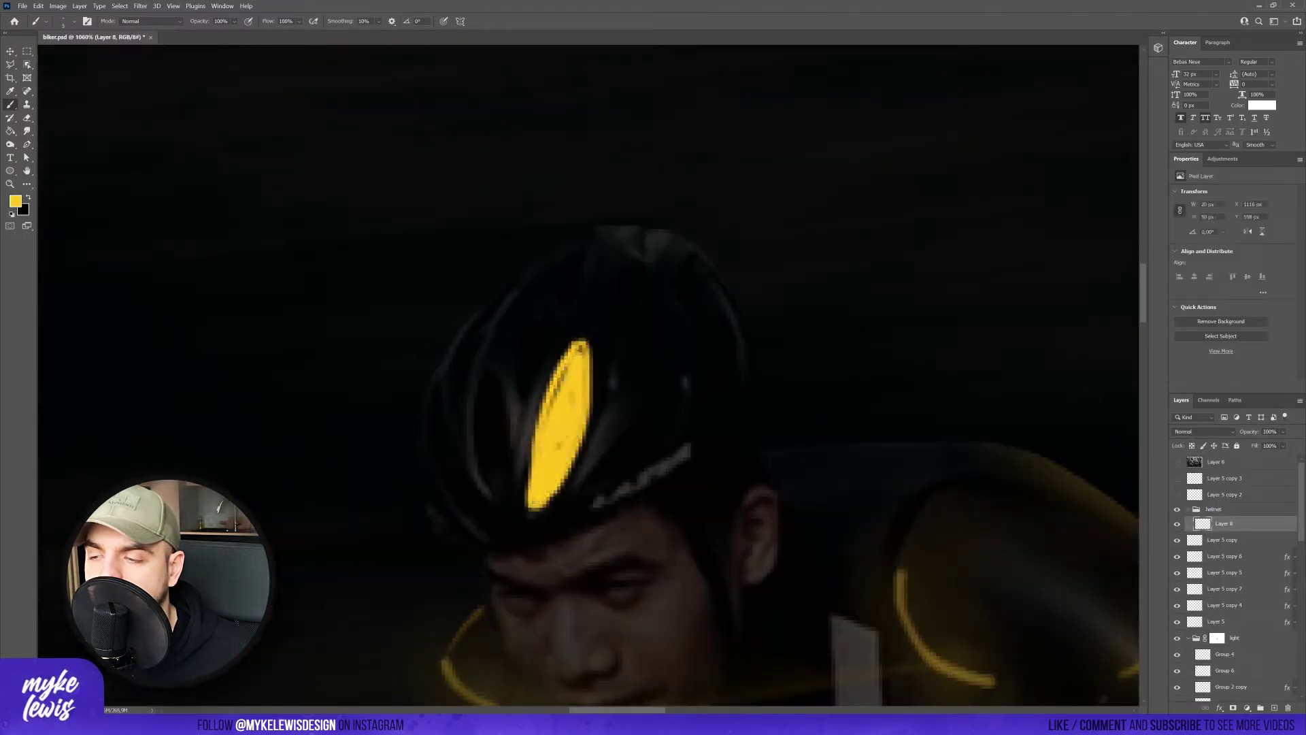
scroll(558, 395, down, 8)
scroll(624, 276, up, 10)
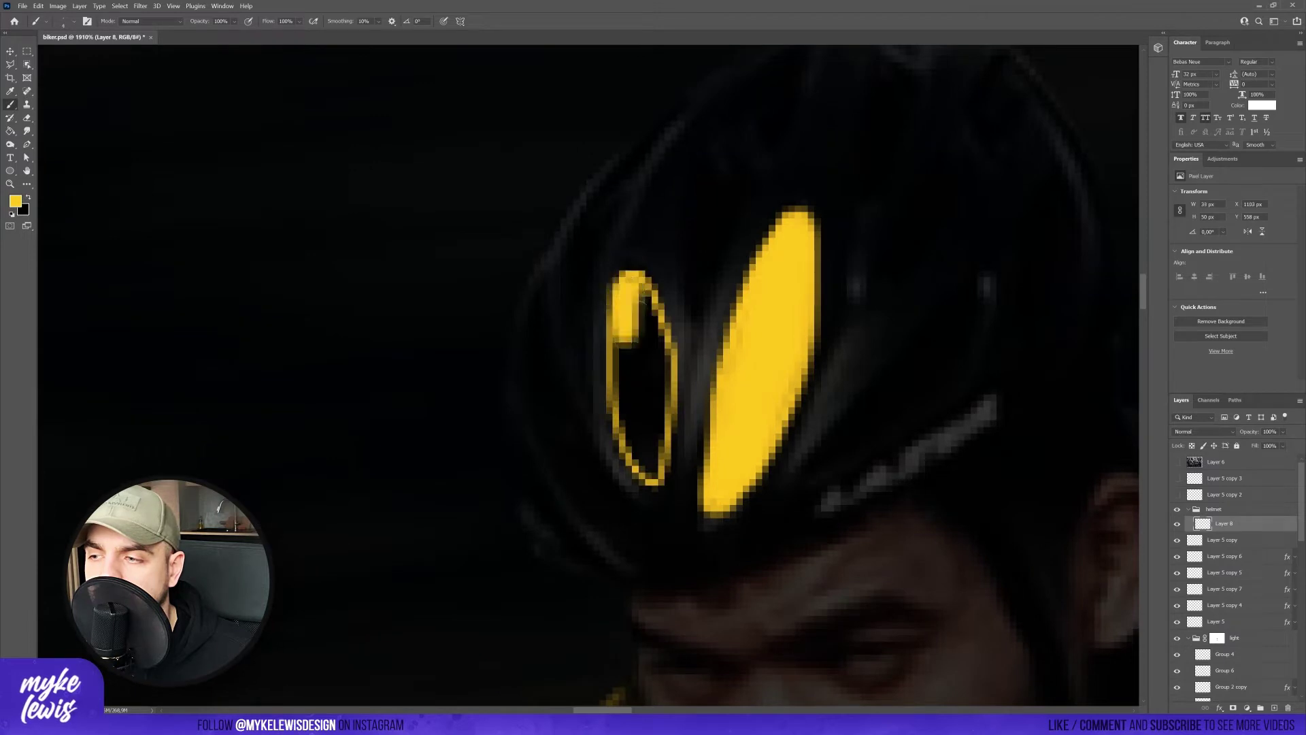
scroll(622, 394, down, 3)
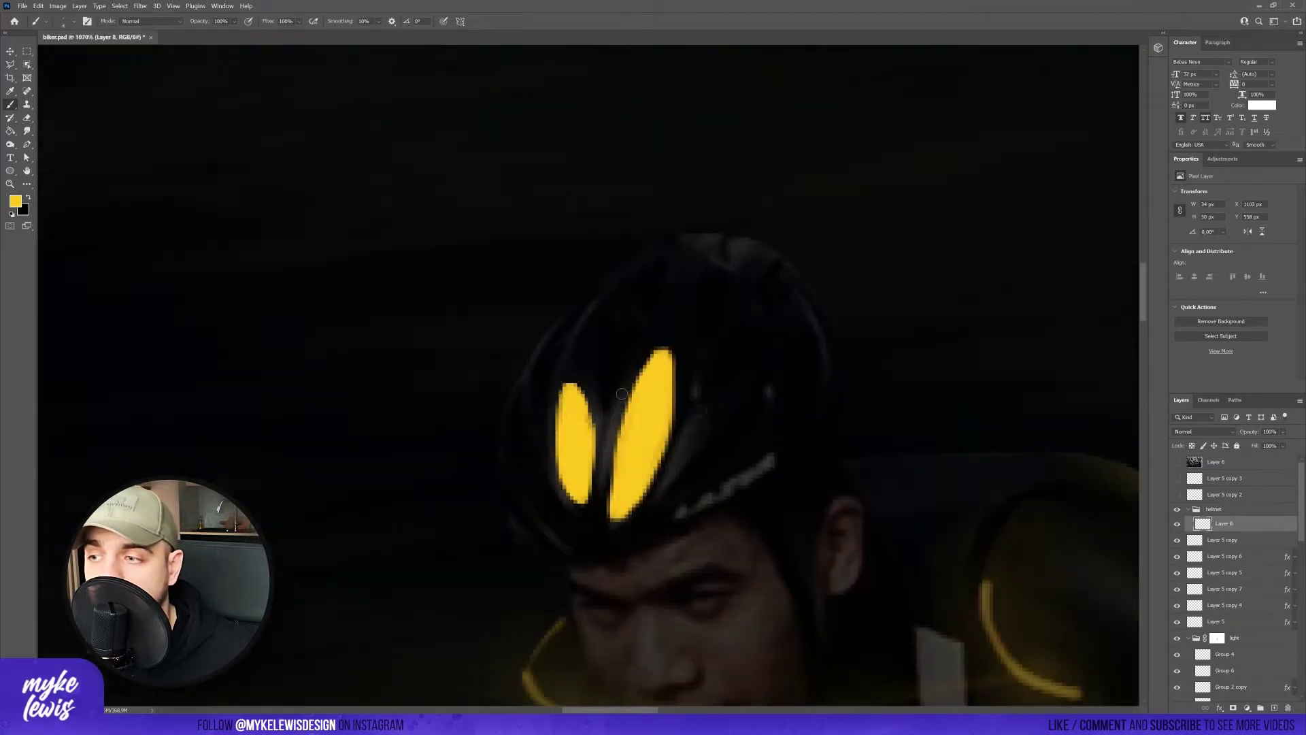
Paint the helmet's rear vent and its far-side edge vent solid yellow on the helmet group's layer.
scroll(596, 396, down, 8)
mouse_move(583, 430)
mouse_down()
mouse_move(595, 396)
mouse_move(619, 415)
mouse_up()
scroll(599, 435, up, 10)
scroll(618, 415, down, 8)
scroll(436, 270, up, 10)
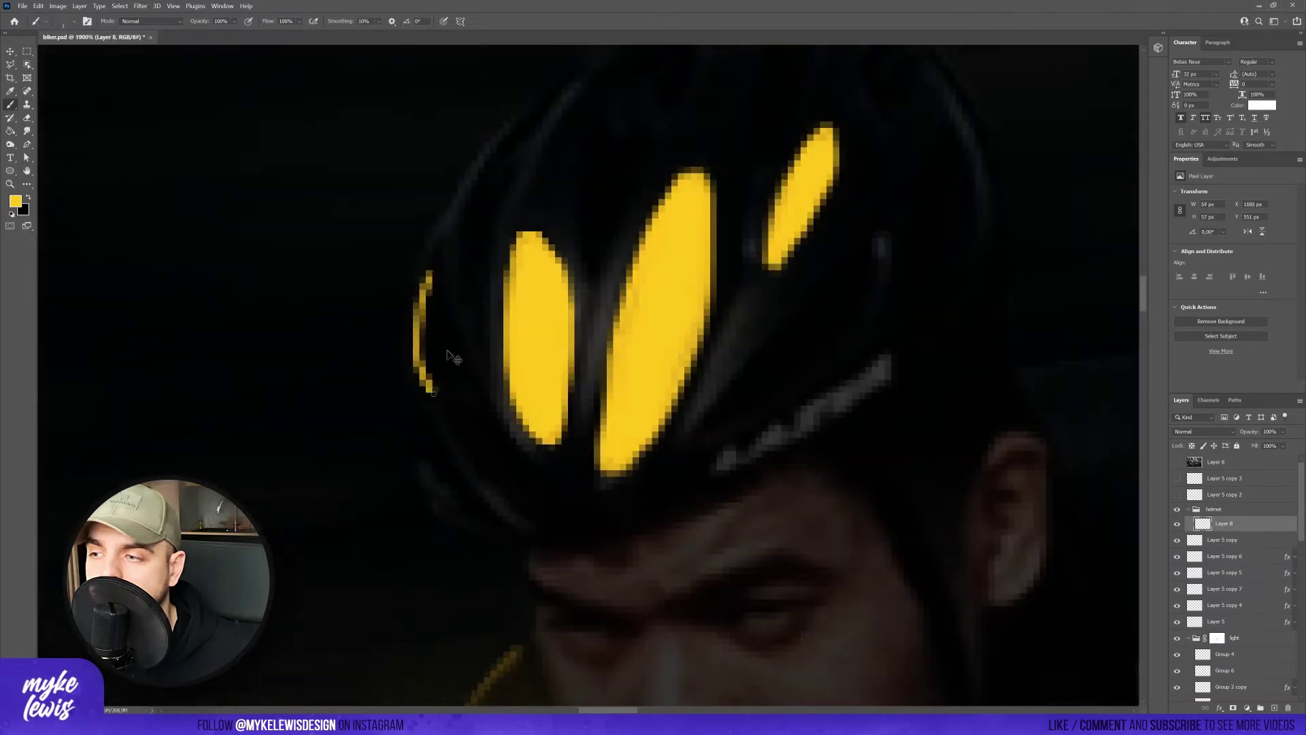
key(e)
scroll(585, 381, down, 15)
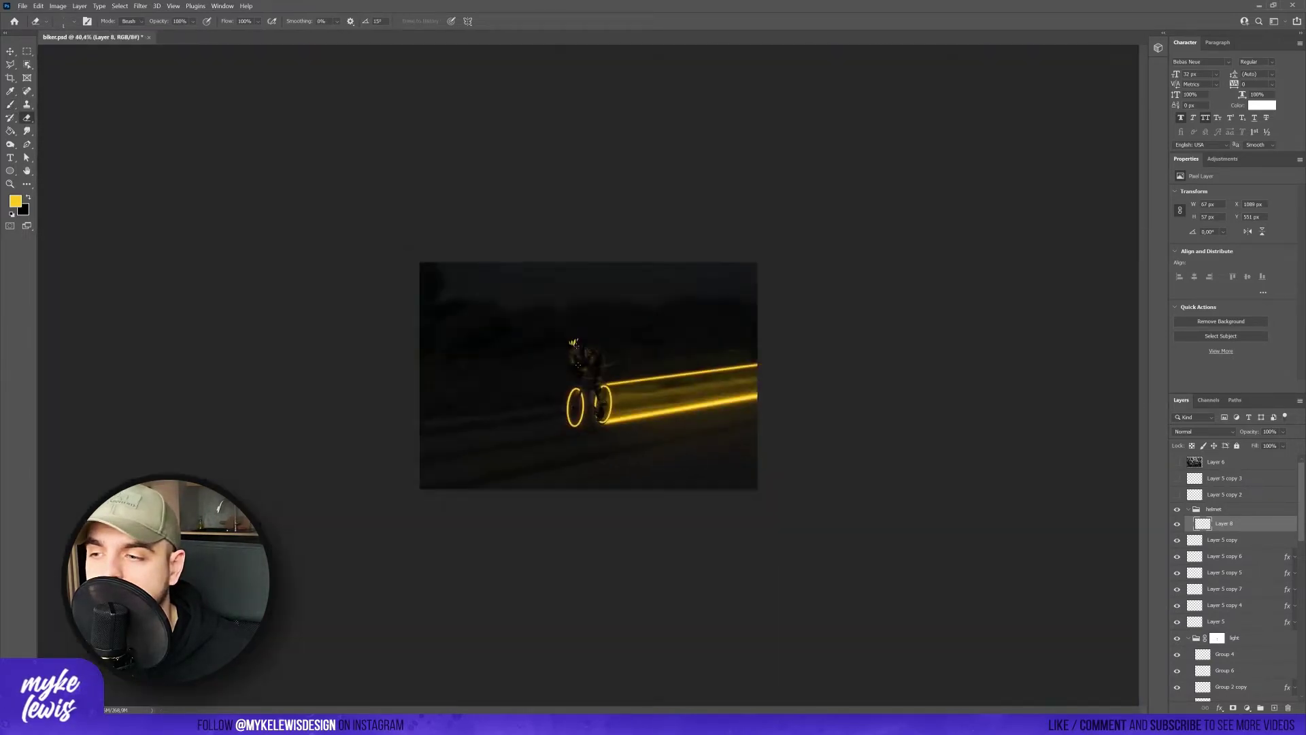
Open the blending options of the helmet vent layer.
scroll(577, 365, up, 5)
right_click(1225, 523)
click(1239, 511)
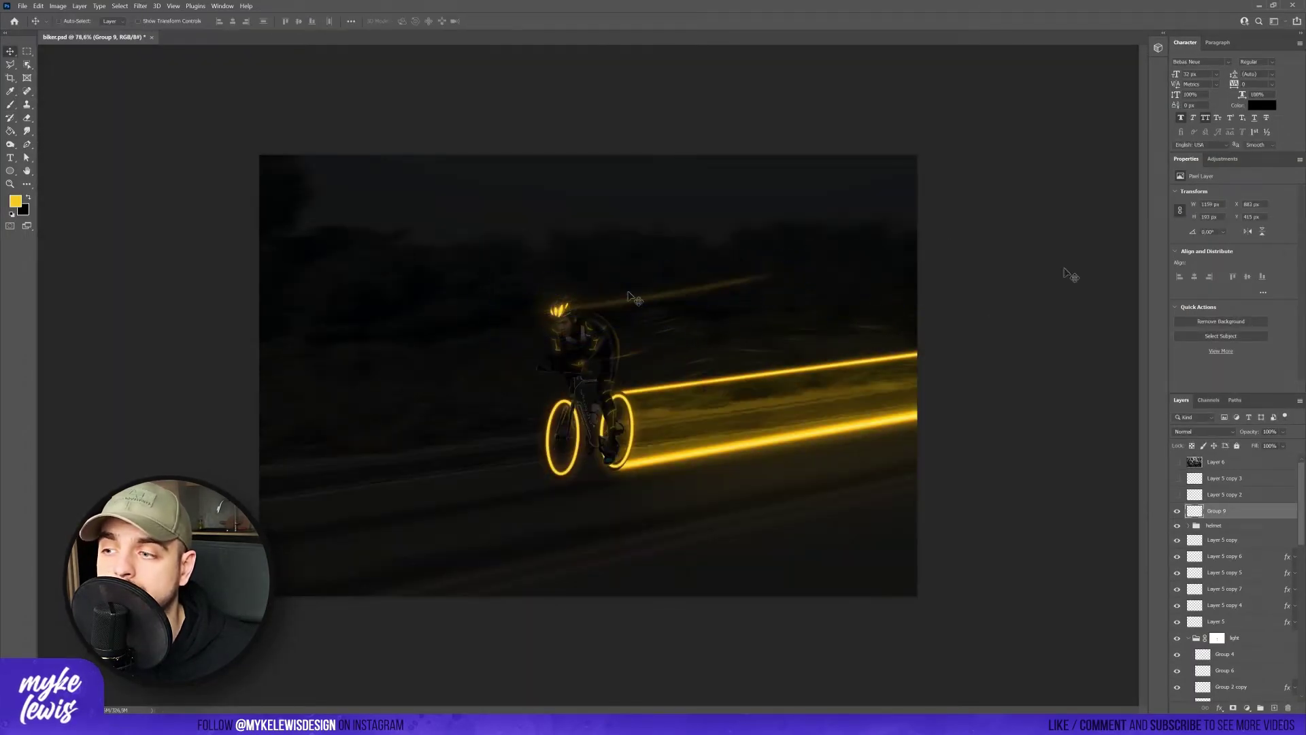
Set the light streak trailing from the helmet to Screen blending and reposition it behind the cyclist's head.
key(shift+alt+s)
drag(633, 297, 636, 262)
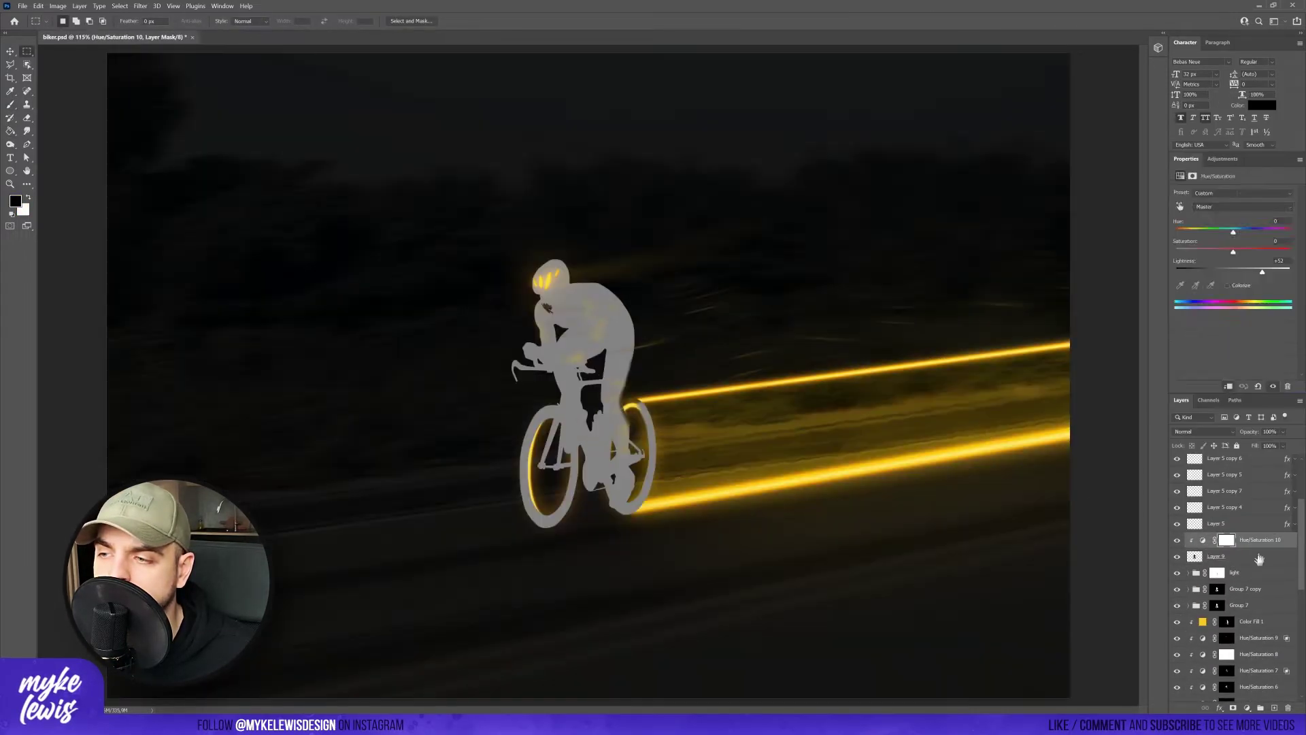
Open the blending options of the Hue/Saturation 10 layer in Group 11, and select that layer's mask.
click(1203, 513)
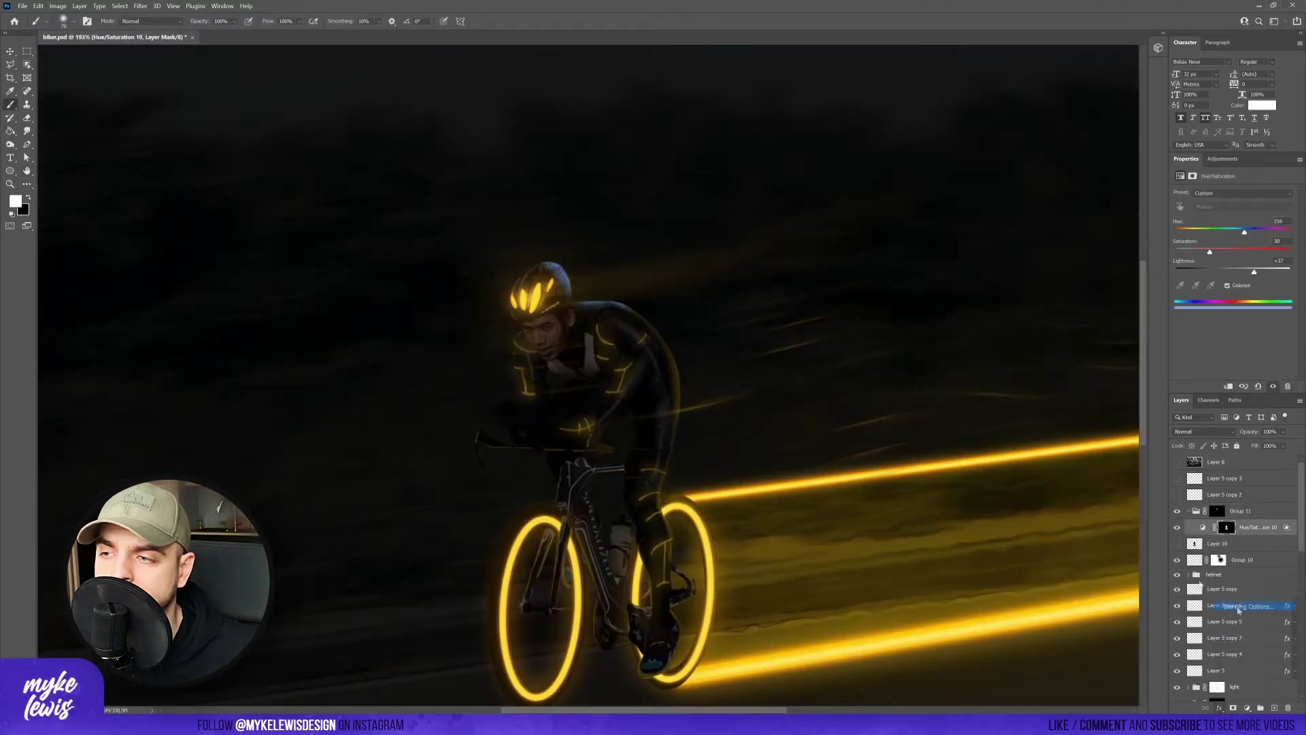
click(1238, 607)
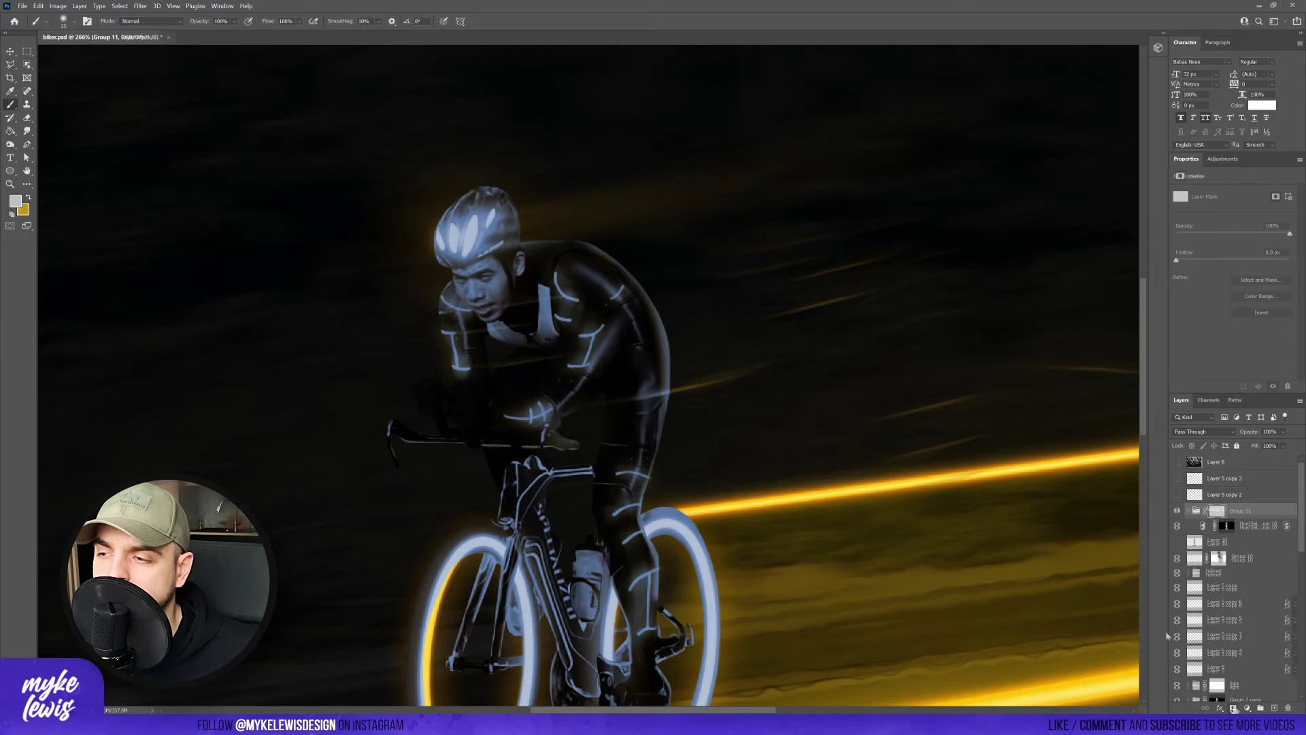
click(1225, 525)
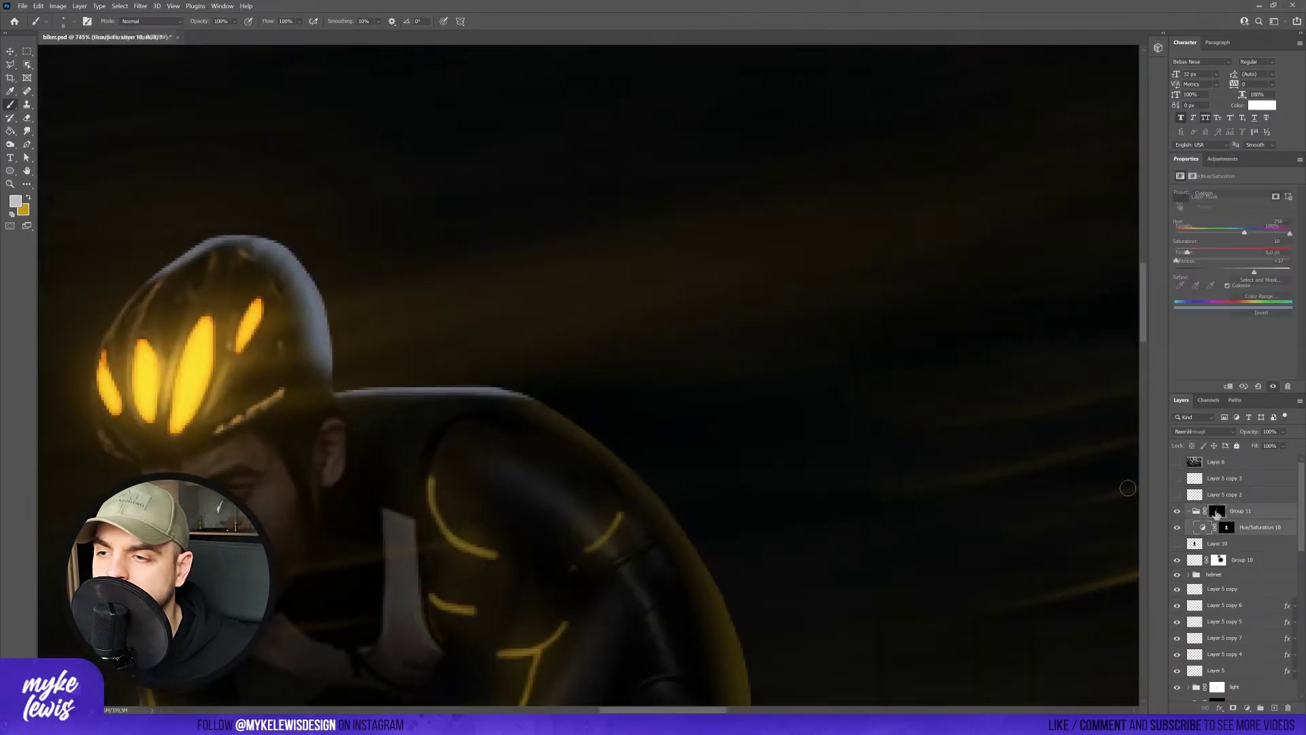
Paint faint cool rim light at 8% brush flow on Group 11's mask along the cyclist's arms, legs and bike frame.
click(1217, 511)
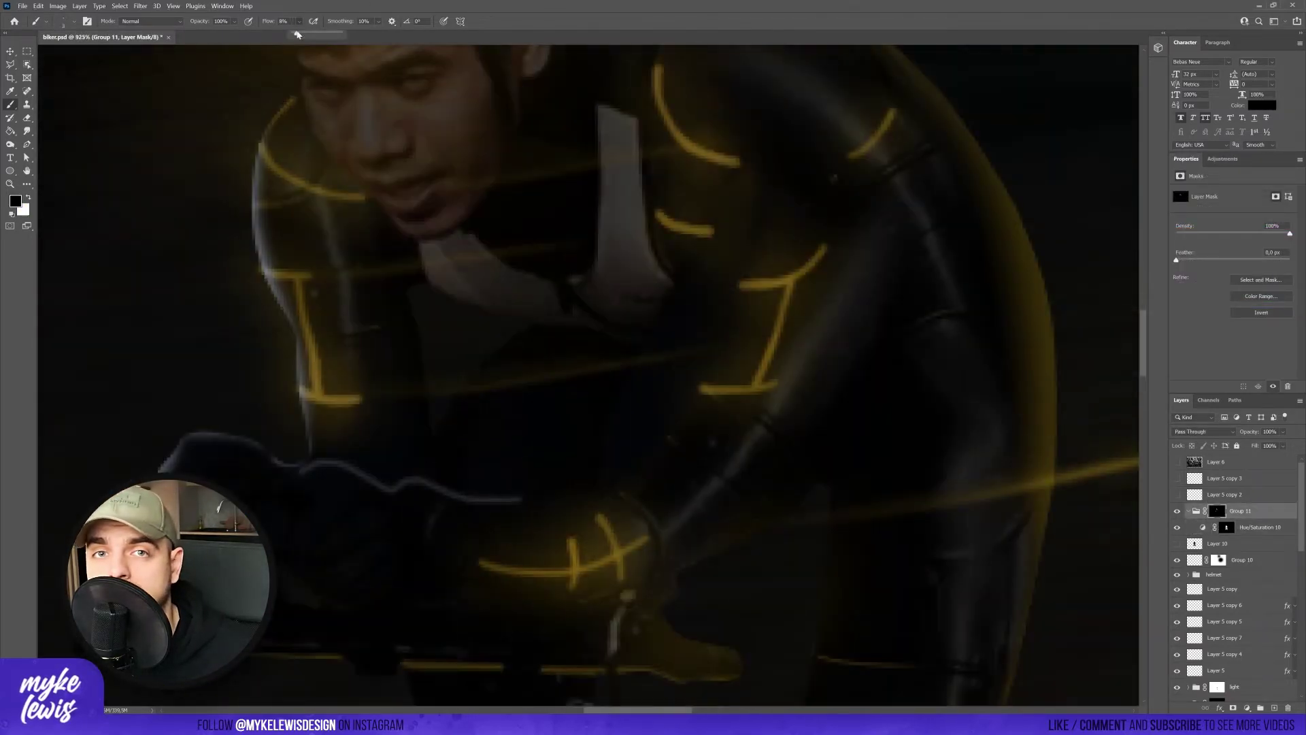
key(x)
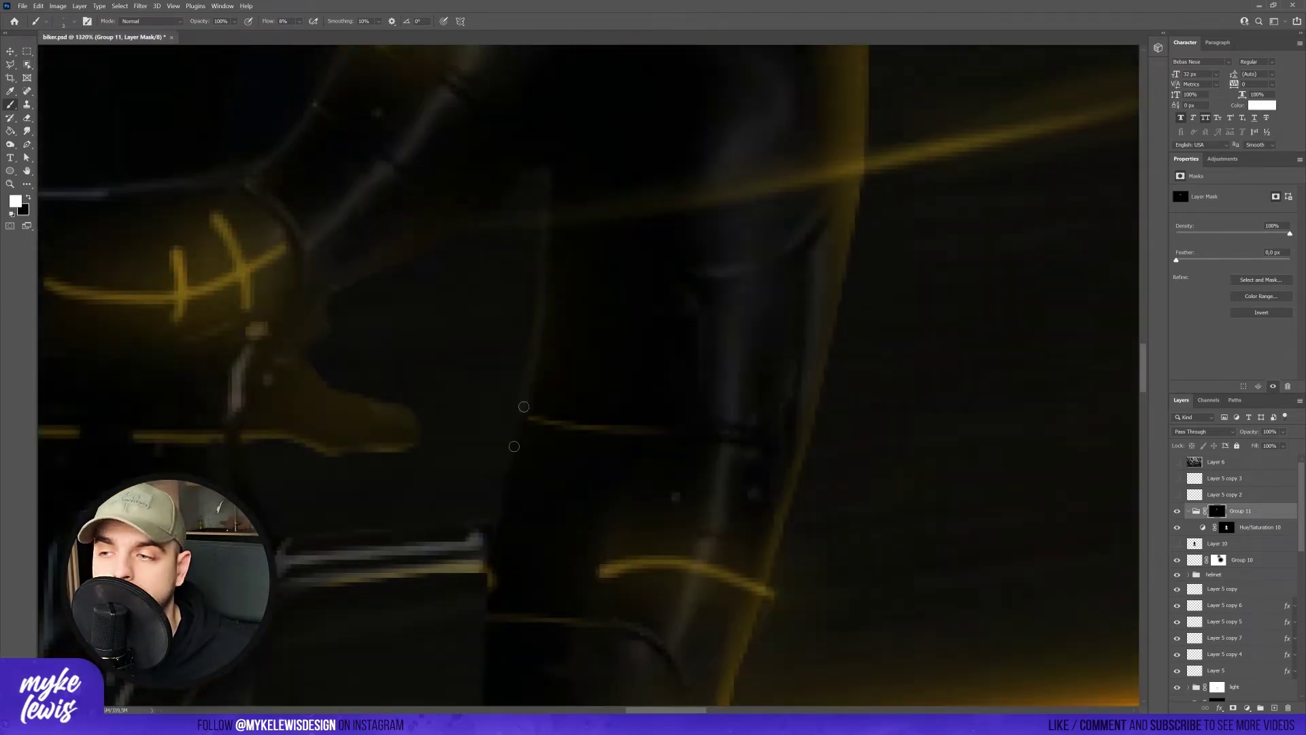
scroll(524, 406, down, 5)
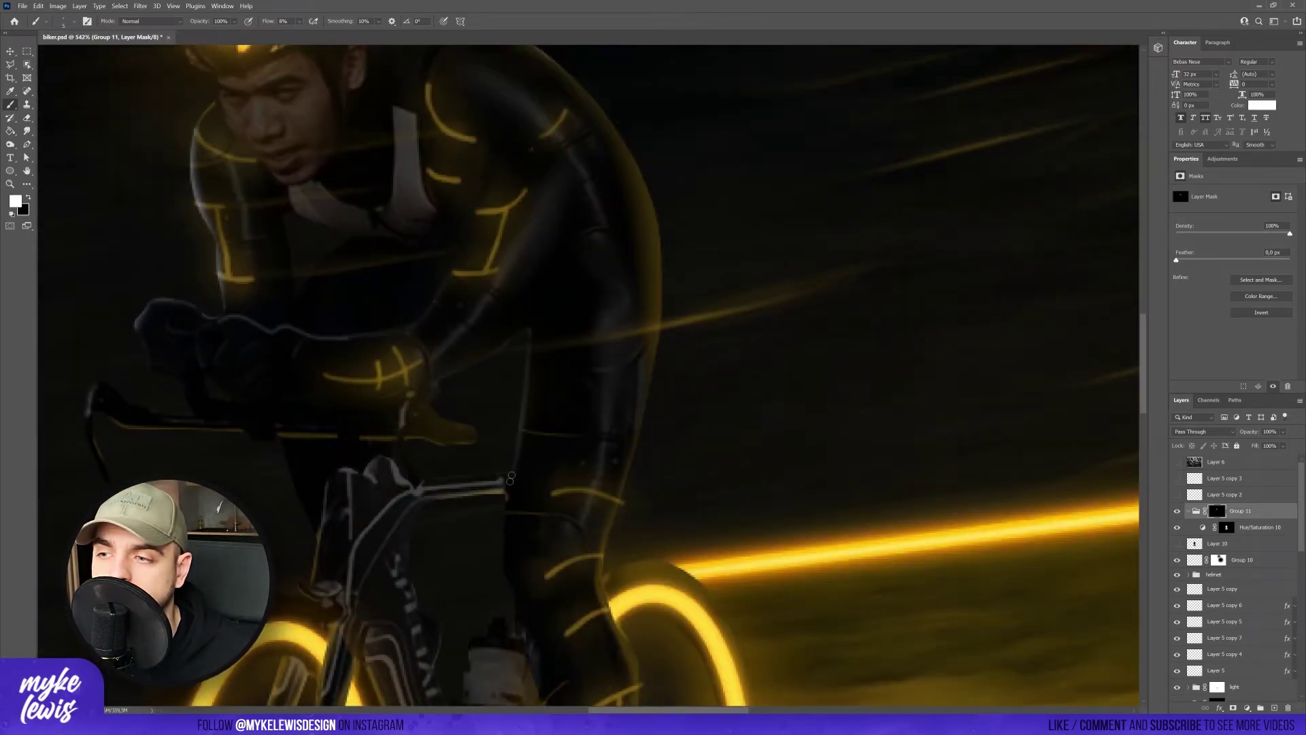
key(x)
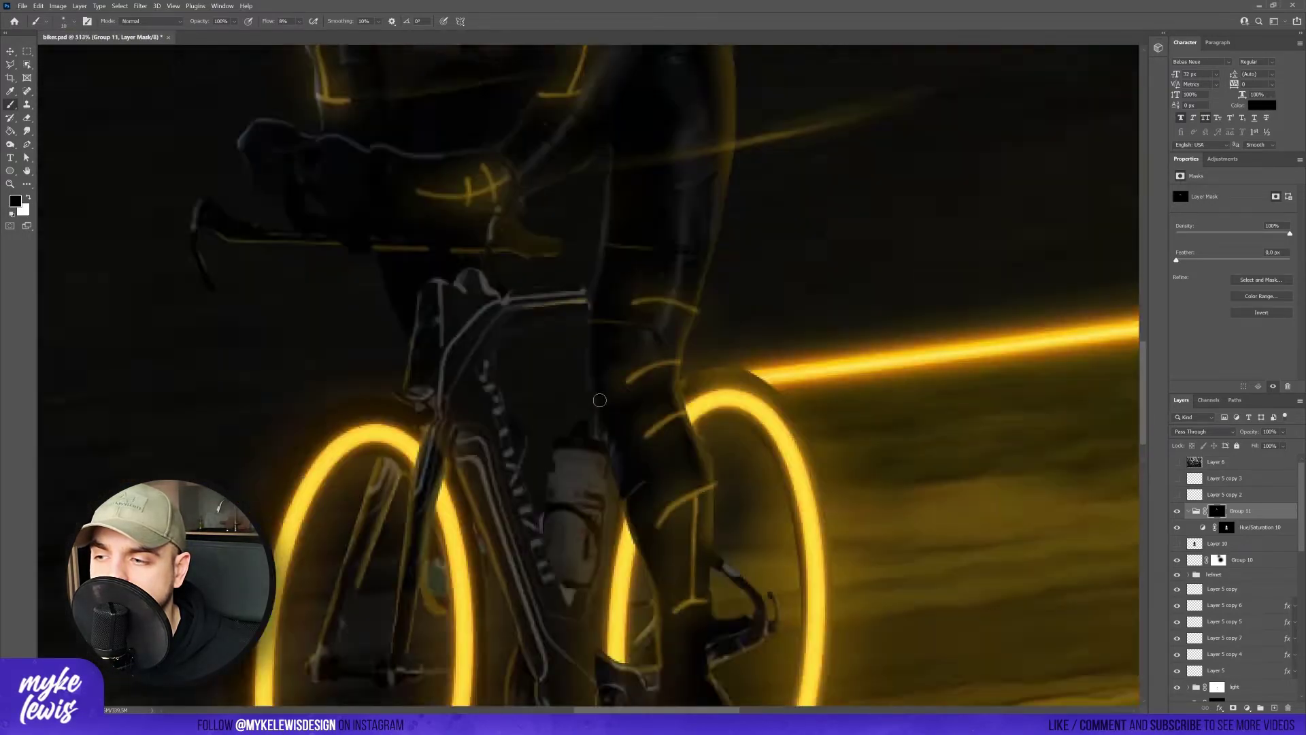
key(x)
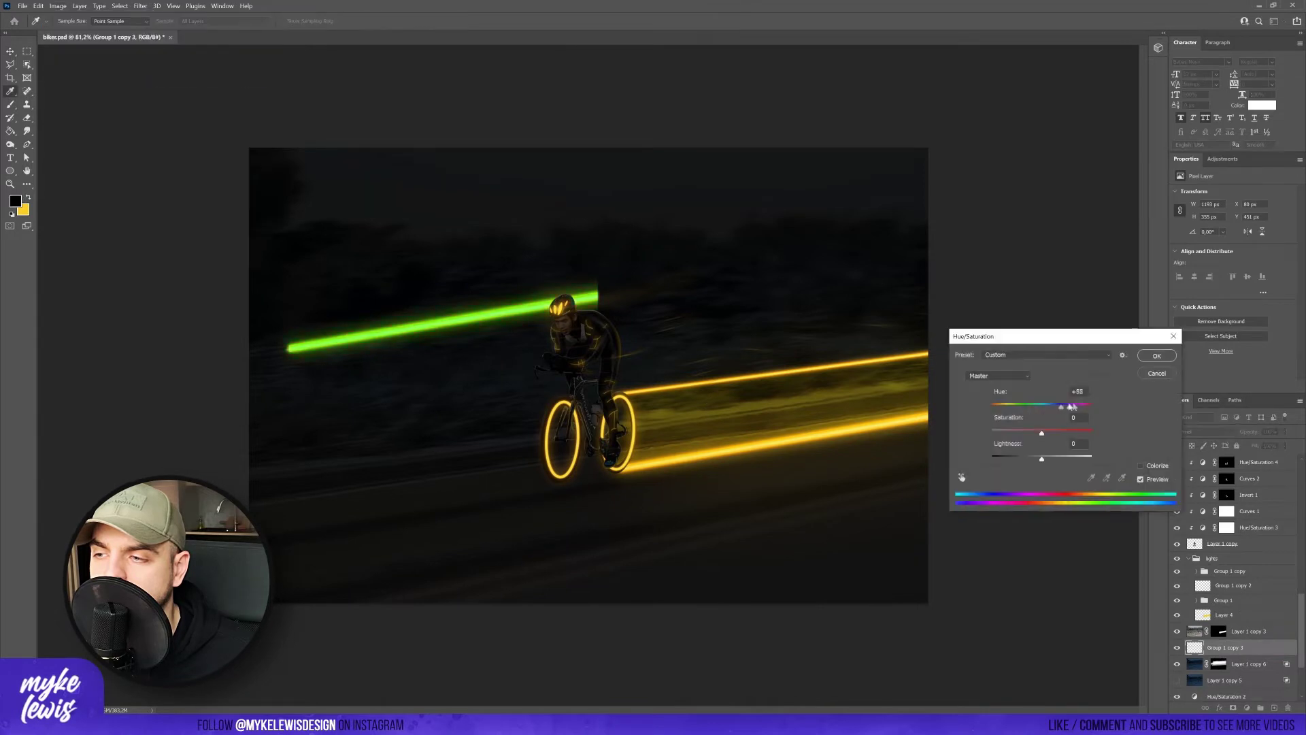
Shift the Group 1 copy 3 light streak's hue to light blue, and transform it into a long sloping line behind the cyclist.
click(1157, 356)
key(ctrl+t)
mouse_move(1085, 303)
mouse_down()
mouse_move(1122, 292)
mouse_move(977, 353)
mouse_move(1078, 338)
mouse_move(1078, 388)
mouse_move(1079, 323)
mouse_up()
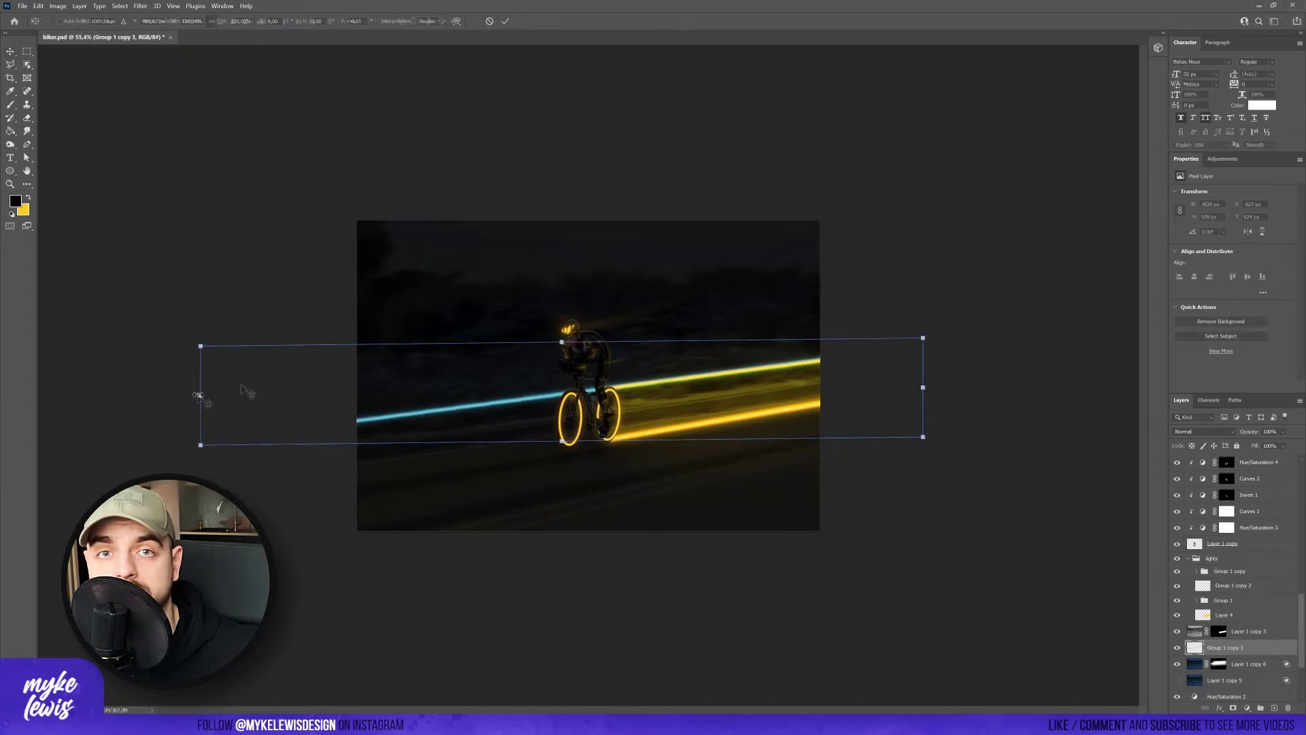
key(Return)
Set the blue streak layer to Screen blending and adjust its brightness and contrast.
click(1204, 432)
click(1197, 537)
click(58, 6)
click(88, 34)
click(197, 34)
click(1007, 392)
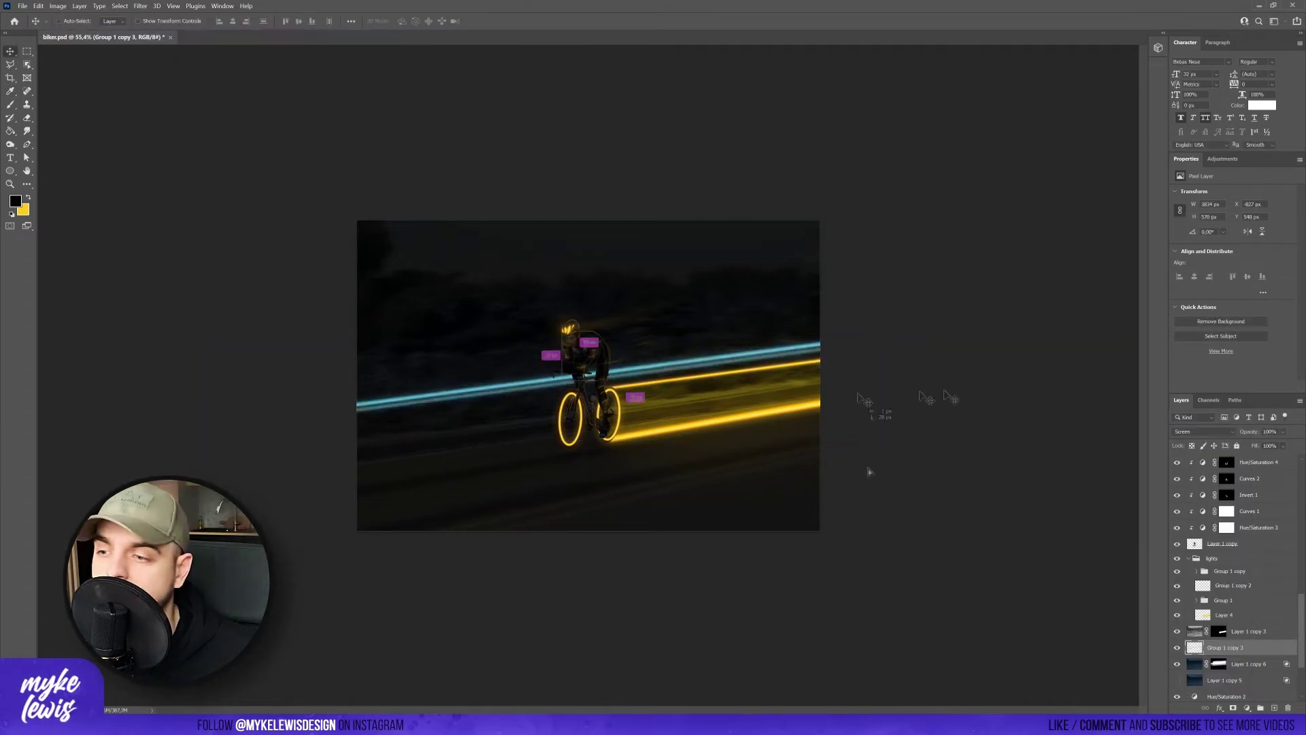
Transform the blue streak to span the full image width, and apply Motion Blur to it at a 7° angle.
key(ctrl+t)
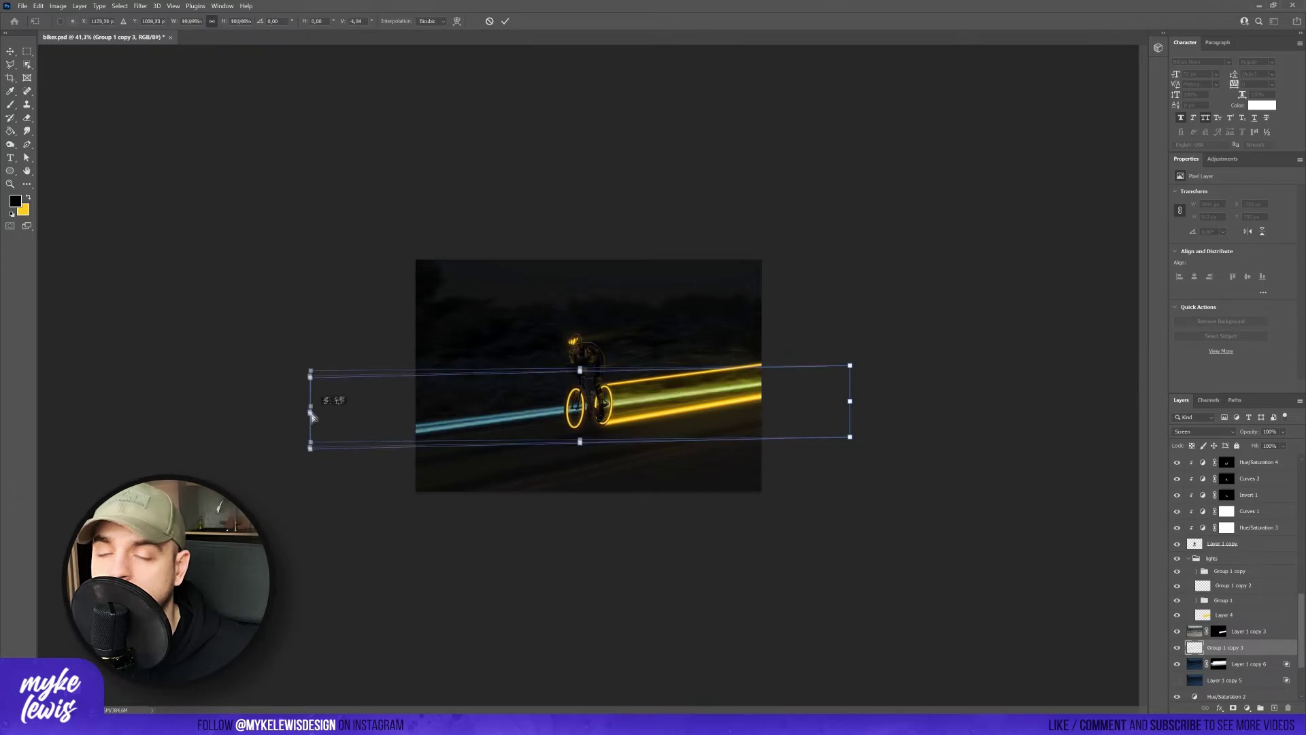
drag(327, 402, 303, 344)
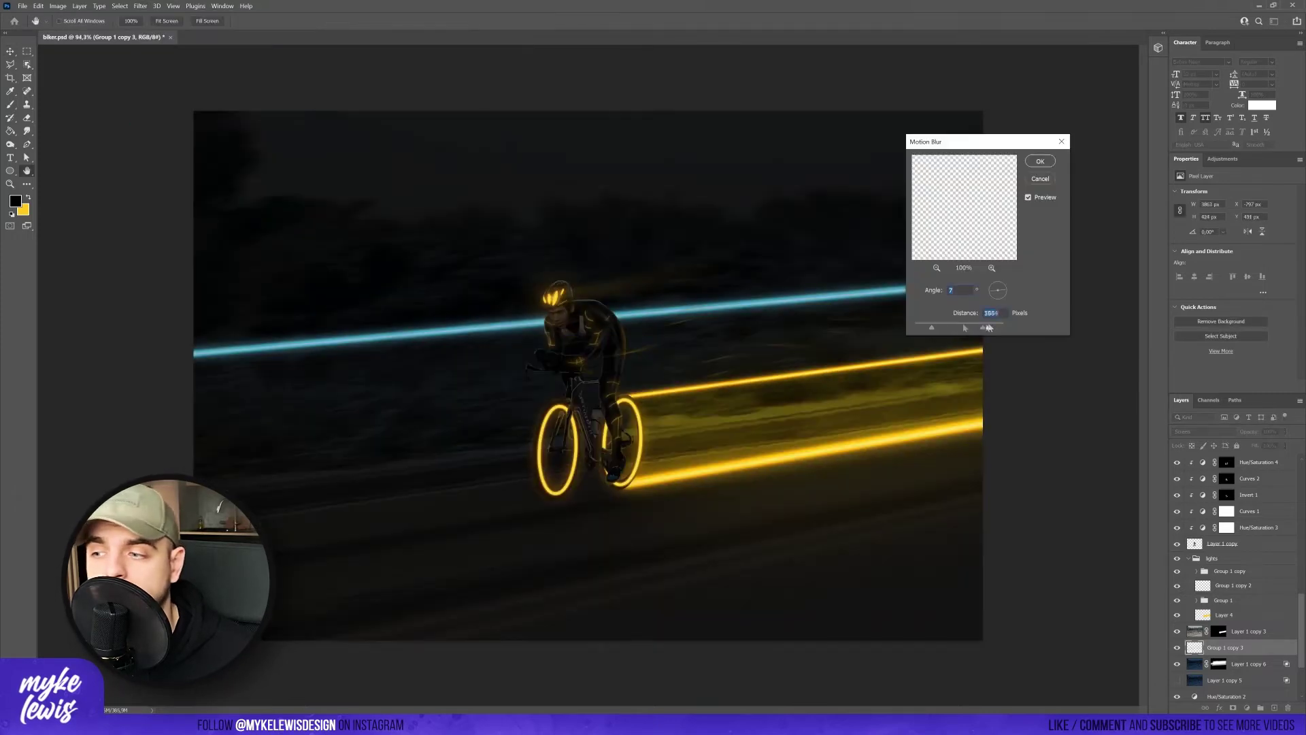
click(1039, 162)
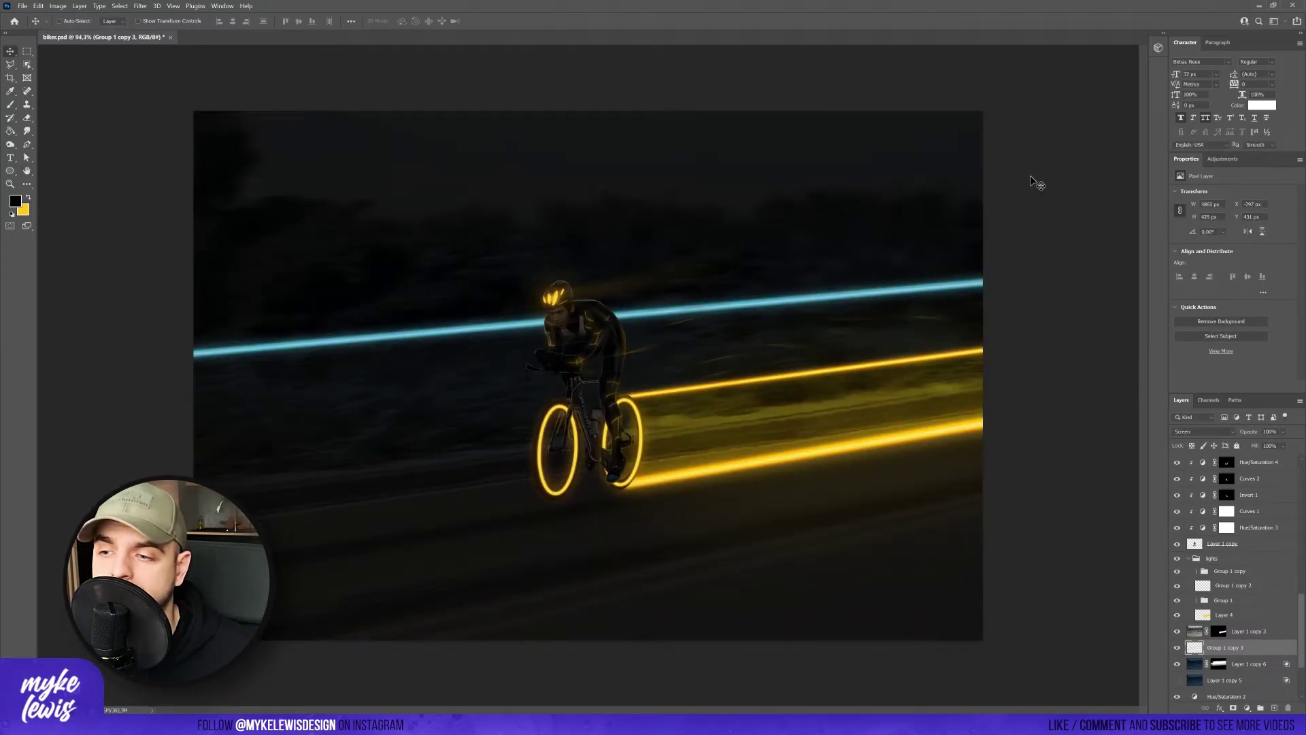
Move the blue streak down onto the road behind the wheels, and reposition a copy of it across the foreground.
drag(620, 303, 370, 435)
drag(340, 354, 350, 500)
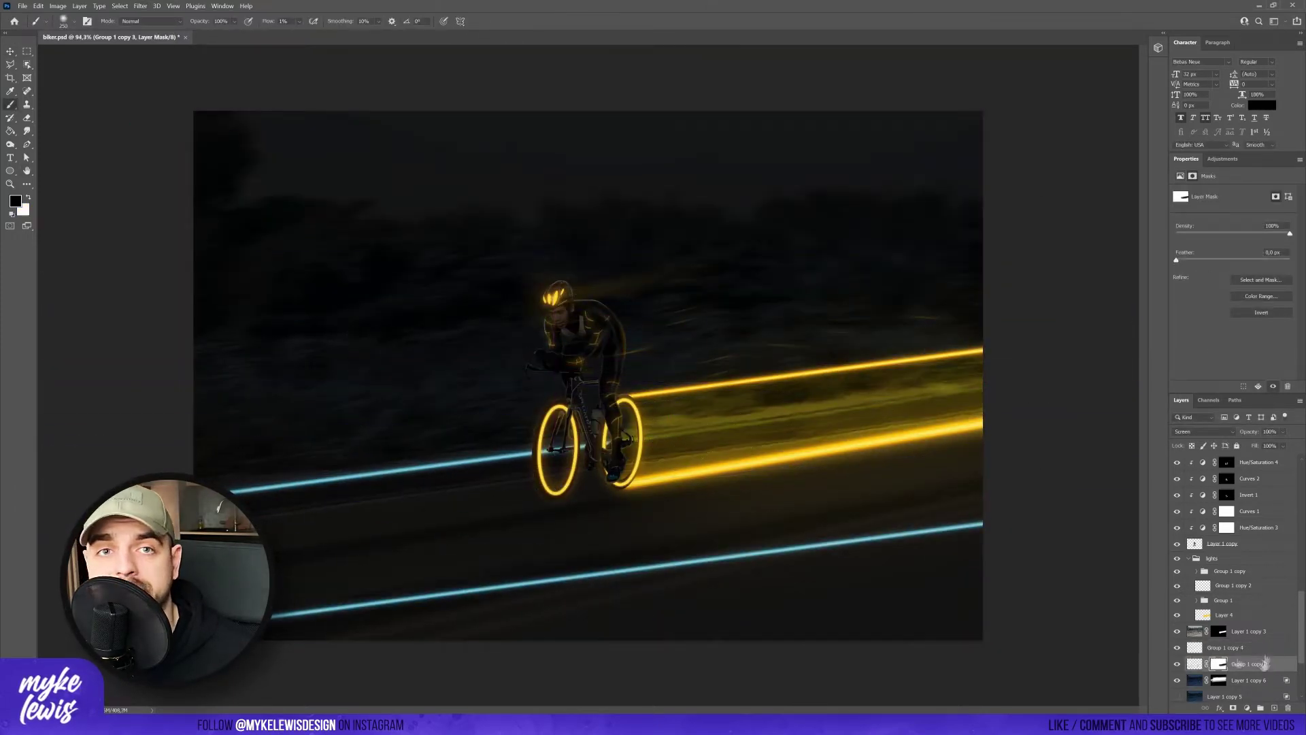
click(1250, 647)
key(ctrl+t)
drag(735, 363, 735, 335)
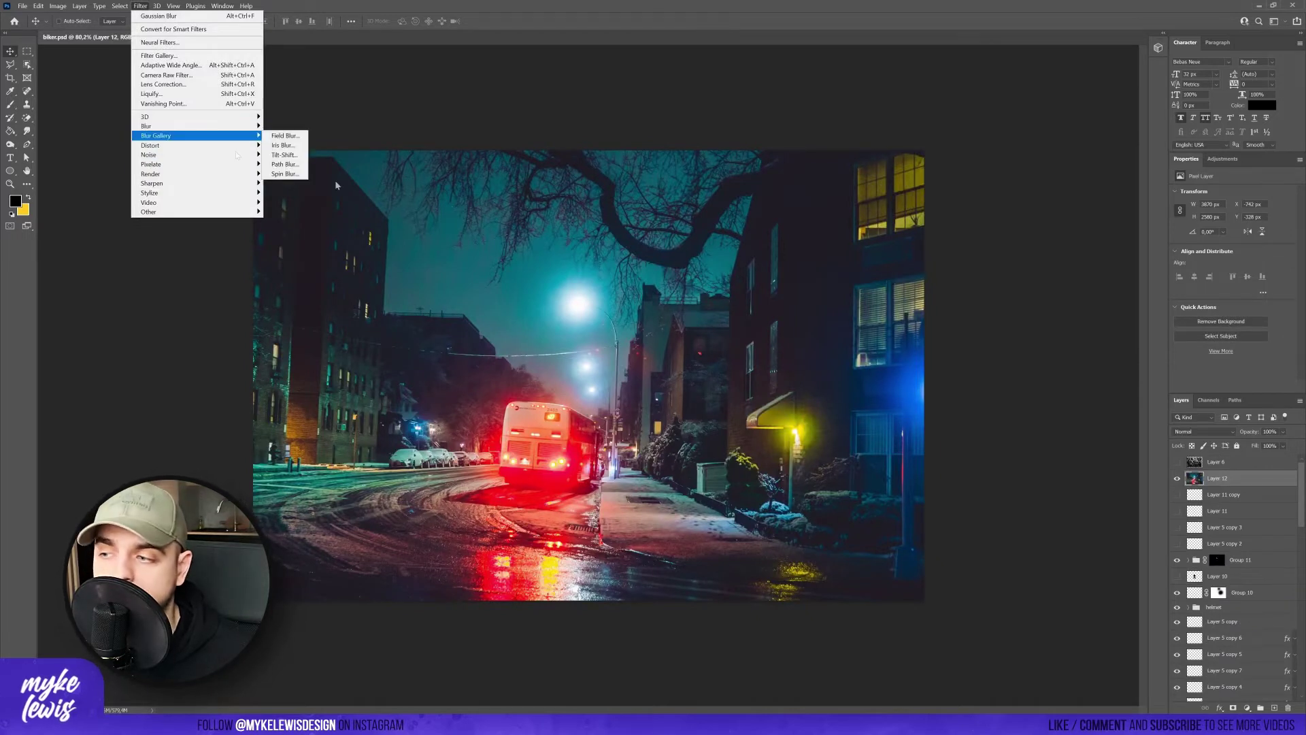
Apply a Path Blur to the night street photo along a nearly horizontal path.
click(299, 165)
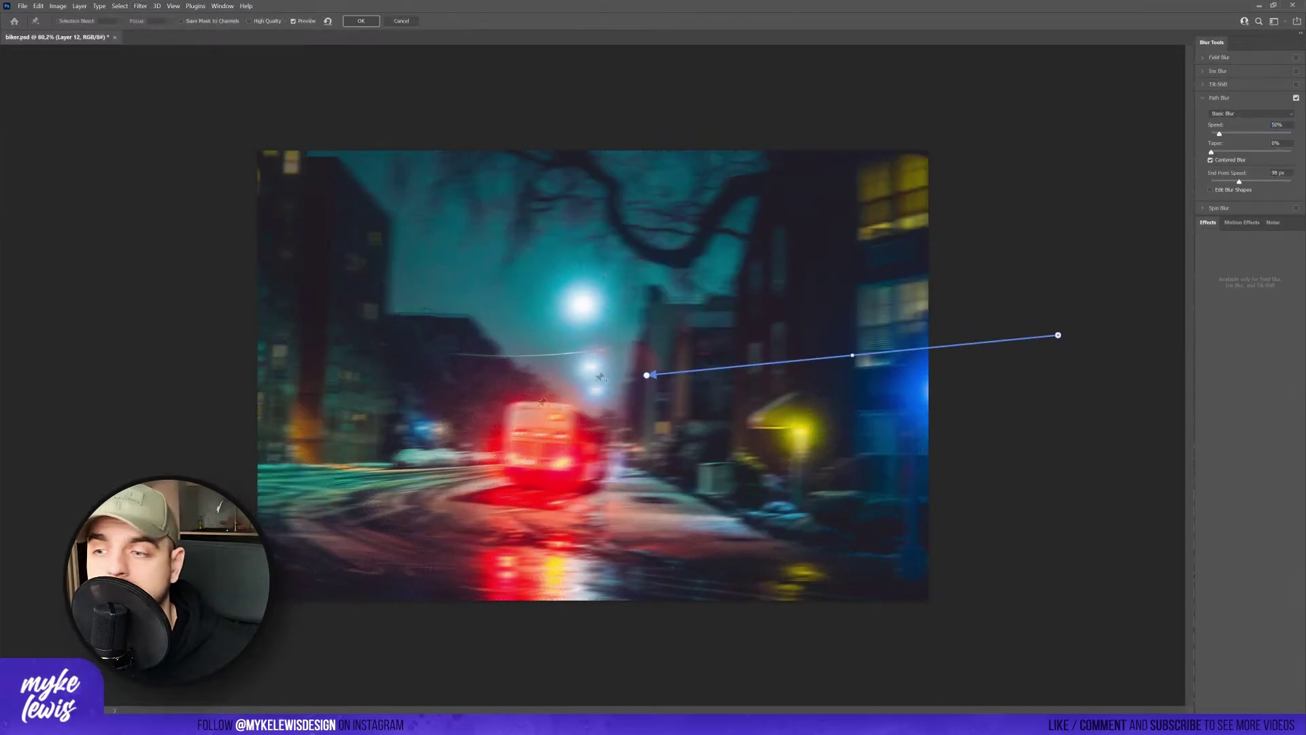
key(Return)
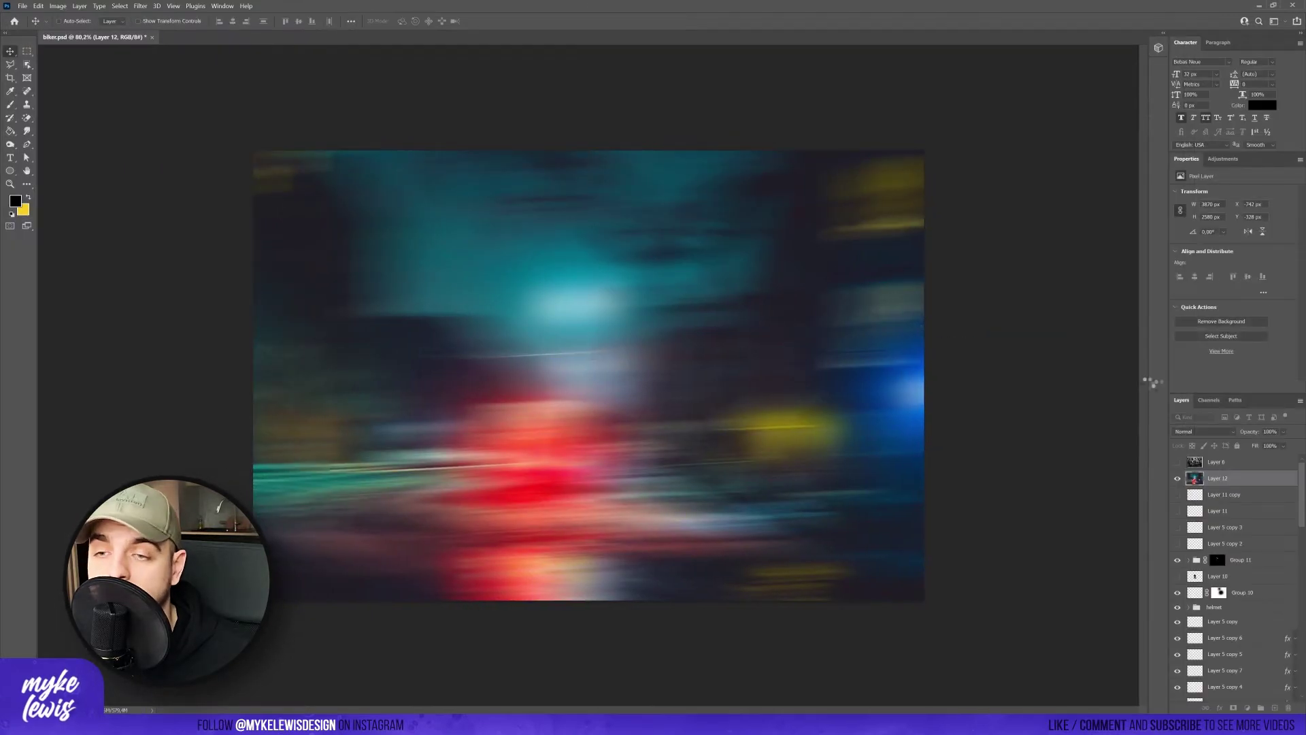
Set the blurred street layer to Screen at 27% opacity, and move it below the light streak layers.
key(alt+shift+s)
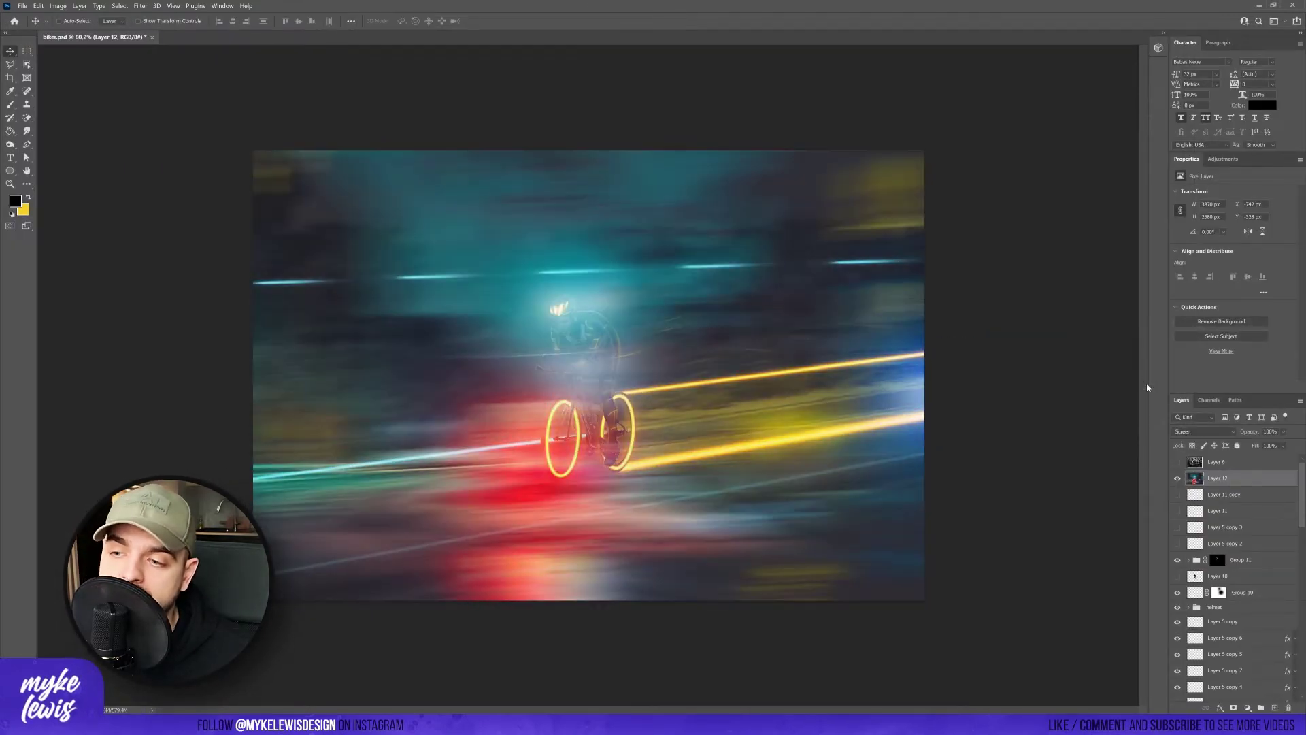
mouse_move(1283, 441)
mouse_down()
mouse_move(1251, 447)
mouse_move(1265, 447)
mouse_up()
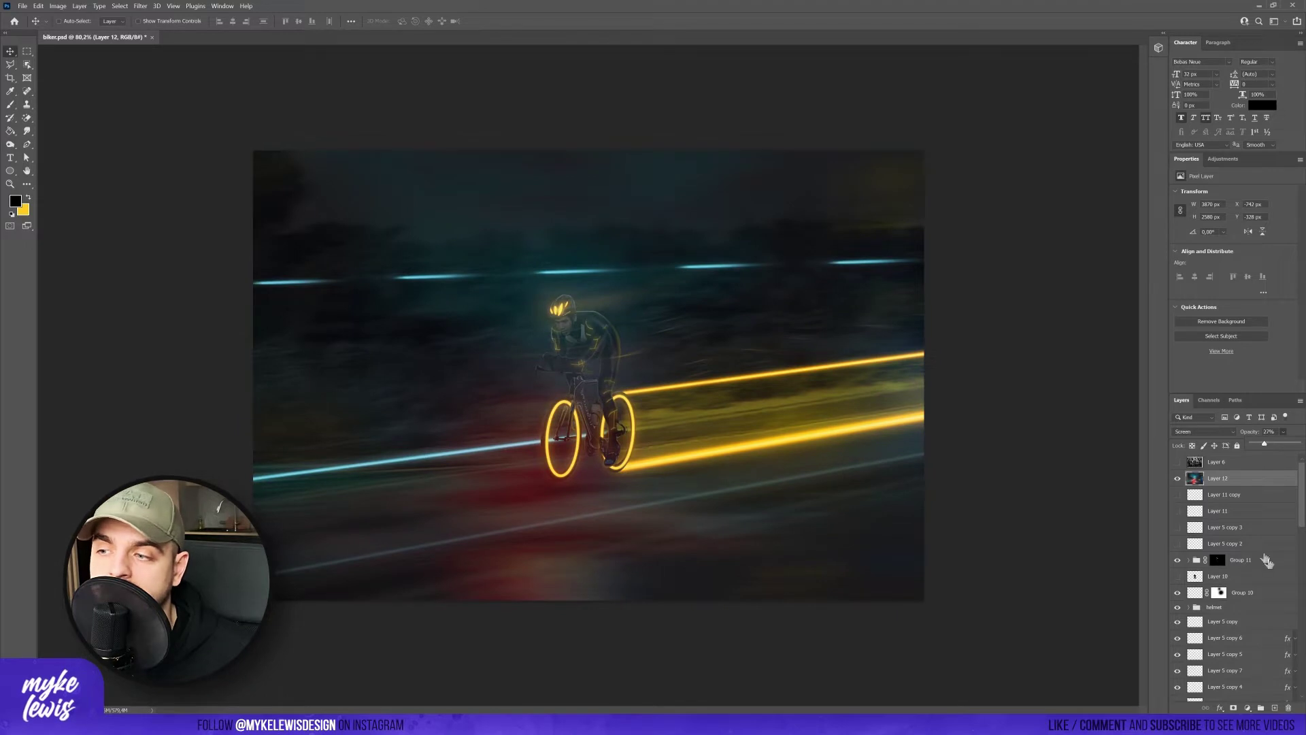
drag(1257, 560, 1248, 625)
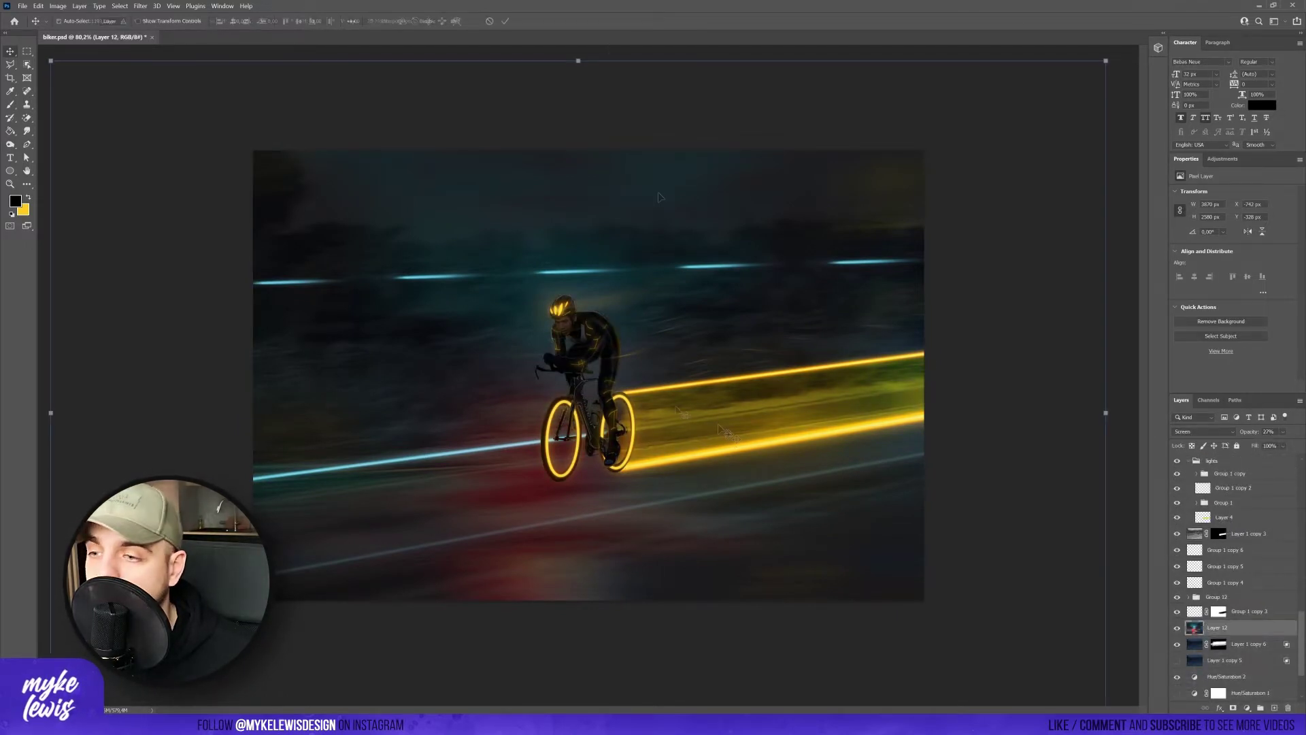
Squash the street layer's height to about 91% and rotate it counterclockwise to follow the road's slope.
drag(578, 59, 576, 103)
drag(1126, 469, 1137, 385)
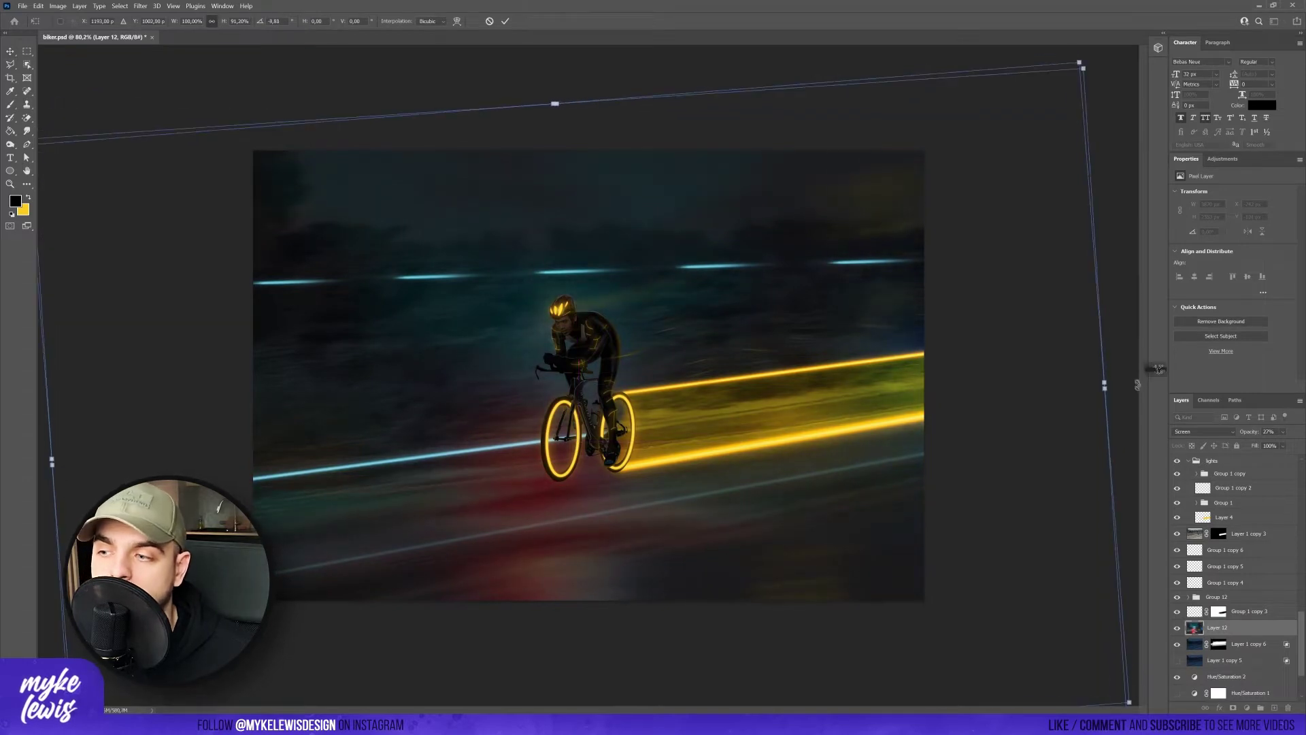
key(Return)
Shift the street layer's hue to get a yellow glow on the road, and reposition it beneath the cyclist.
key(ctrl+u)
drag(1041, 407, 1079, 408)
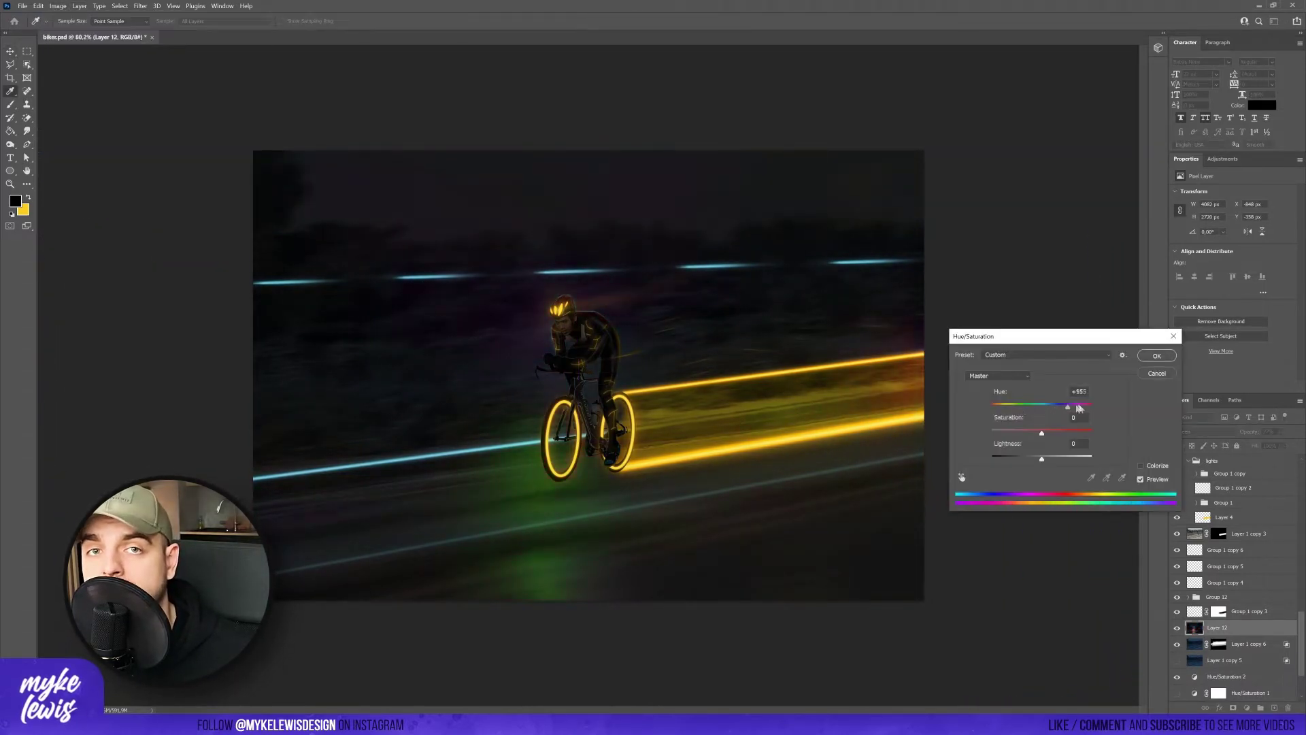
key(Return)
key(ctrl+t)
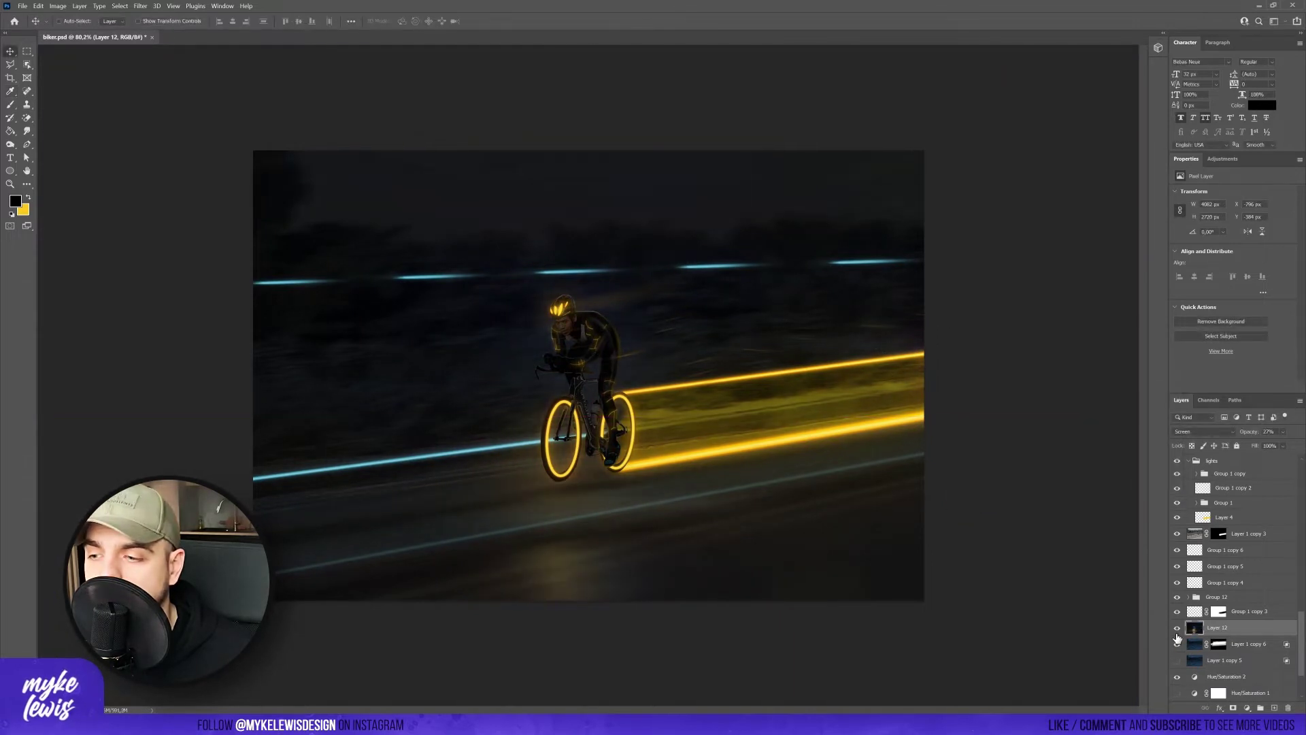
Paint a soft black ground shadow on Layer 13, then flatten and tilt it to run between the bike's wheels.
key(b)
scroll(573, 549, up, 3)
scroll(573, 549, down, 2)
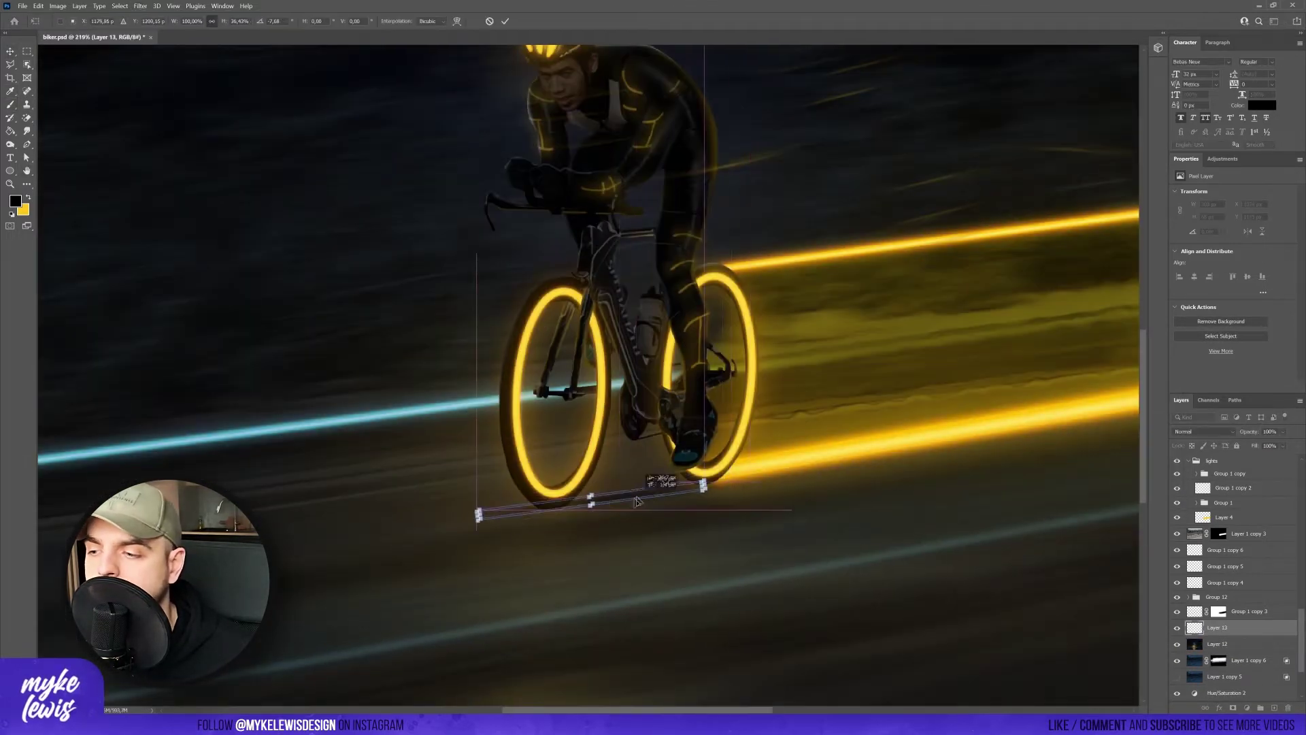
scroll(636, 502, up, 2)
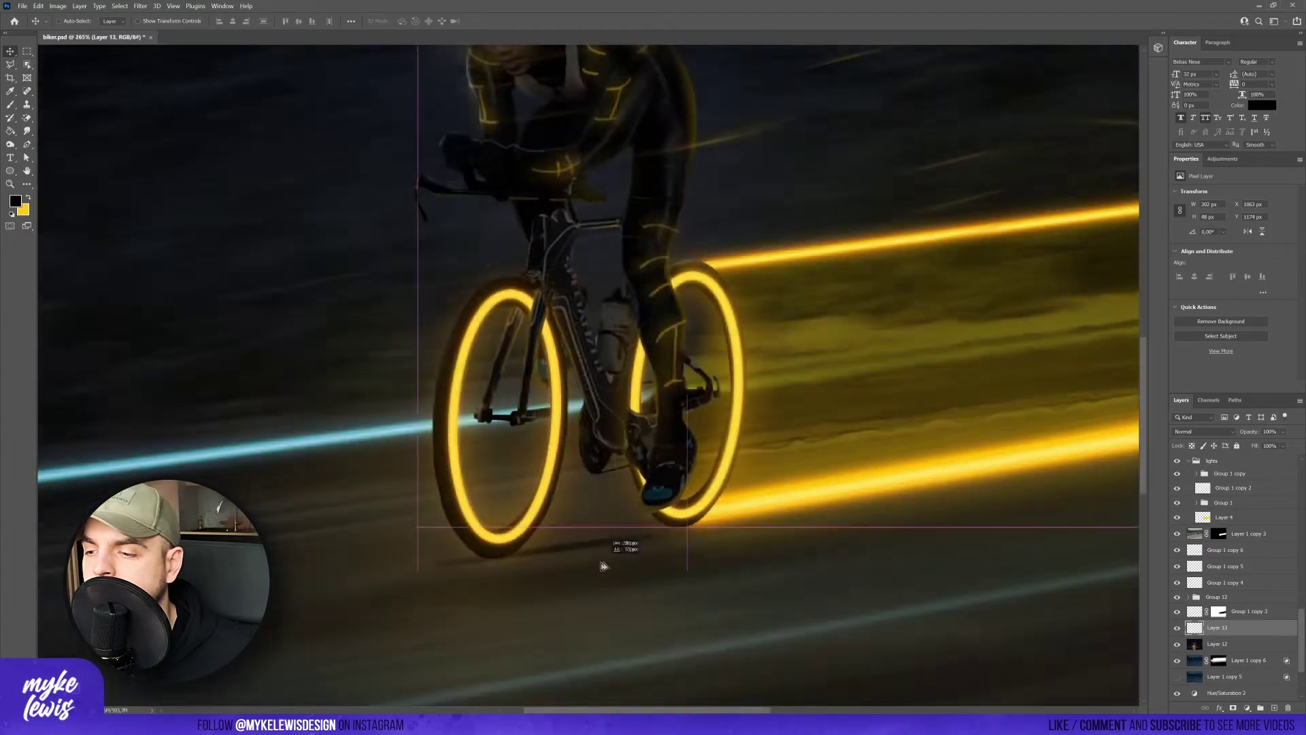
scroll(637, 501, down, 3)
scroll(495, 505, up, 4)
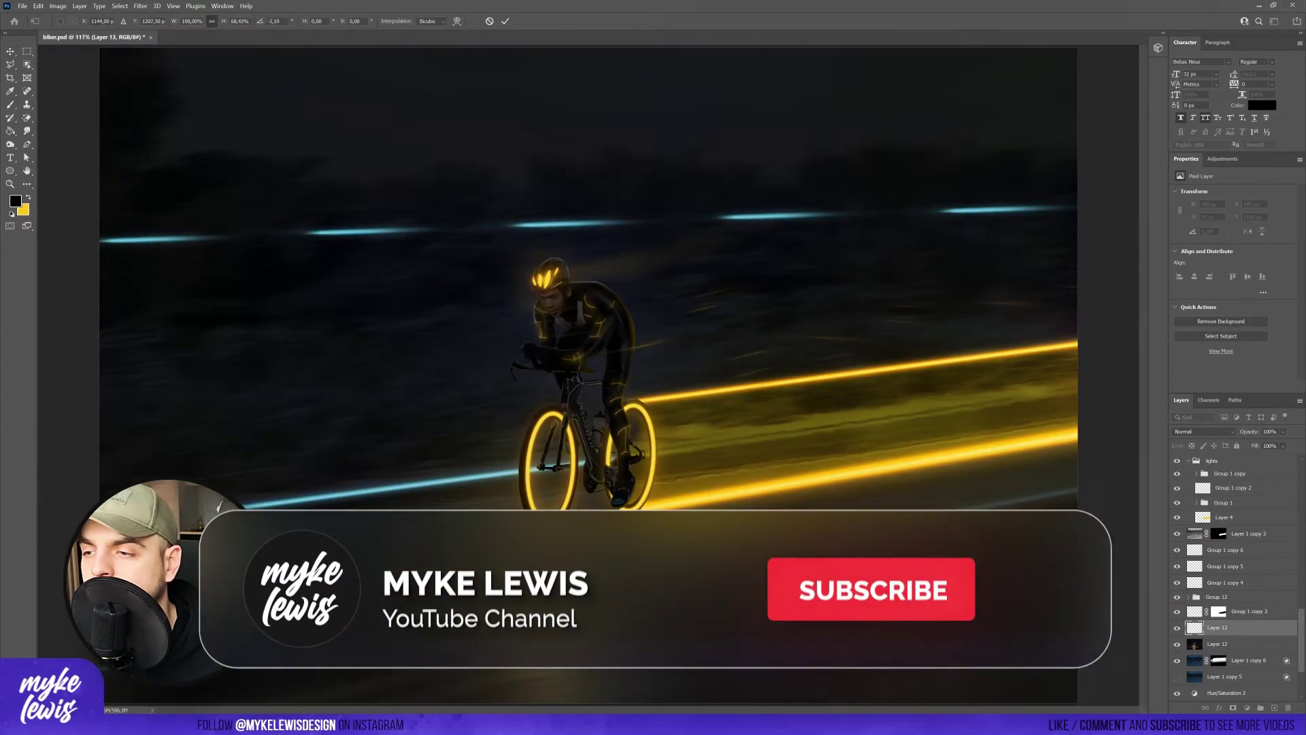
Lower the brush flow to 3% and paint rim light on Group 11's mask along the cyclist's back.
drag(300, 21, 296, 34)
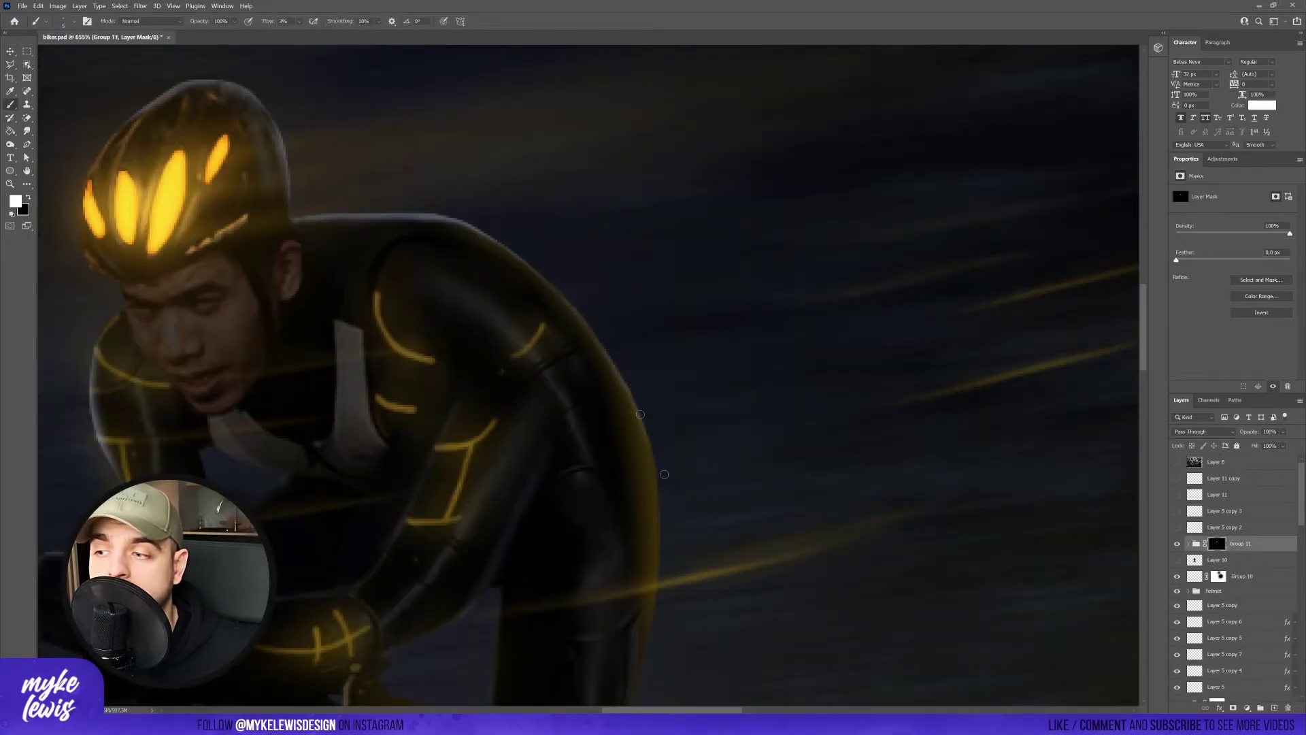
key(ctrl+0)
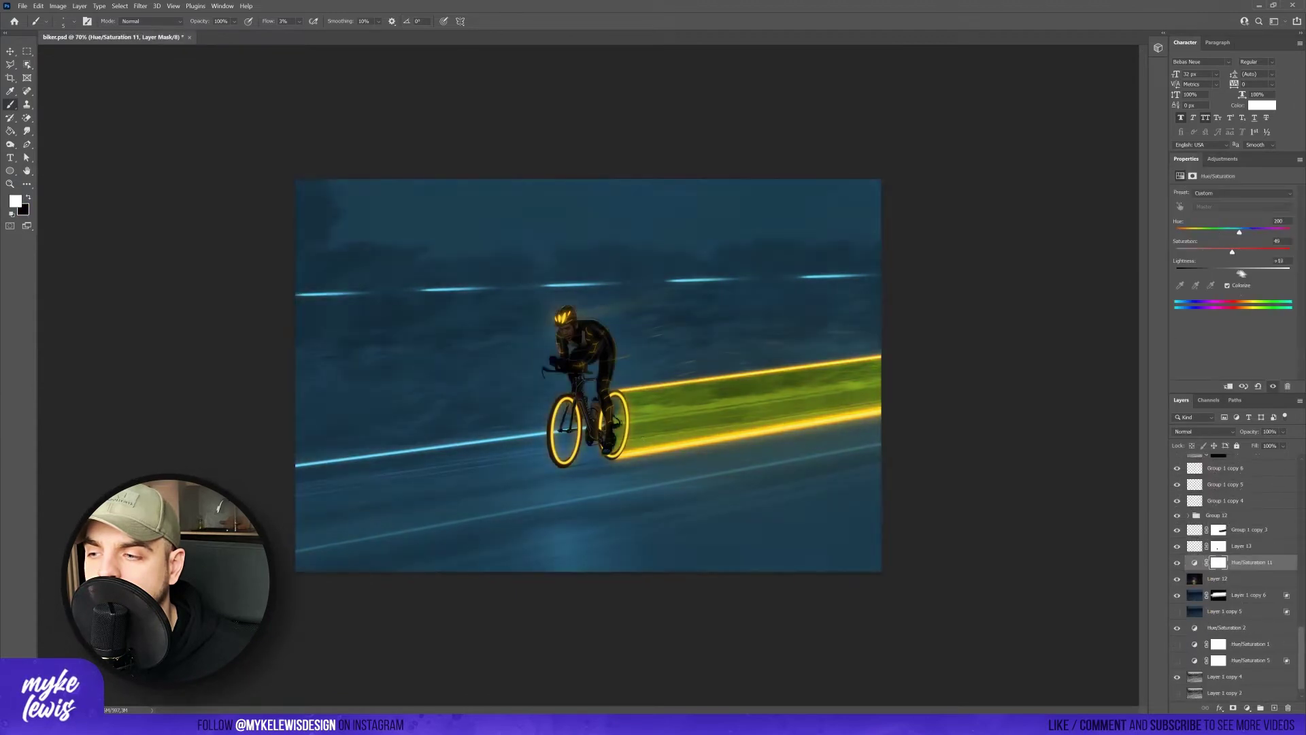
Invert the Hue/Saturation 11 mask and paint blue light back onto the ground around the blue streaks.
key(ctrl+i)
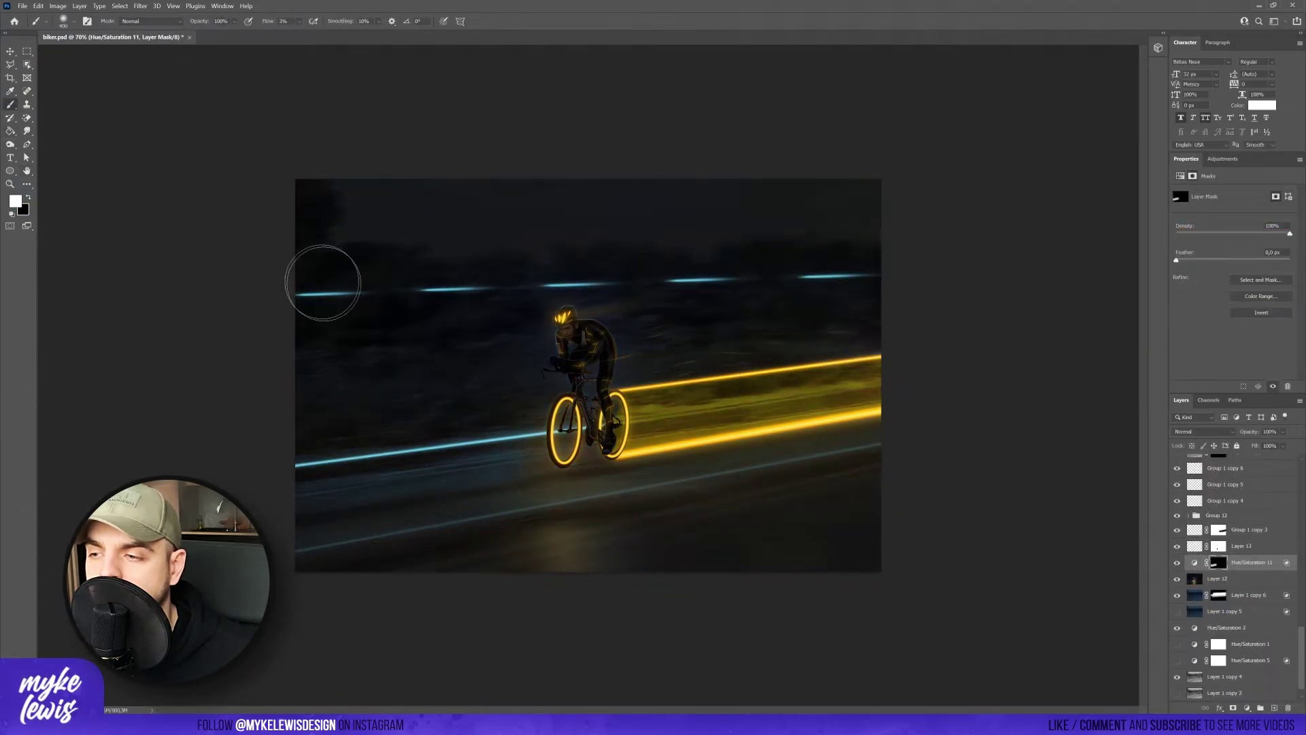
click(1194, 561)
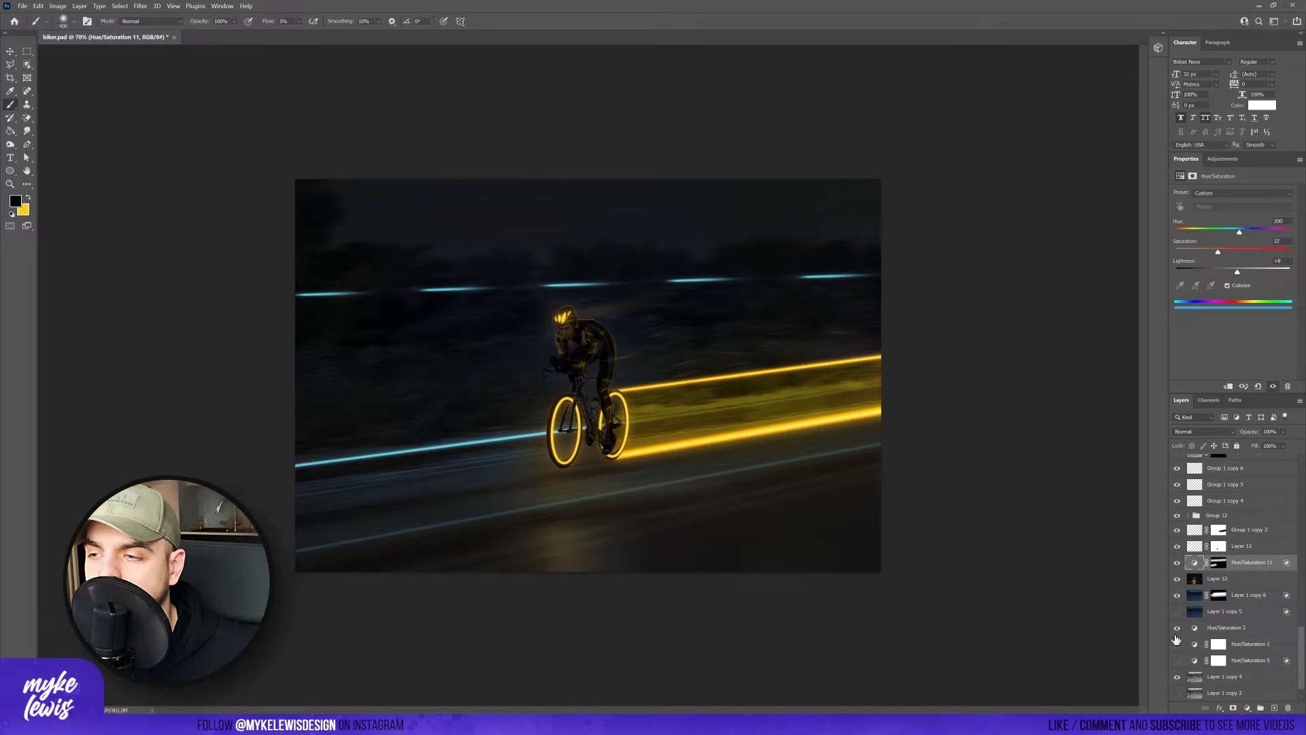
Duplicate the foreground blue streak, Group 1 copy 4, and transform the copy.
click(1221, 500)
key(ctrl+j)
key(ctrl+t)
key(Return)
Duplicate the blue streak again, transform the copy into the background behind the cyclist, and set its opacity to 7%.
key(ctrl+j)
key(ctrl+t)
drag(1073, 495, 1090, 326)
key(Return)
drag(1283, 431, 1254, 445)
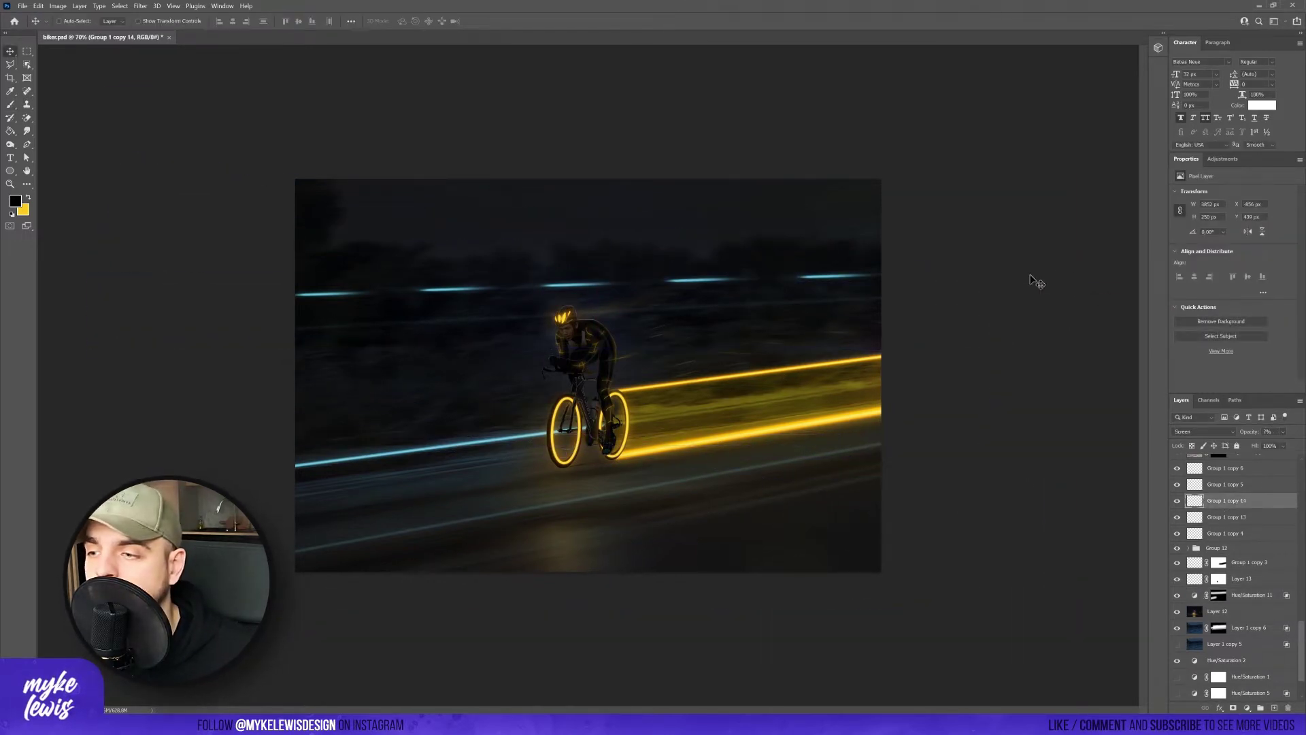
Apply a Path Blur at 250% speed to Layer 14 copy, with the path following the angle of the yellow trail.
key(ctrl+t)
key(Escape)
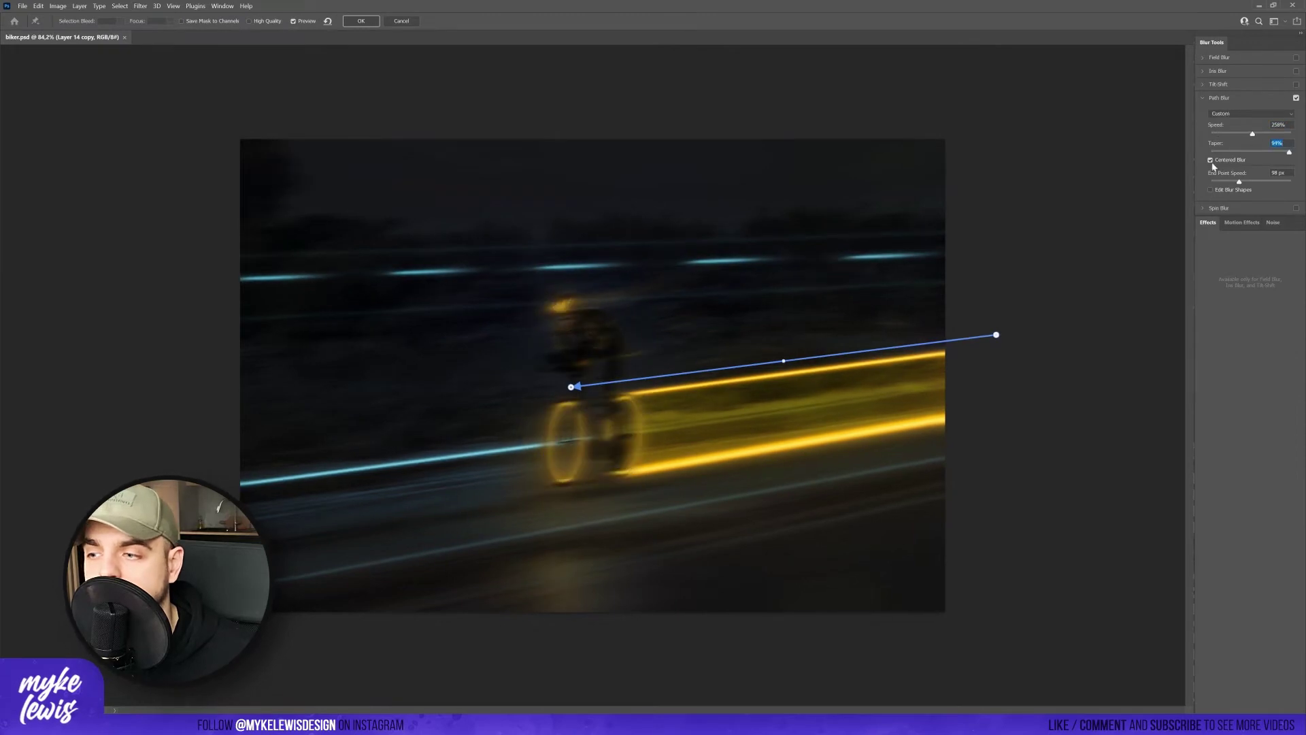
click(361, 21)
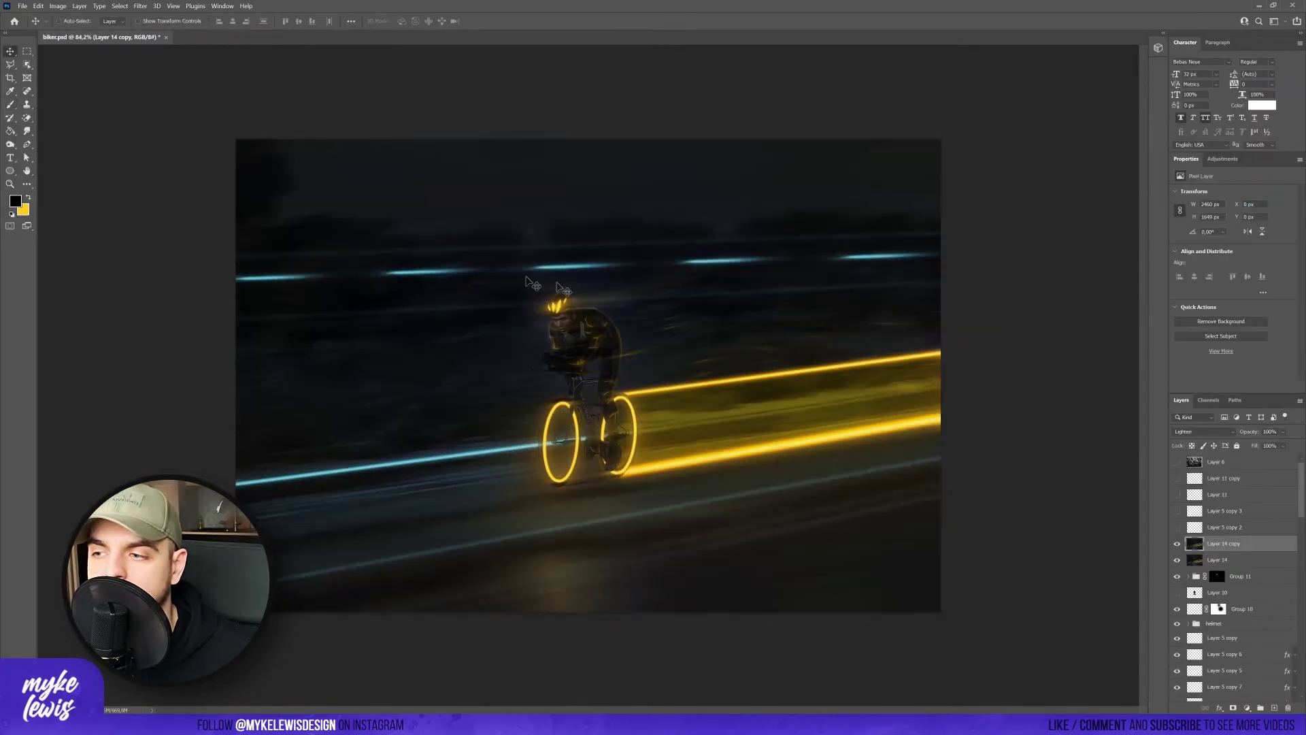
Mask the blur off the cyclist on Layer 14 copy and place the layer in a group with its own mask.
click(1232, 708)
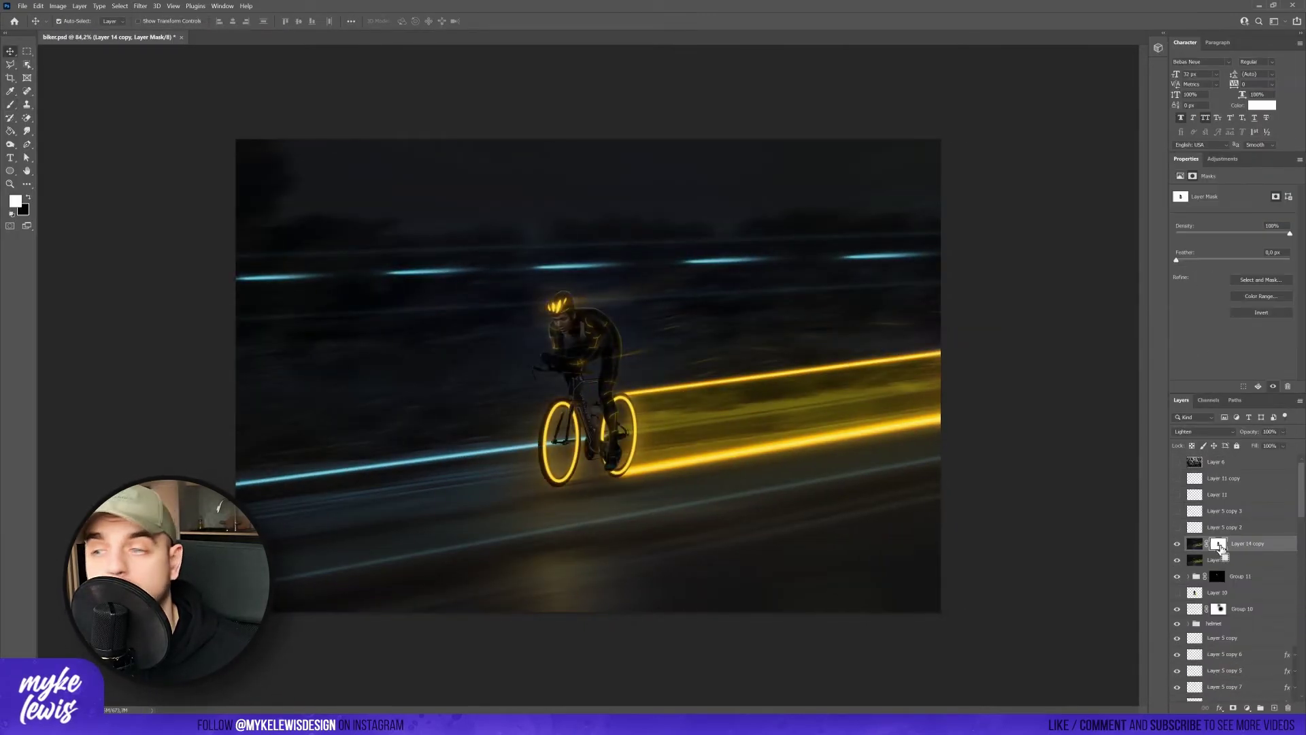
key(ctrl+g)
key(b)
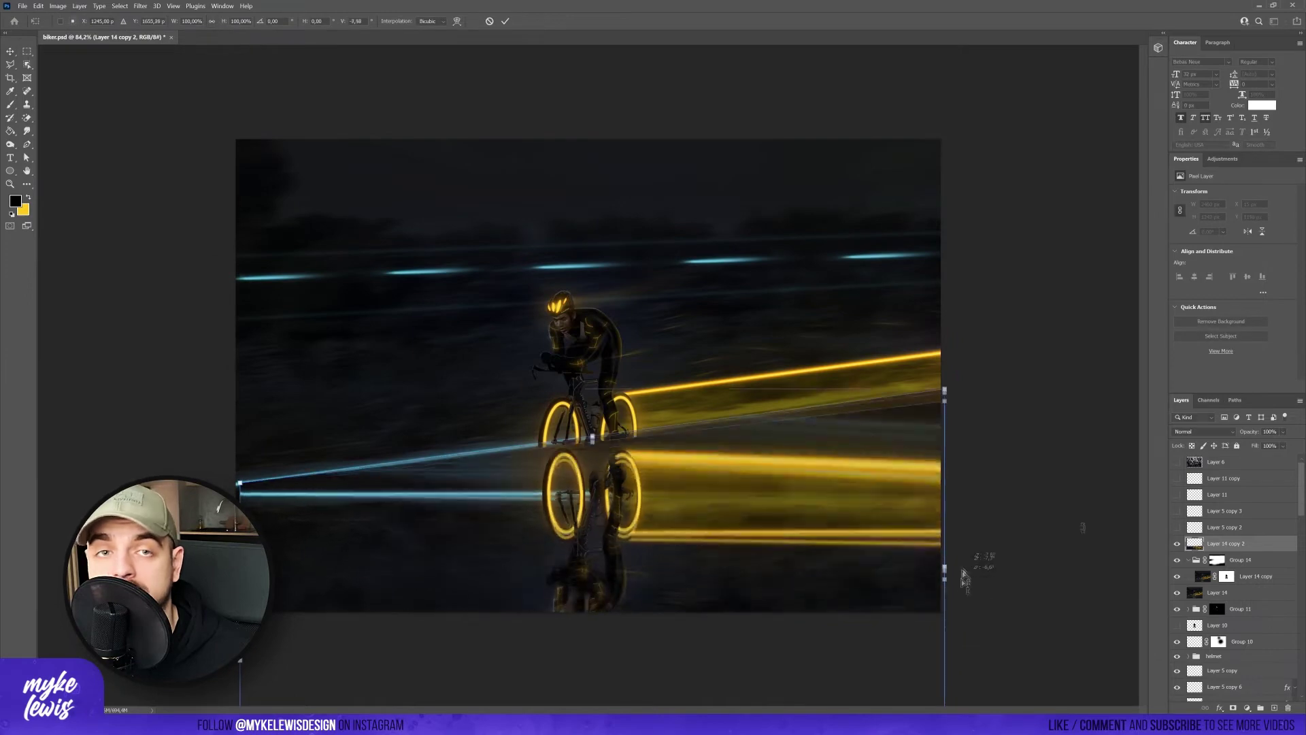
Skew the flipped image copy into road reflections beneath the wheels, and apply a Blur Gallery blur to them.
drag(968, 563, 961, 519)
key(Return)
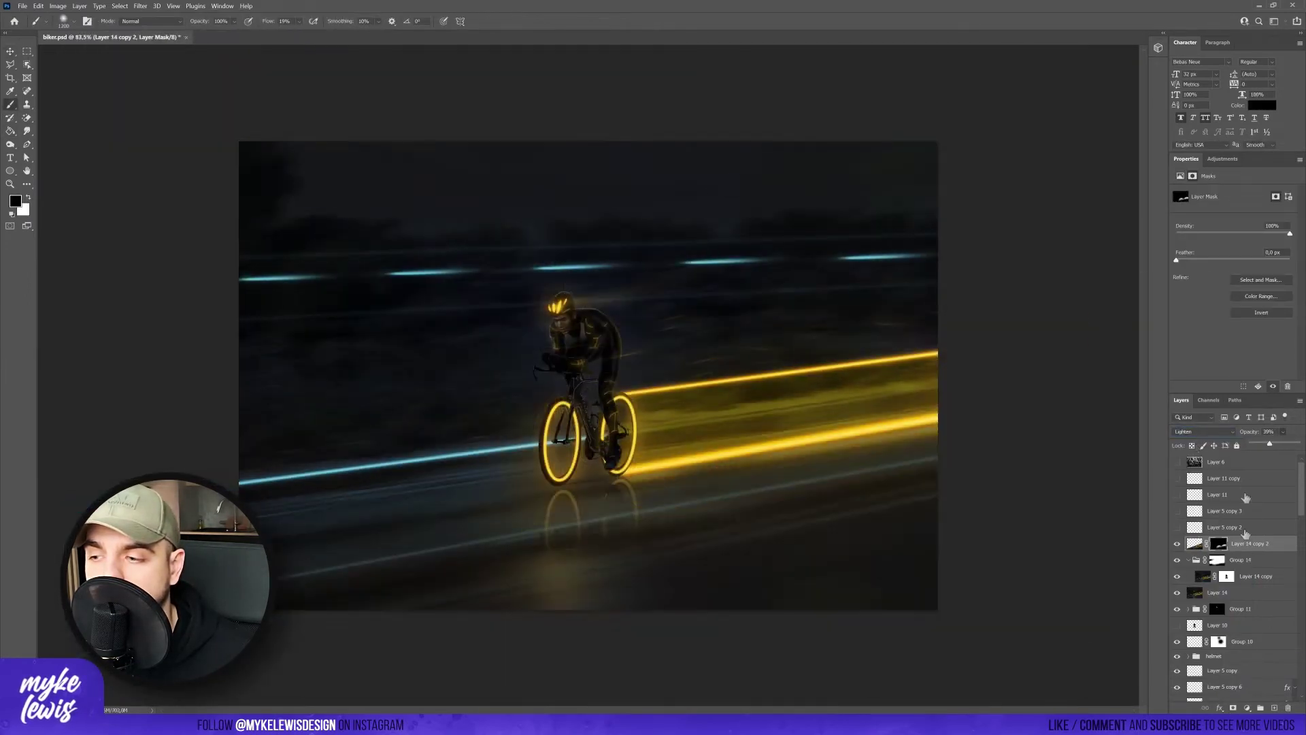
click(140, 6)
click(292, 134)
click(607, 560)
click(360, 21)
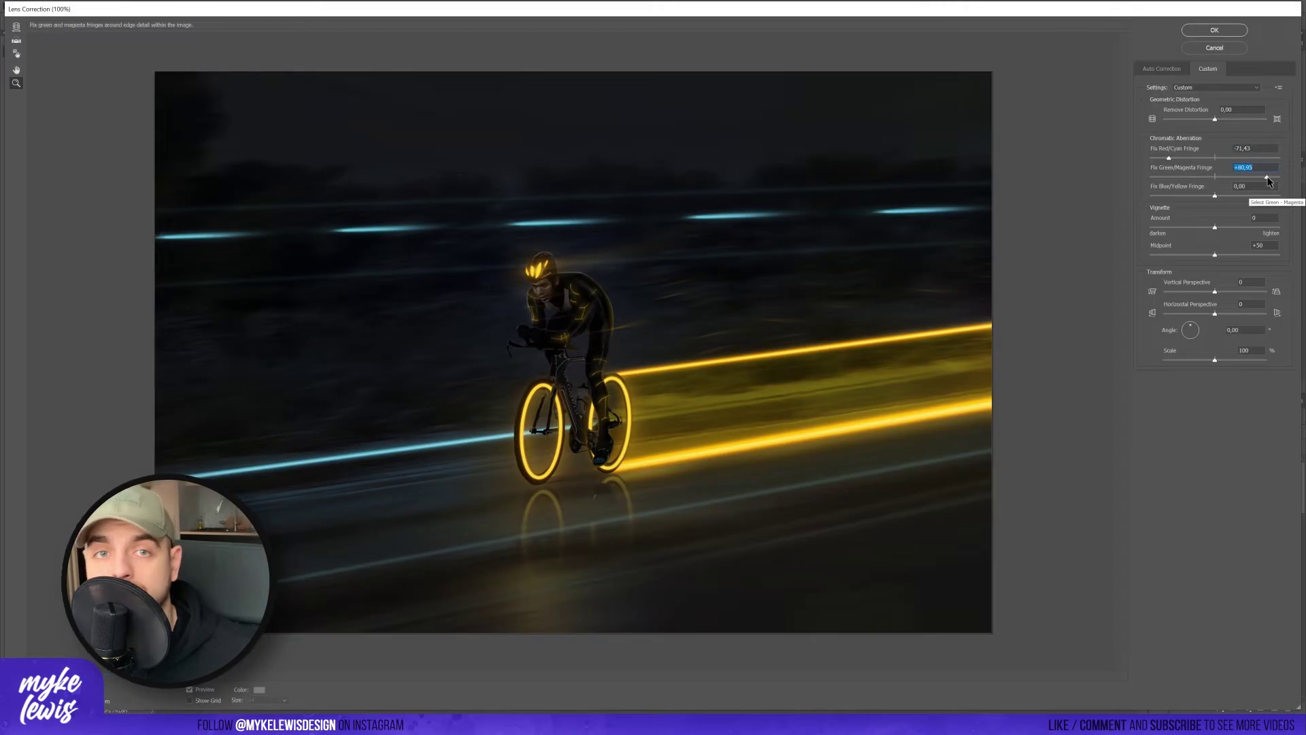
Apply Lens Correction fringes of -71.43 red/cyan and +80.95 green/magenta, and grade the image in Camera Raw with +0.20 exposure, +21 contrast and -33 shadows.
key(Return)
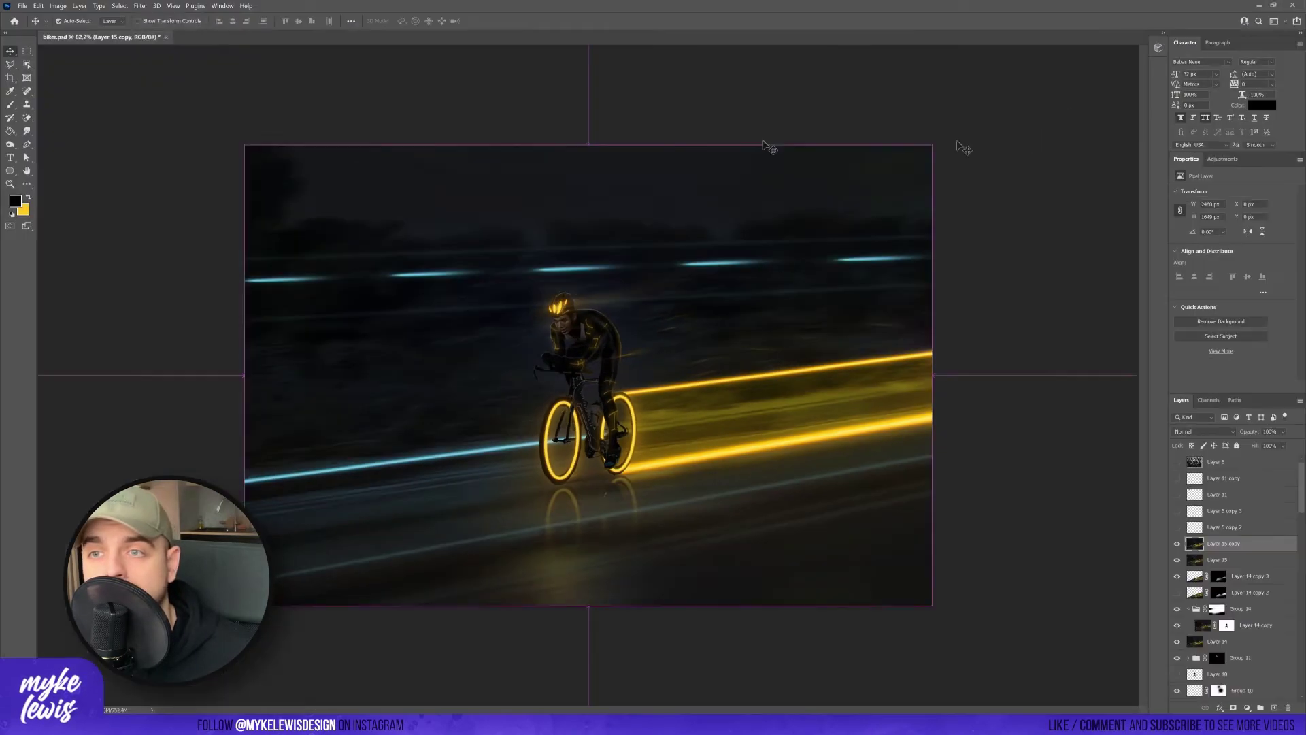
key(ctrl+shift+a)
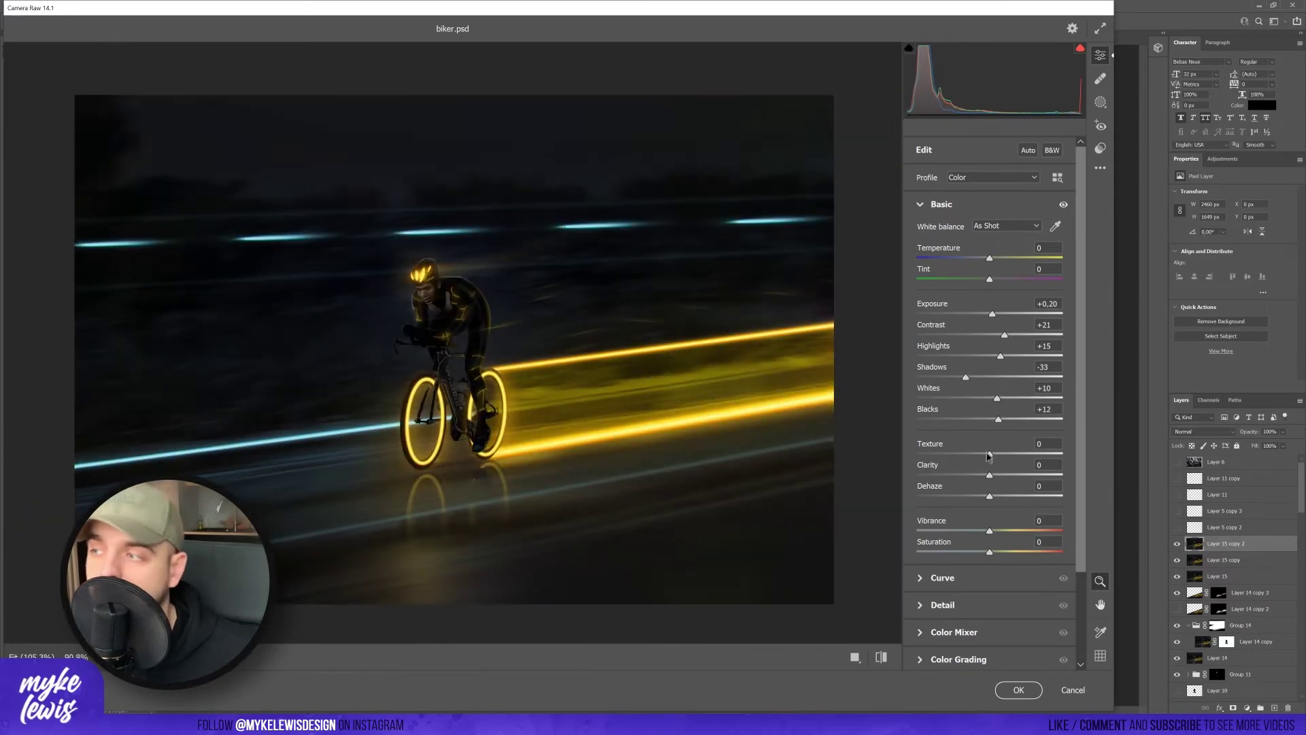
scroll(1026, 525, down, 1)
drag(917, 293, 934, 294)
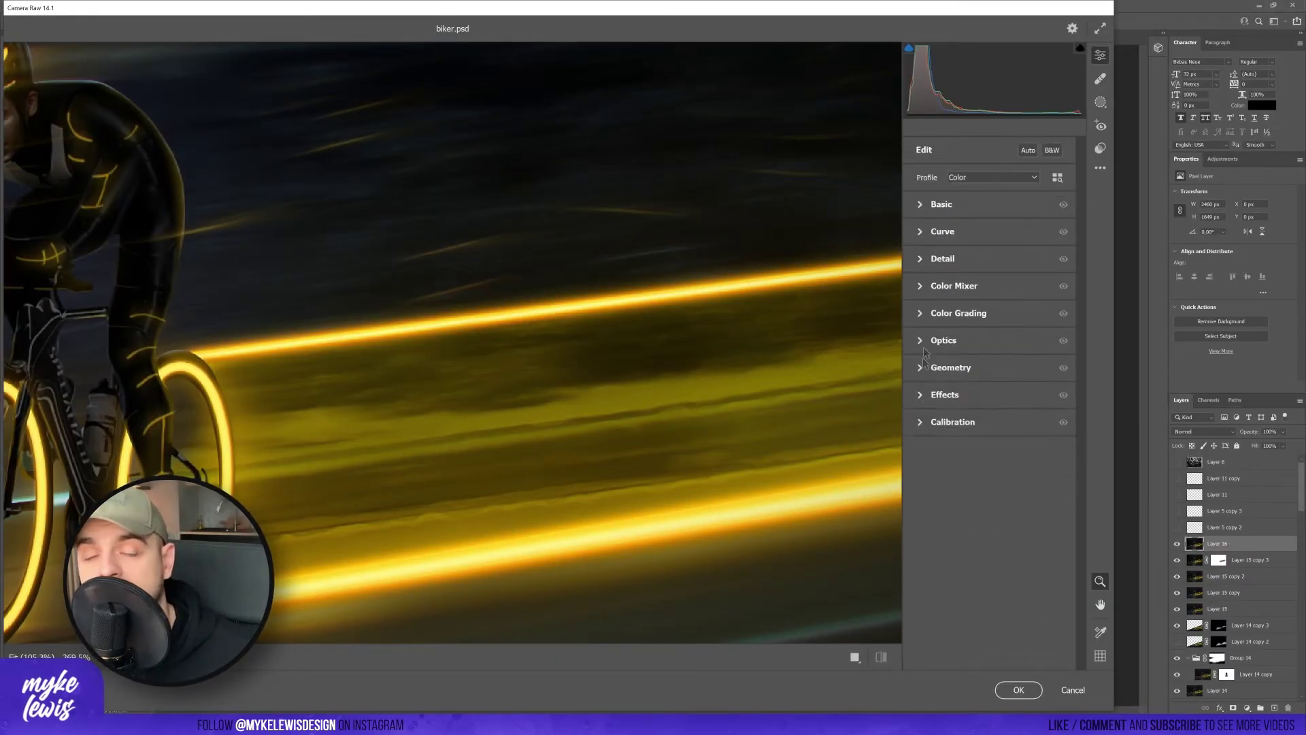
click(920, 287)
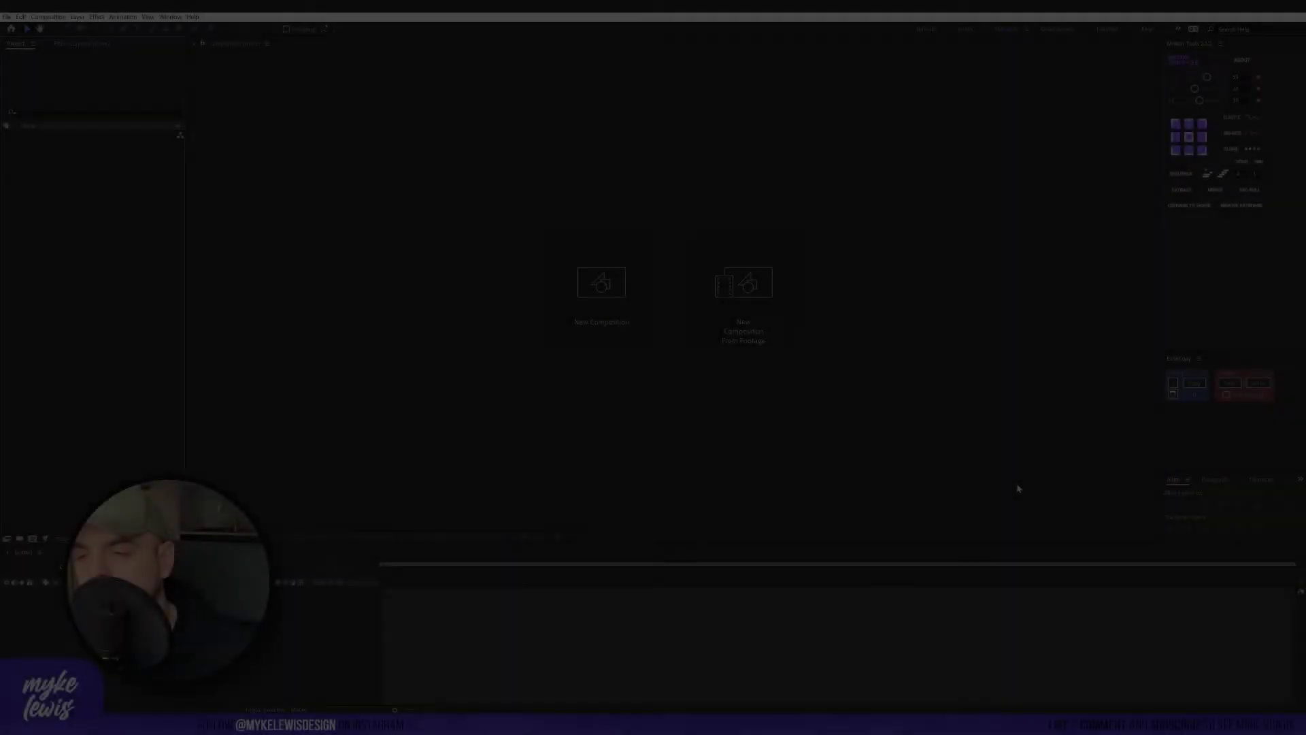
Switch to After Effects and create a 1600 × 1600 px composition at 30 fps with a duration of 5 seconds.
click(591, 297)
drag(914, 269, 408, 189)
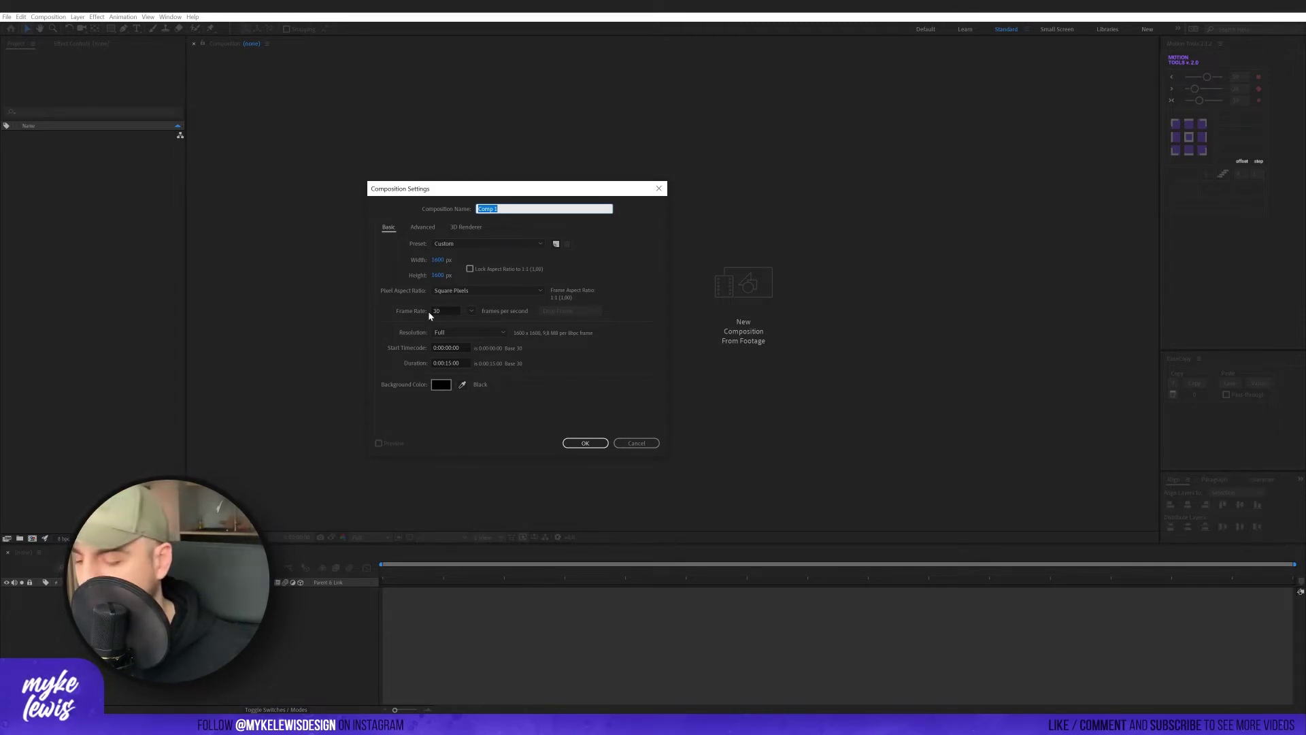
click(446, 362)
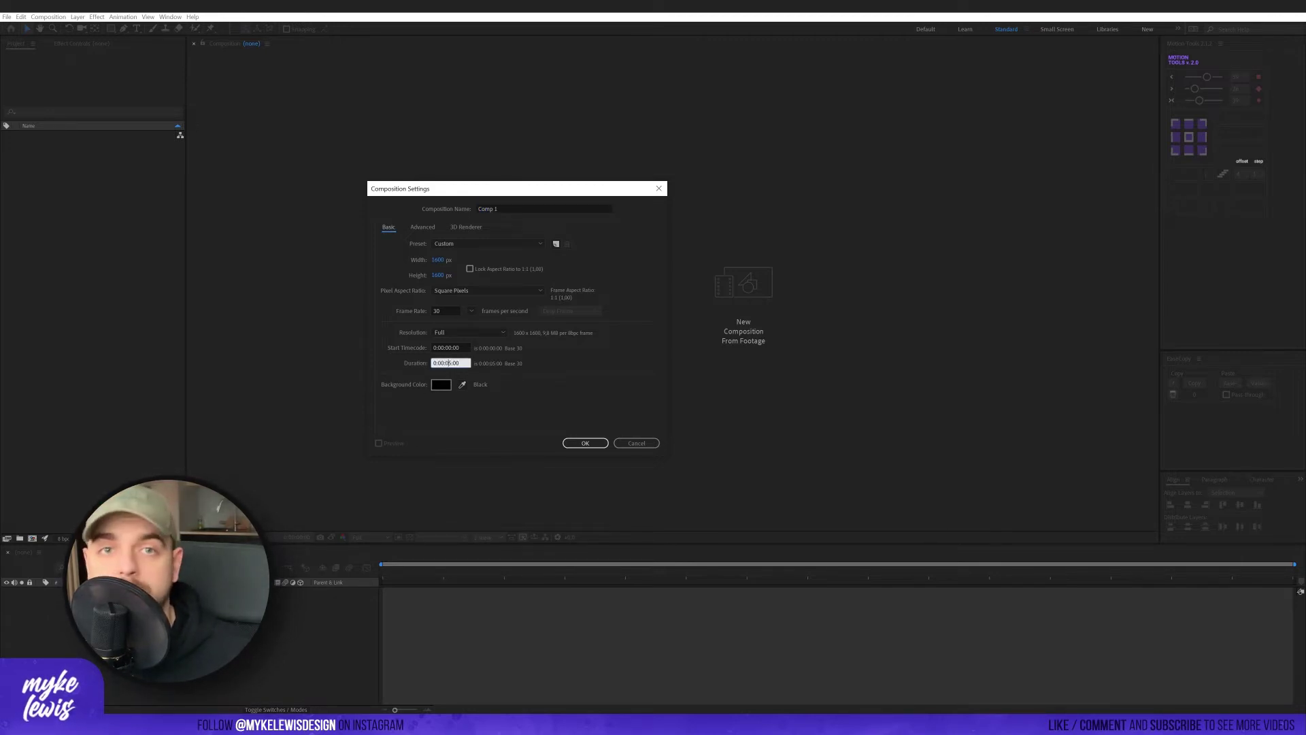
key(Return)
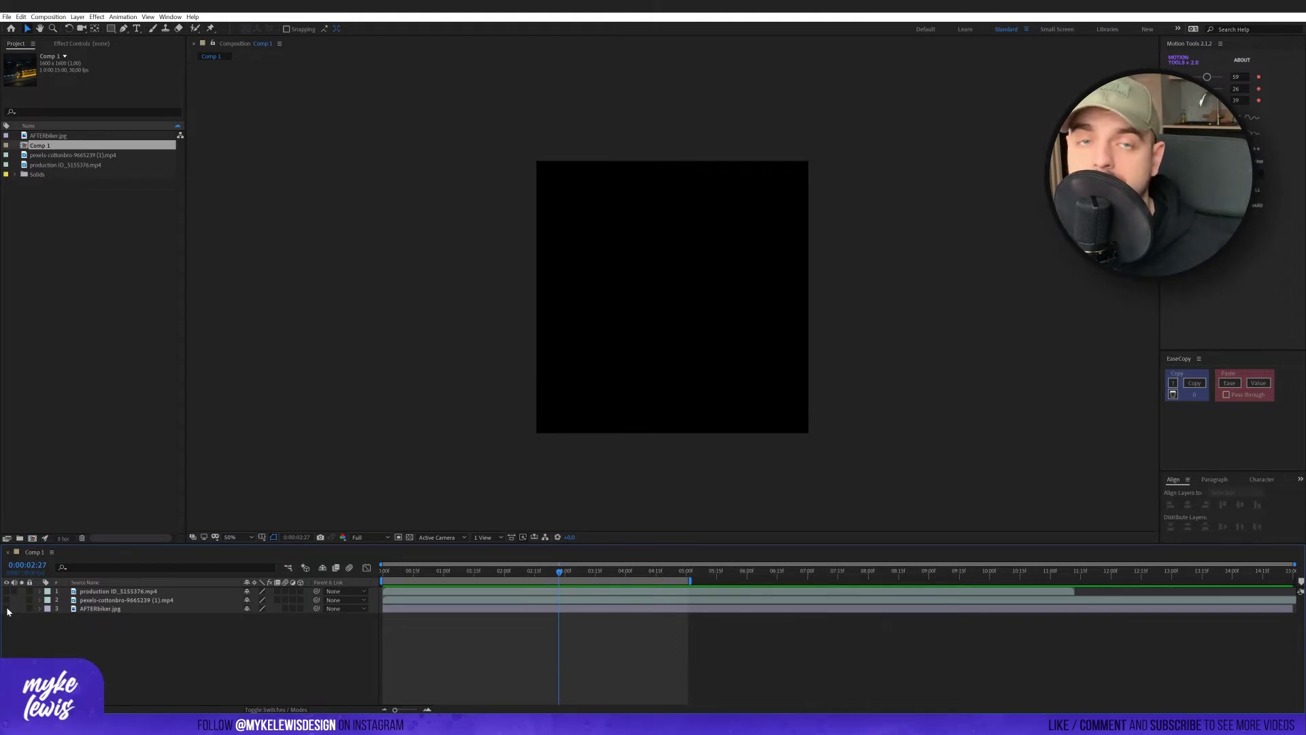
Turn on the visibility of the AFTERbiker.jpg layer in Comp 1.
click(84, 609)
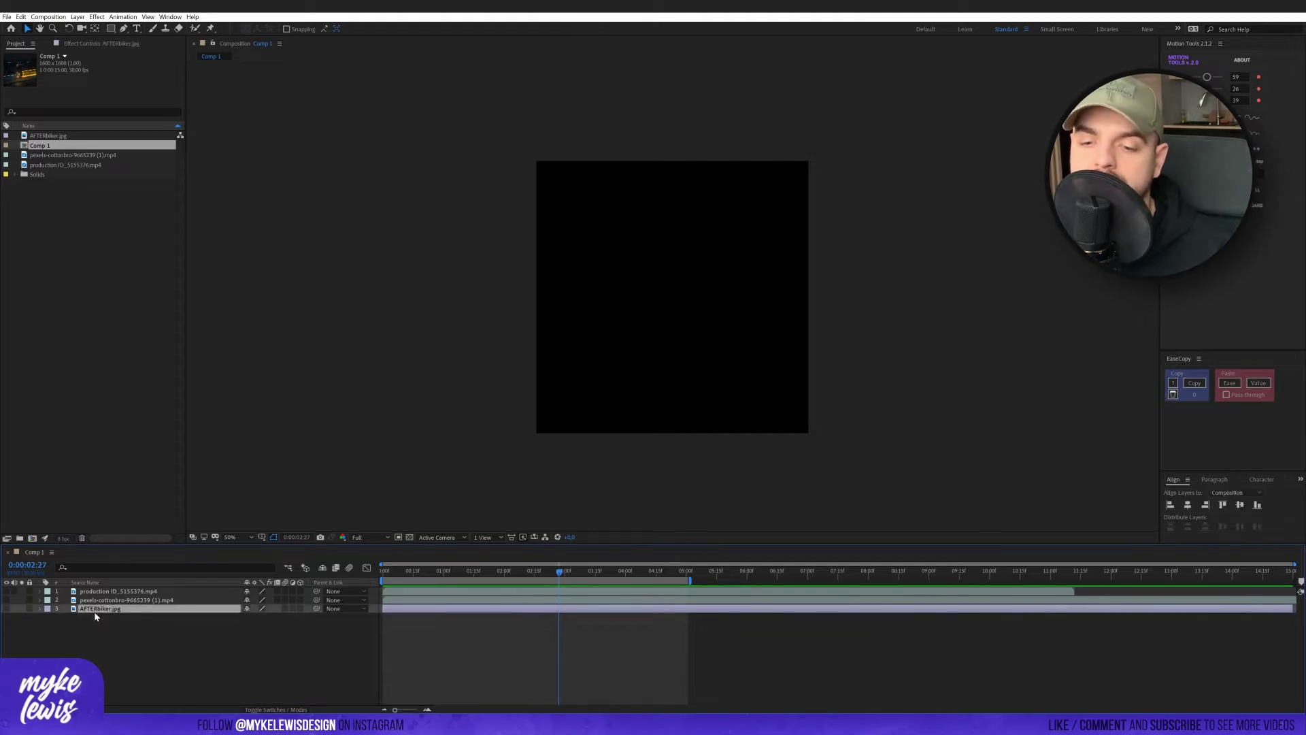
click(5, 611)
click(6, 609)
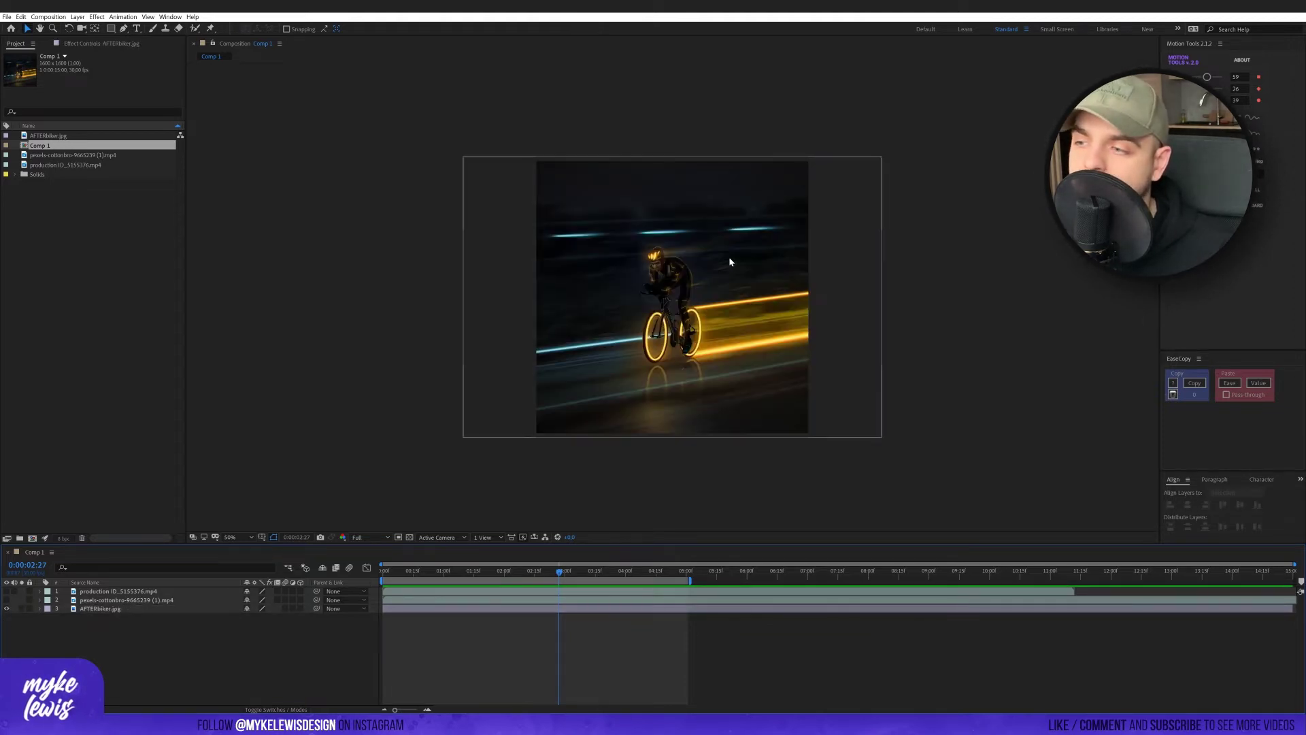
key(grave)
key(grave)
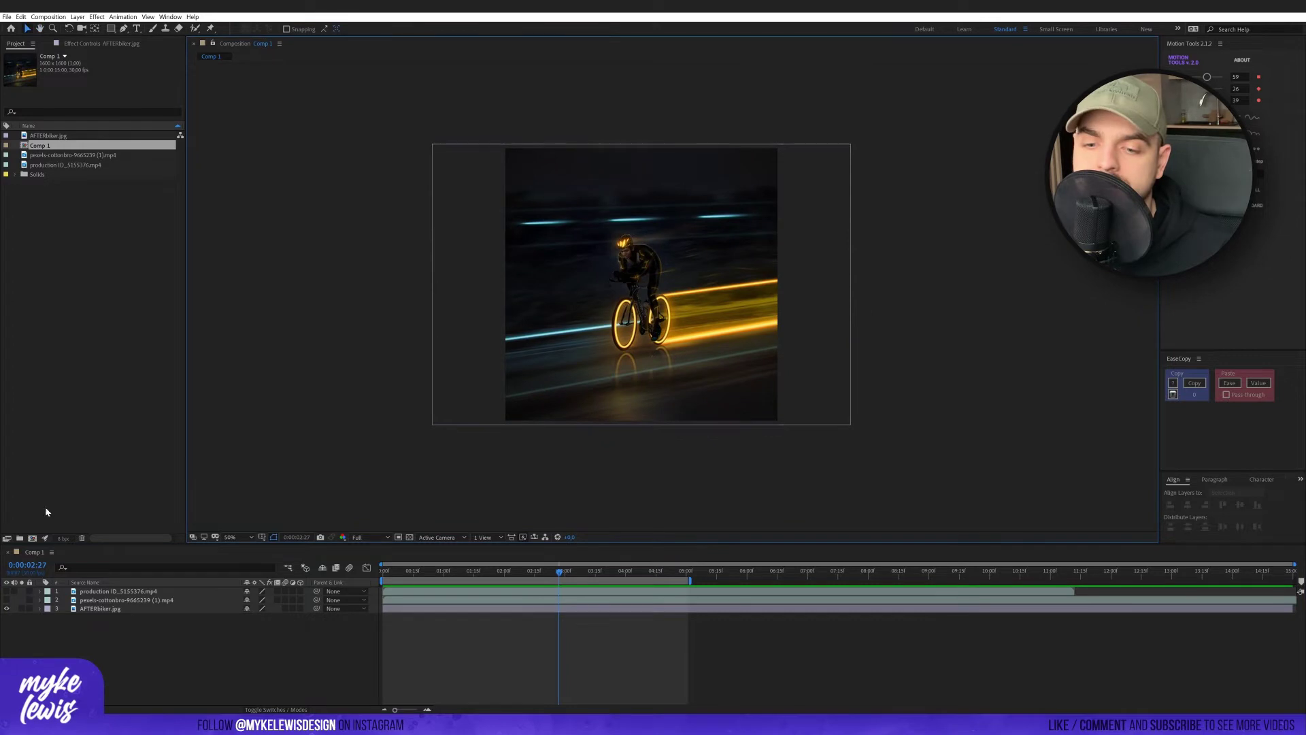
Turn on the pexels-cottonbro dust particle clip and scale it to 76% so it covers the composition.
click(126, 599)
click(7, 599)
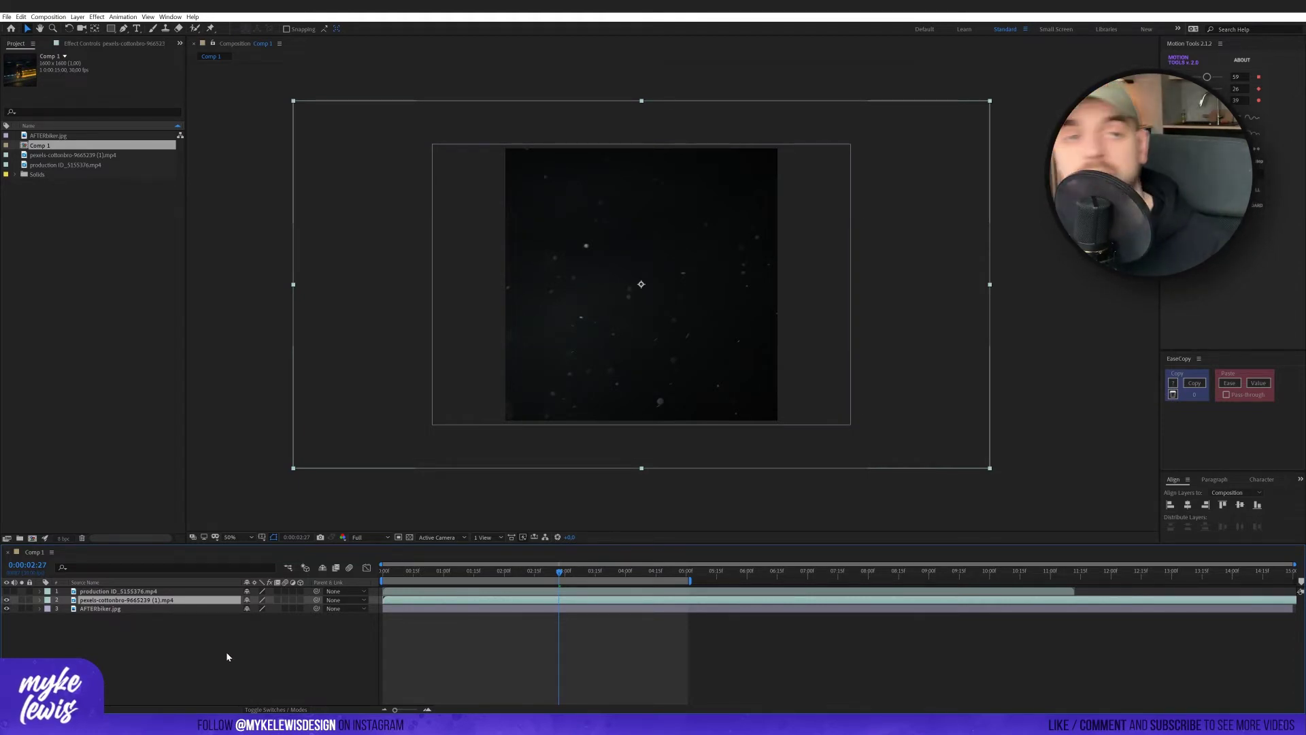
key(s)
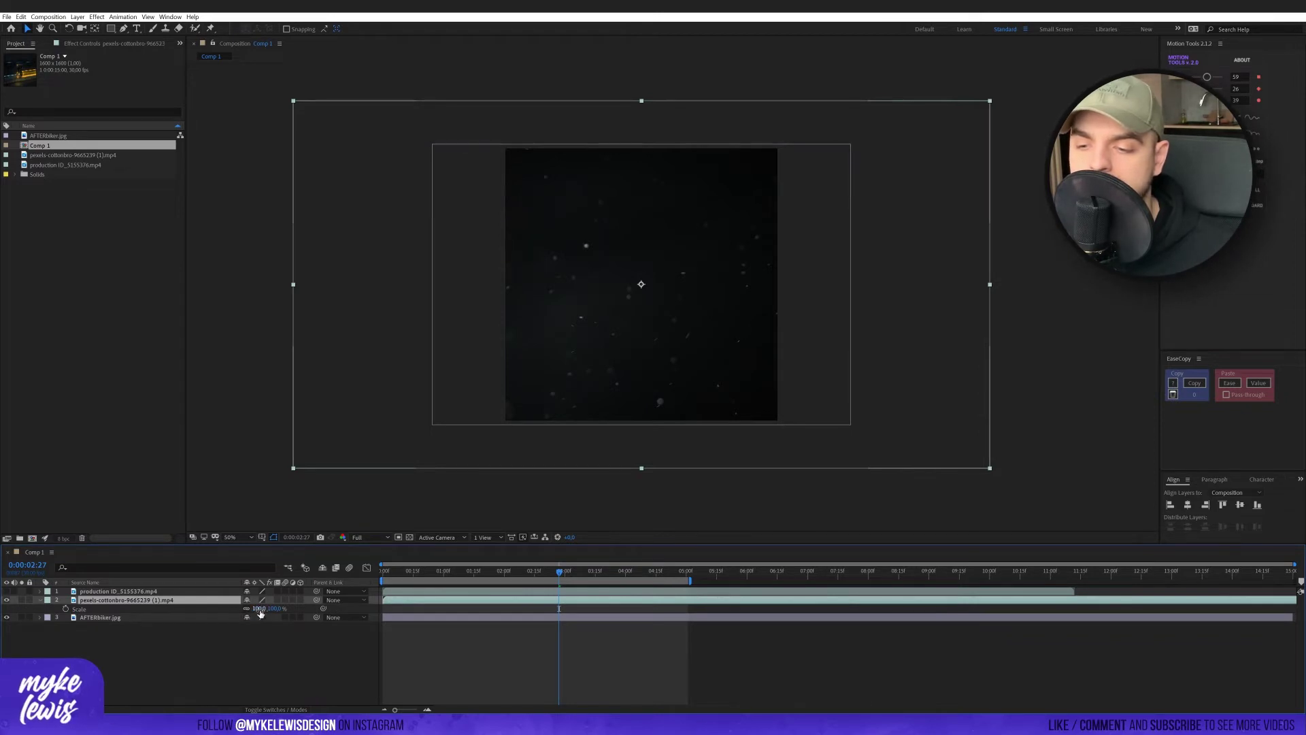
text(70)
key(Return)
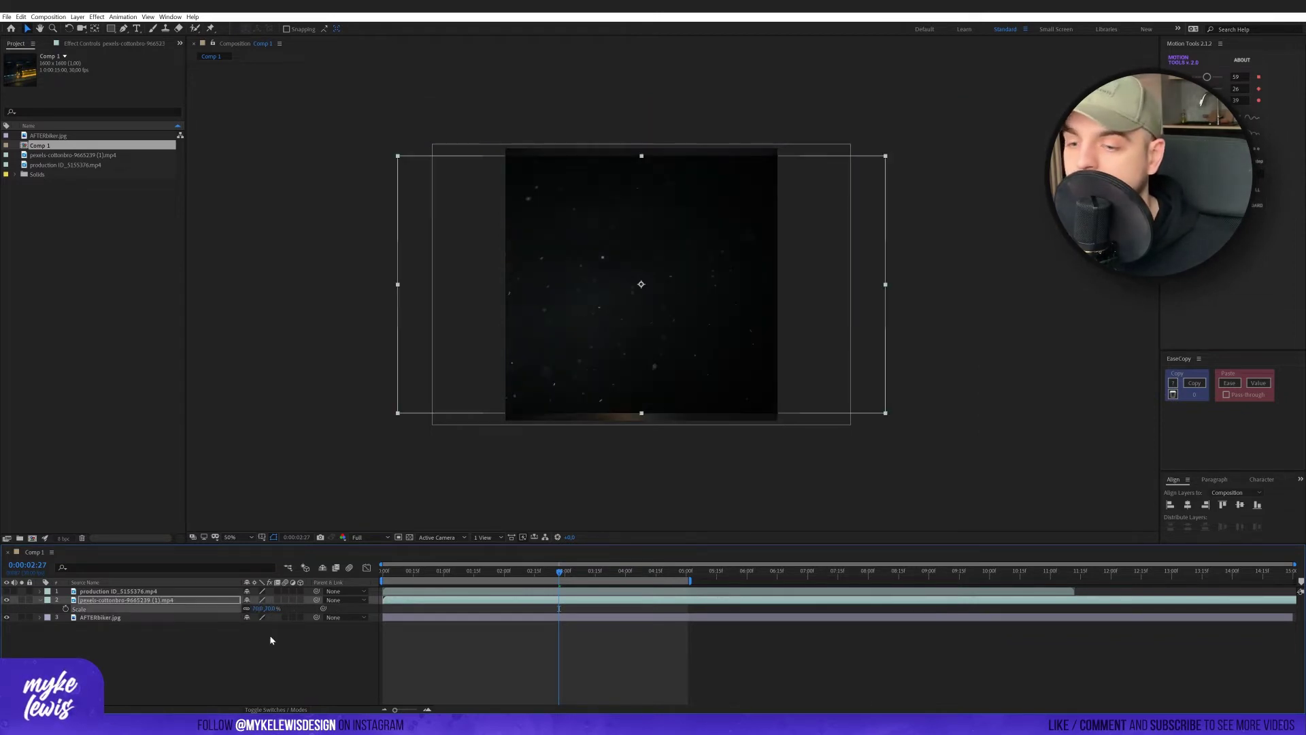
mouse_move(258, 608)
mouse_down()
mouse_move(270, 608)
mouse_move(259, 608)
mouse_up()
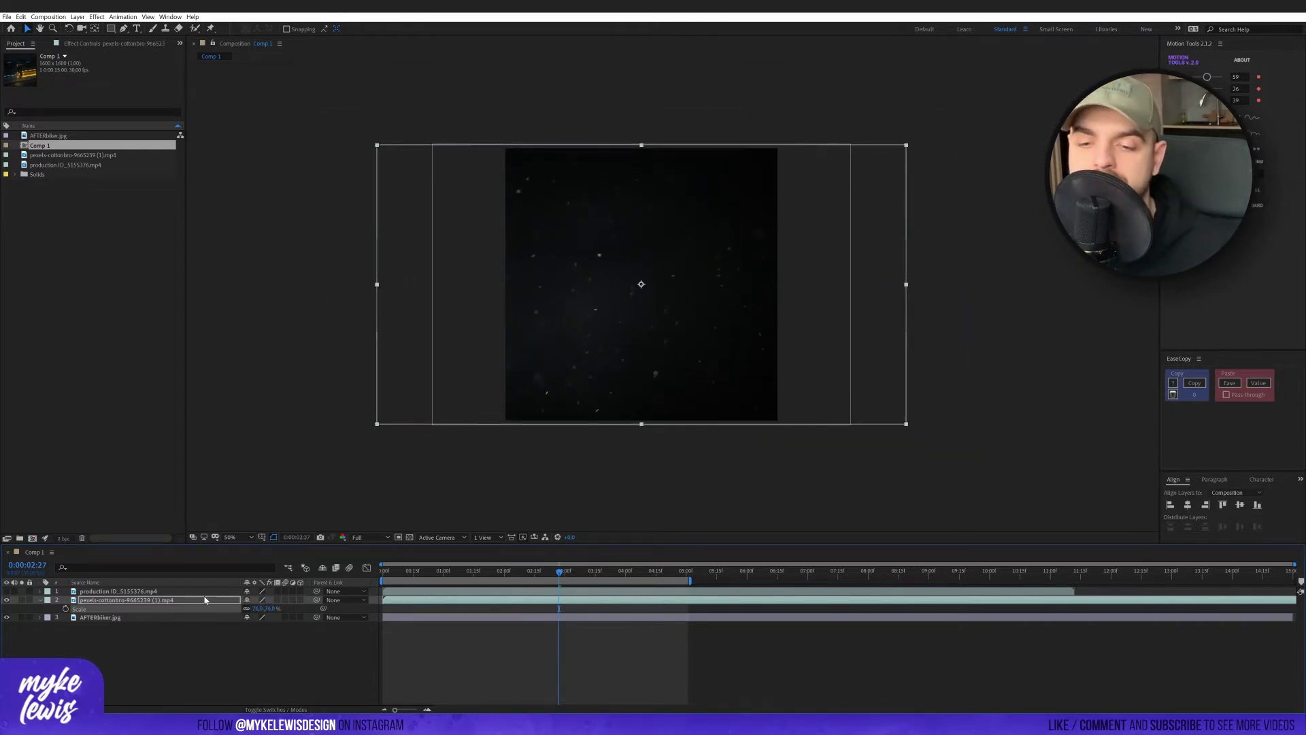
click(40, 600)
Move the production ID sparks clip below the dust particle clip, hide the dust clip and keep the sparks visible.
click(7, 591)
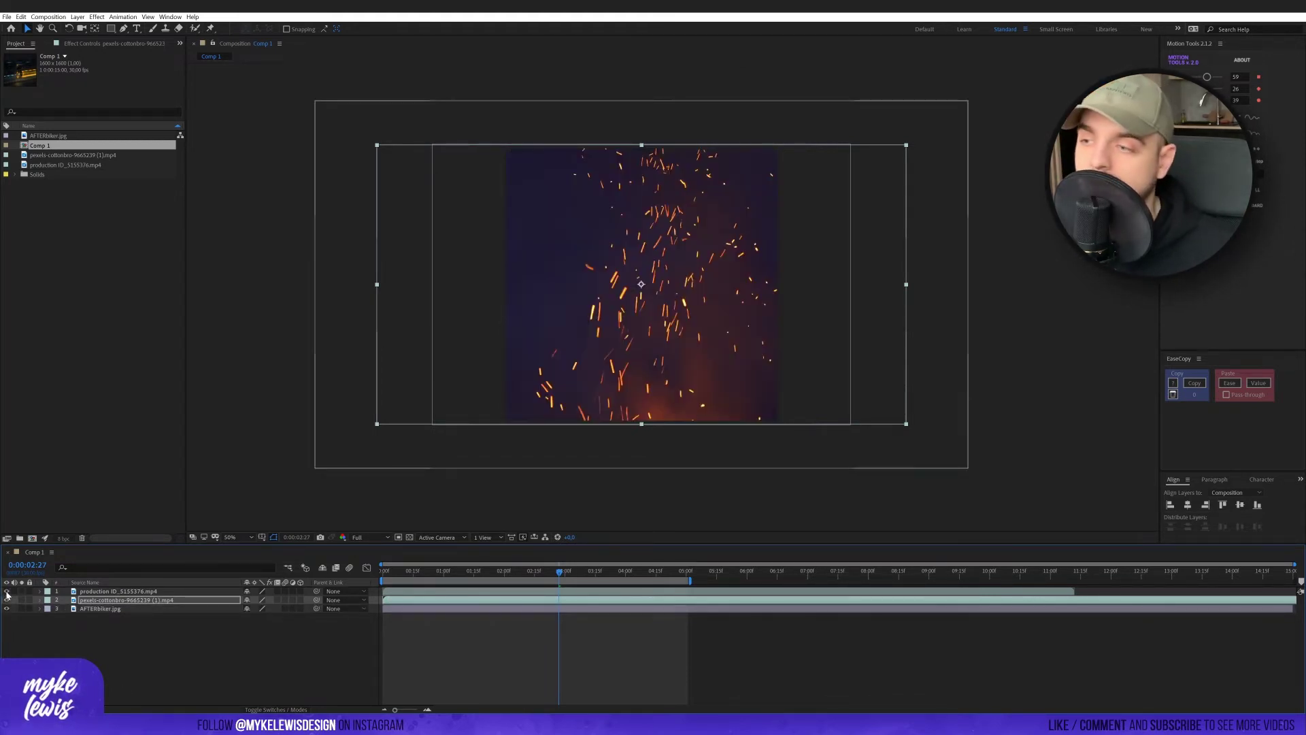
click(116, 591)
drag(7, 591, 7, 600)
drag(119, 592, 145, 602)
scroll(737, 321, up, 2)
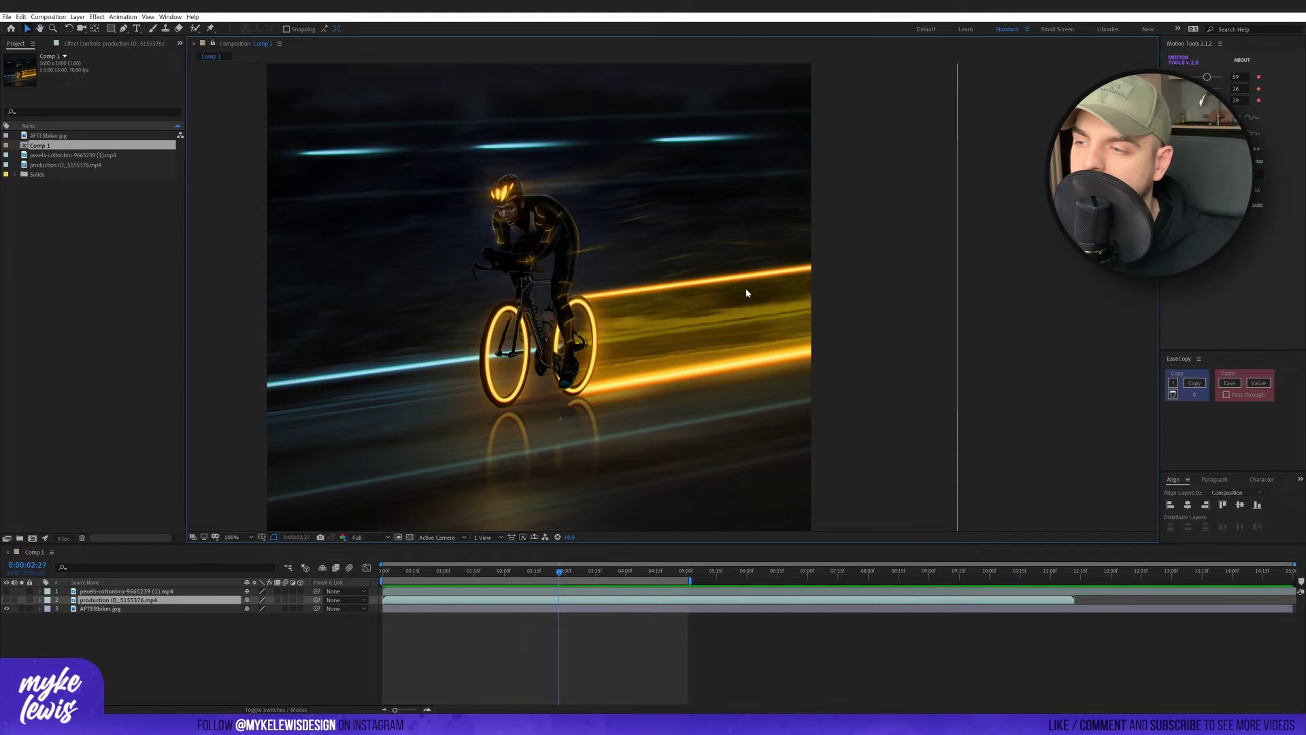
click(7, 600)
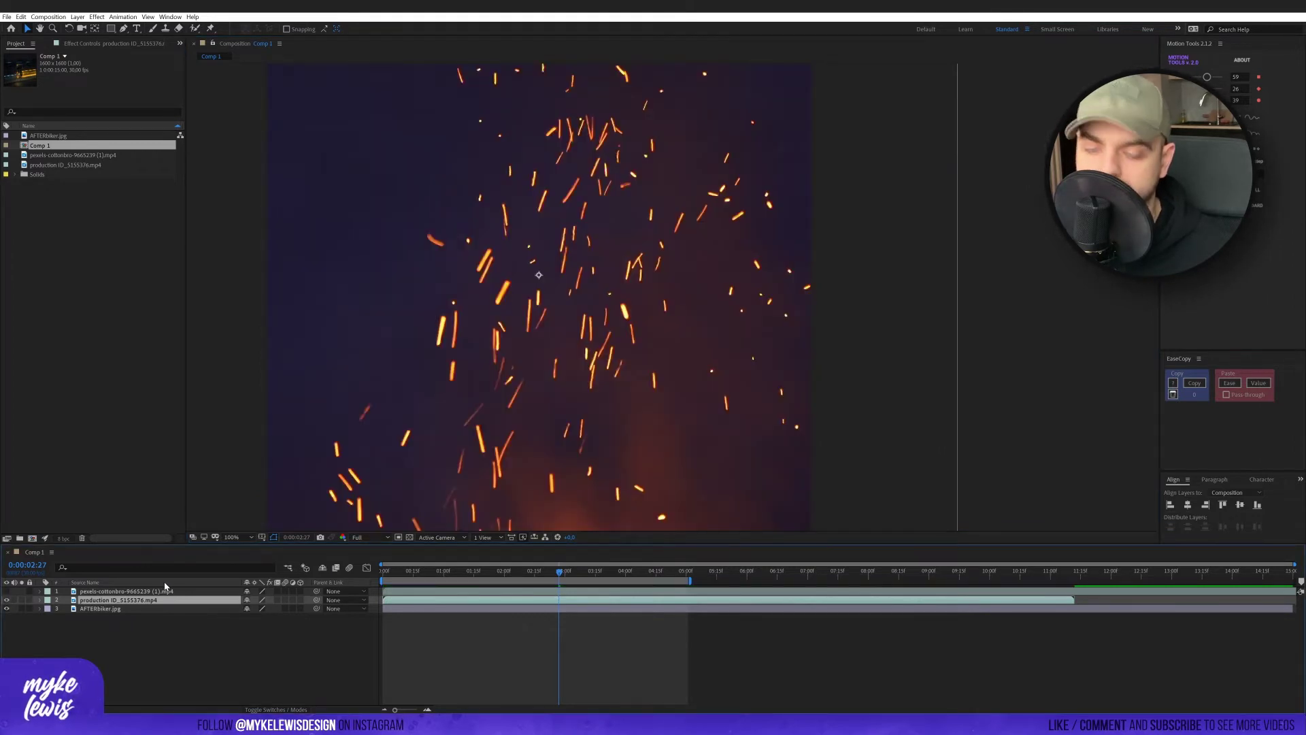
Rotate the sparks clip by 90° so the sparks travel horizontally.
key(r)
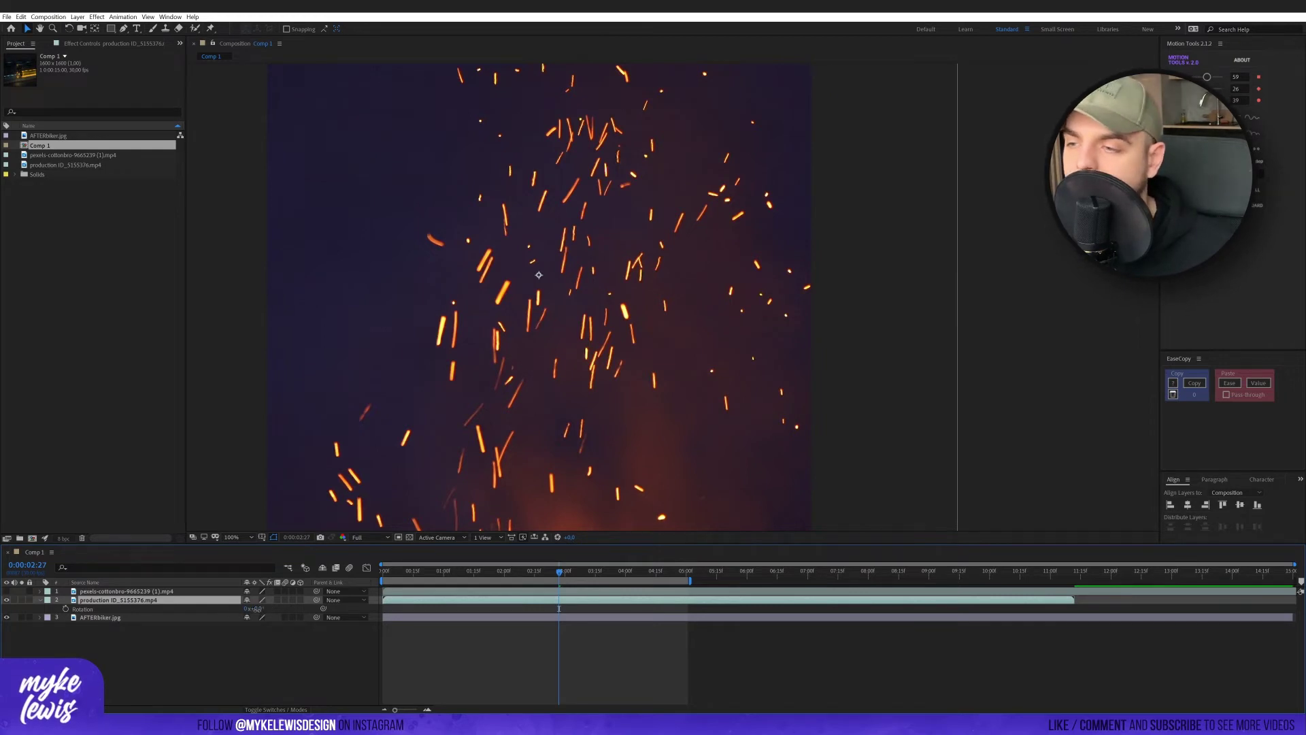
key(Return)
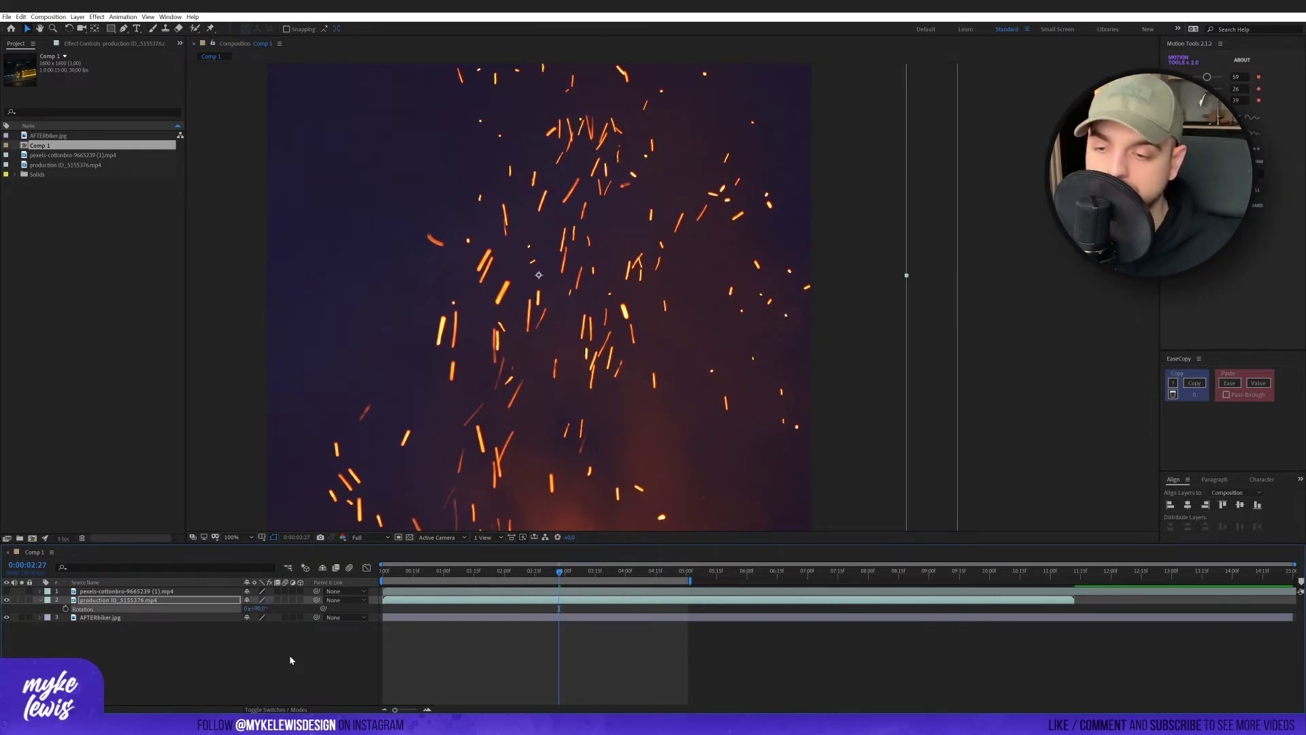
key(comma)
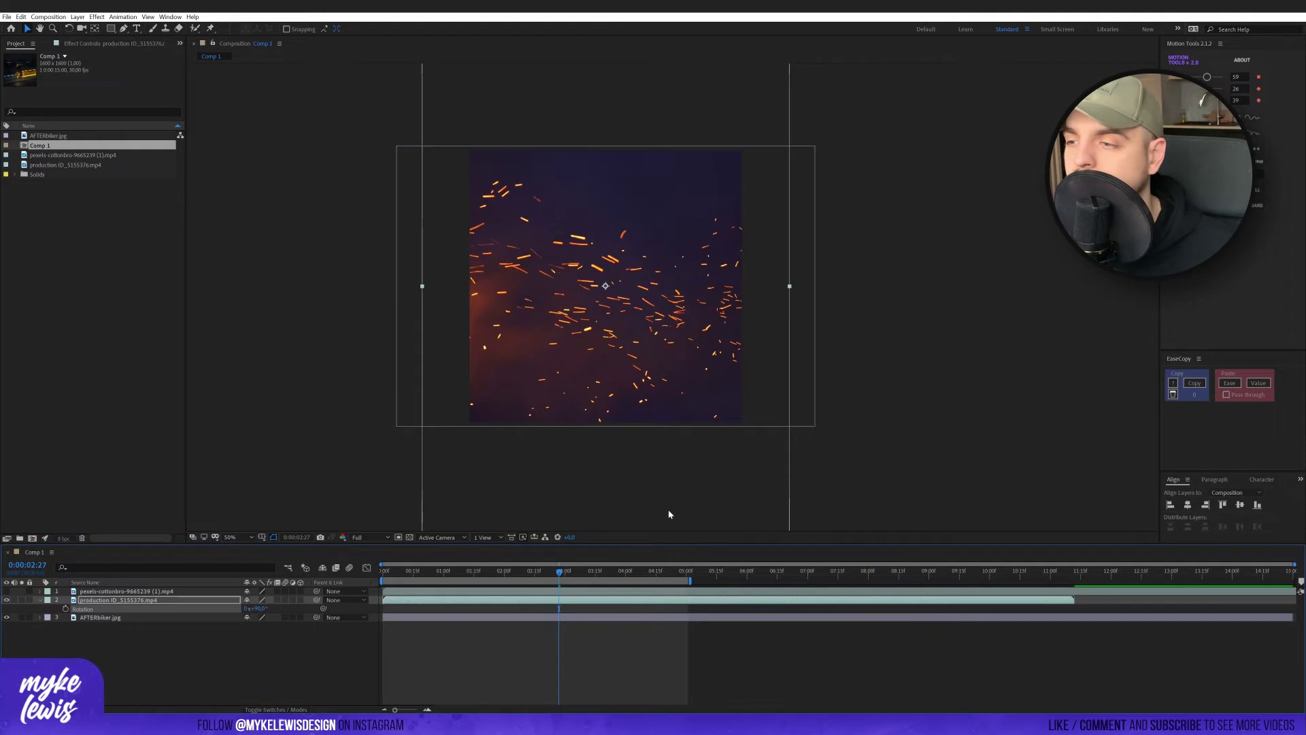
Scale the sparks clip to 32% and position it over the yellow trail behind the rear wheel.
key(s)
drag(258, 609, 232, 609)
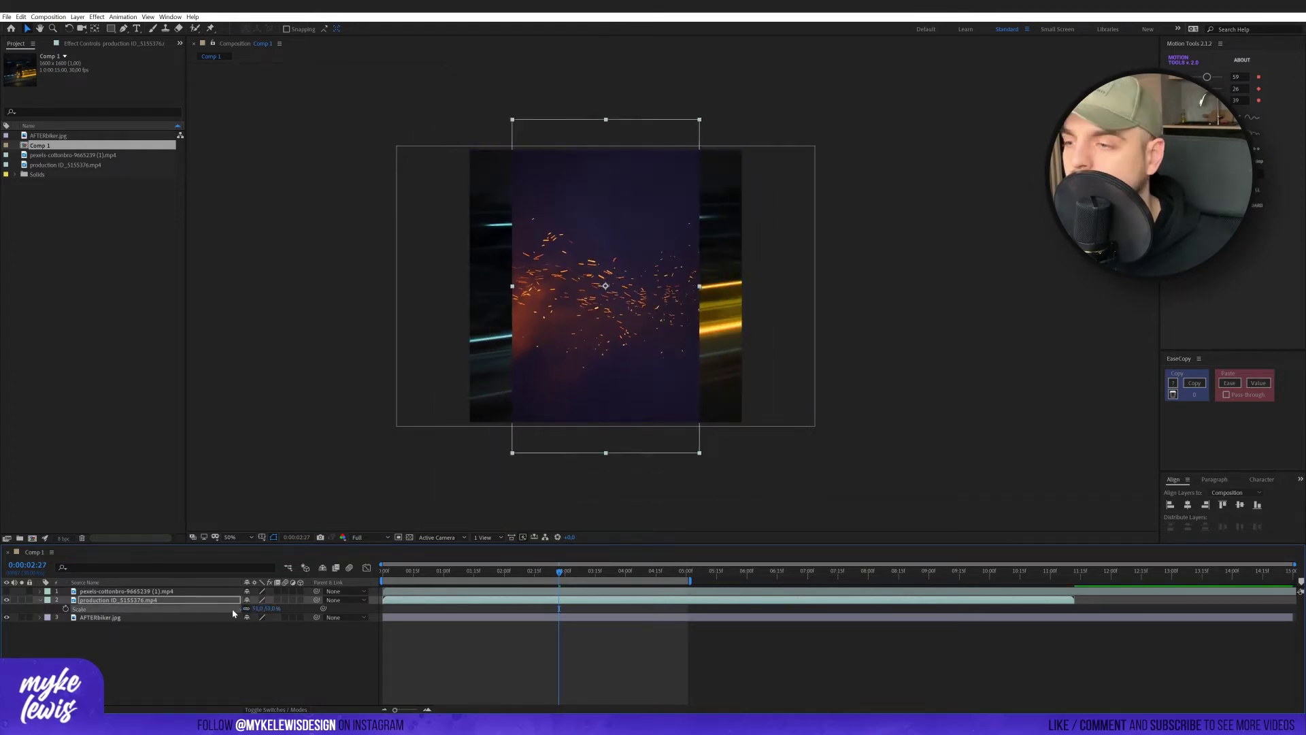
drag(255, 607, 231, 607)
scroll(621, 281, up, 2)
drag(652, 325, 777, 357)
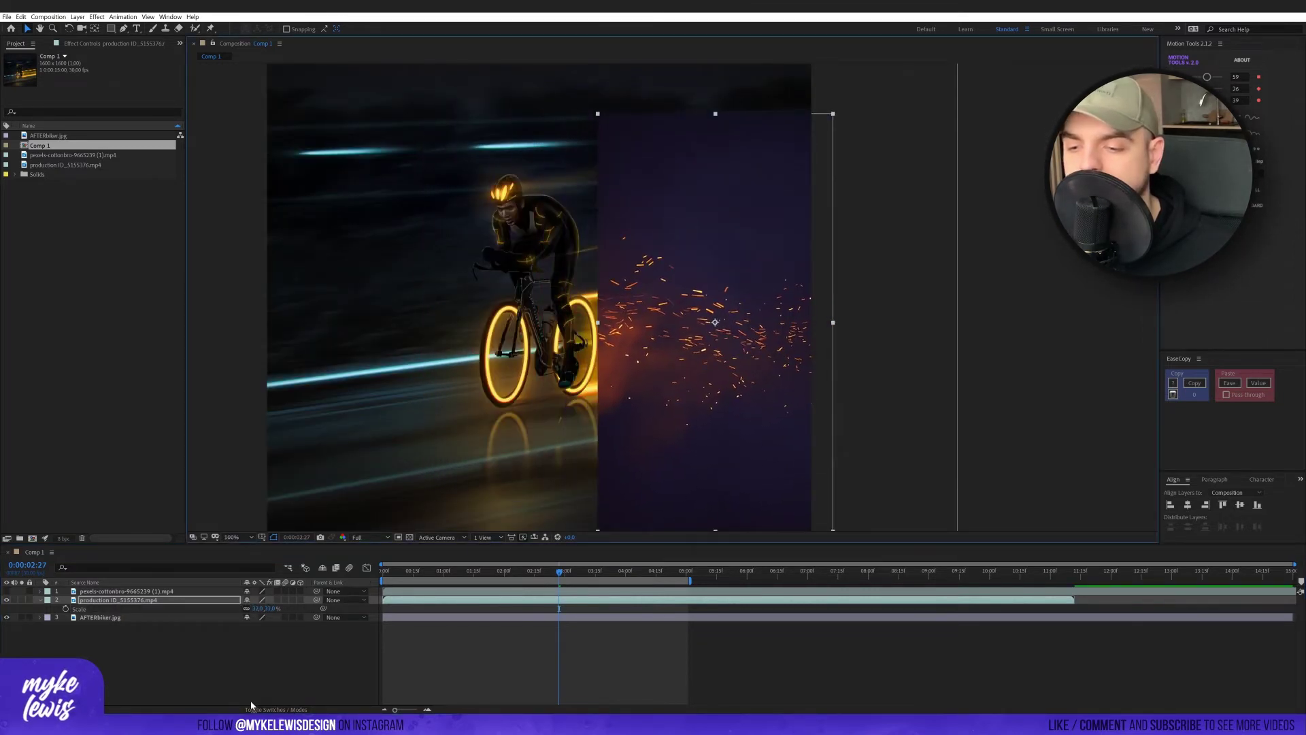
Set the sparks clip's blend mode to Screen and shift it slightly down over the yellow trail.
click(270, 709)
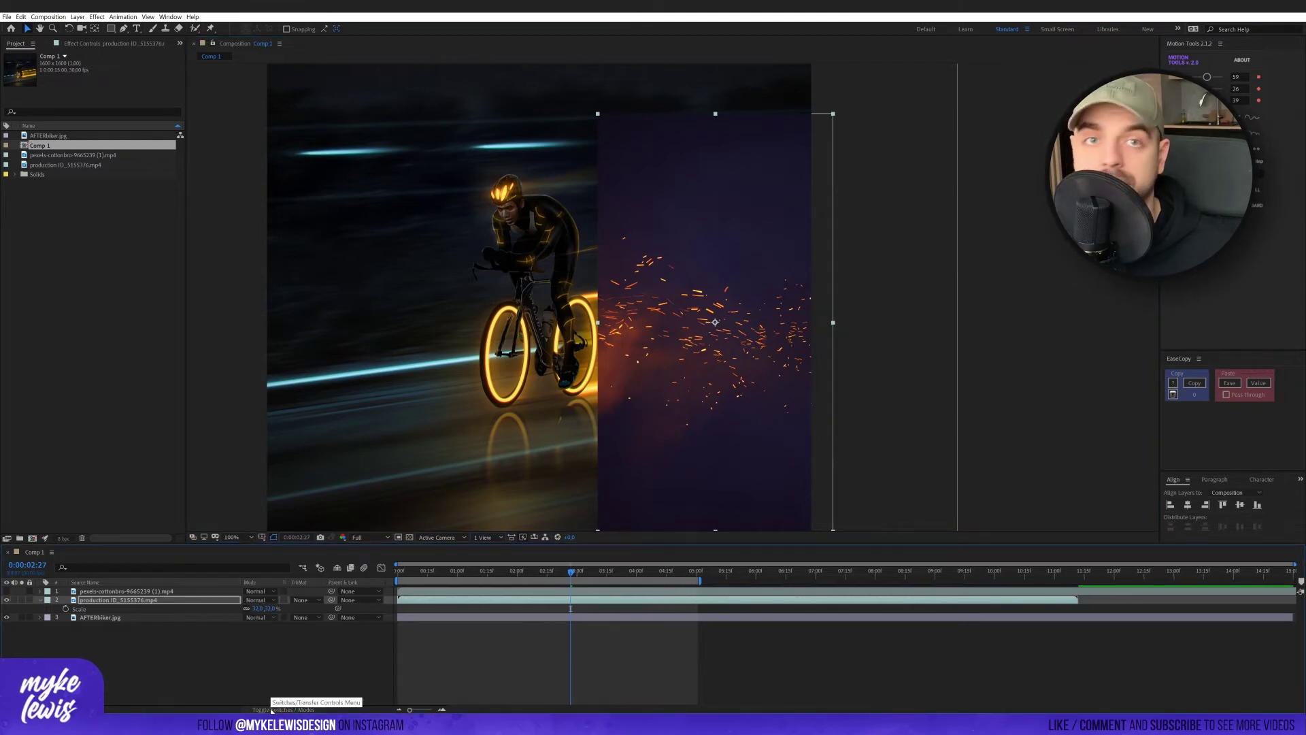
click(248, 601)
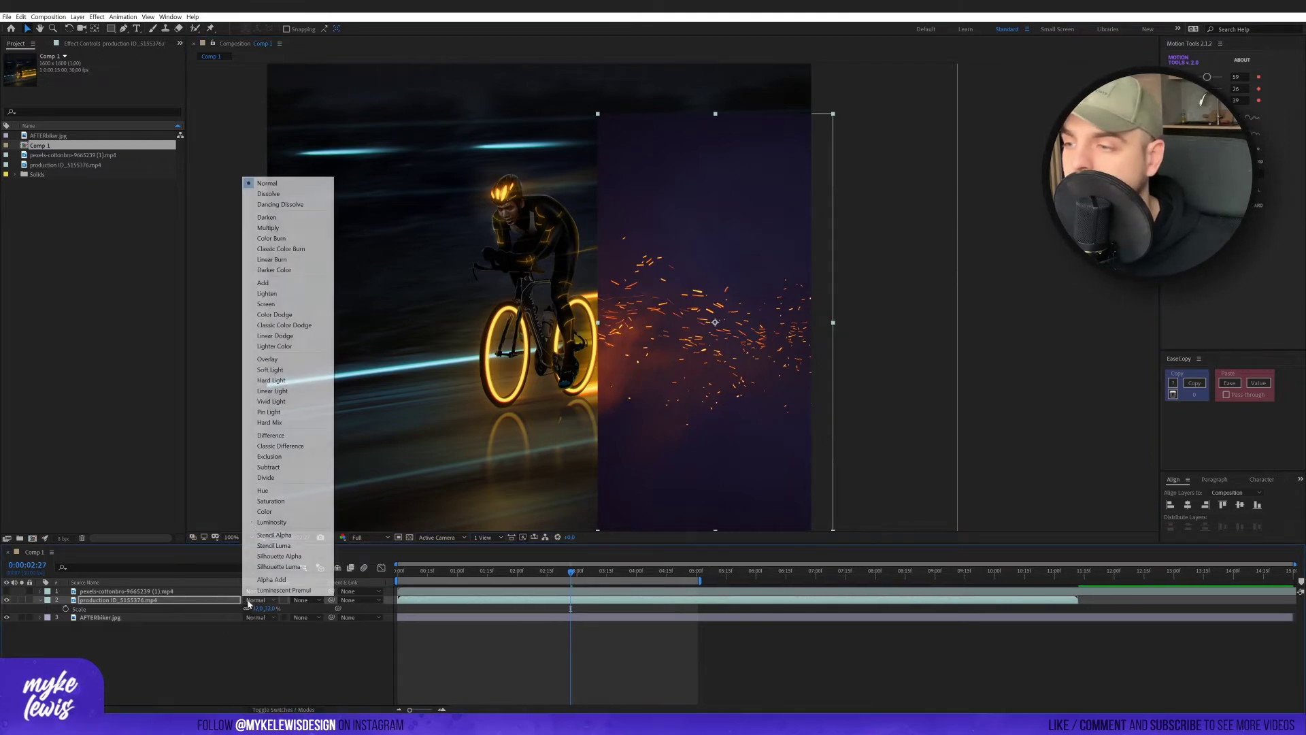
click(266, 304)
drag(666, 295, 662, 314)
Add a Levels effect to the sparks clip and raise its input black to about 40.
click(100, 45)
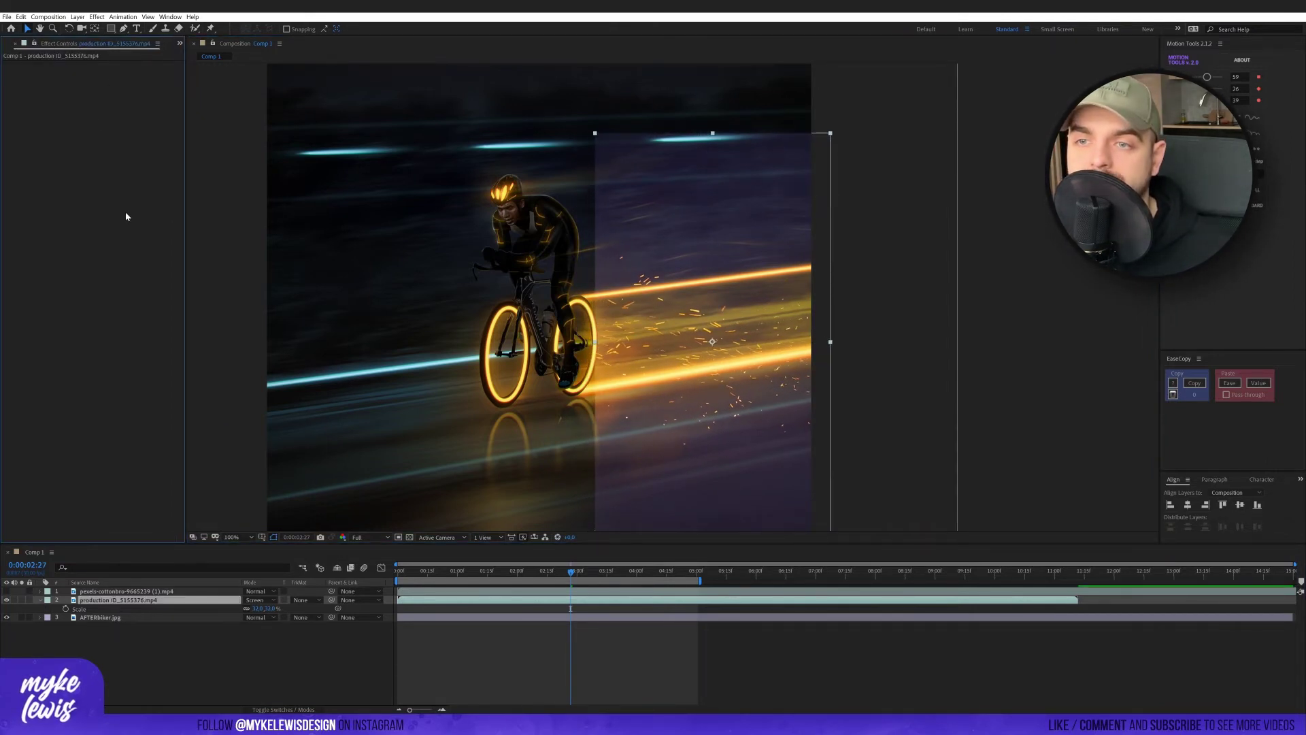
click(96, 16)
mouse_move(138, 138)
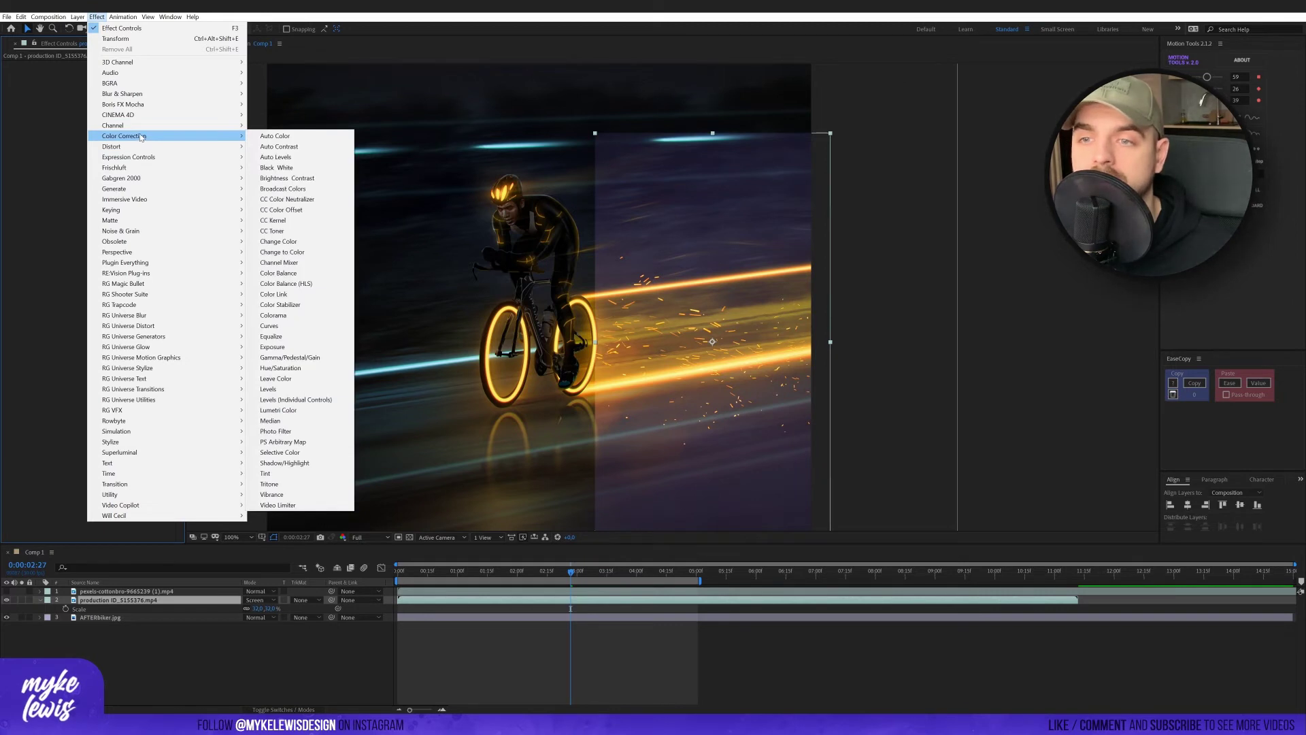
click(268, 389)
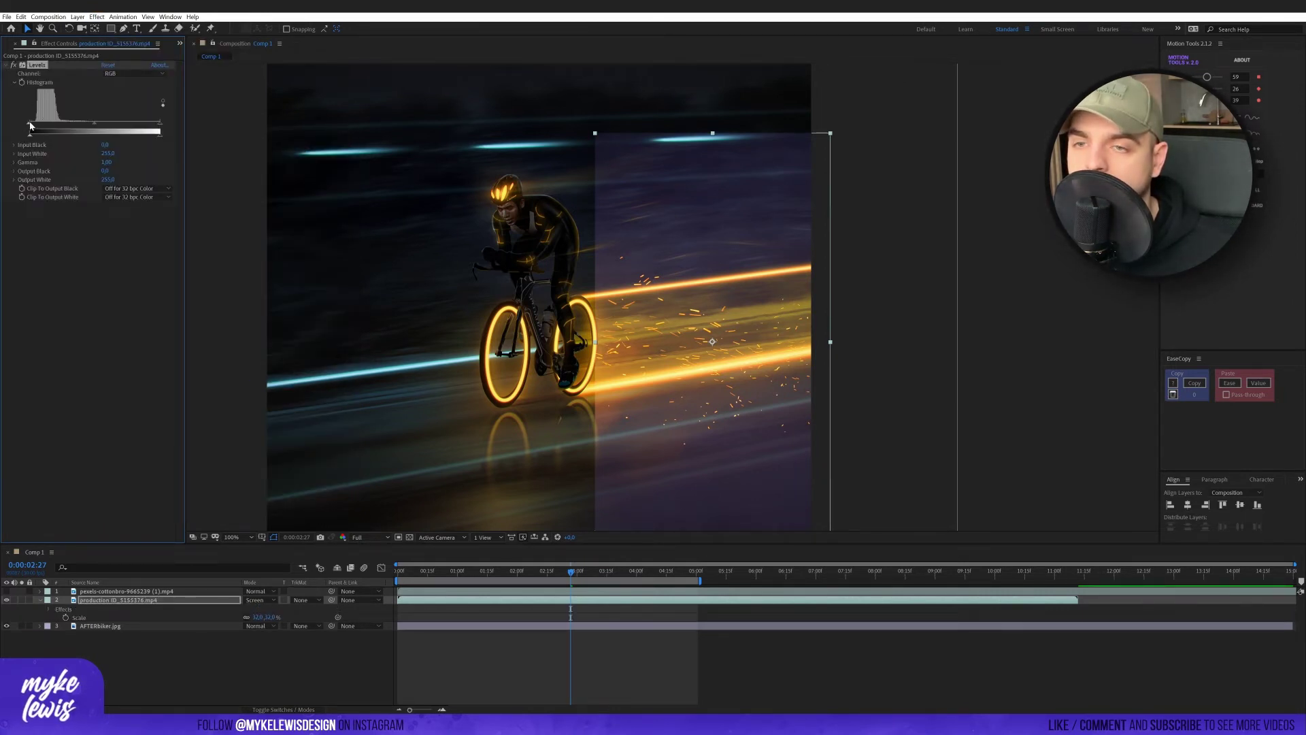
drag(30, 125, 42, 125)
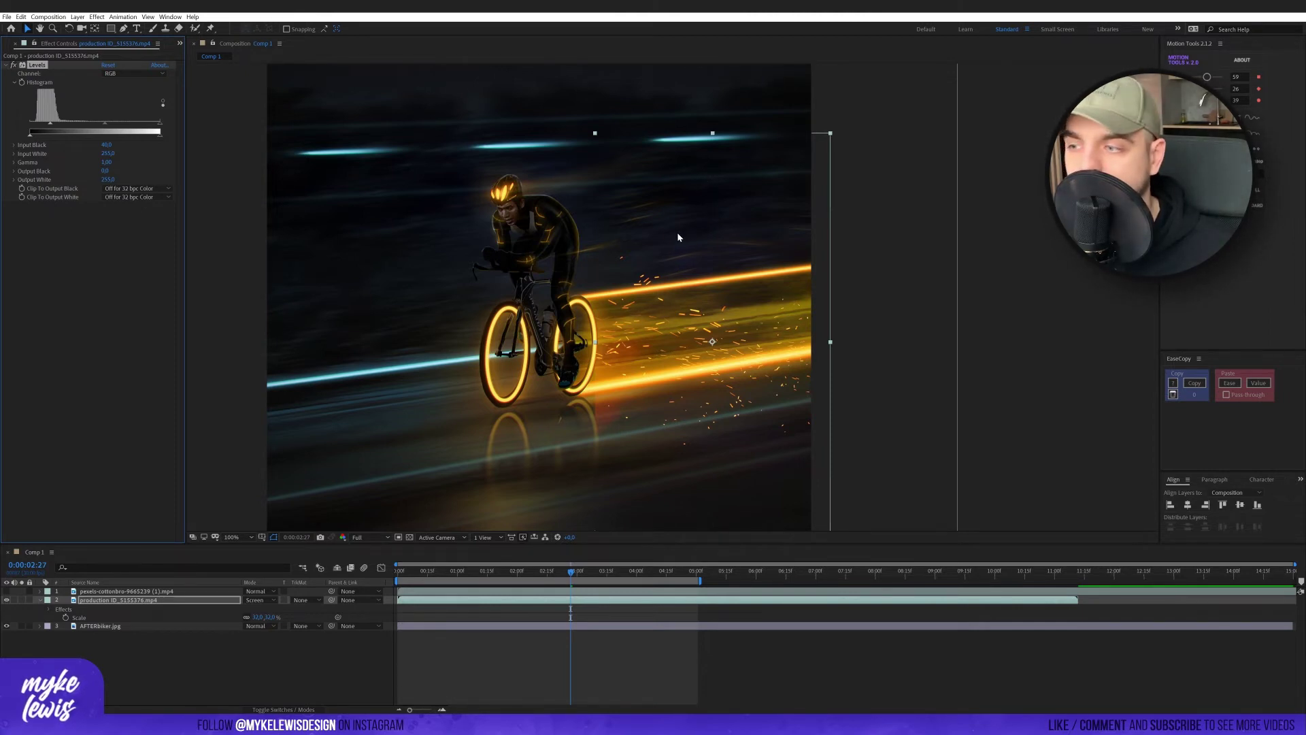
Nudge the sparks clip slightly left and down so it lines up with the trail behind the rear wheel.
key(Left)
key(Left)
key(Left)
key(Down)
key(Down)
key(Down)
key(Down)
key(Down)
key(Down)
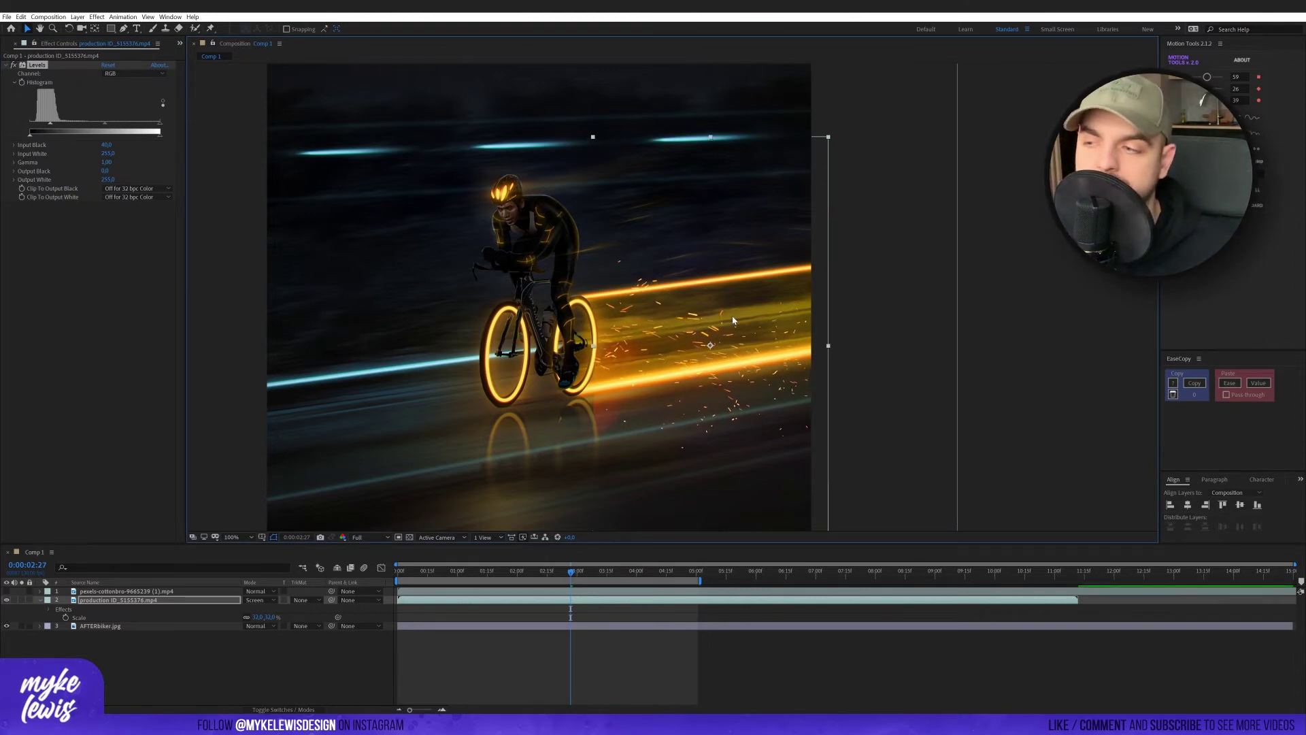
Rotate the sparks clip slightly counter-clockwise to follow the slant of the yellow trail, and preview the animation.
key(shift+r)
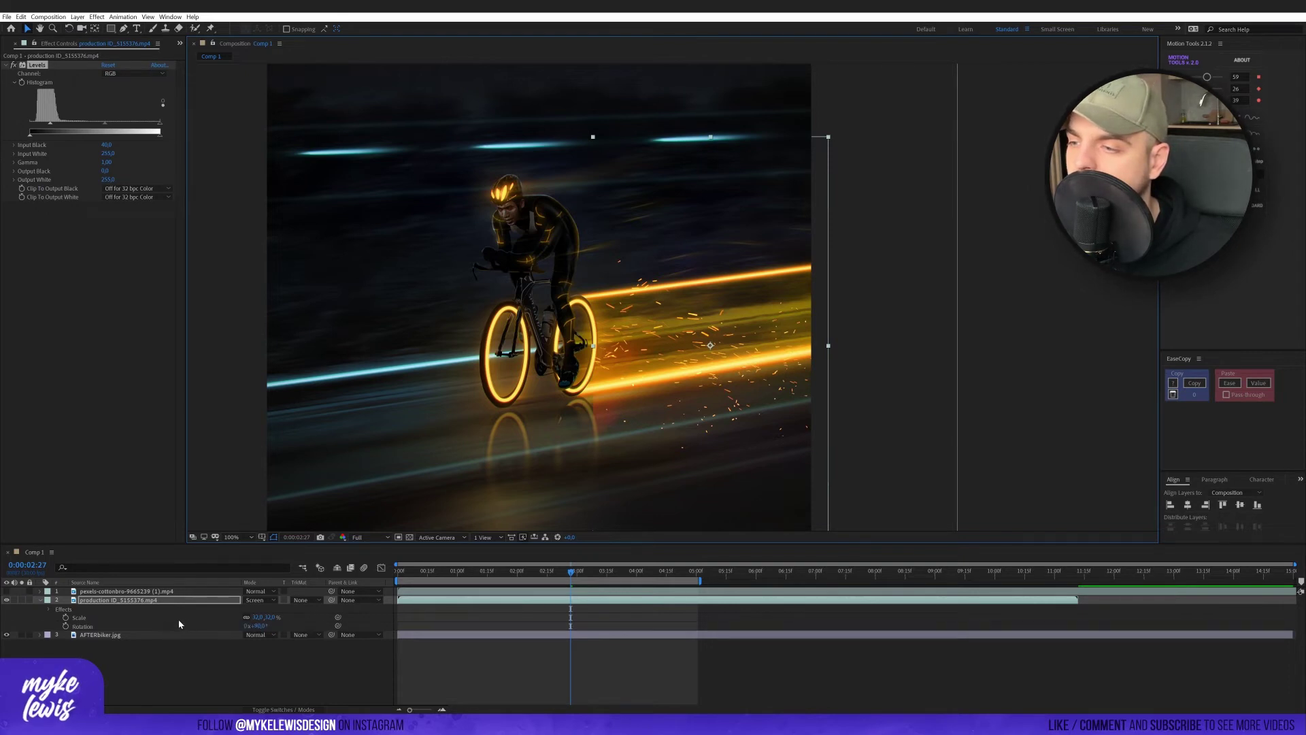
drag(261, 625, 531, 372)
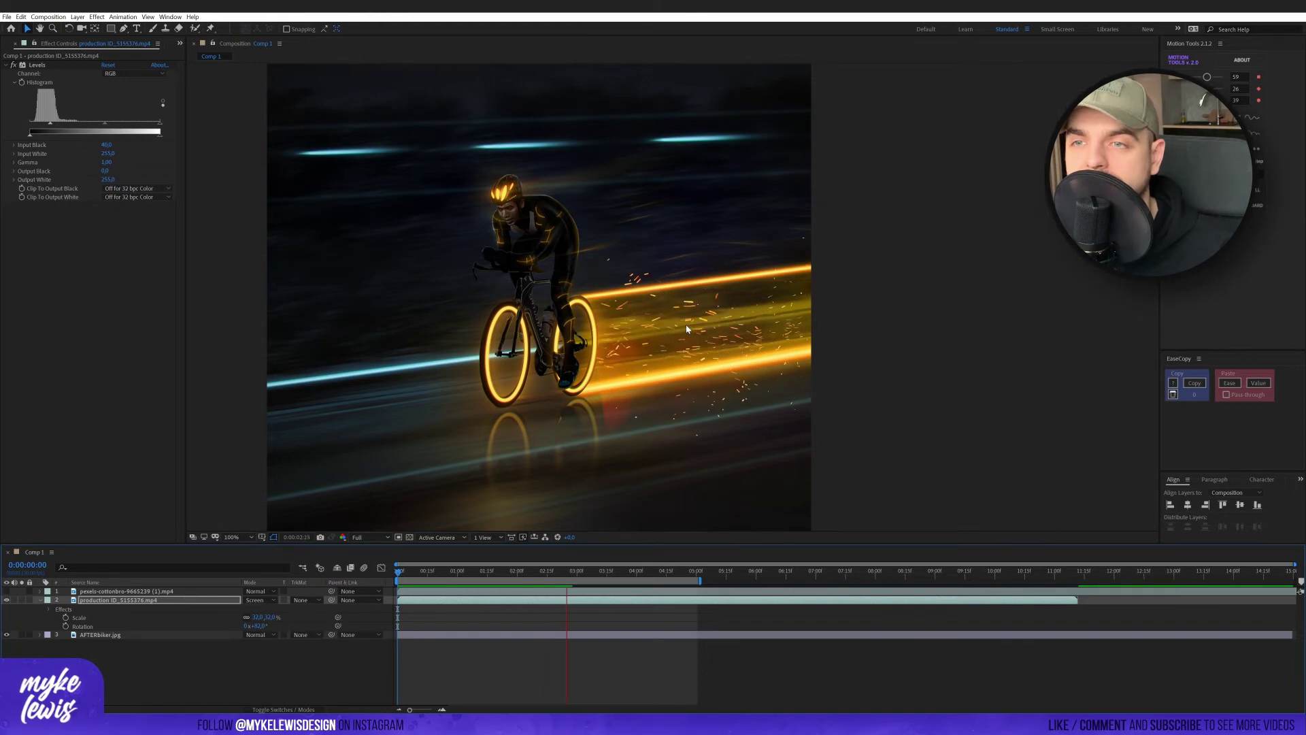
key(space)
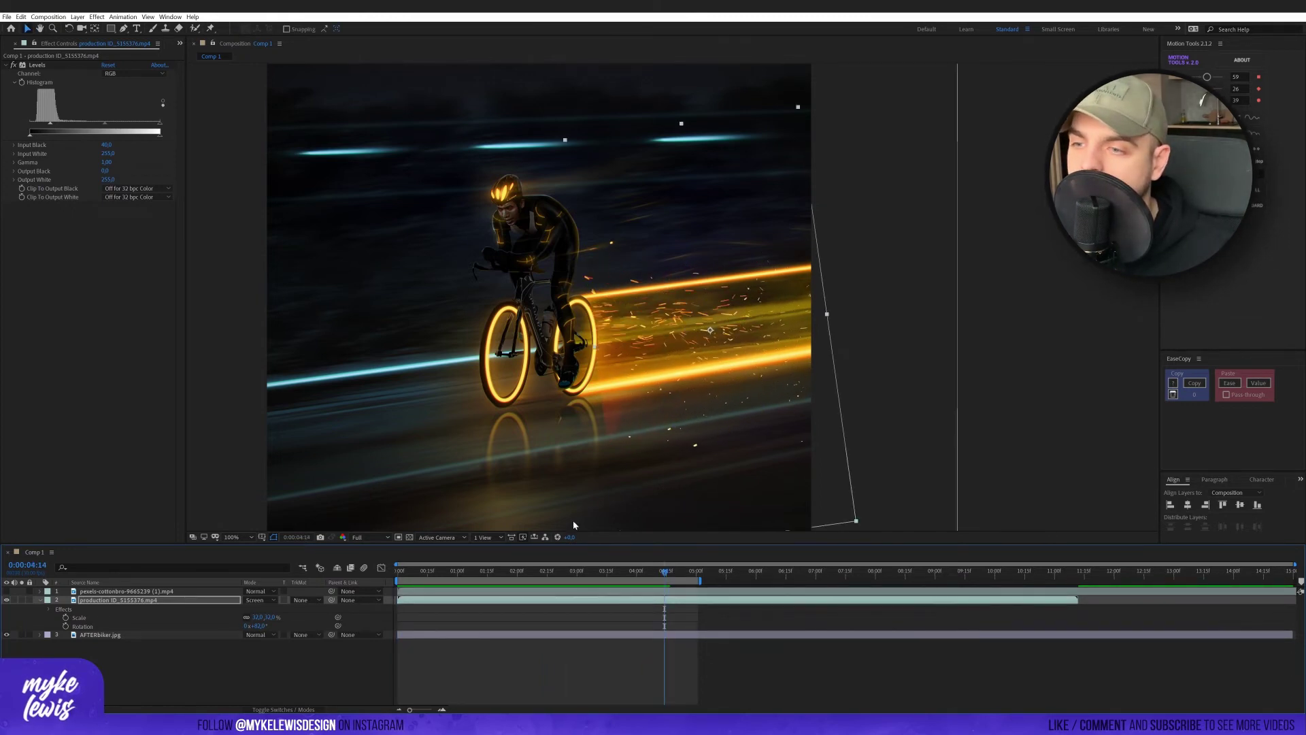
Begin a Pen mask on the sparks clip, tracing the rear wheel's outer edge from its top down to the lower trail.
click(125, 28)
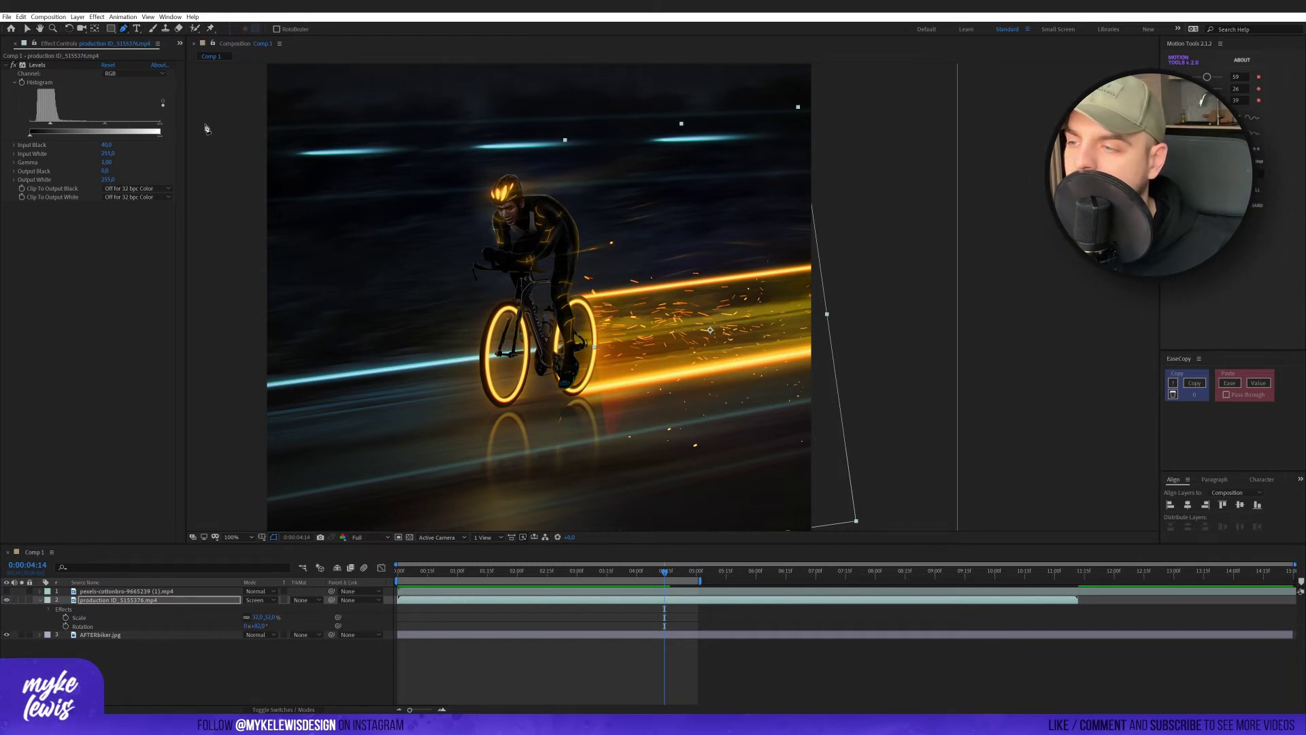
scroll(769, 350, up, 2)
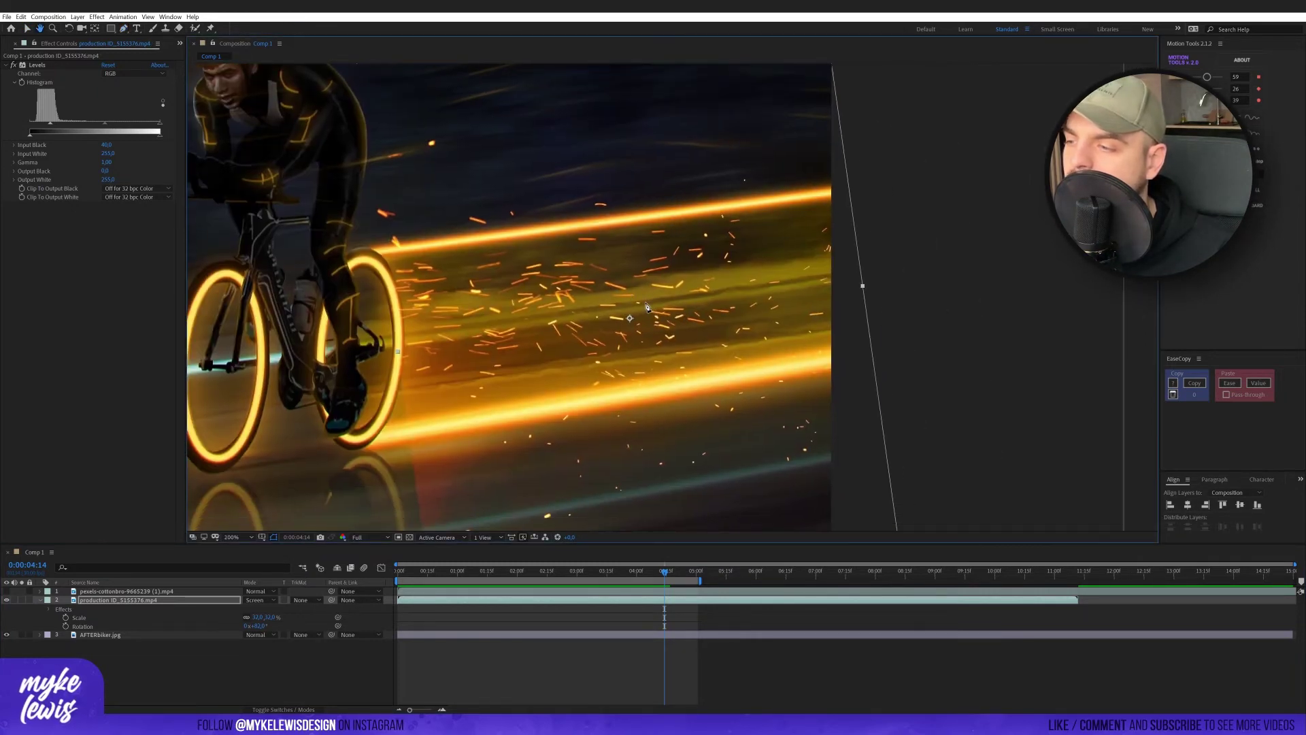
click(373, 254)
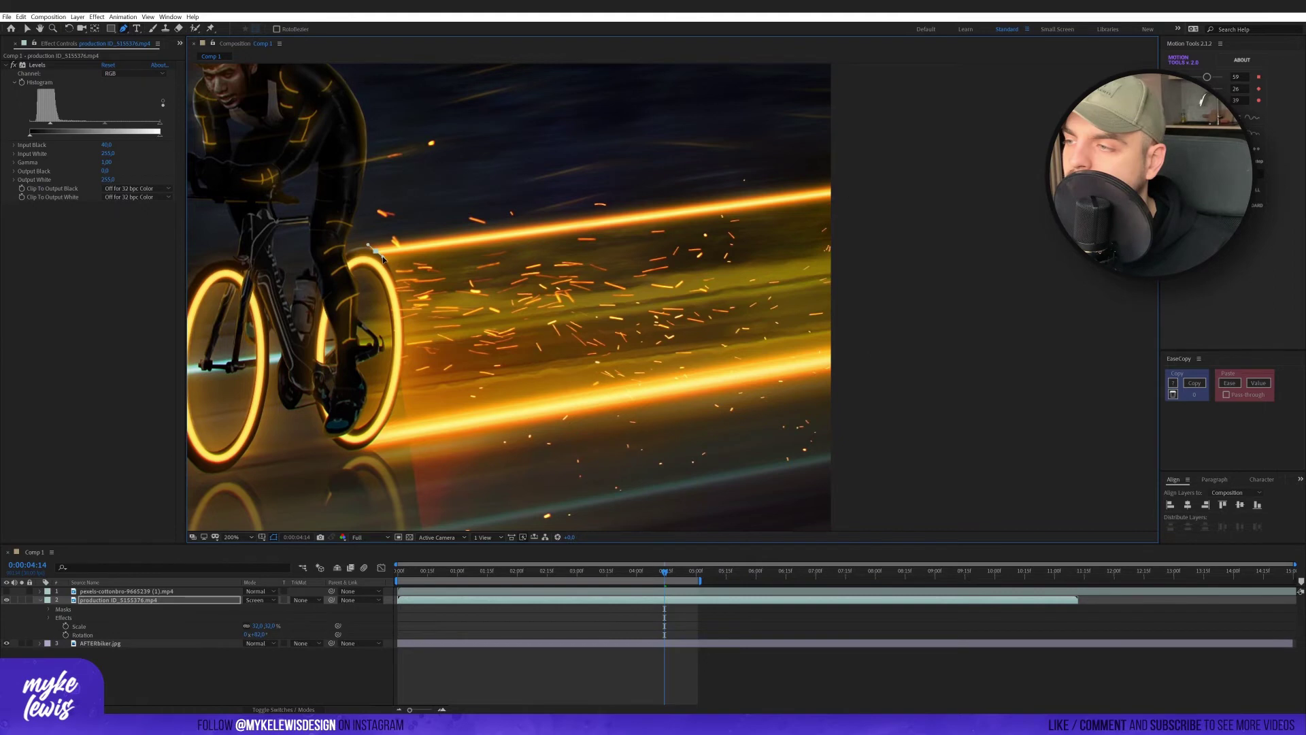
scroll(418, 385, up, 2)
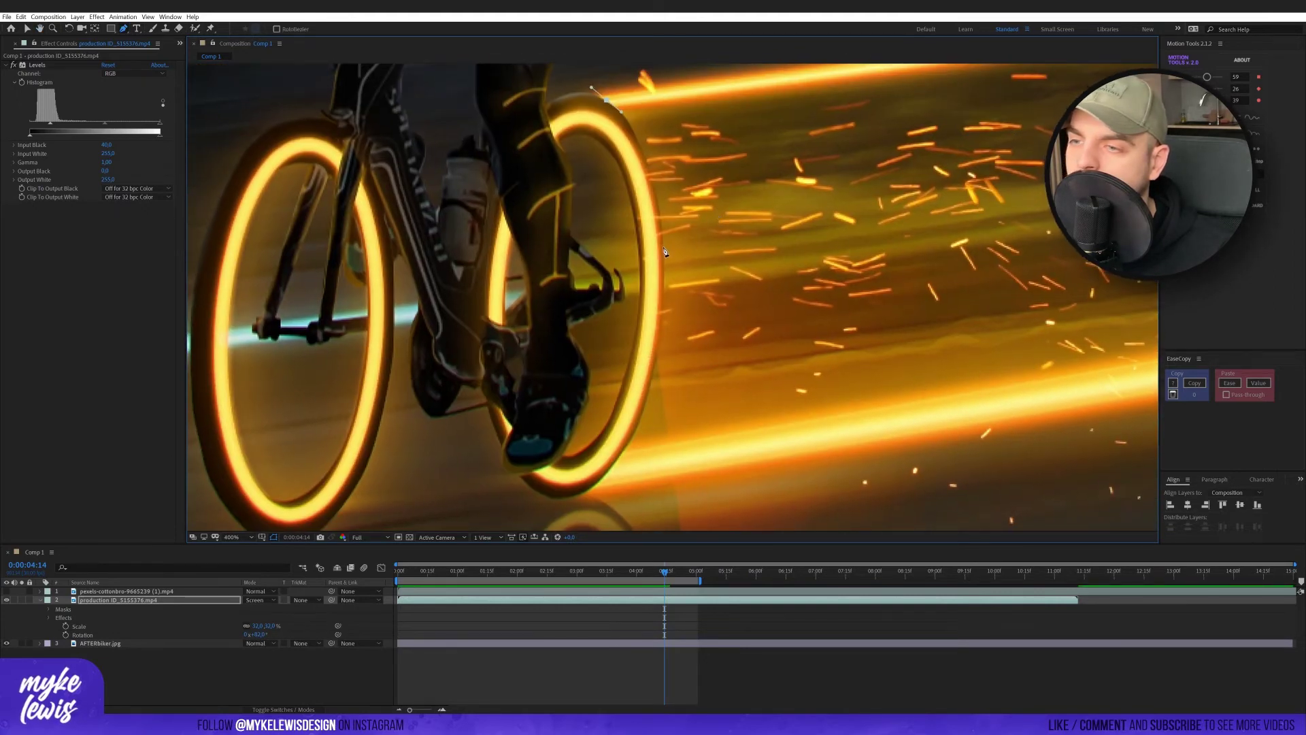
click(665, 253)
click(667, 298)
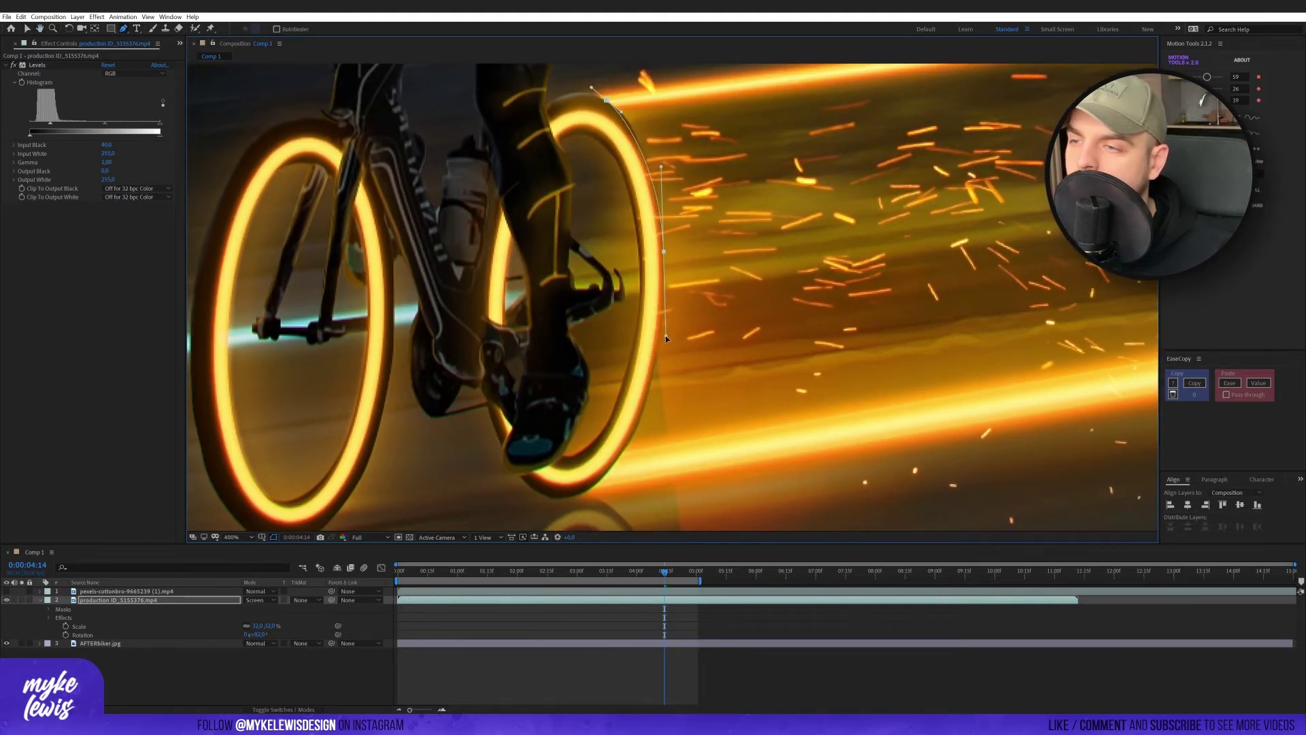
scroll(665, 336, down, 4)
click(627, 340)
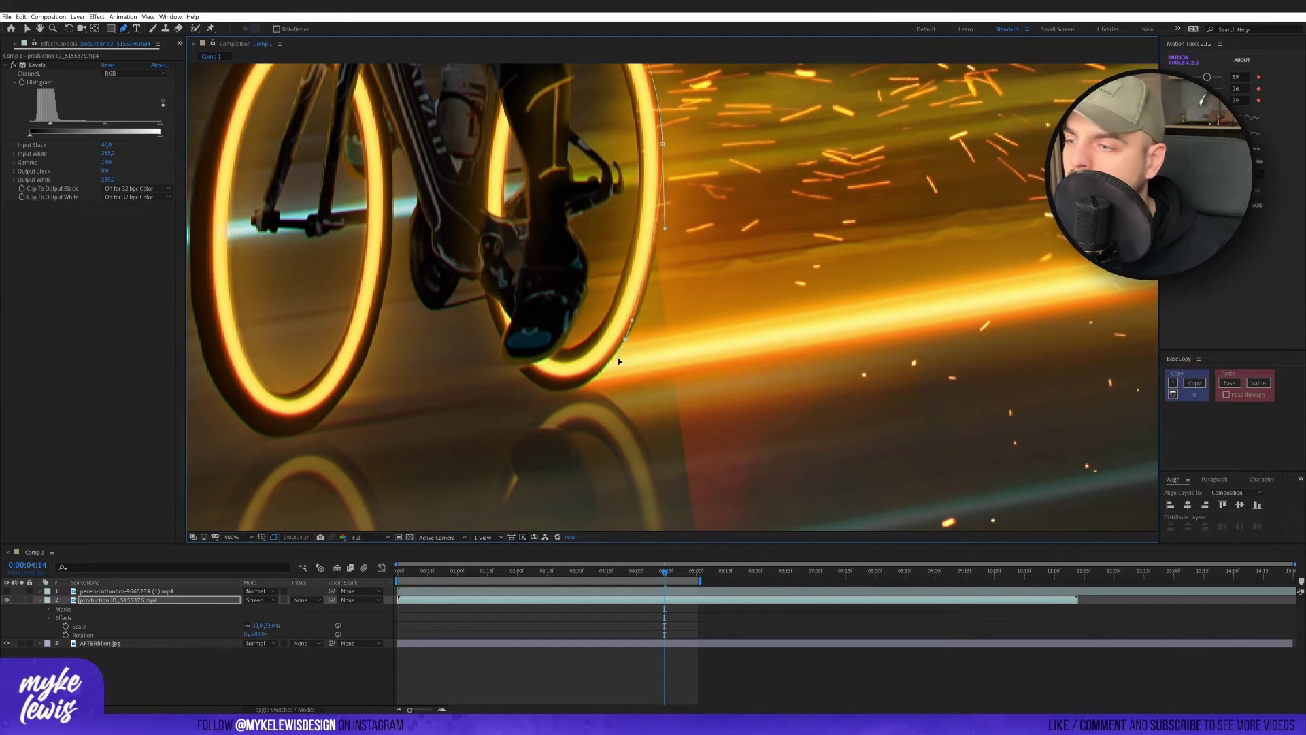
Continue the mask along the lower yellow streak, around the trail's outer end and back above the upper streak, closing it at the wheel's top.
scroll(516, 434, down, 2)
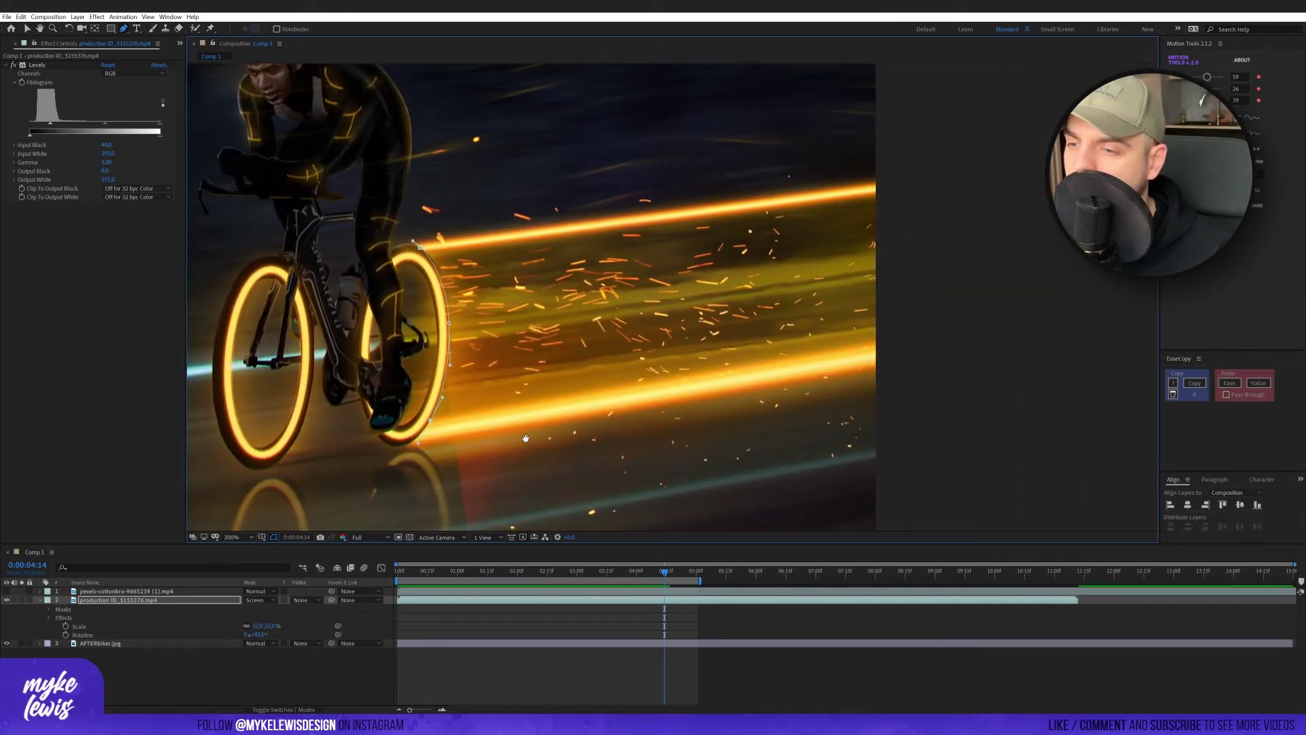
click(516, 430)
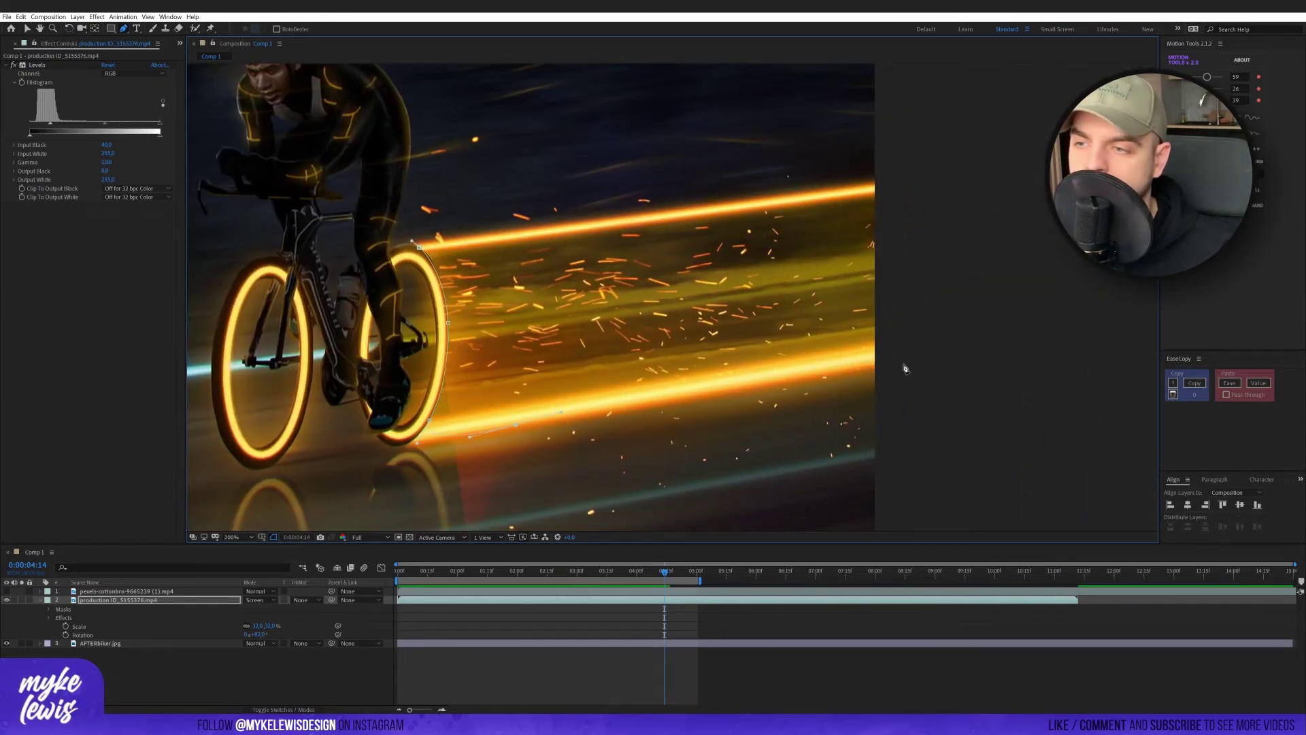
click(842, 399)
drag(955, 156, 929, 130)
drag(760, 122, 614, 147)
drag(426, 187, 404, 204)
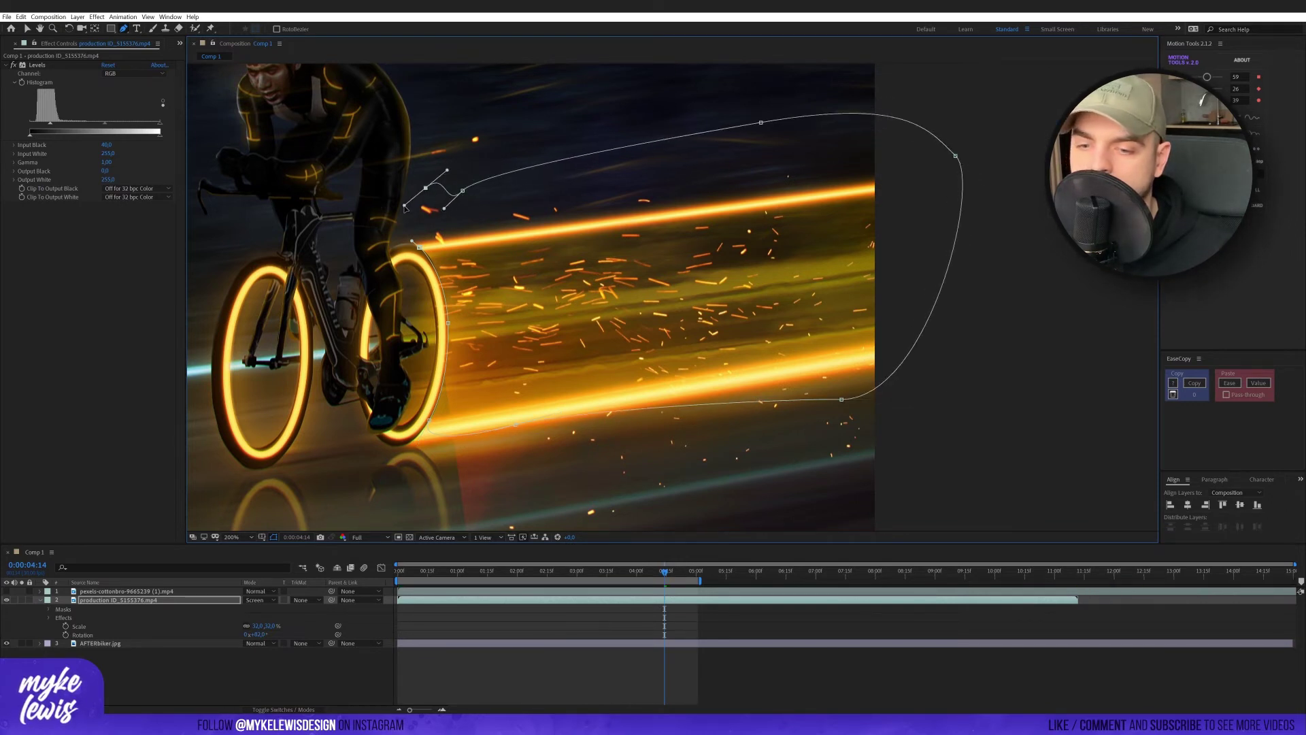
click(412, 243)
key(comma)
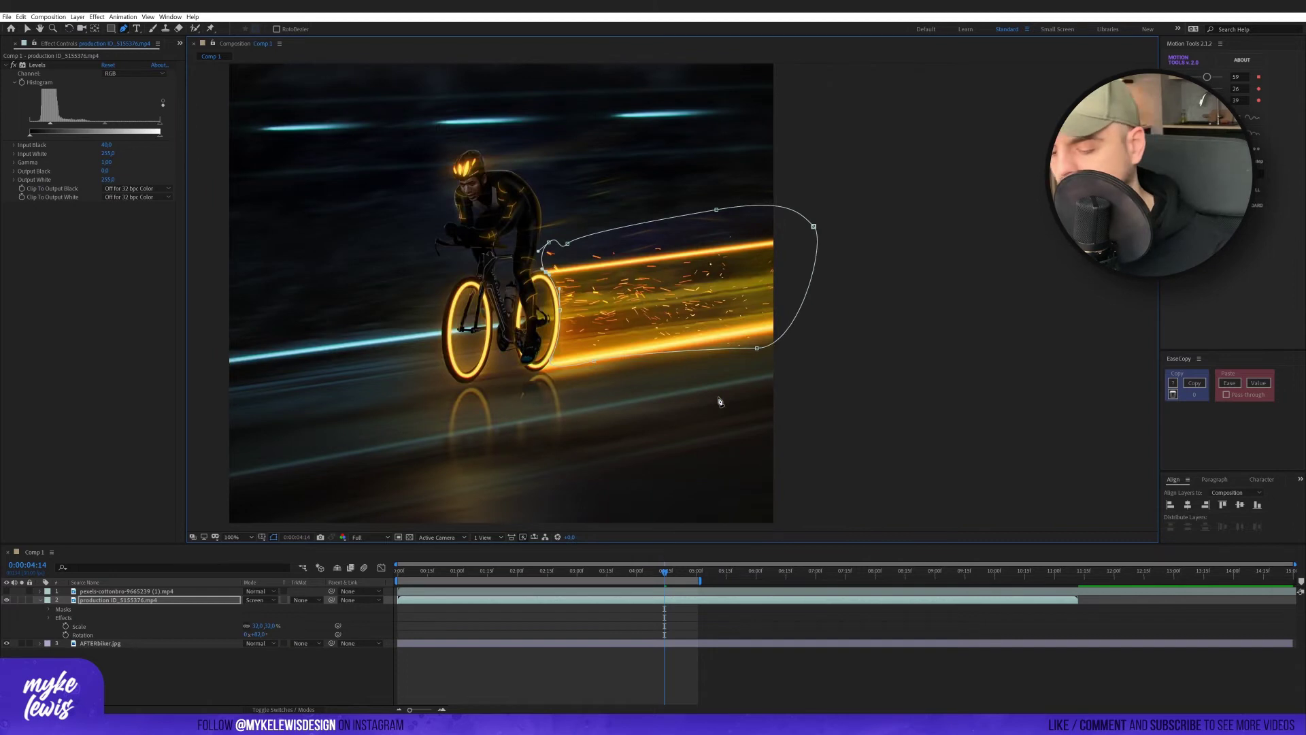
Move the masked sparks clip slightly left so the sparks begin at the rear wheel.
click(27, 29)
click(1020, 361)
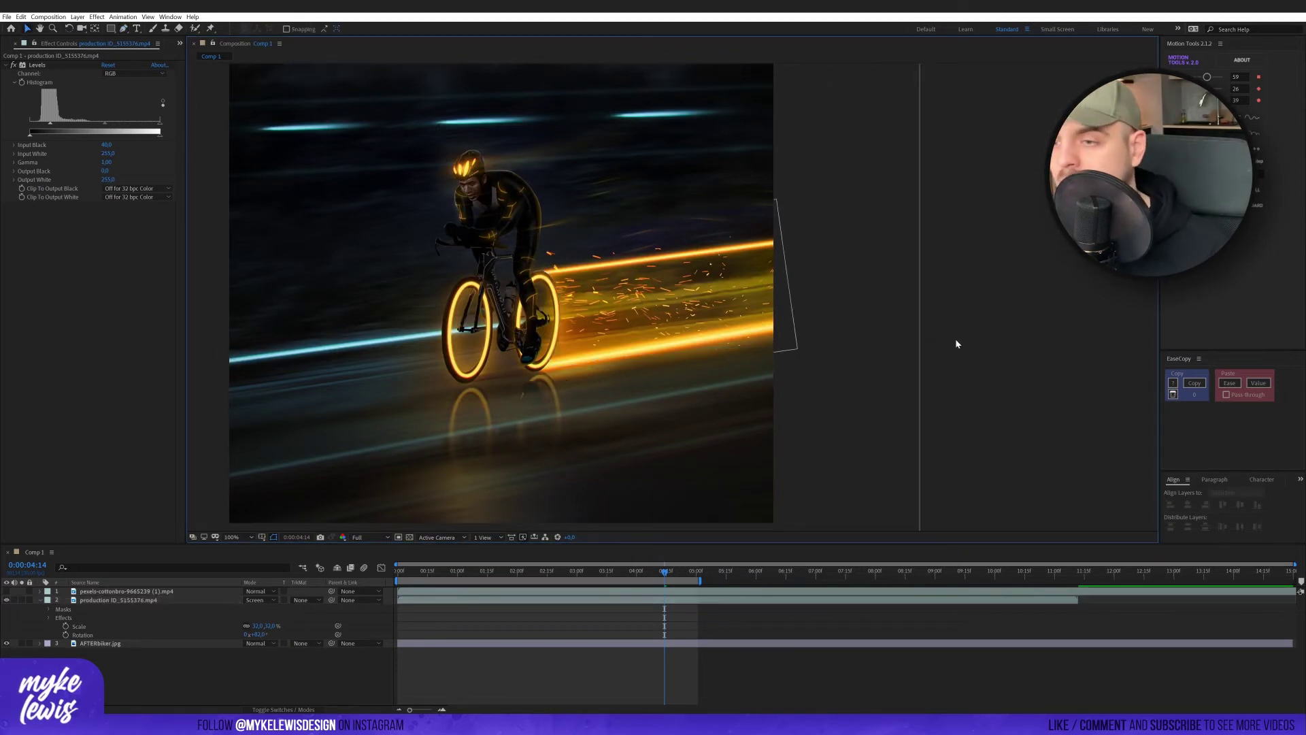
click(724, 303)
key(period)
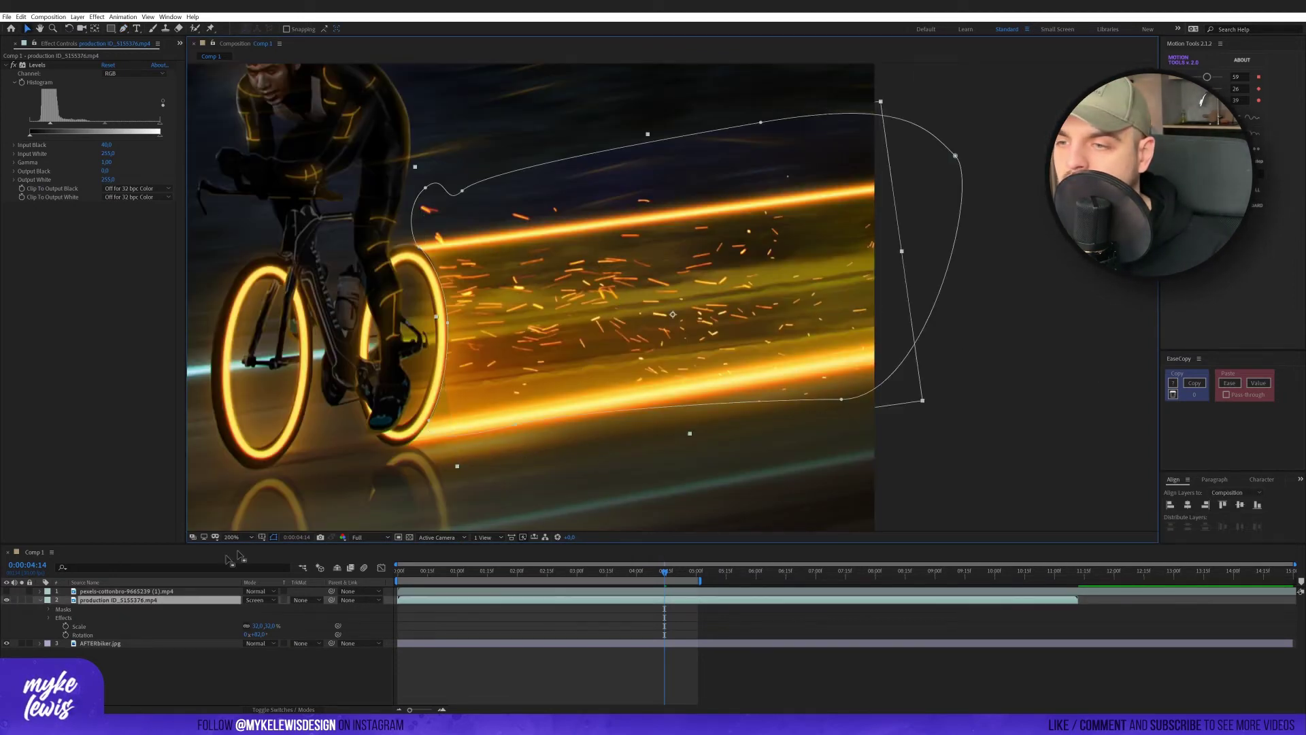
drag(670, 294, 642, 299)
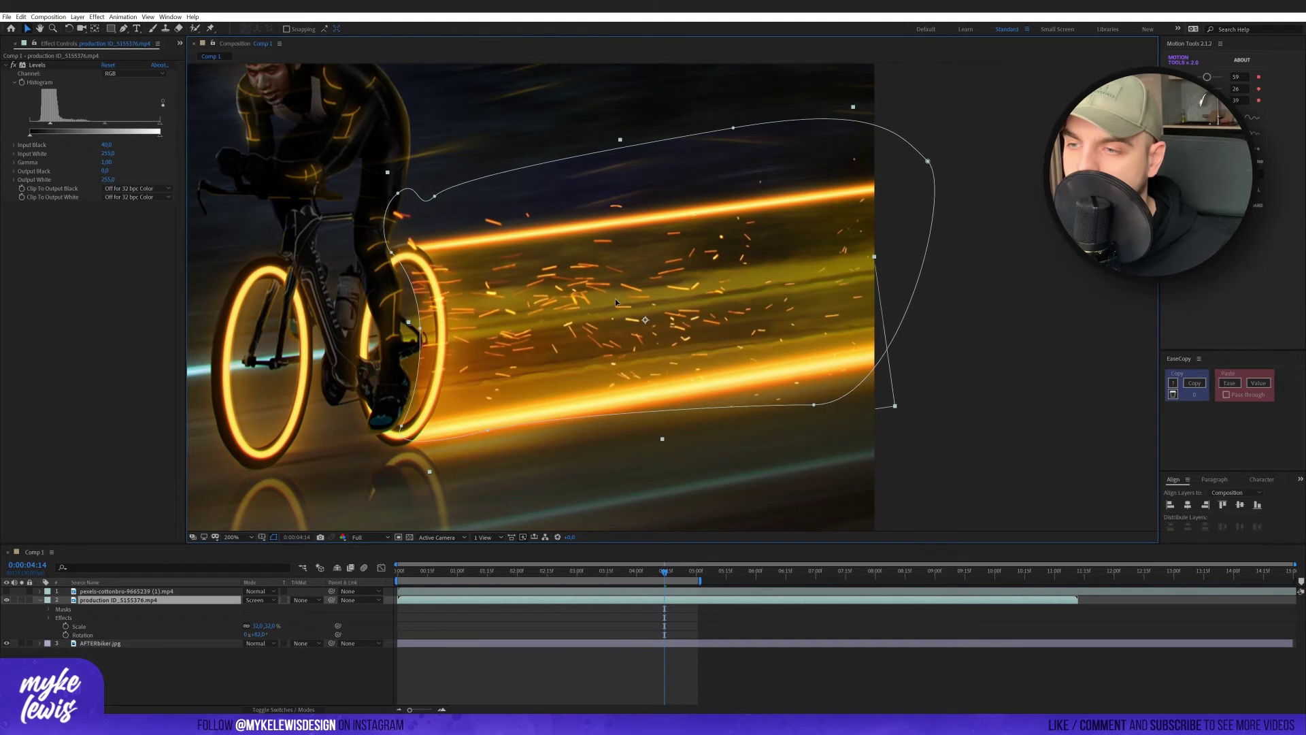
Shift only Mask 1 back right so its edge follows the rear wheel again, and preview the animation.
click(48, 609)
click(89, 617)
key(ctrl+t)
drag(636, 286, 665, 281)
key(Return)
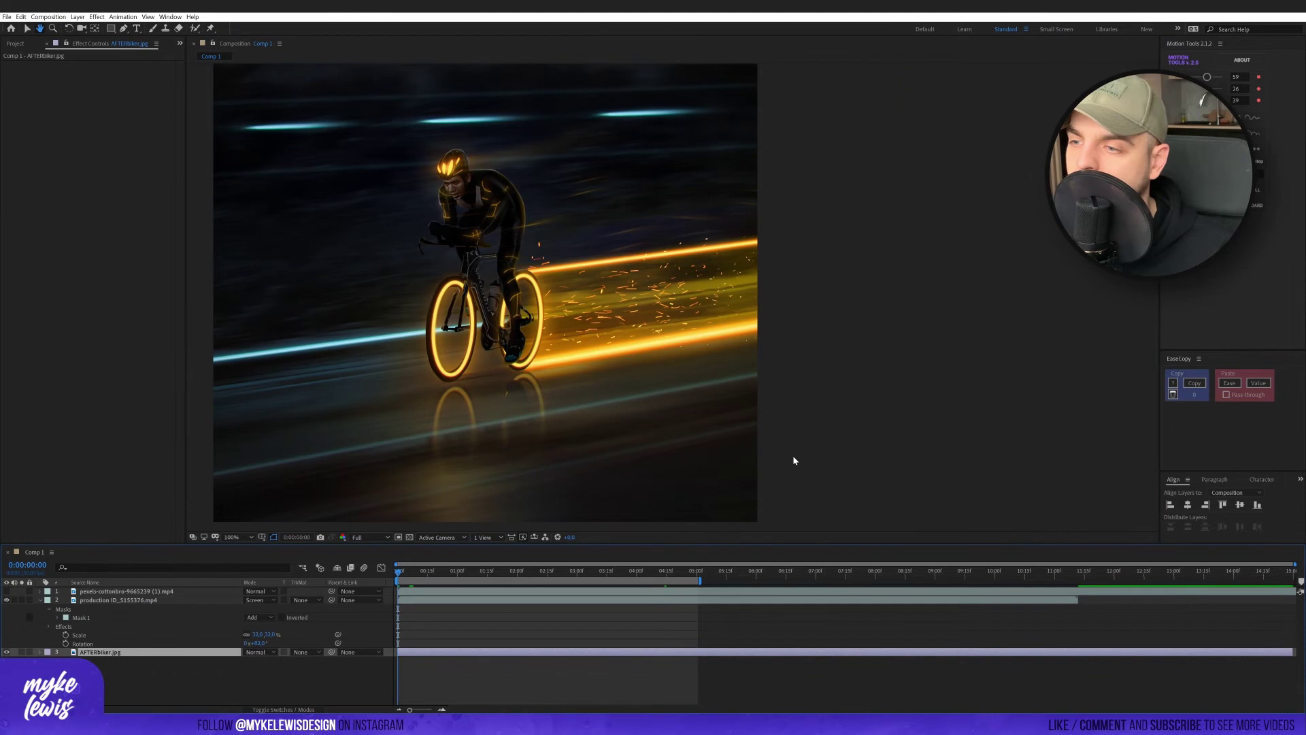
key(space)
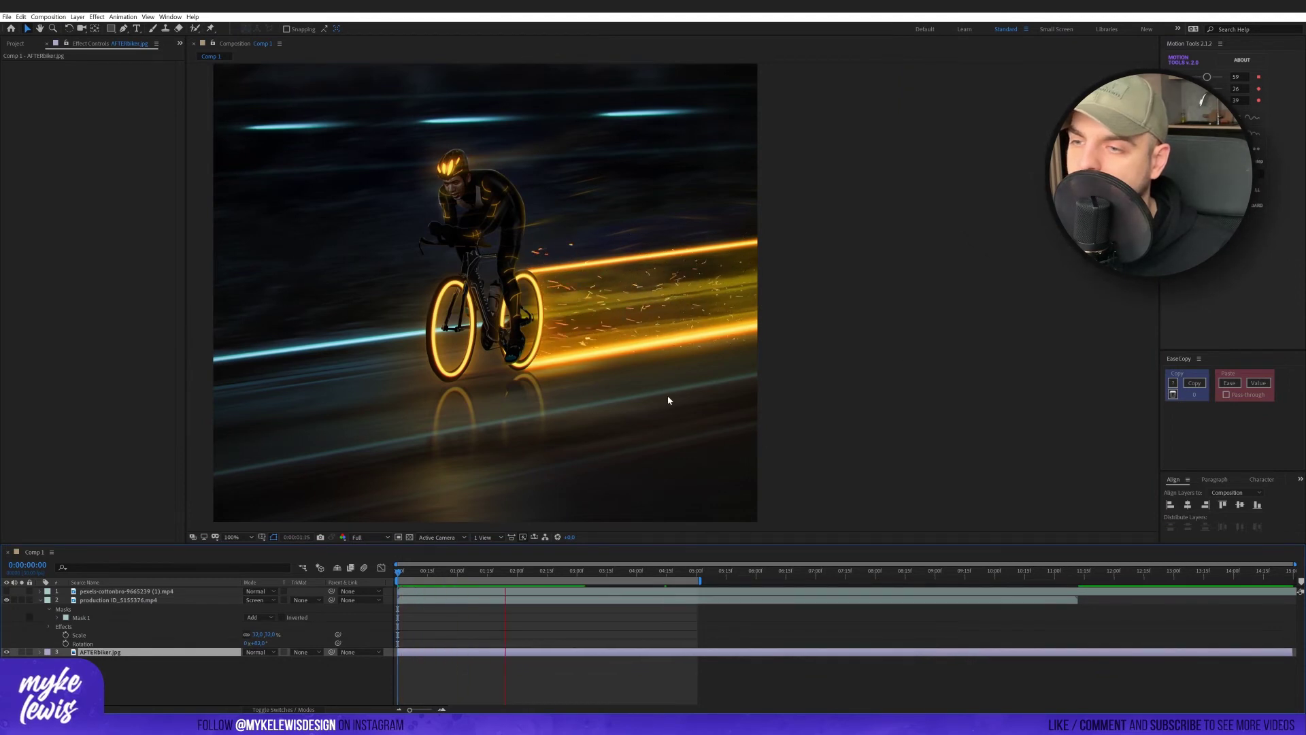
key(space)
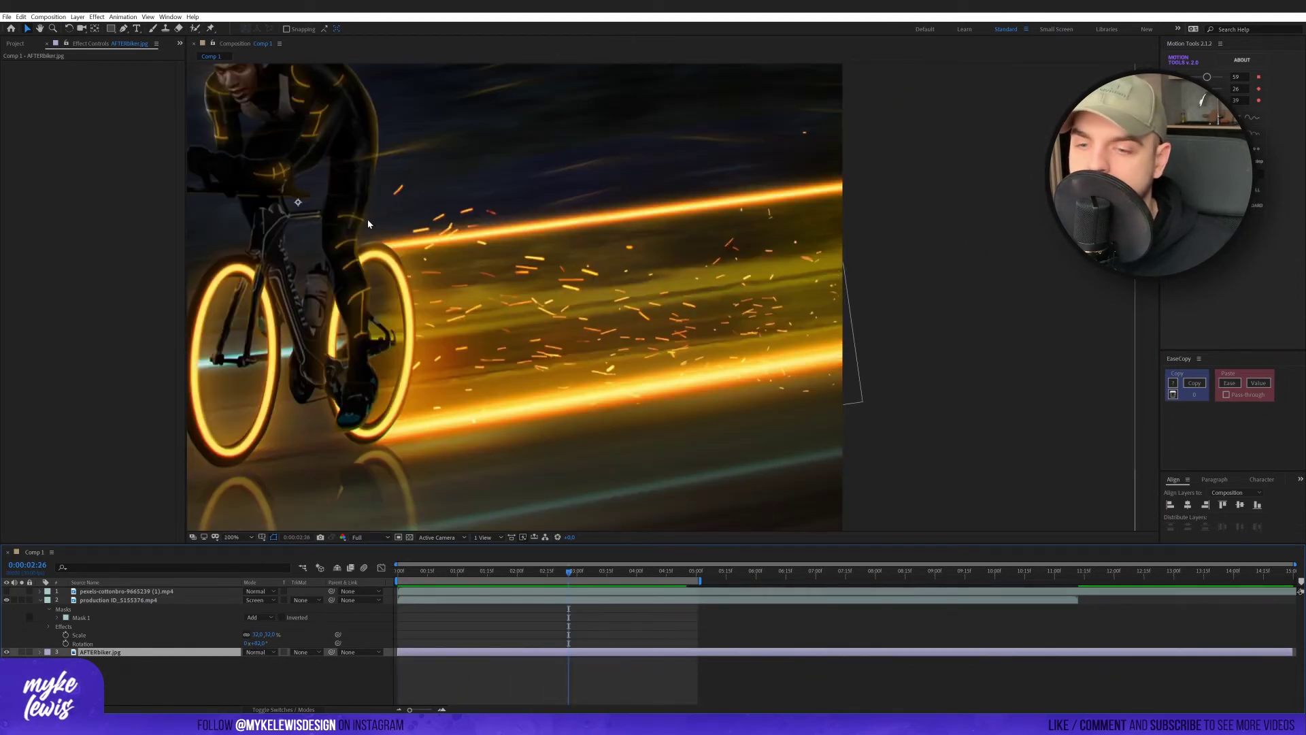
Delete the mask point above the rear wheel, smooth the mask's upper edge beside the cyclist, and preview the sparks.
click(98, 618)
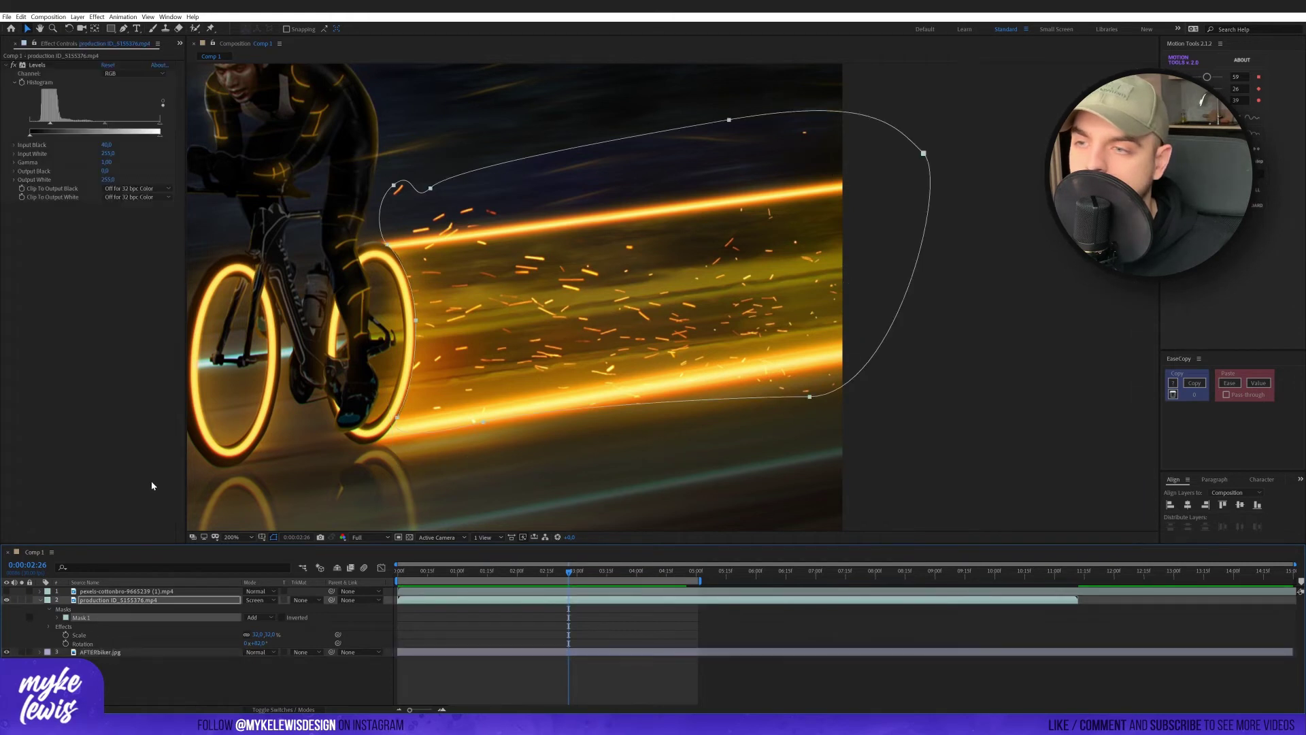
click(58, 617)
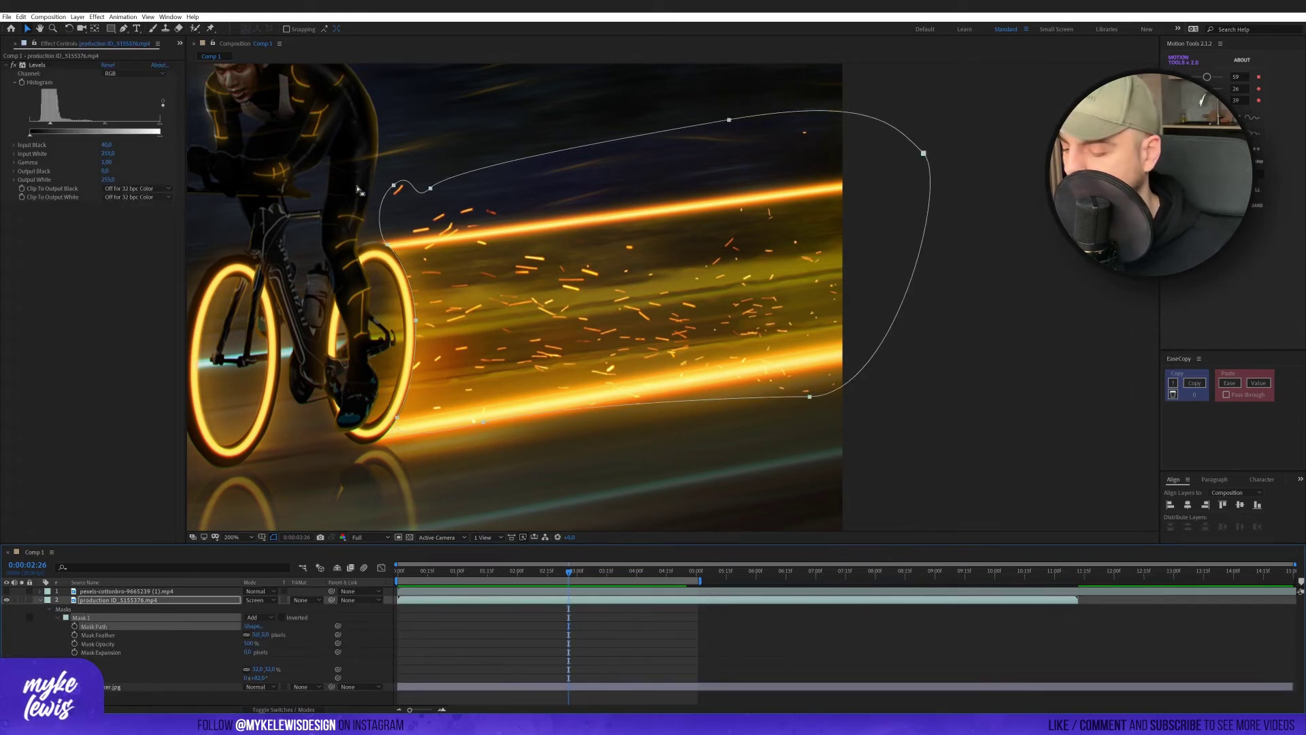
click(393, 185)
key(Delete)
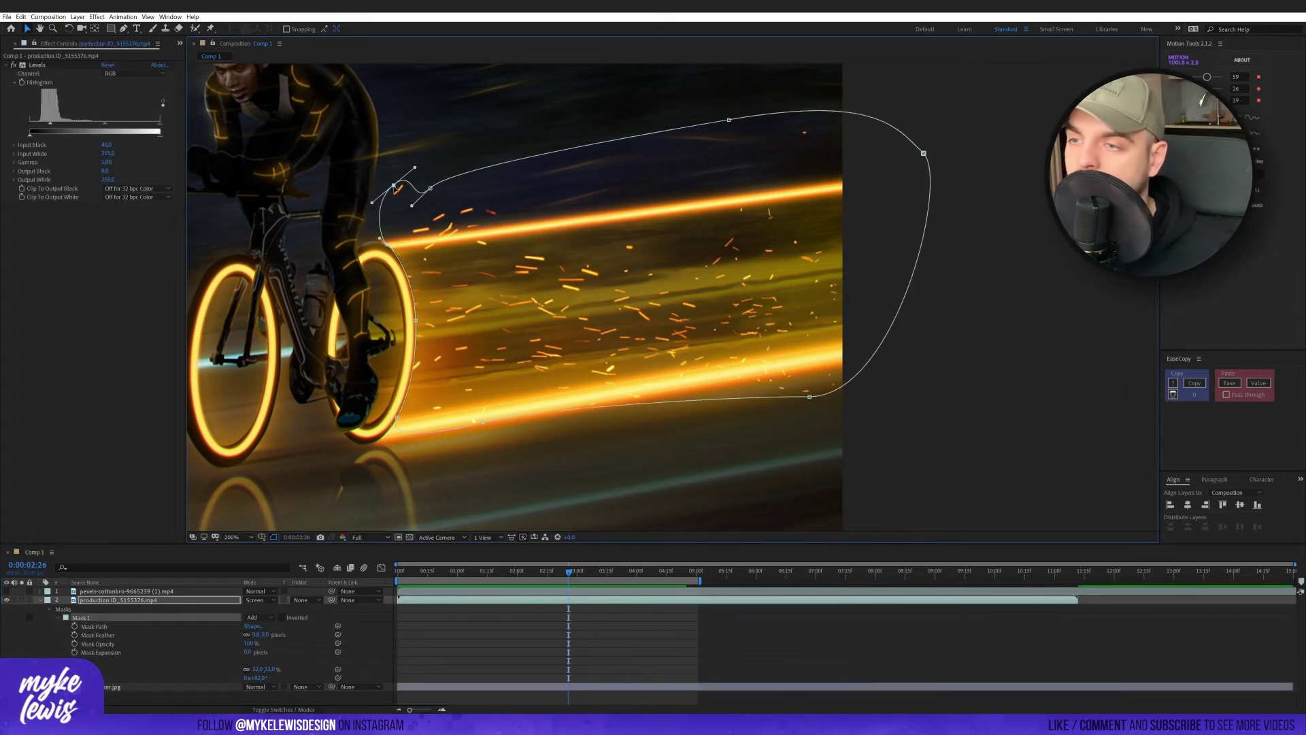
click(431, 189)
drag(431, 188, 488, 171)
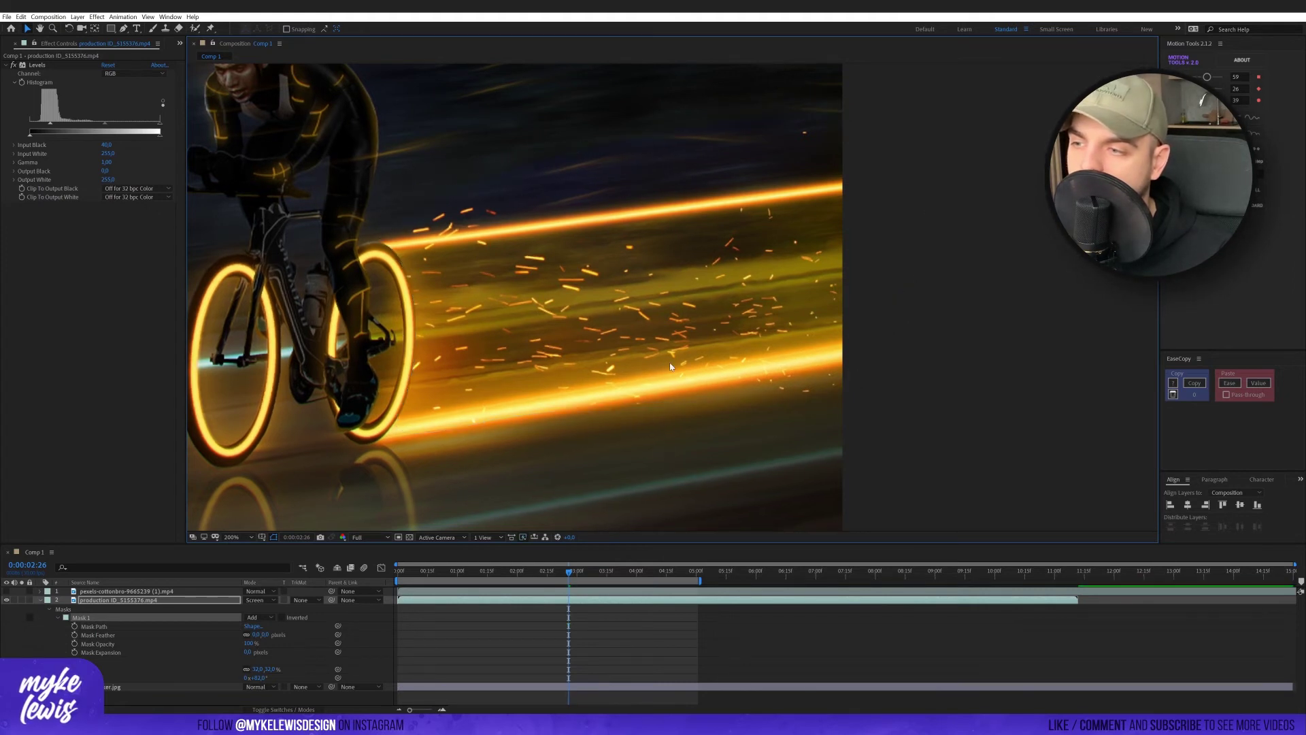
scroll(672, 367, down, 2)
key(space)
scroll(687, 337, up, 2)
key(space)
Add a Hue/Saturation effect to the sparks clip, shift its master hue slightly, and preview the recoloured sparks.
click(166, 66)
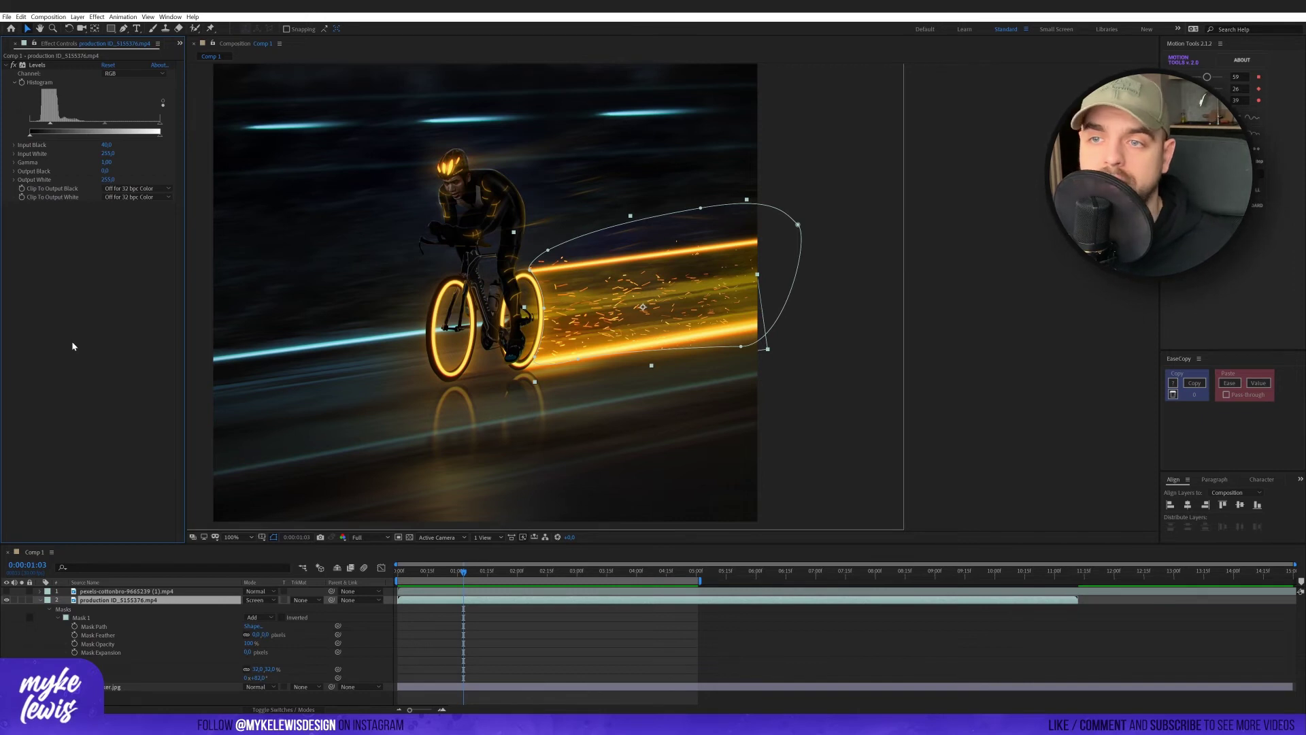
click(96, 17)
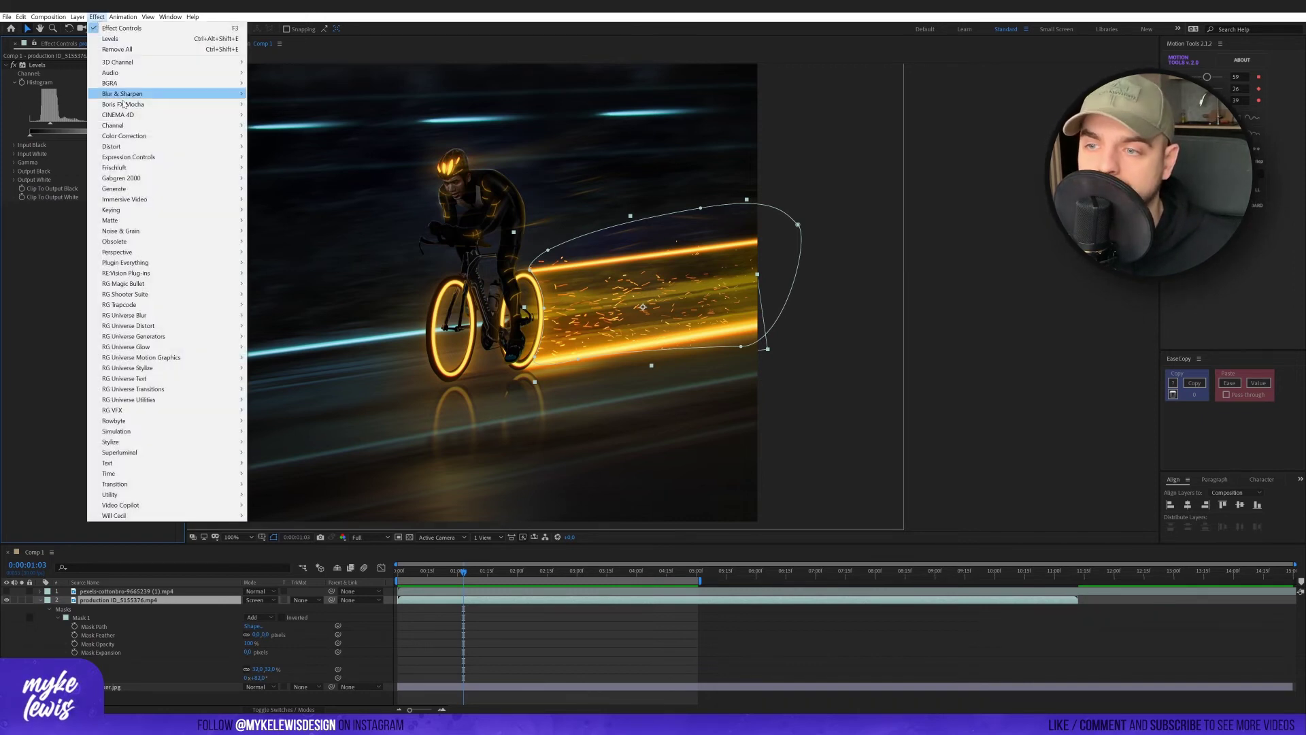
mouse_move(174, 135)
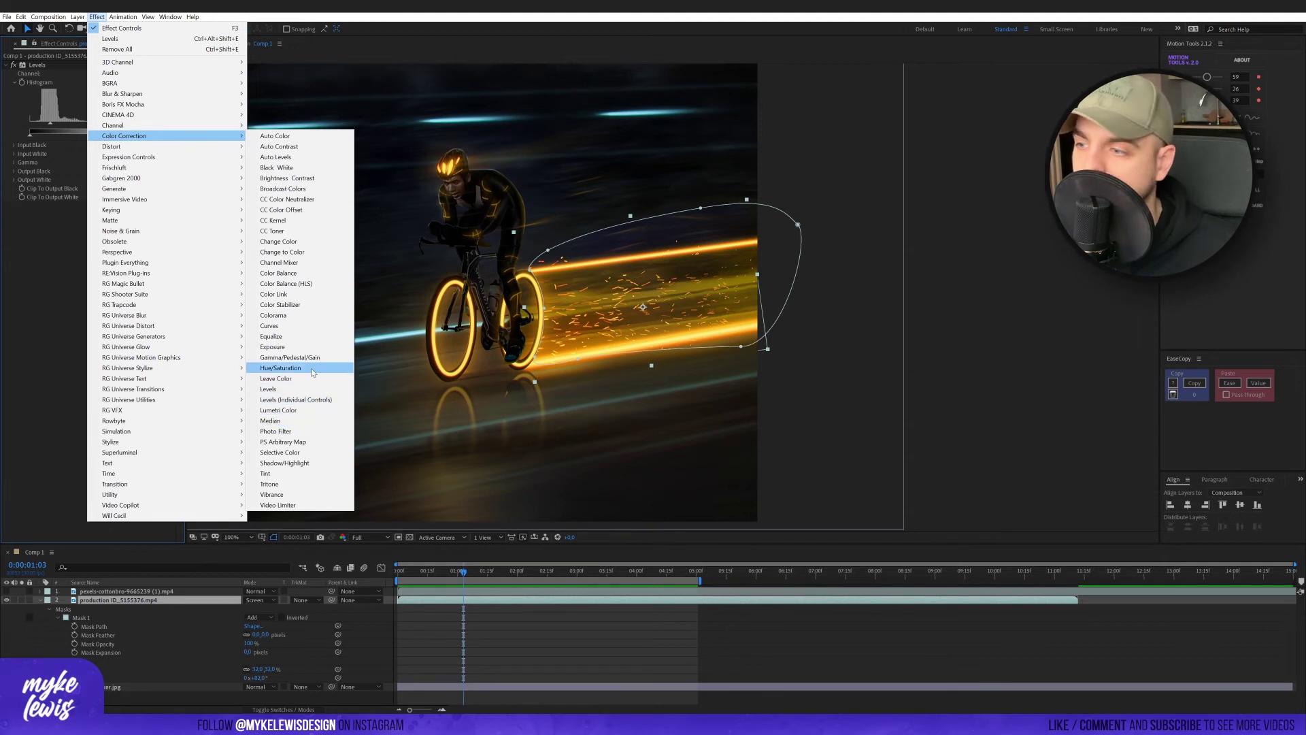
click(289, 367)
drag(106, 268, 111, 266)
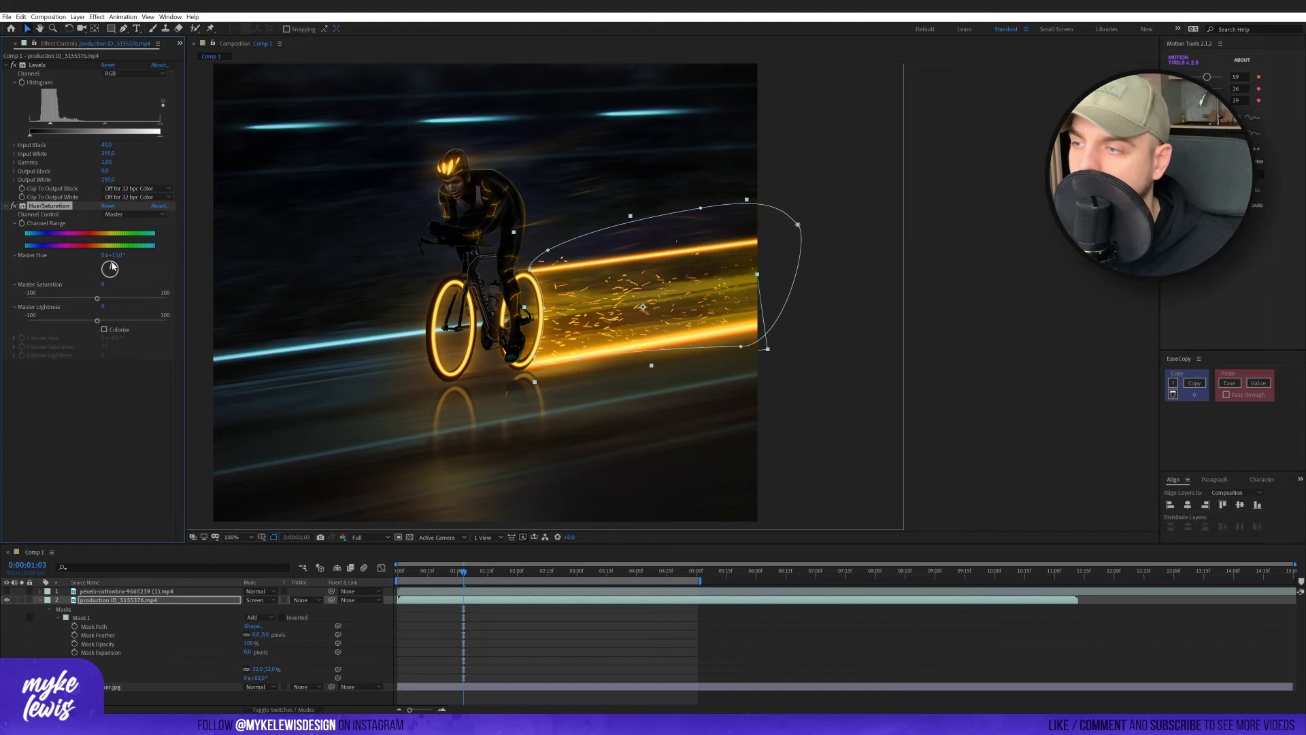
click(831, 125)
scroll(729, 283, down, 2)
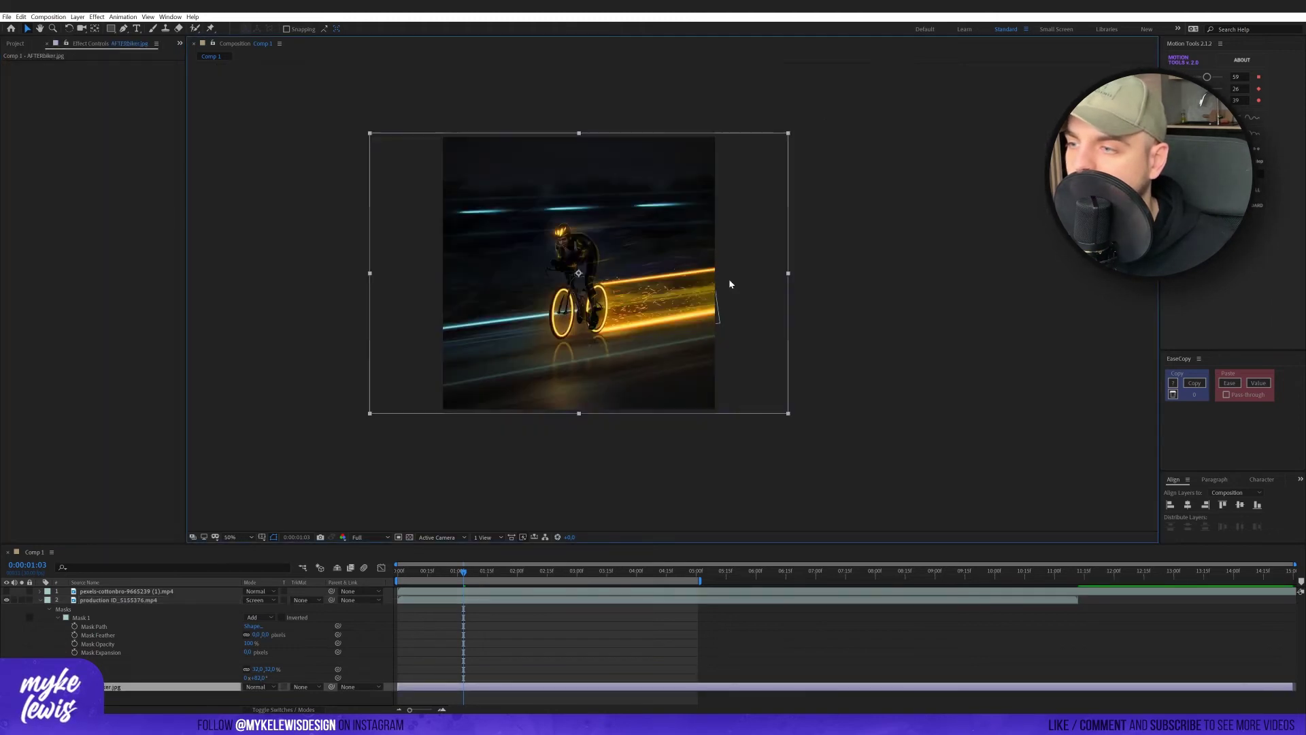
key(space)
scroll(770, 270, up, 2)
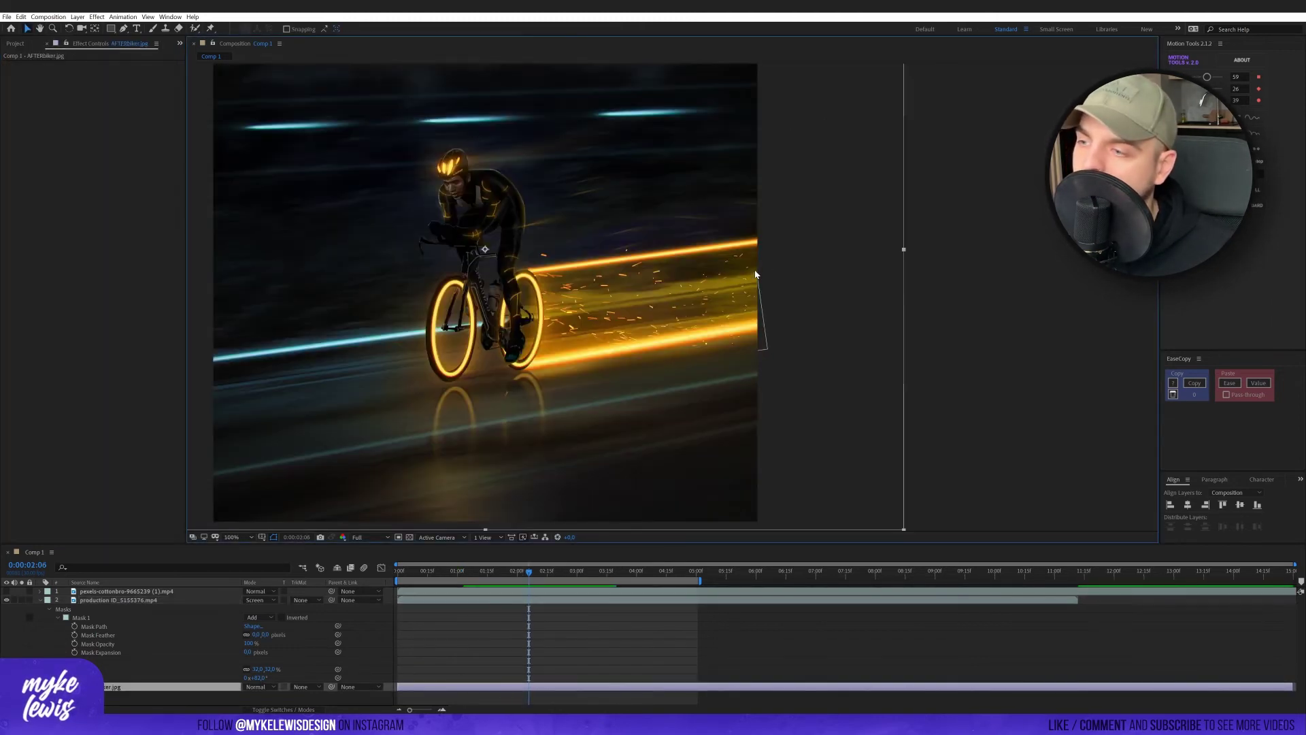
scroll(754, 269, down, 2)
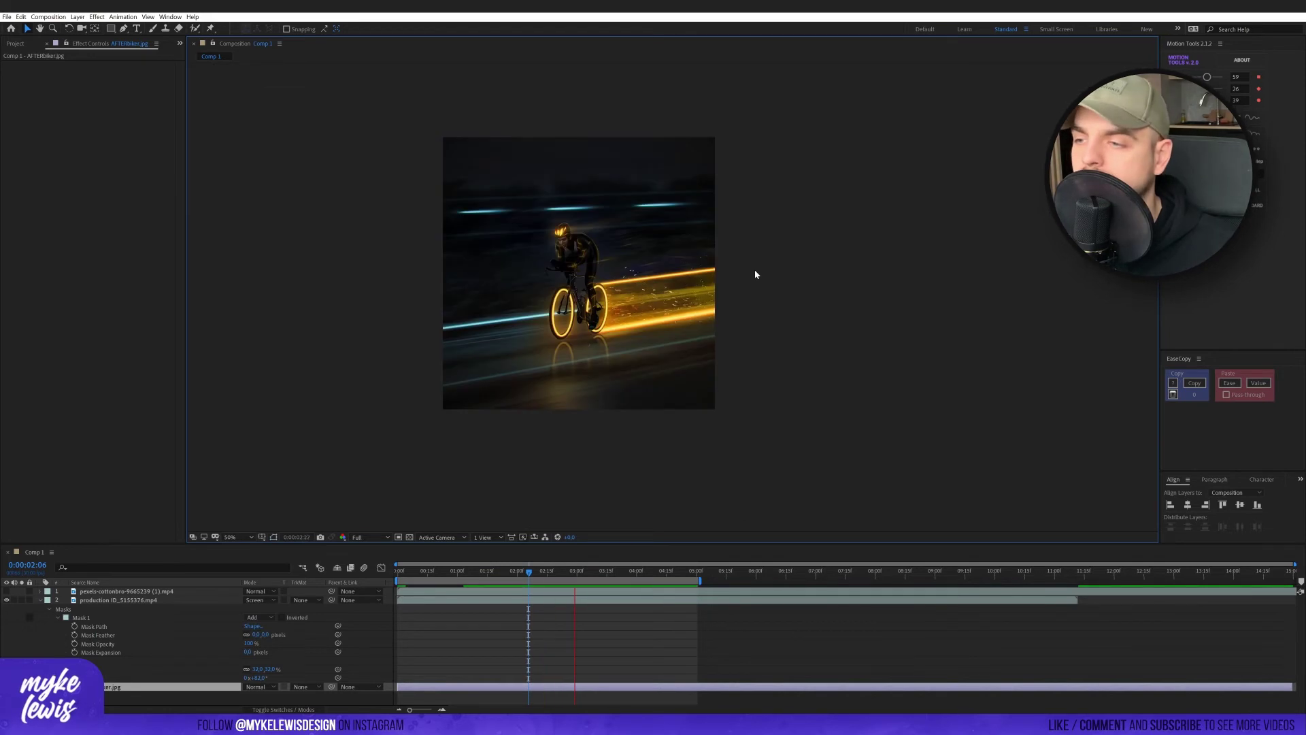
key(space)
scroll(744, 271, up, 2)
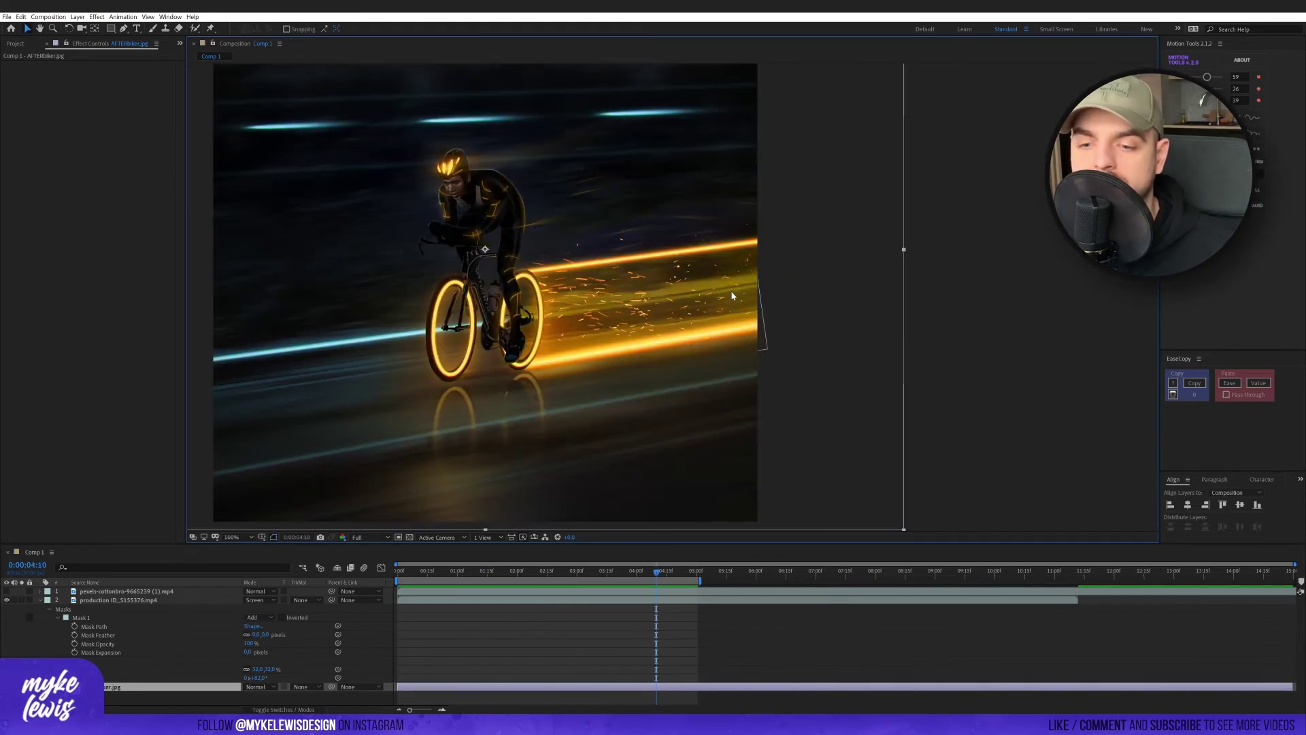
Collapse the sparks layer's properties and make the dust clip above it visible.
drag(496, 379, 501, 377)
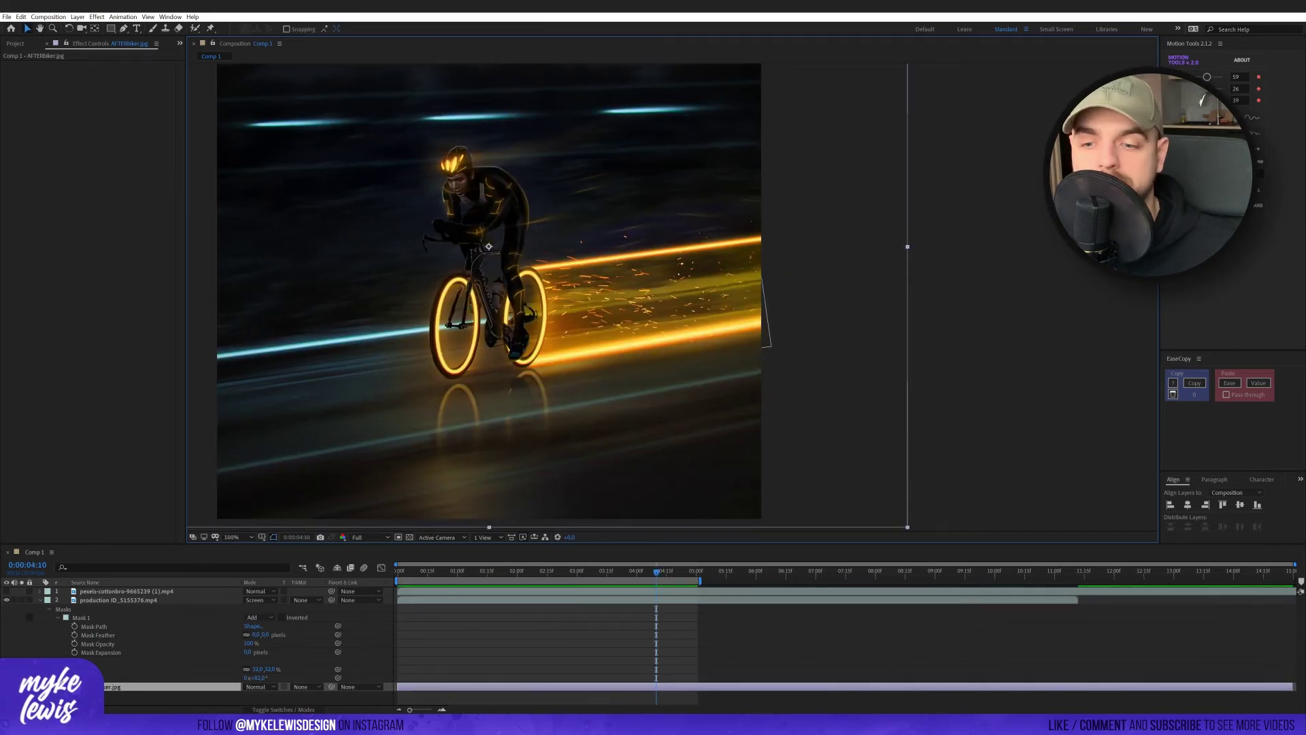
click(95, 591)
click(40, 600)
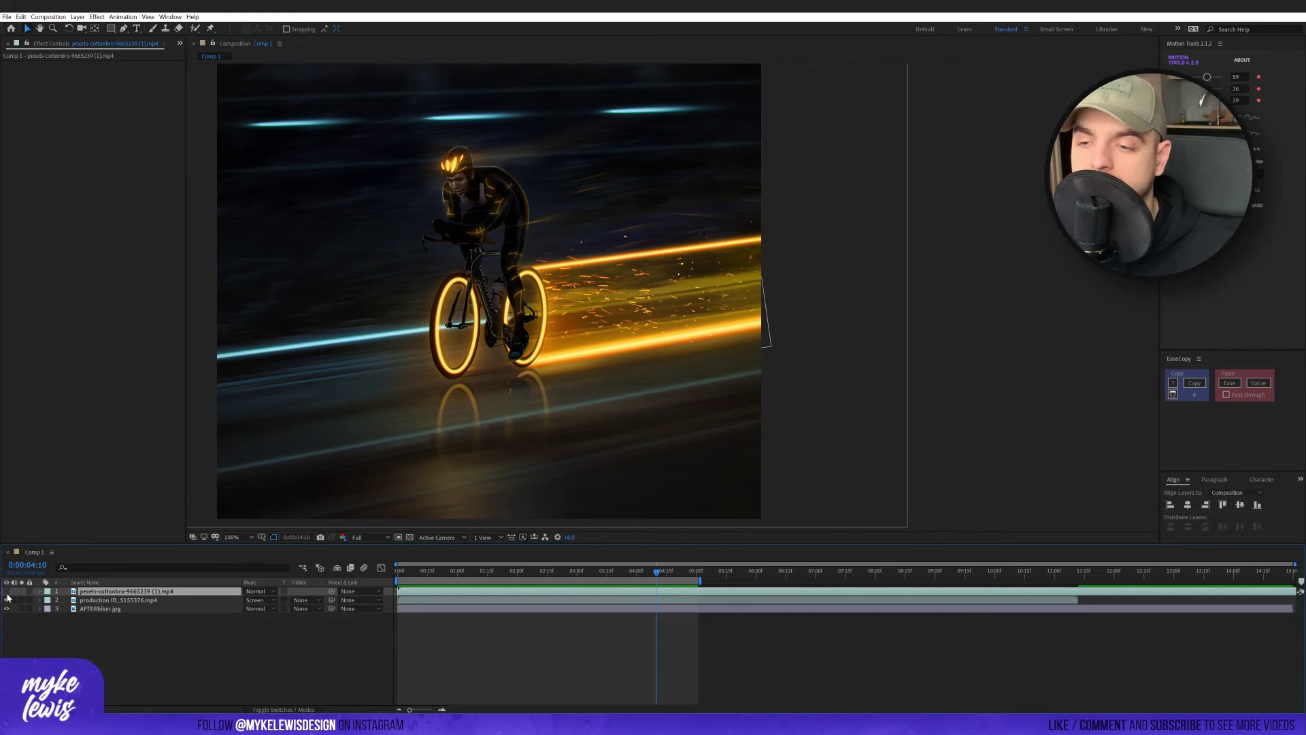
click(7, 590)
Set the dust clip's blend mode to Screen and preview it over the cyclist scene.
scroll(626, 390, down, 2)
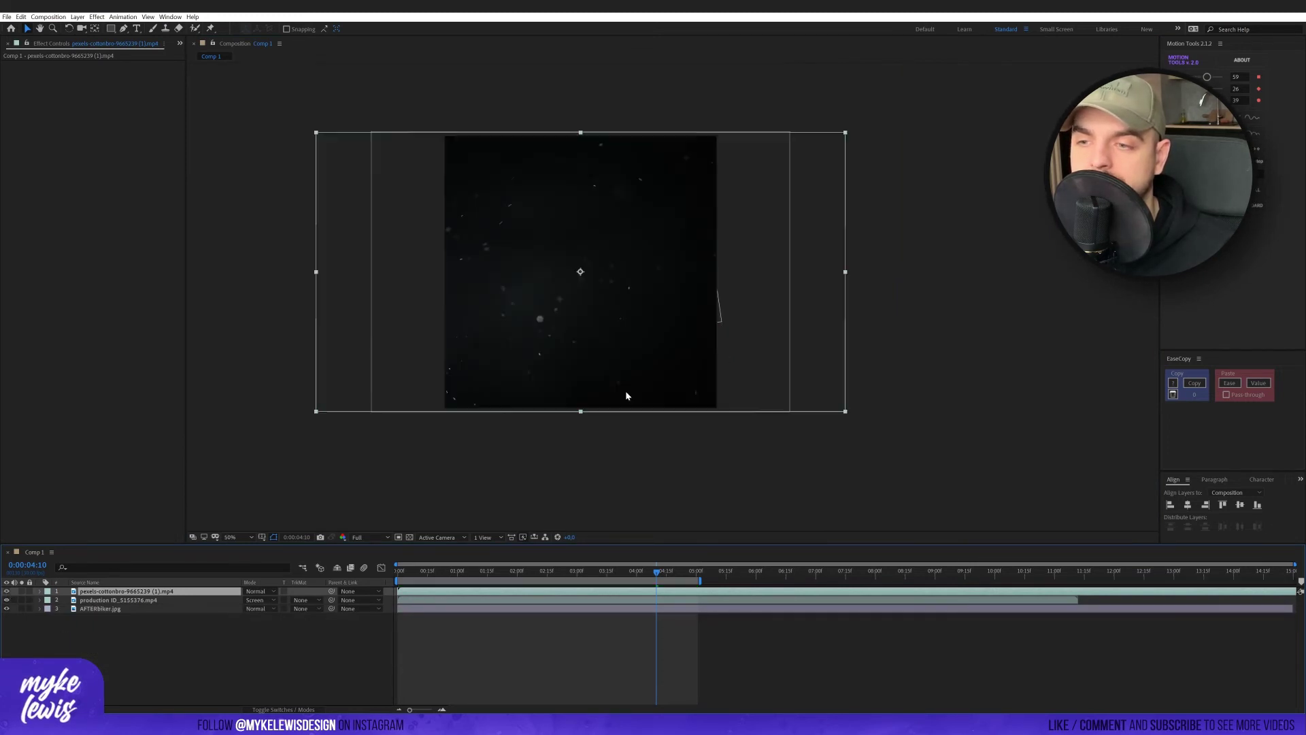
click(253, 591)
click(279, 294)
key(space)
scroll(596, 274, up, 2)
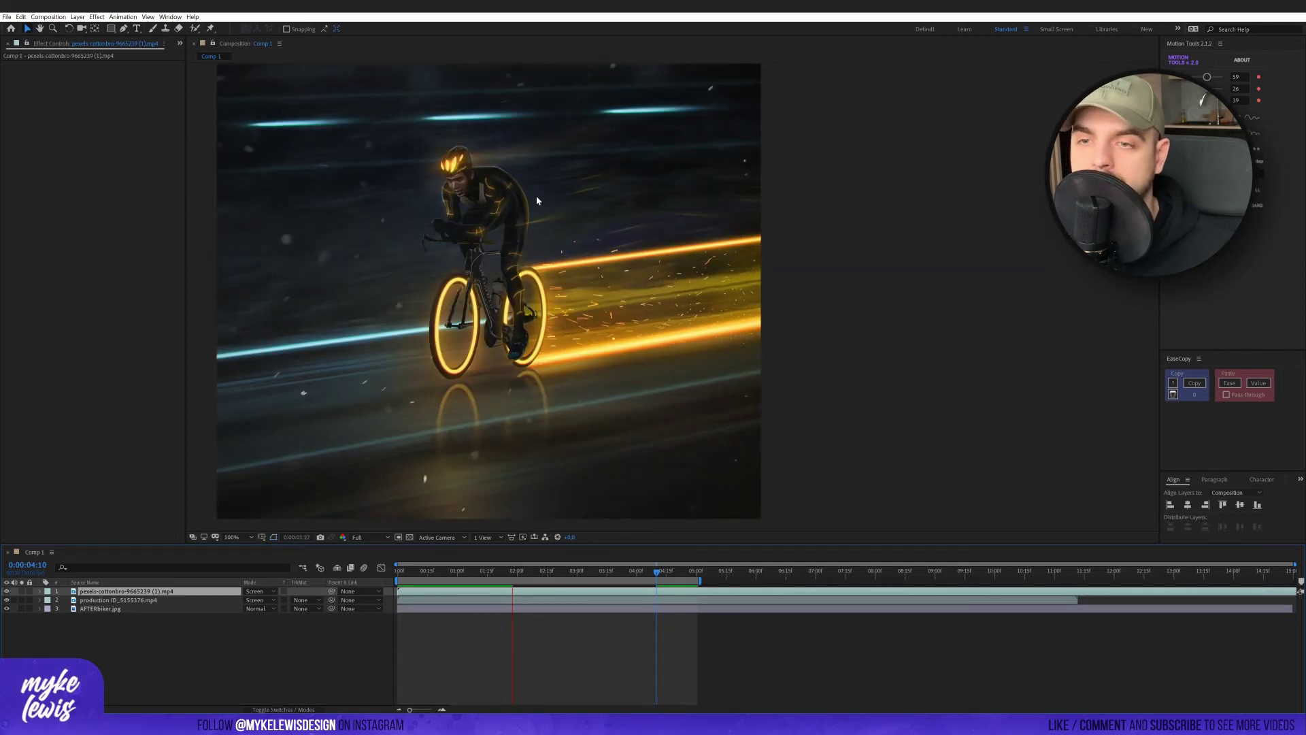
Add a Levels effect to the dust clip, raise its input black slightly to darken the haze, and preview the result.
key(ctrl+alt+l)
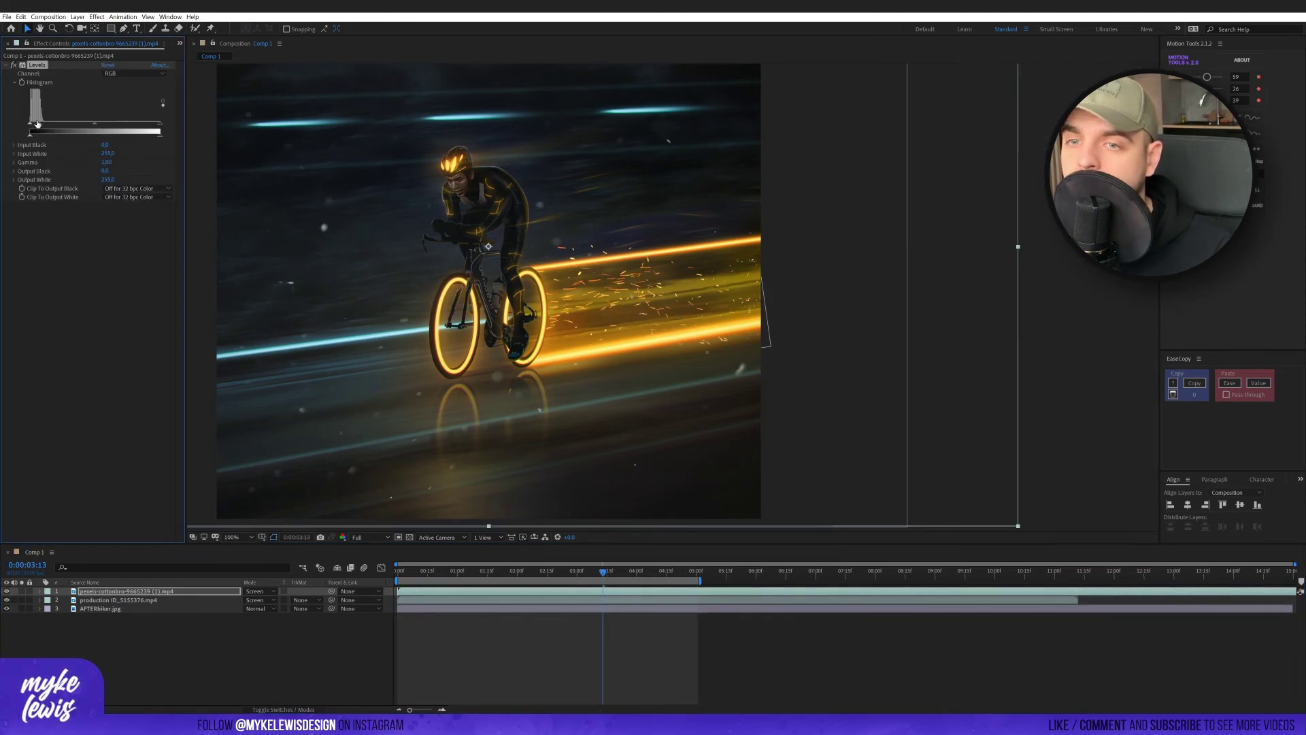
drag(31, 126, 38, 126)
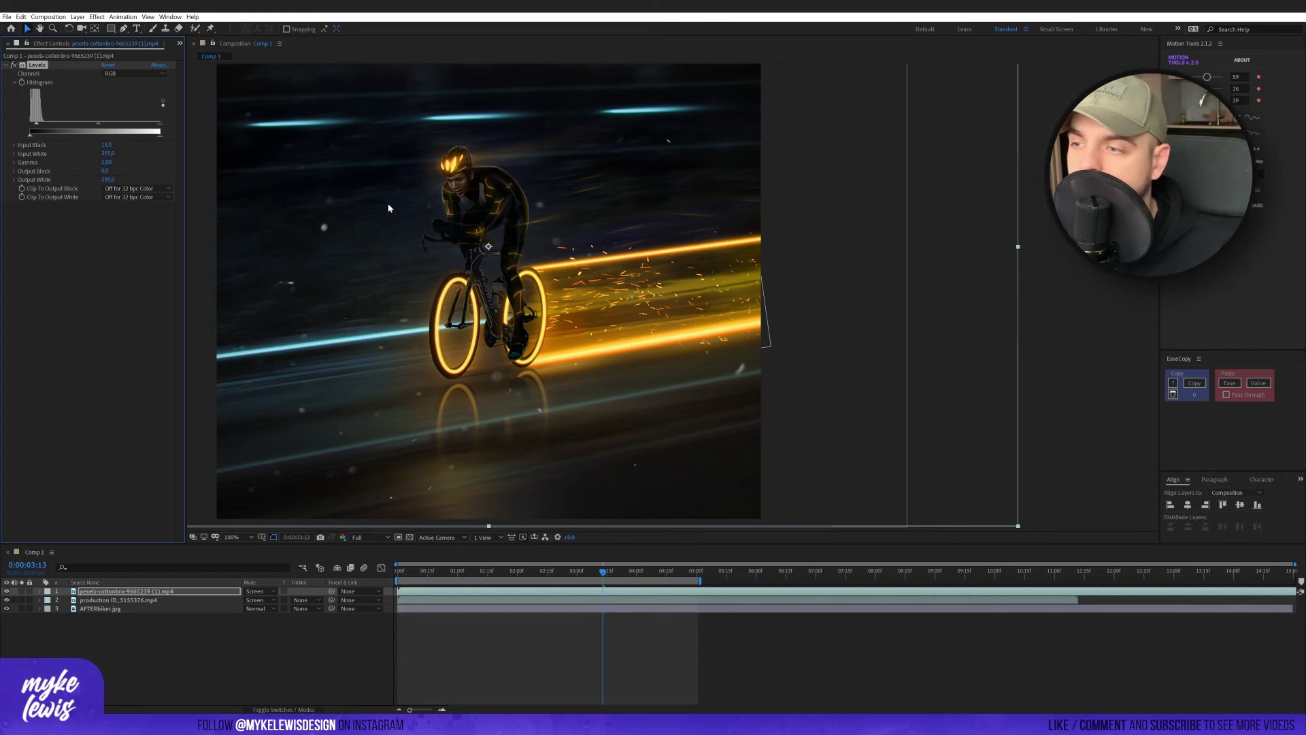
key(space)
key(comma)
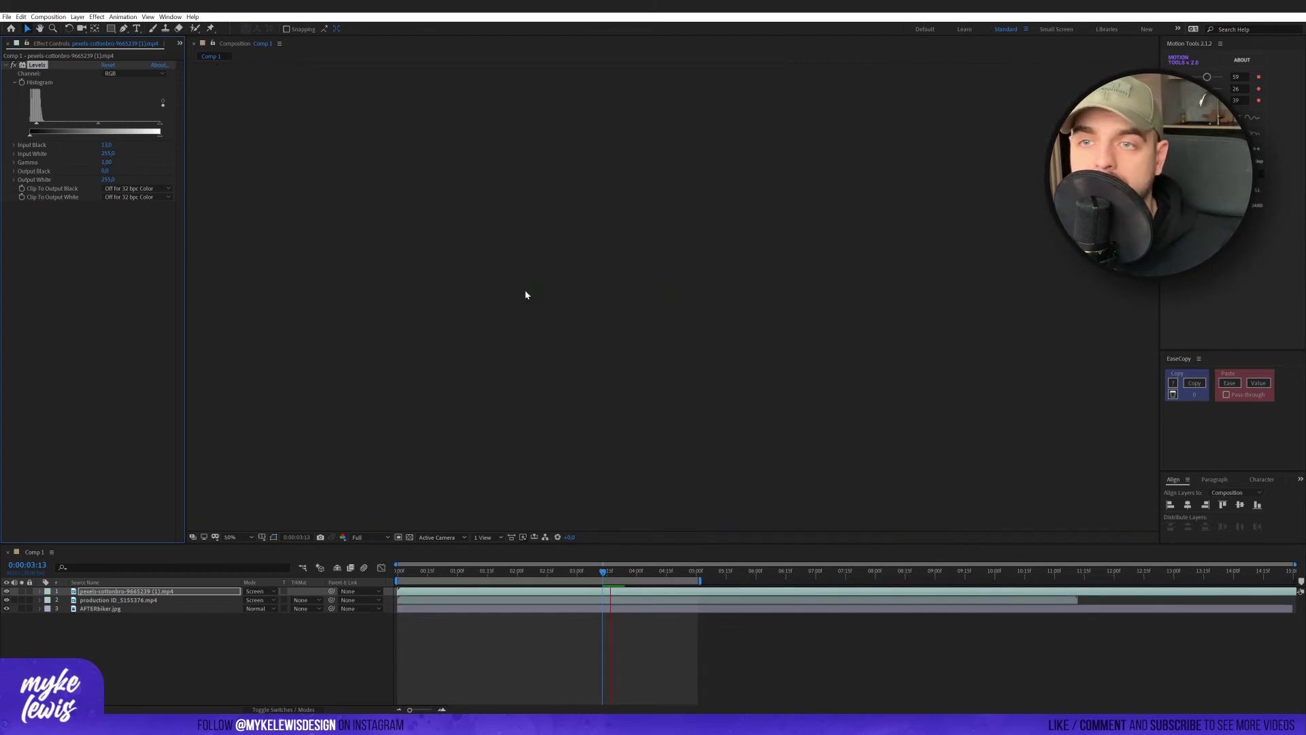
key(space)
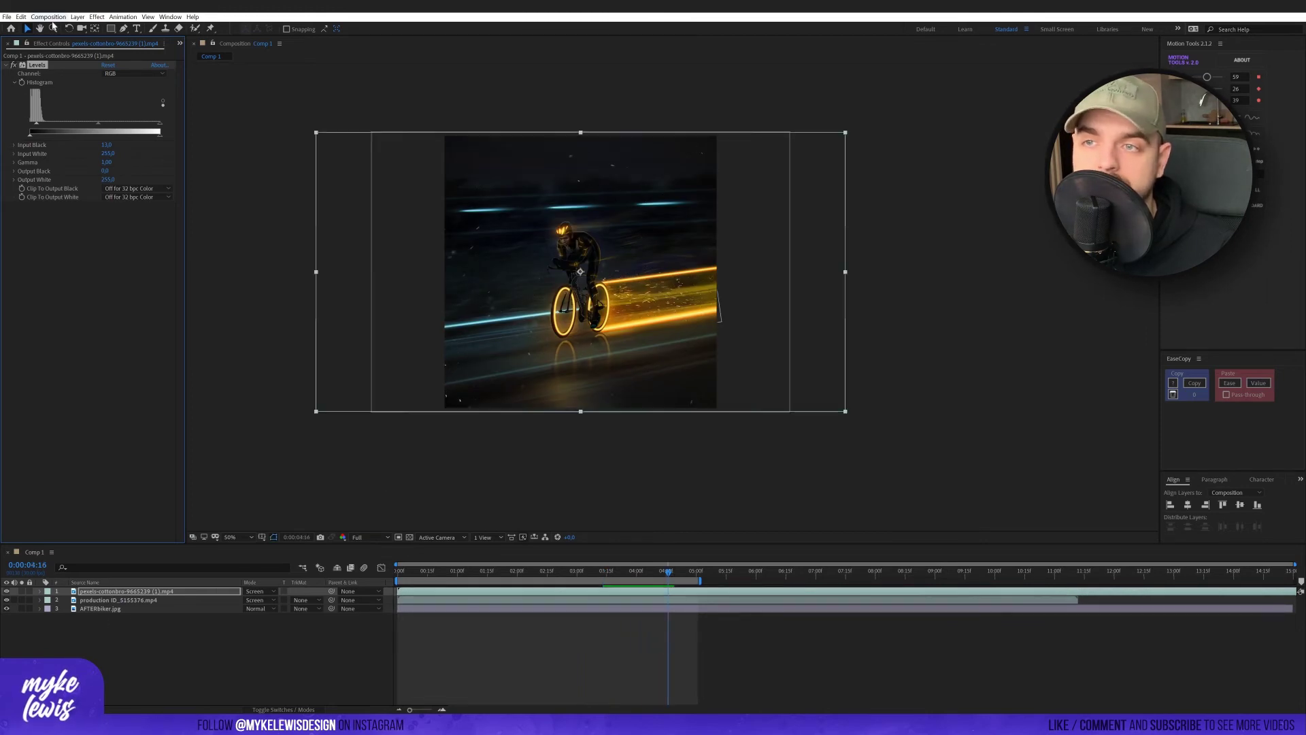
Create an adjustment layer above all clips and apply the Transform distort effect to it.
click(78, 17)
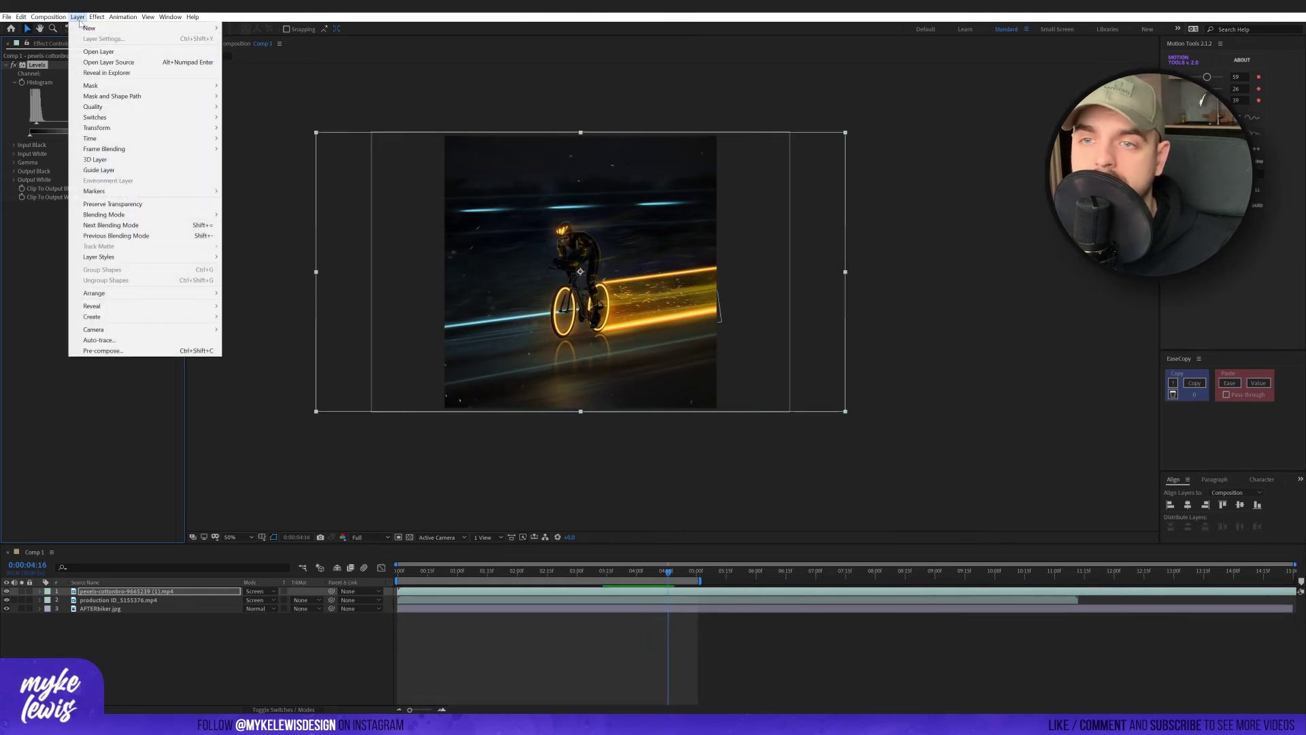
mouse_move(95, 28)
click(260, 93)
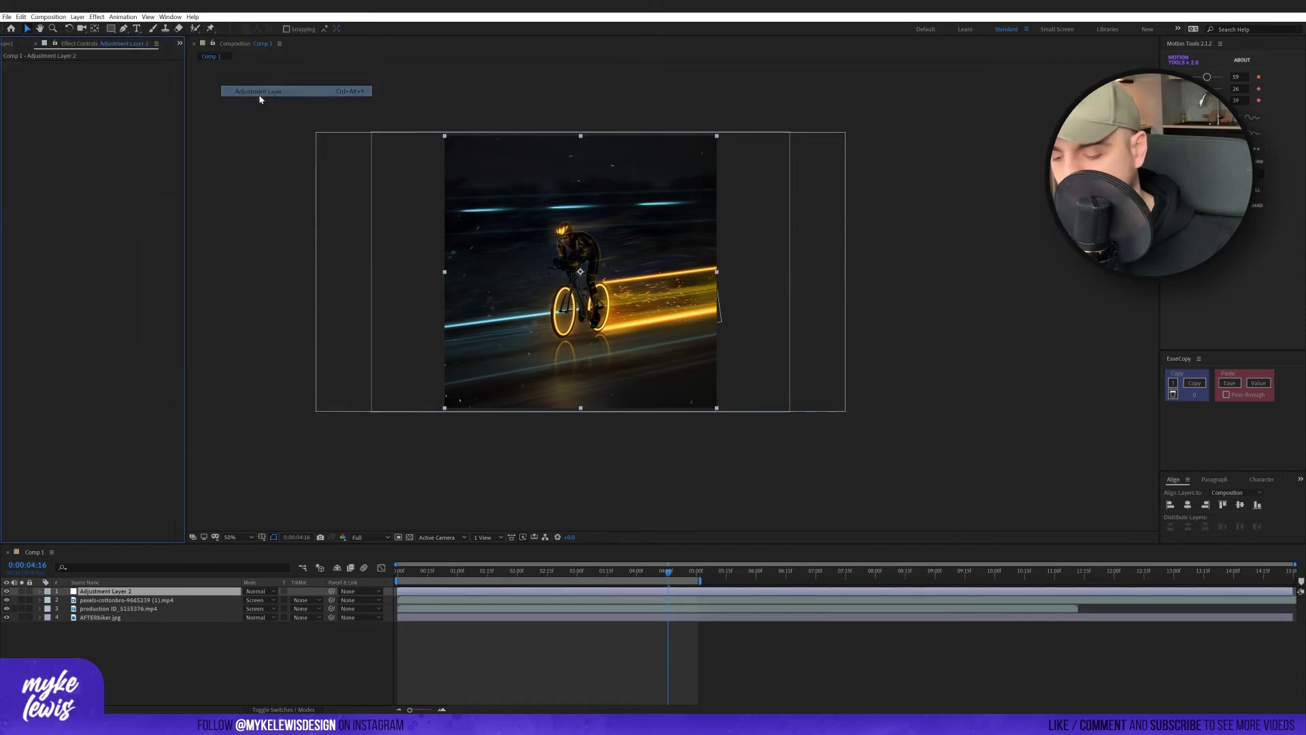
click(97, 17)
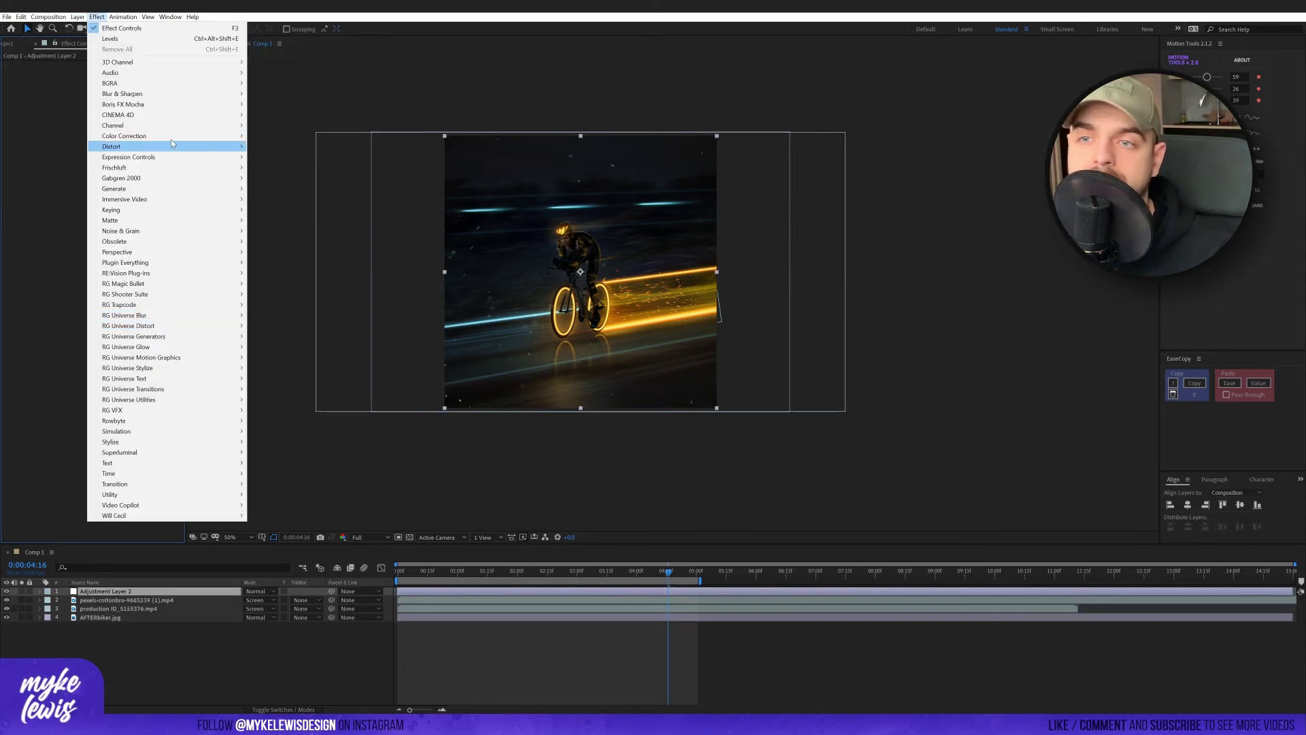
mouse_move(172, 150)
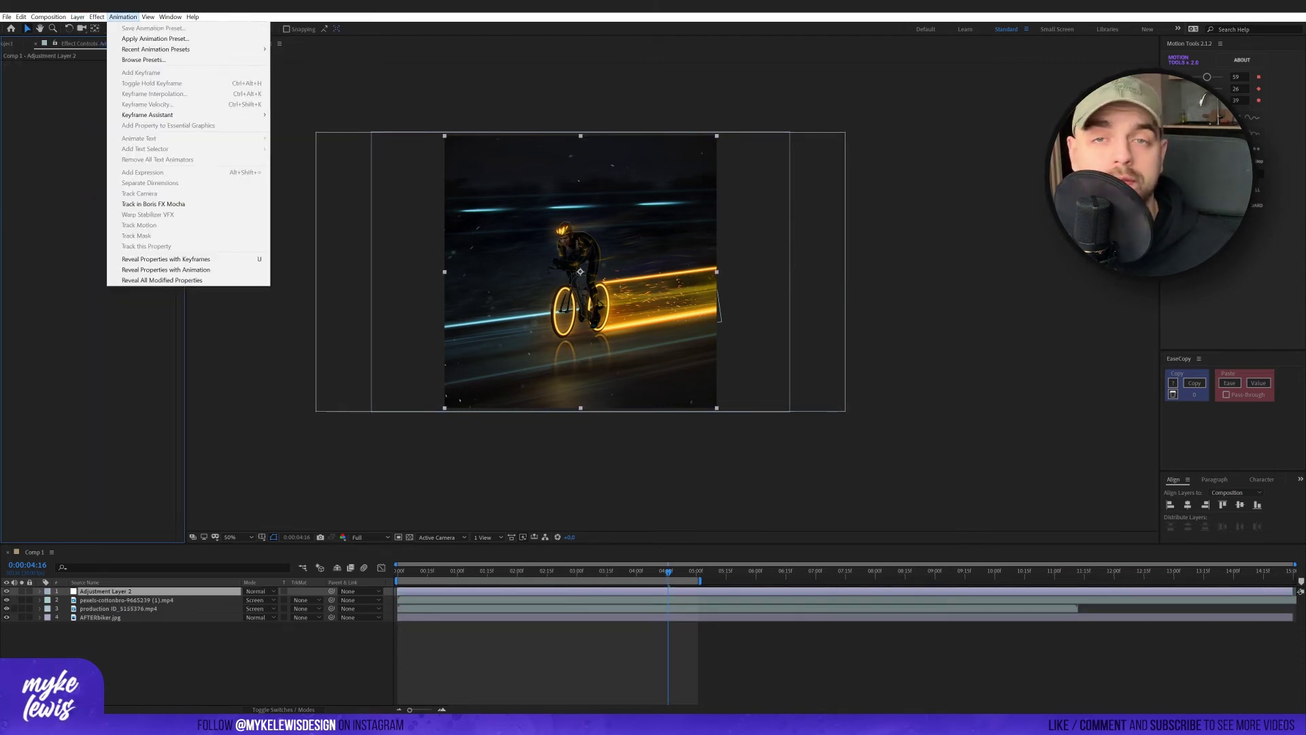
click(96, 17)
click(96, 17)
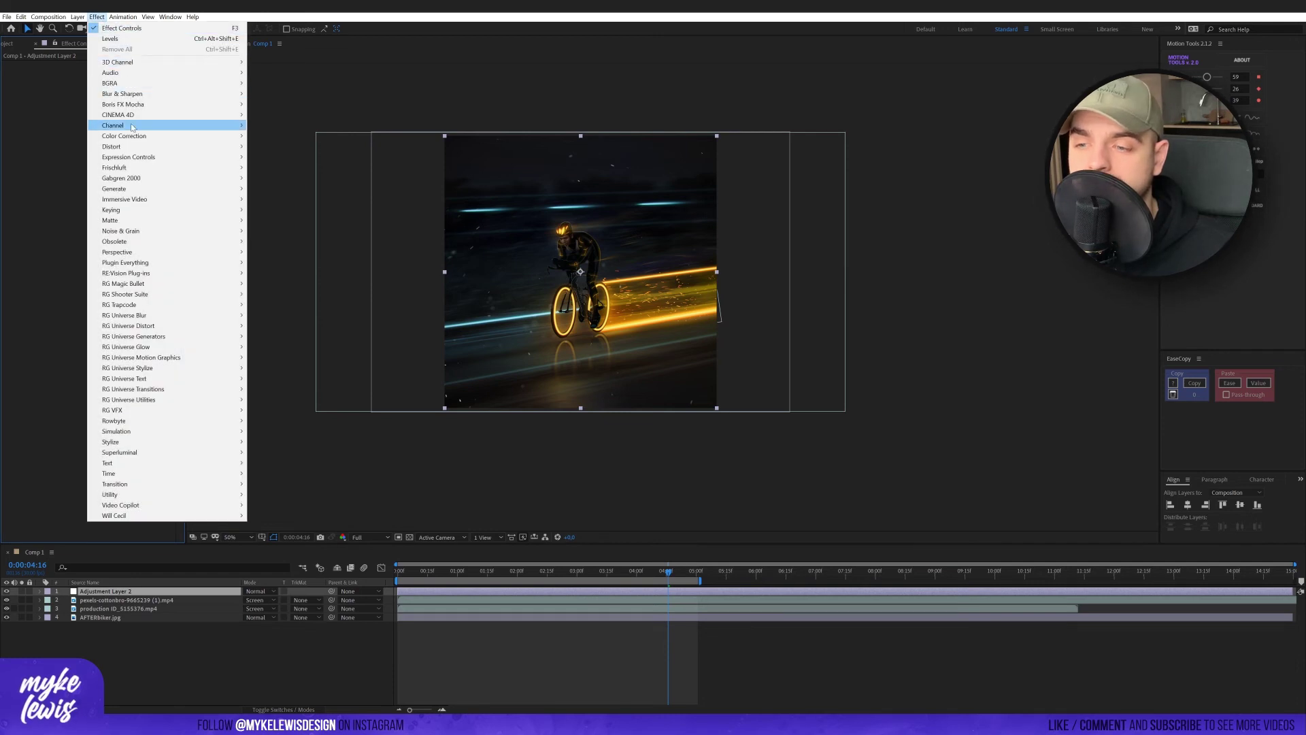
mouse_move(170, 146)
click(273, 473)
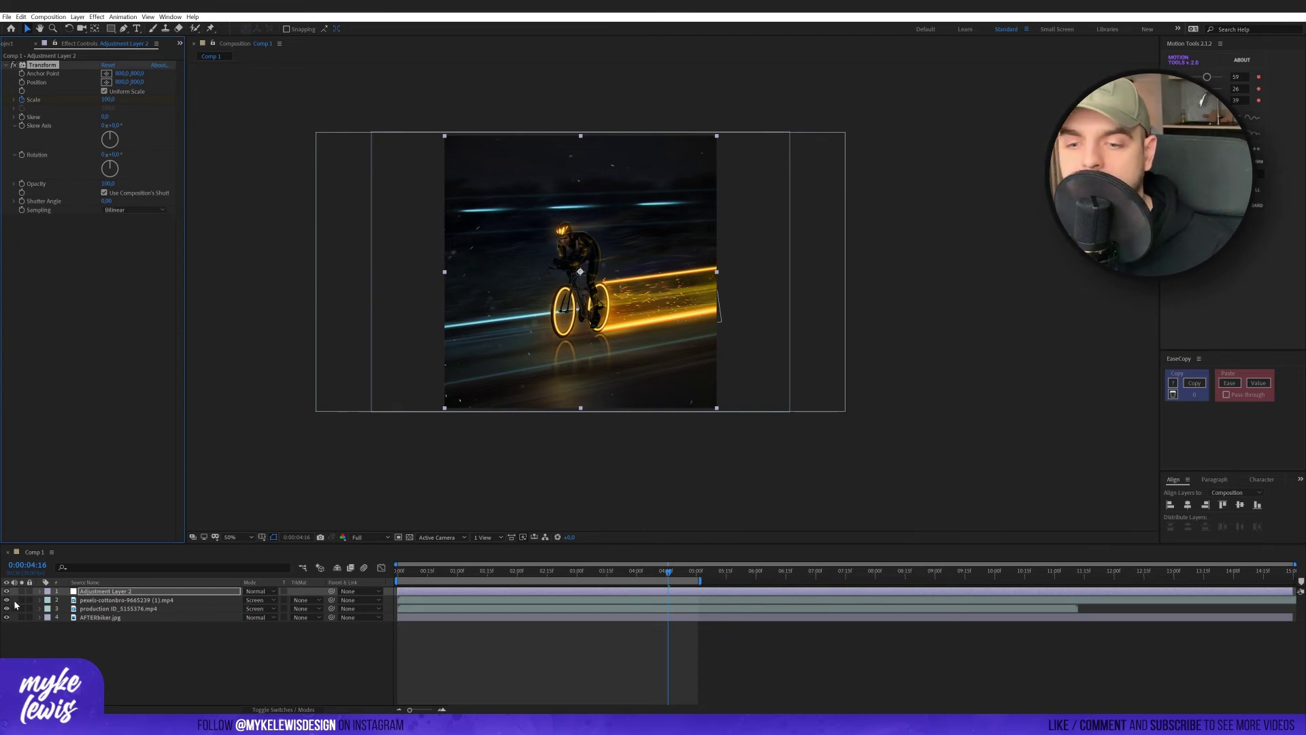
Reveal the adjustment layer's Transform effect properties and move its Scale keyframe to the start of the composition.
click(40, 591)
click(50, 608)
scroll(712, 650, down, 2)
mouse_move(675, 621)
mouse_down()
mouse_move(645, 646)
mouse_move(664, 631)
mouse_up()
drag(455, 631, 397, 631)
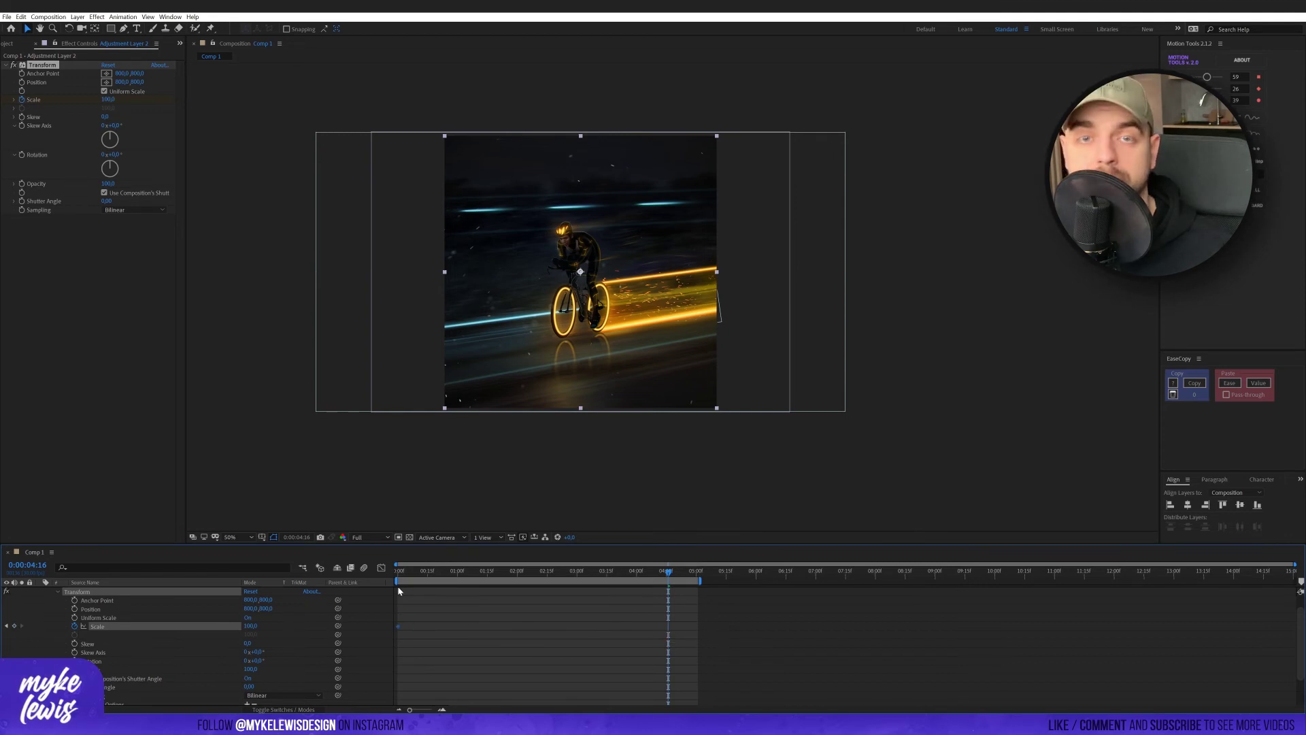
Set the Transform effect's Scale to 110 at the 5-second mark and preview the zoom from the start.
key(space)
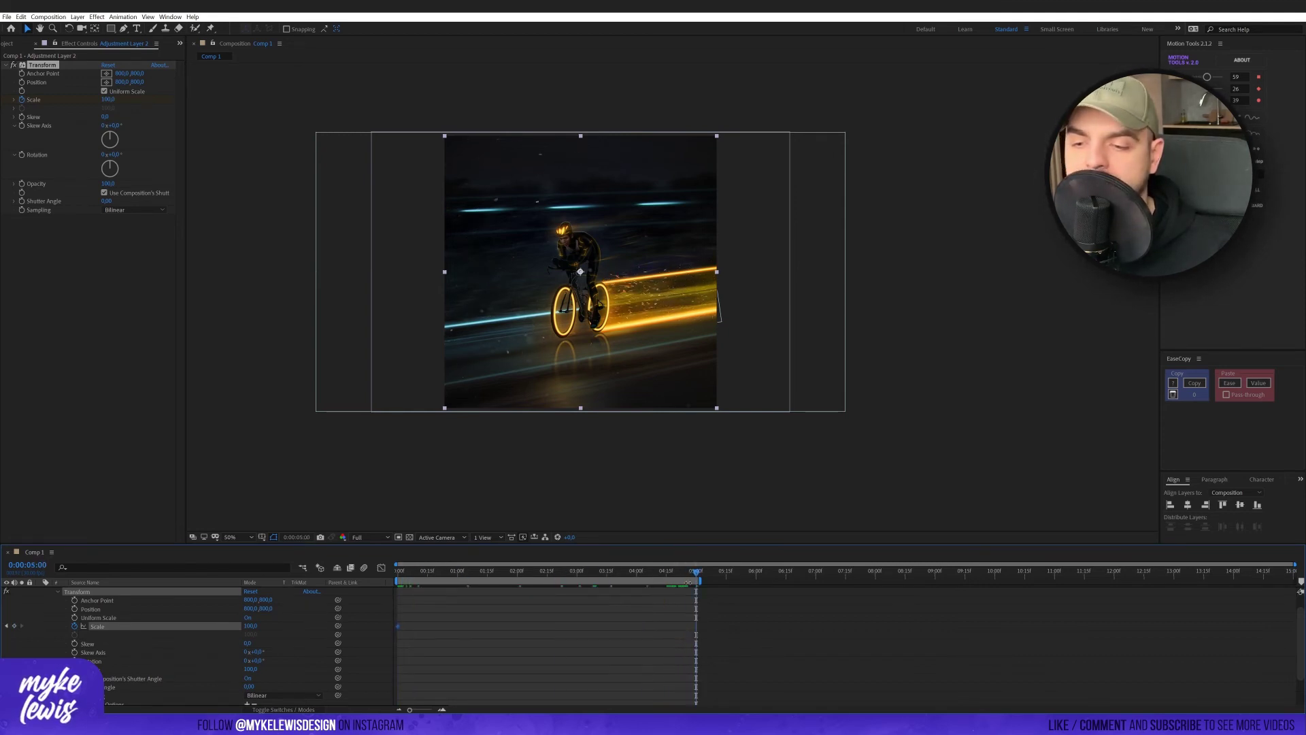
click(250, 625)
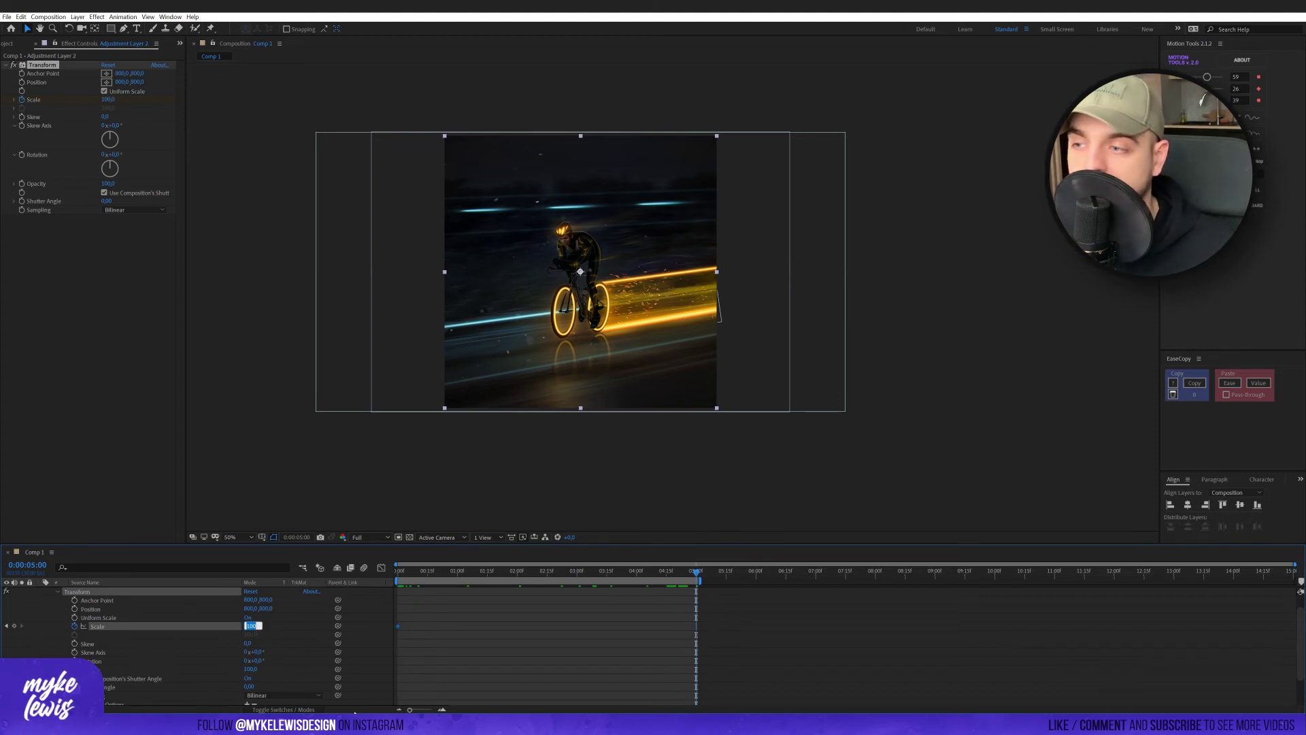
text(110)
key(Return)
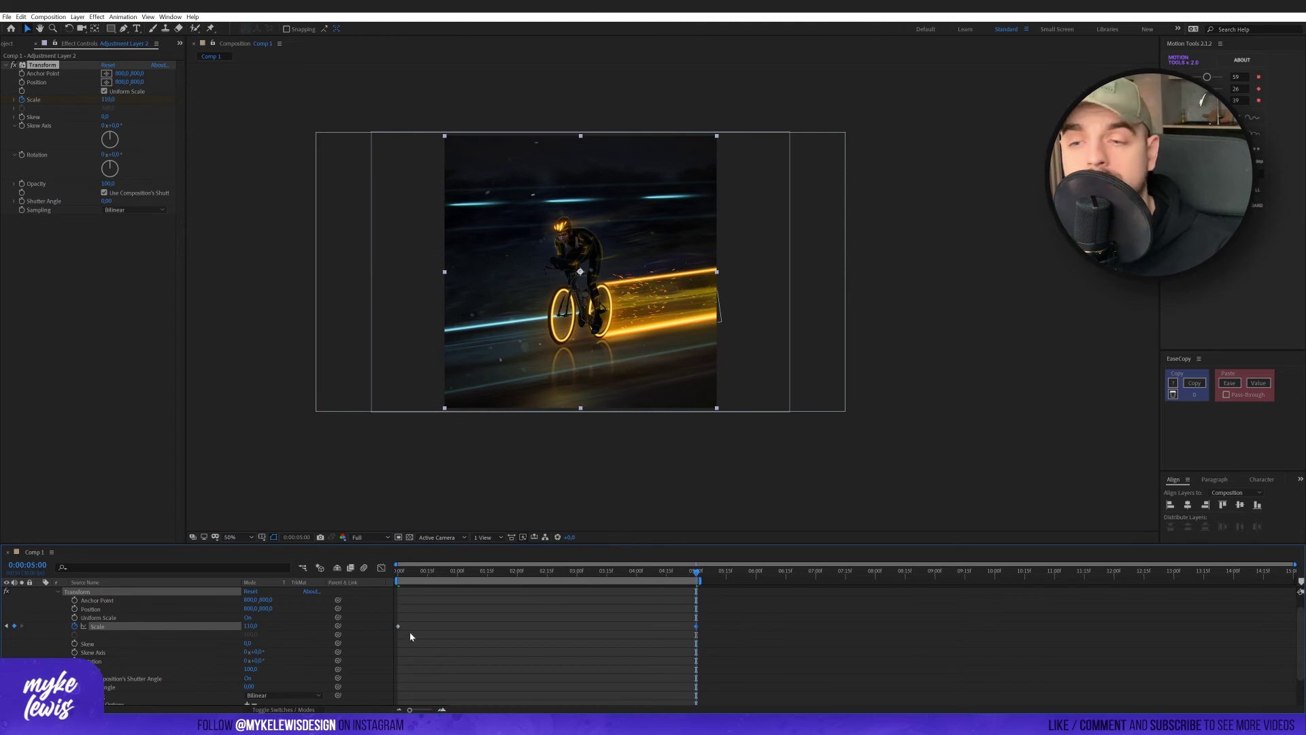
key(Home)
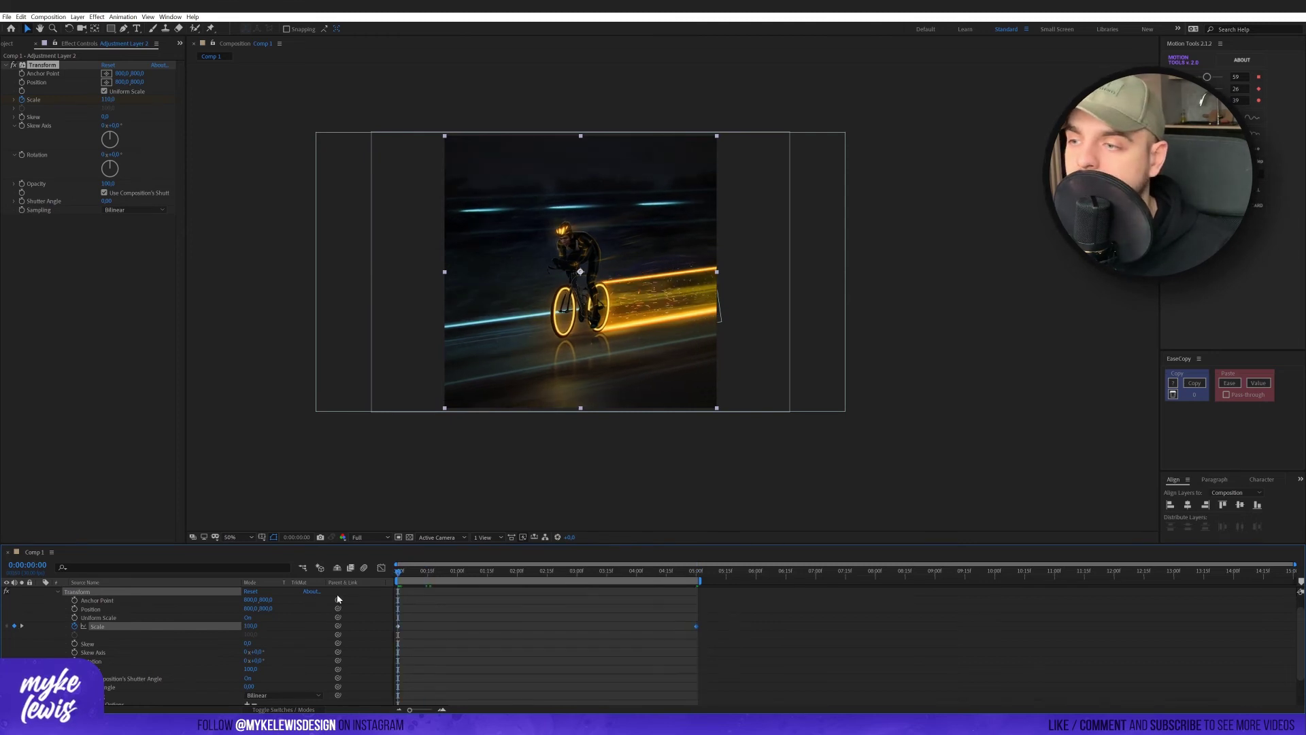
click(517, 622)
key(space)
scroll(587, 321, up, 2)
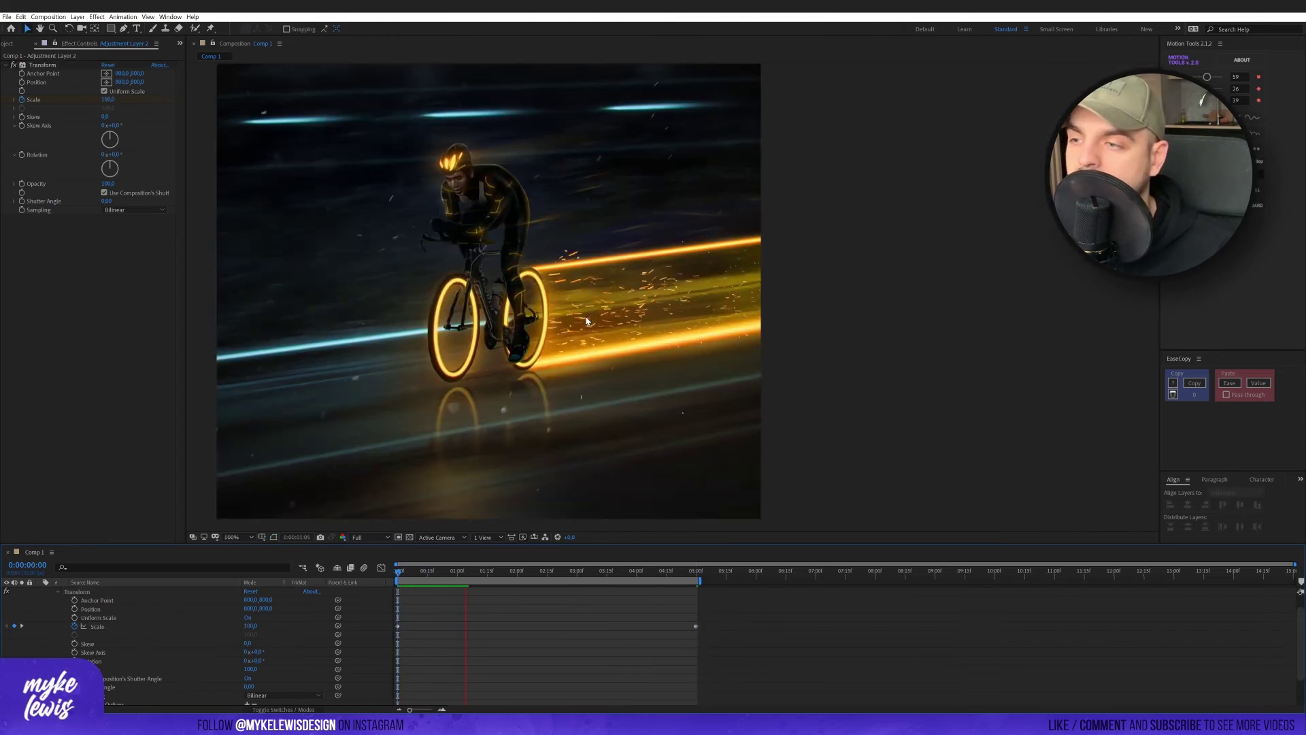
drag(587, 321, 633, 317)
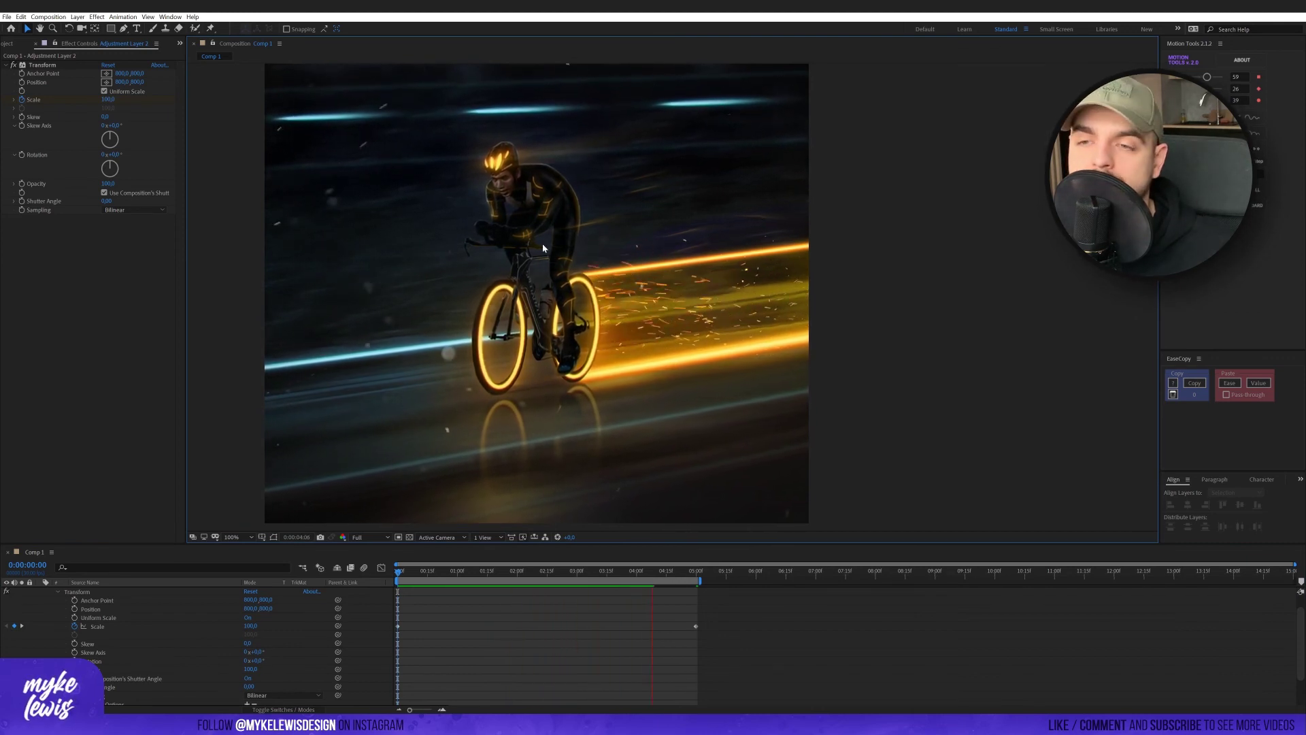
scroll(549, 273, down, 2)
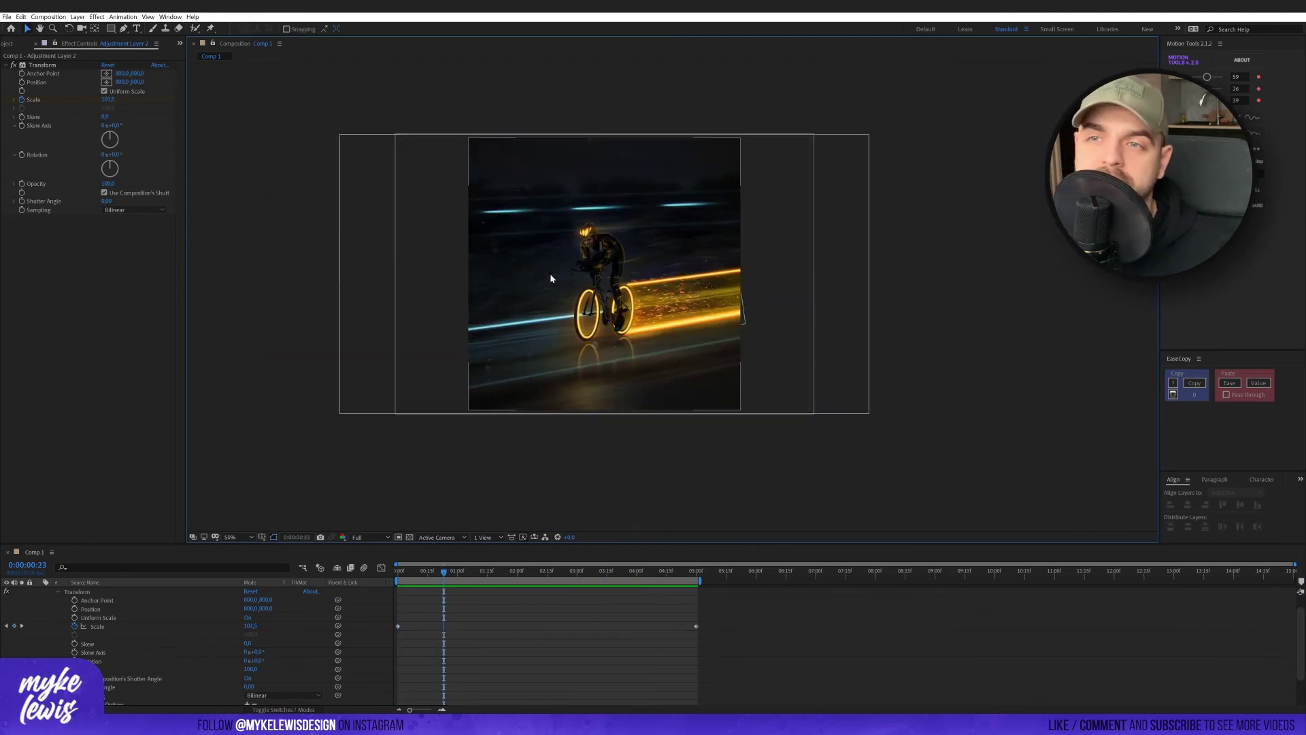
Collapse the adjustment layer's properties and apply the Optics Compensation distort effect to it.
key(e)
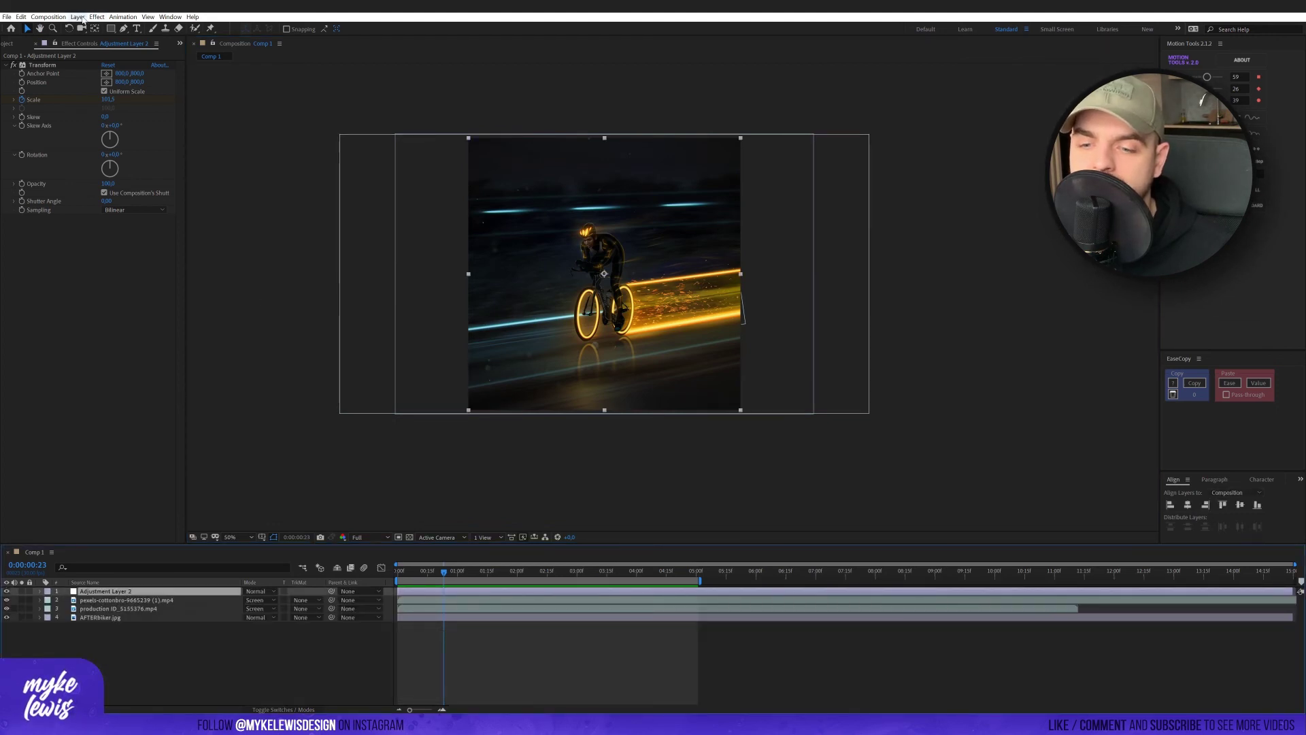
click(80, 17)
mouse_move(100, 18)
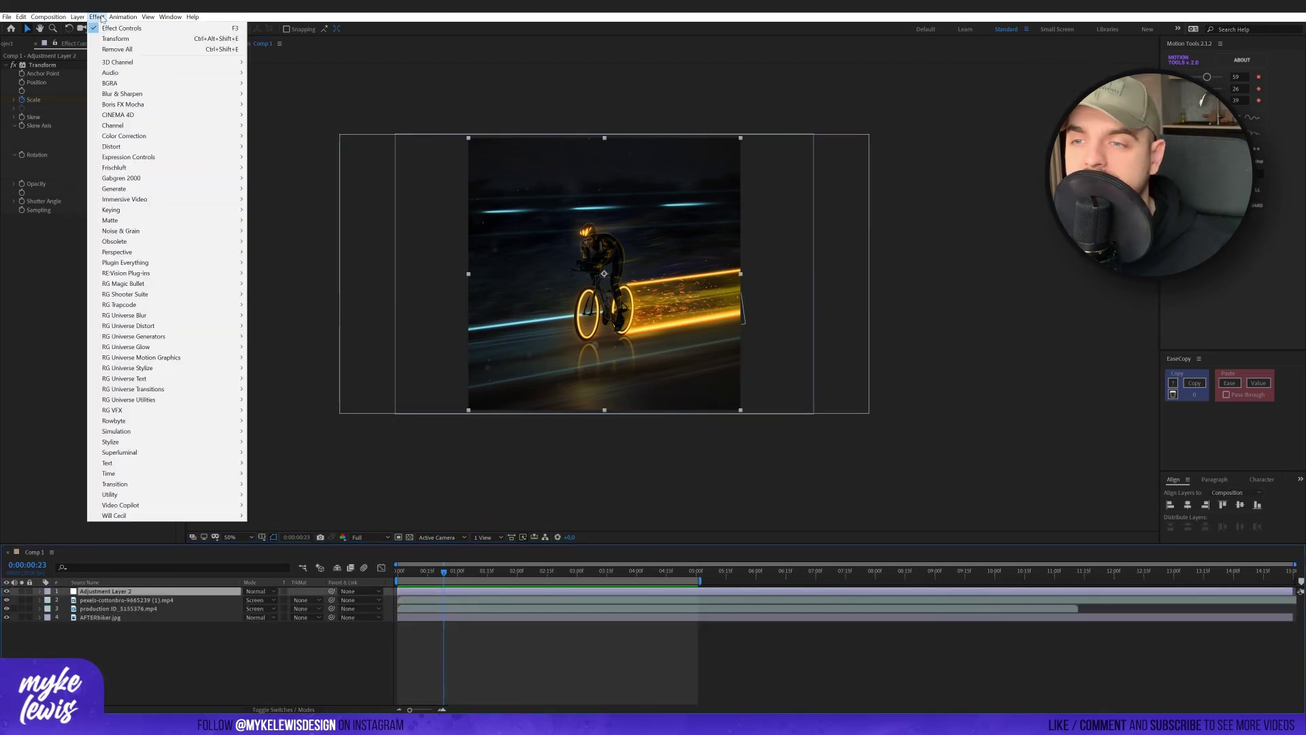
mouse_move(163, 146)
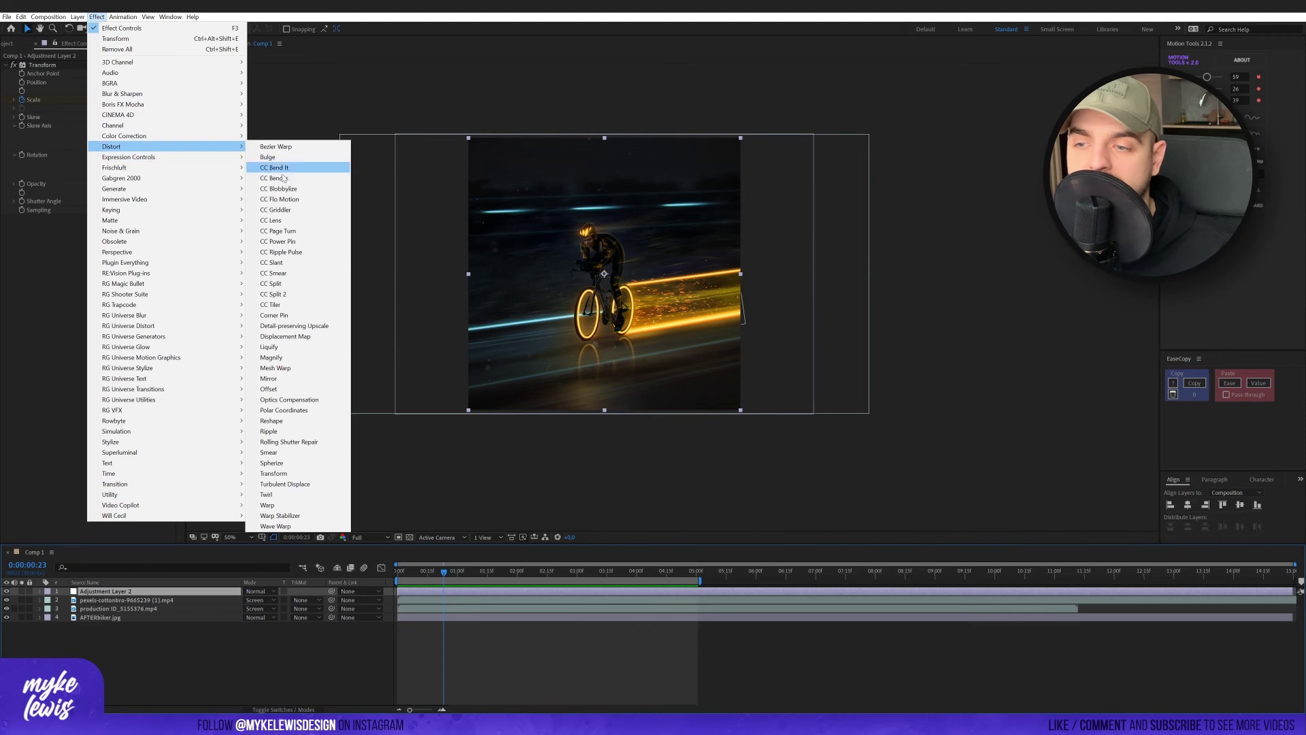
click(314, 401)
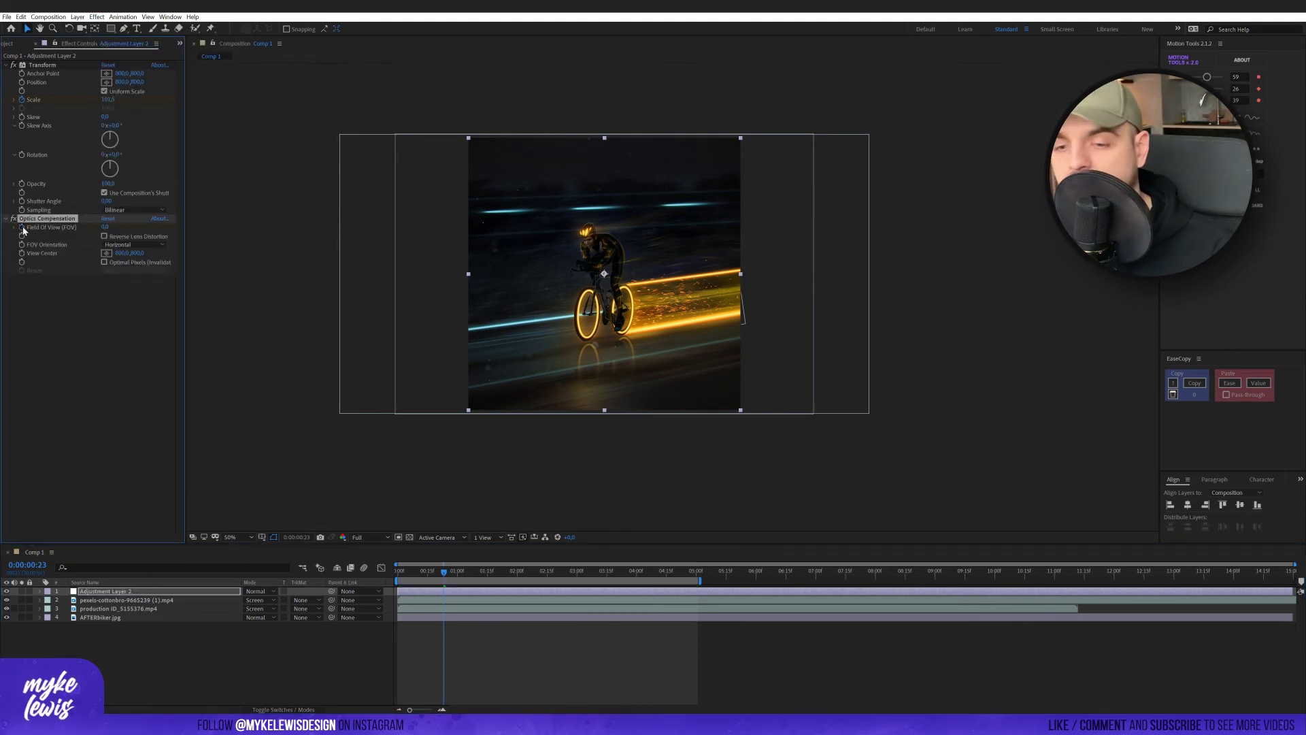
Reveal the Optics Compensation properties and move the Field Of View keyframe to the start of the composition.
click(39, 592)
click(57, 609)
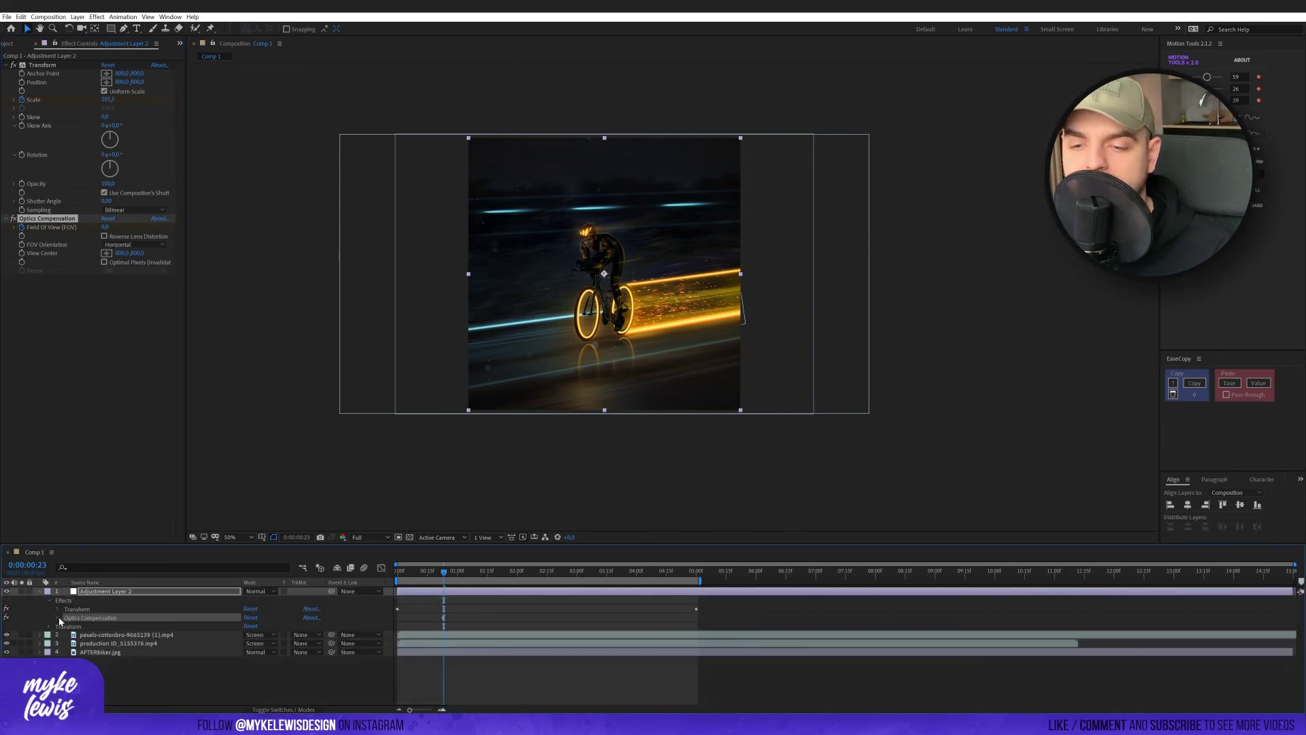
click(57, 618)
scroll(126, 632, down, 1)
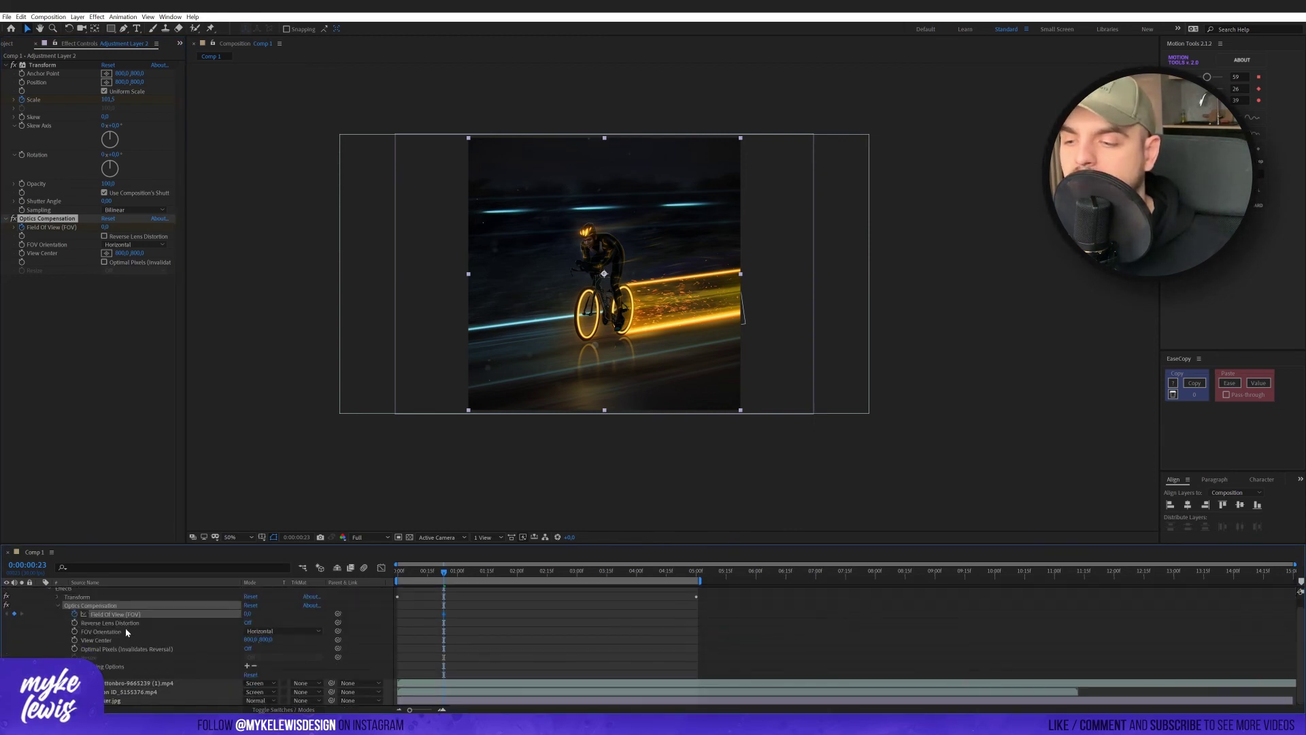
click(448, 620)
drag(446, 617, 401, 614)
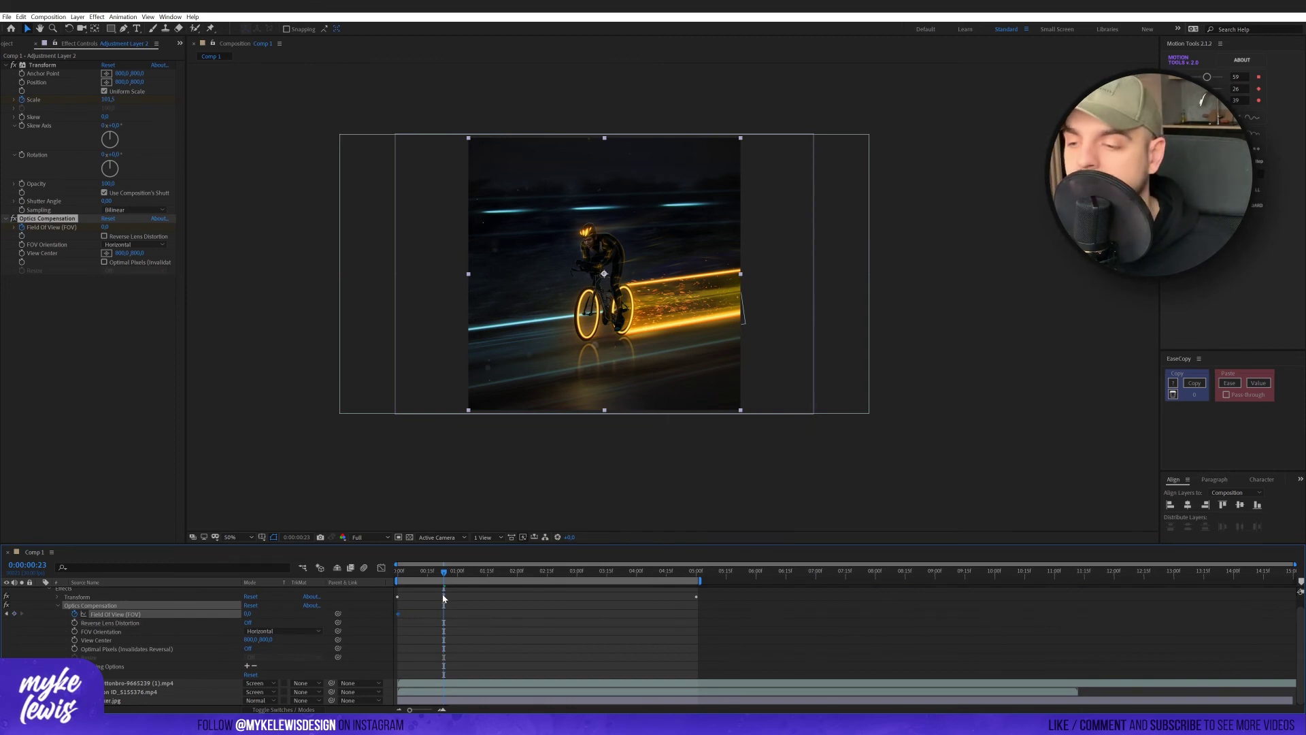
Set the Optics Compensation Field Of View to 50 at the 5-second mark.
drag(501, 573, 696, 570)
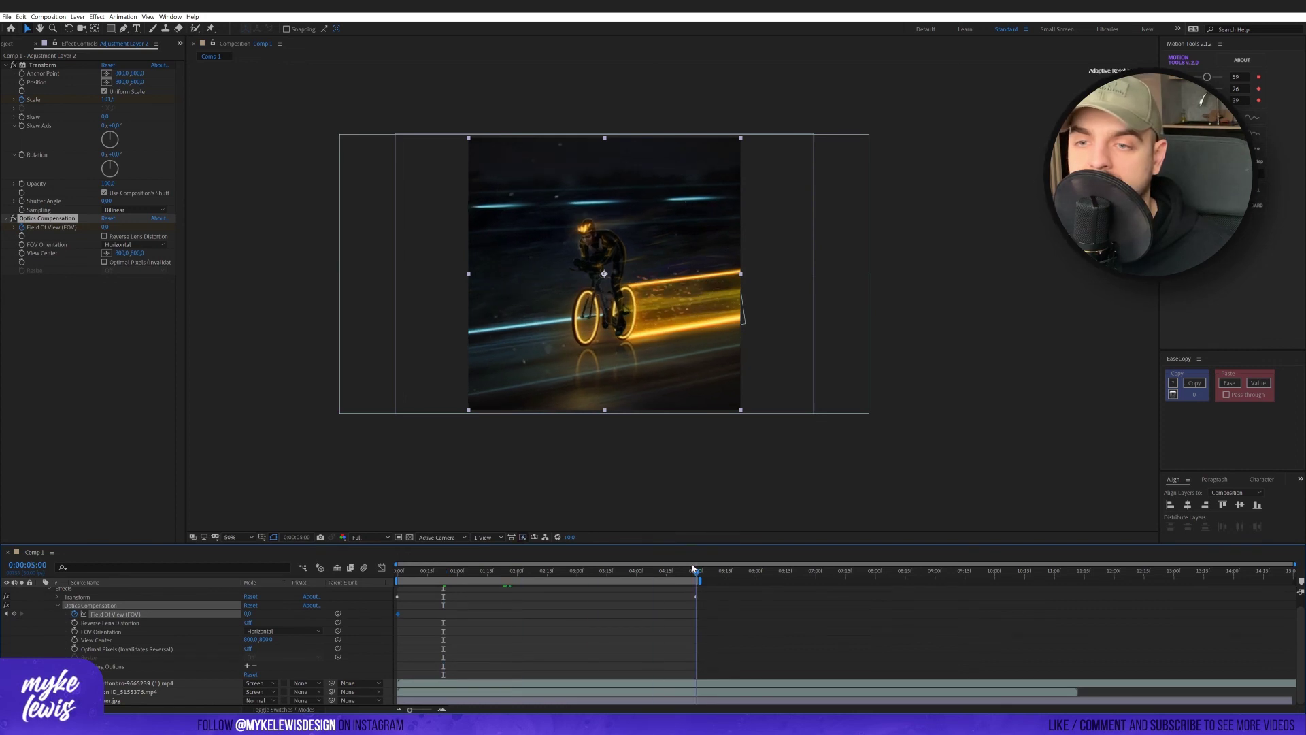
click(106, 227)
text(20)
key(Return)
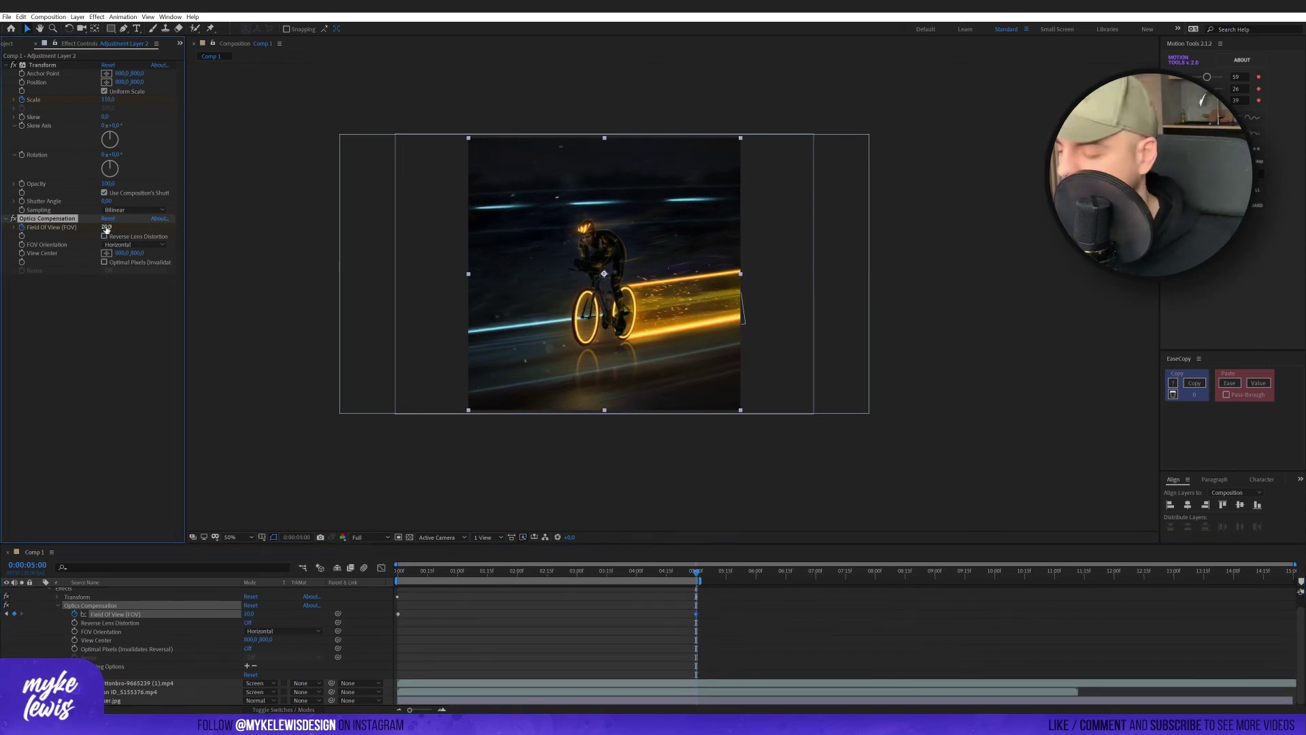
click(105, 227)
text(50)
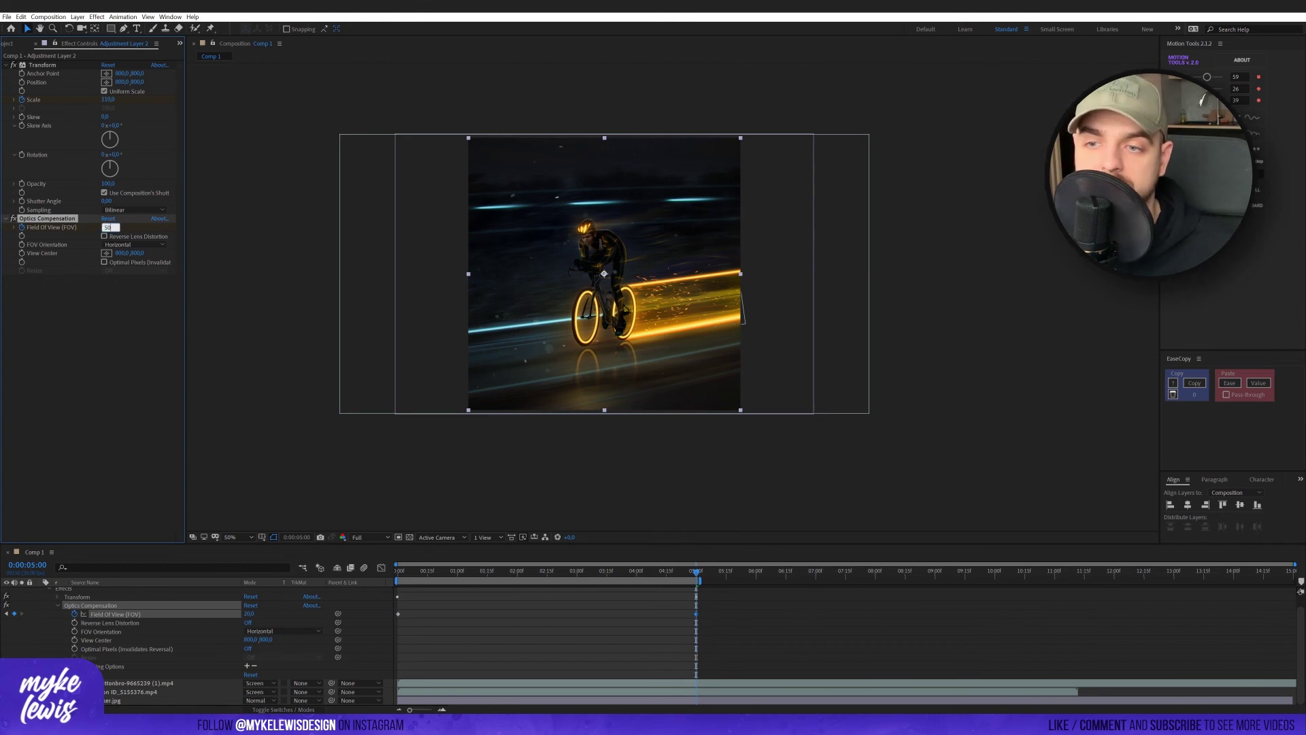
key(Return)
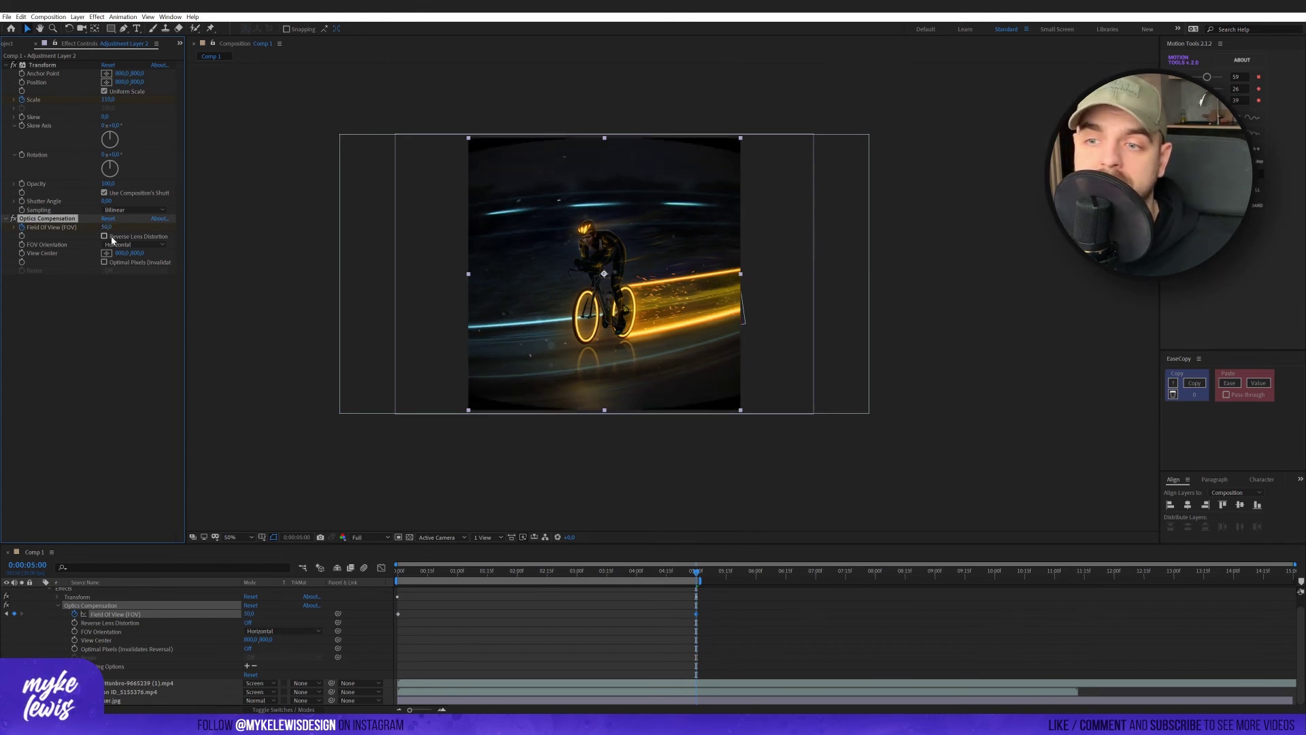
Enable Reverse Lens Distortion, preview the animation, and compare the frame with Optics Compensation switched off and on.
click(119, 237)
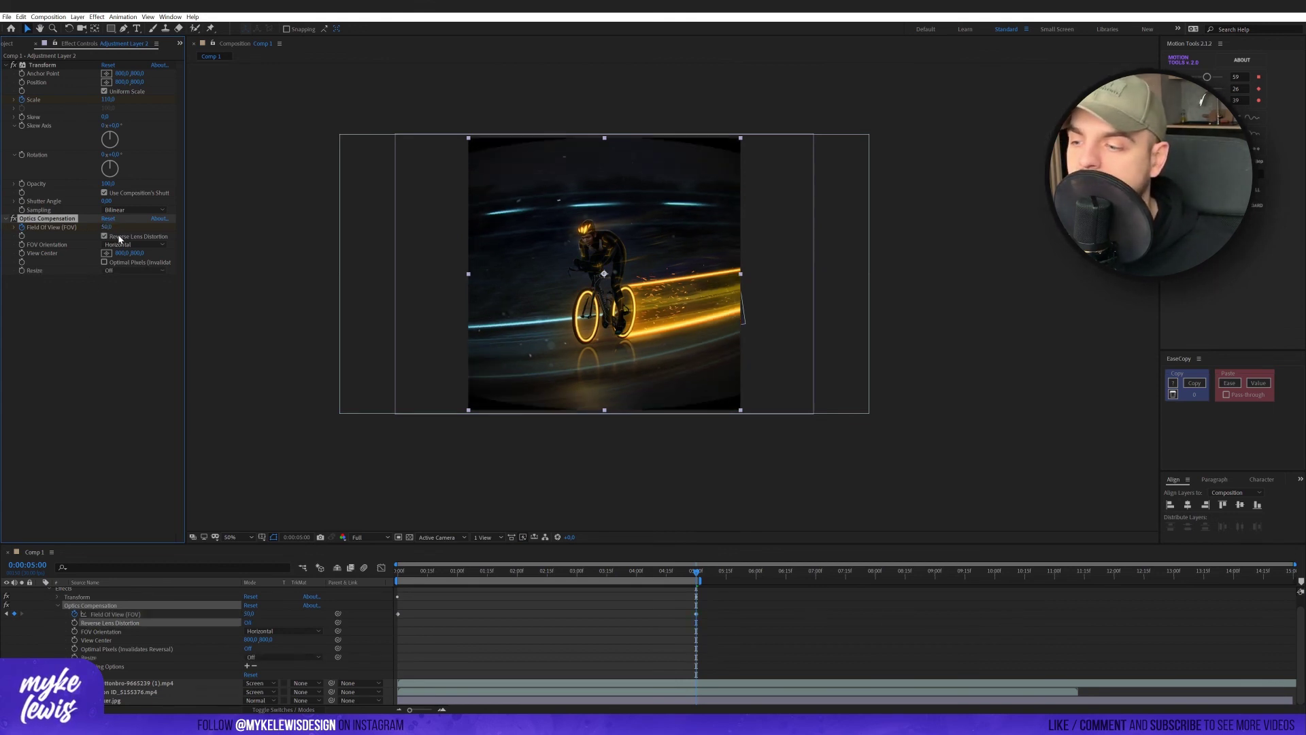
key(space)
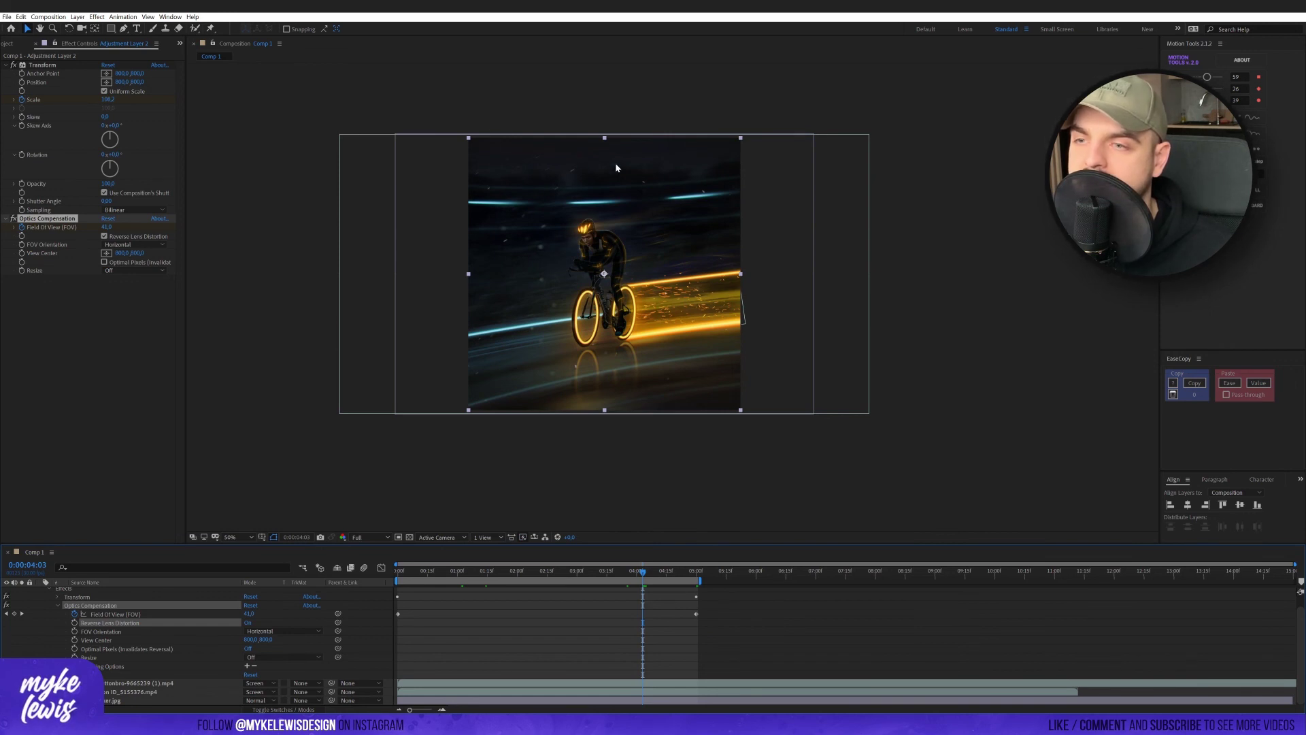
click(14, 219)
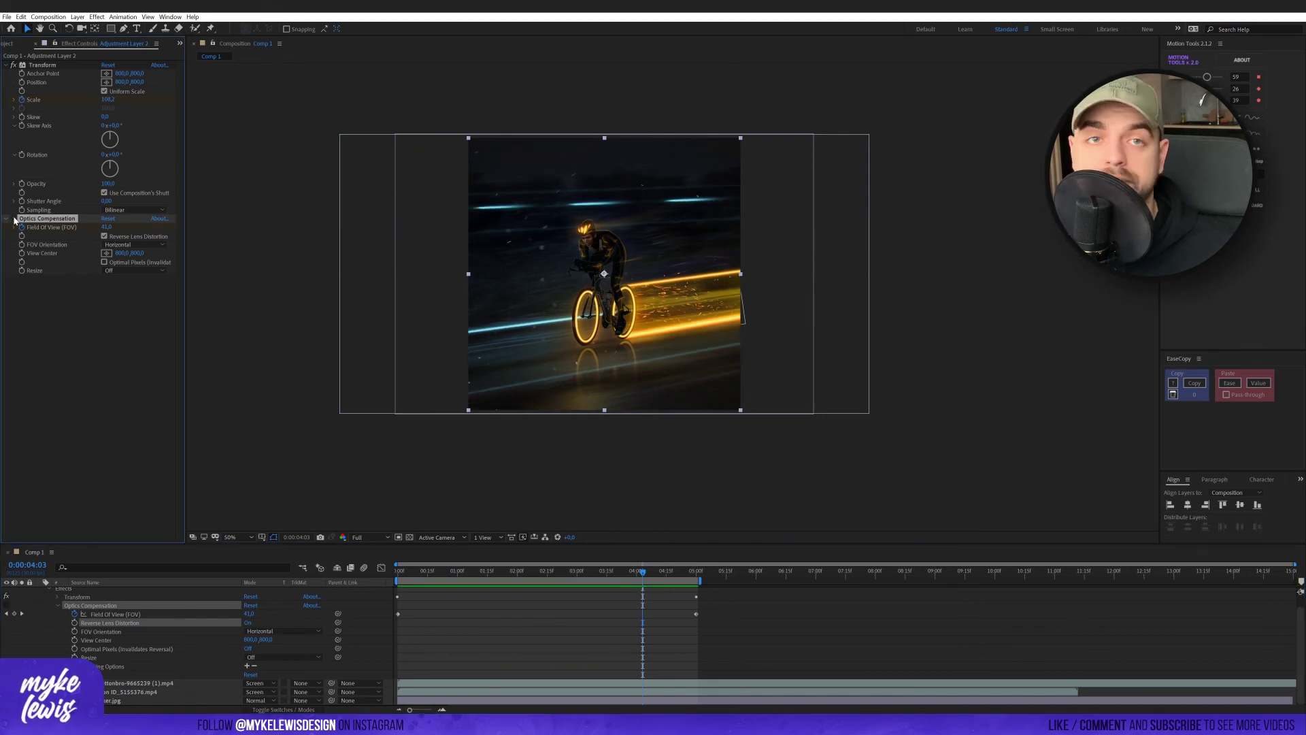
click(14, 218)
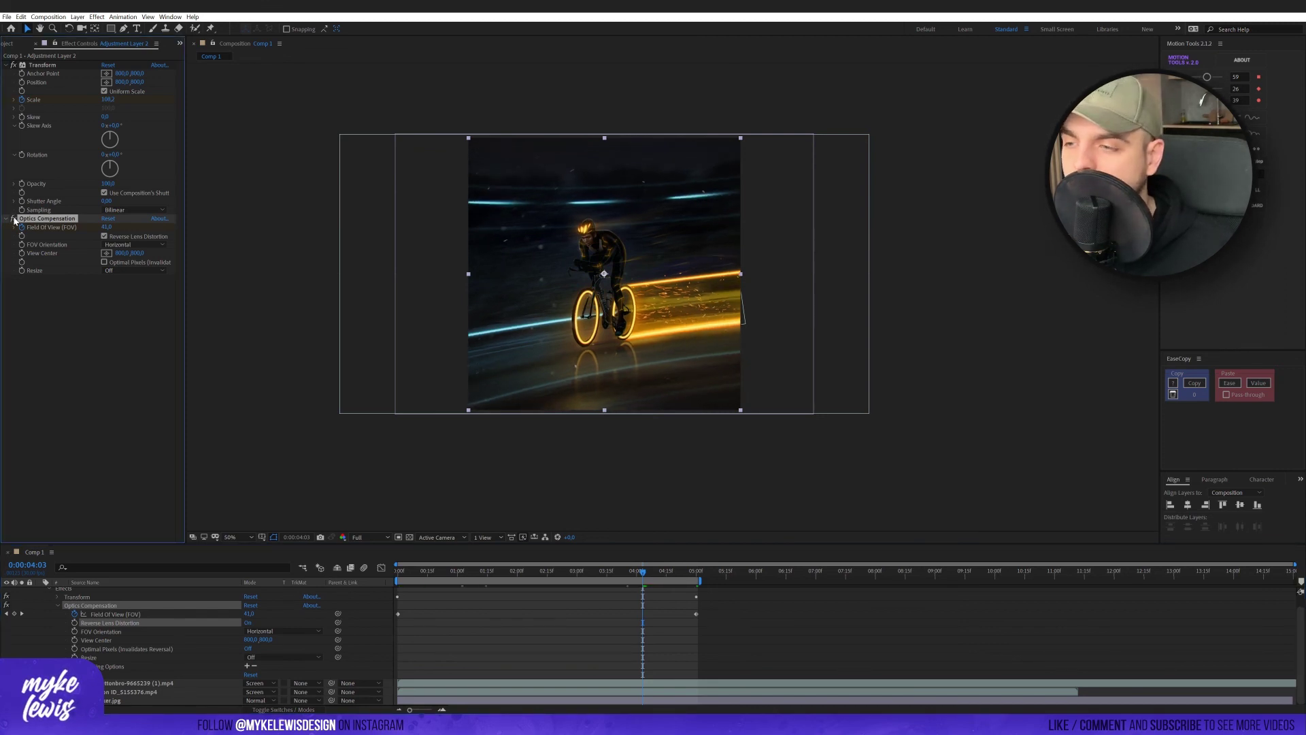